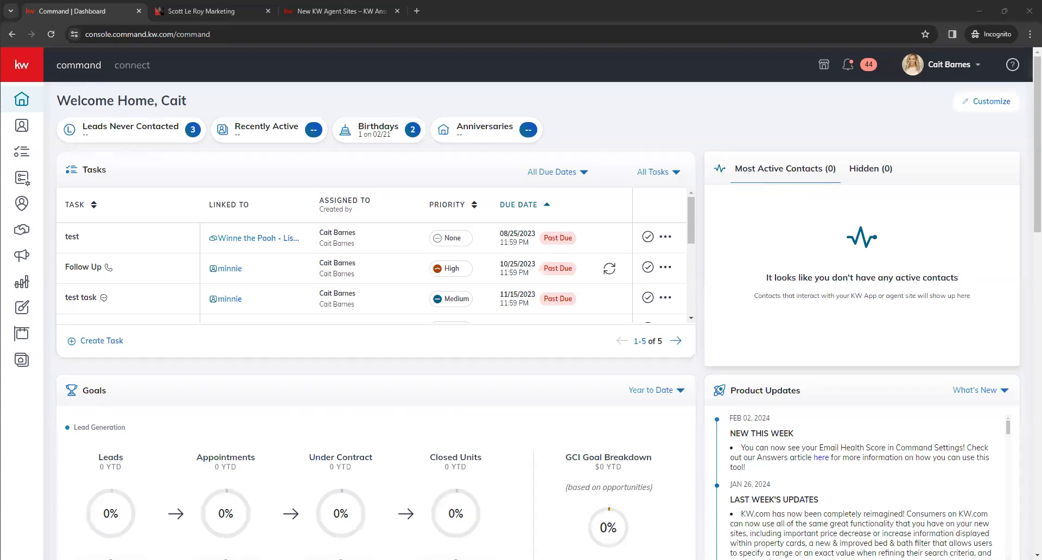
Step: Switch to the Scott Le Roy Marketing website and open its New KW Agent Websites page from the agent resources
click(214, 11)
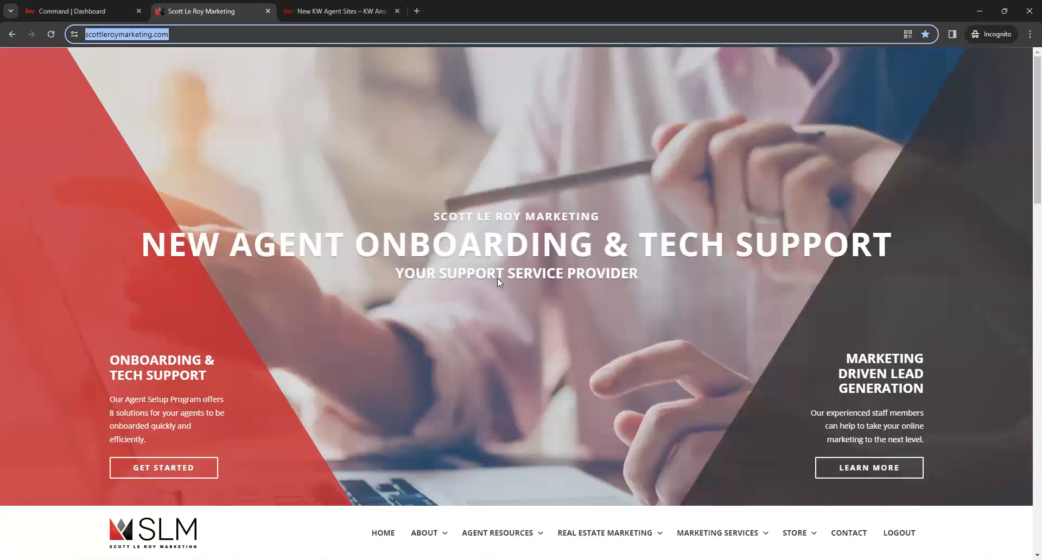
scroll(497, 278, down, 1)
scroll(471, 284, down, 3)
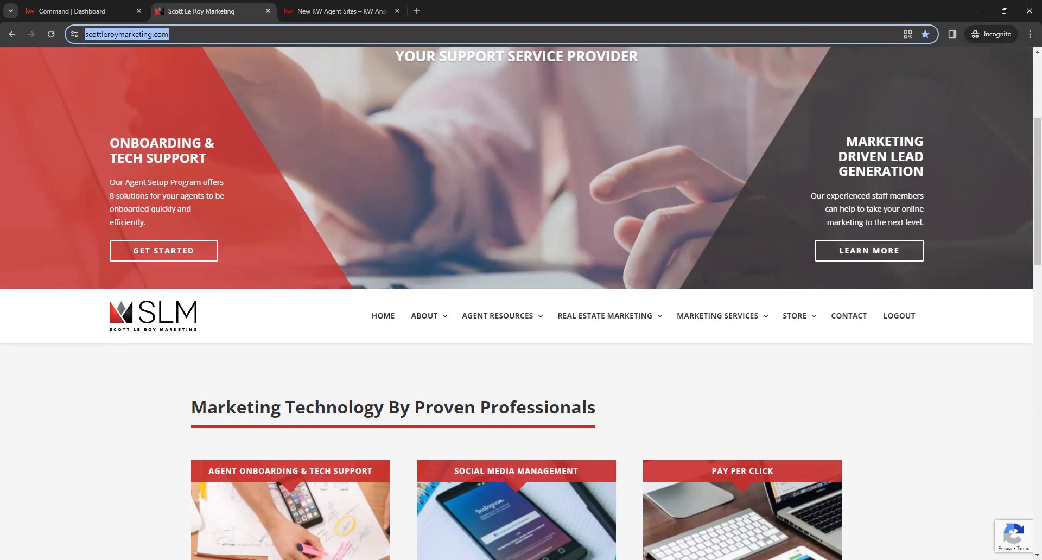
scroll(761, 384, down, 1)
mouse_move(488, 269)
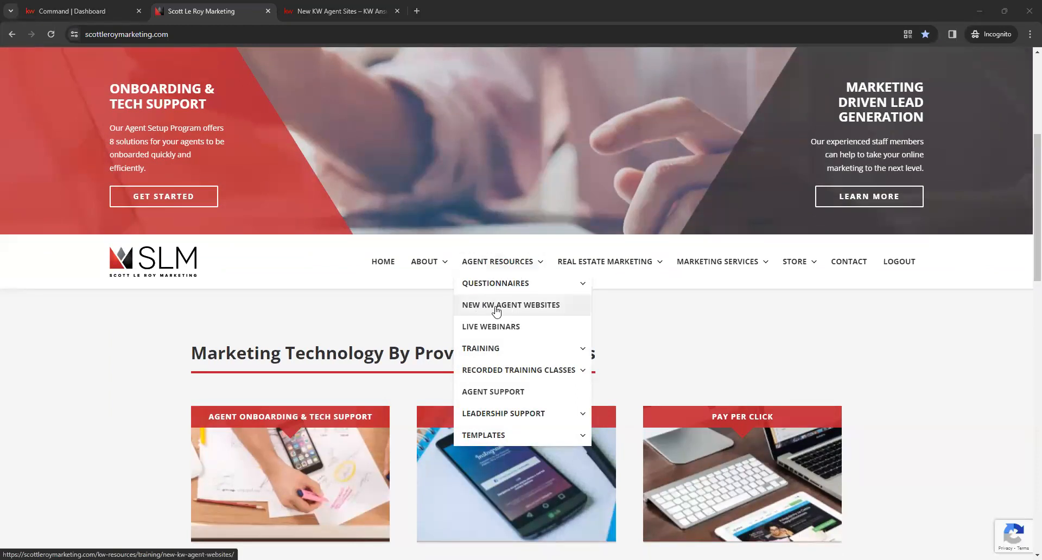
click(535, 309)
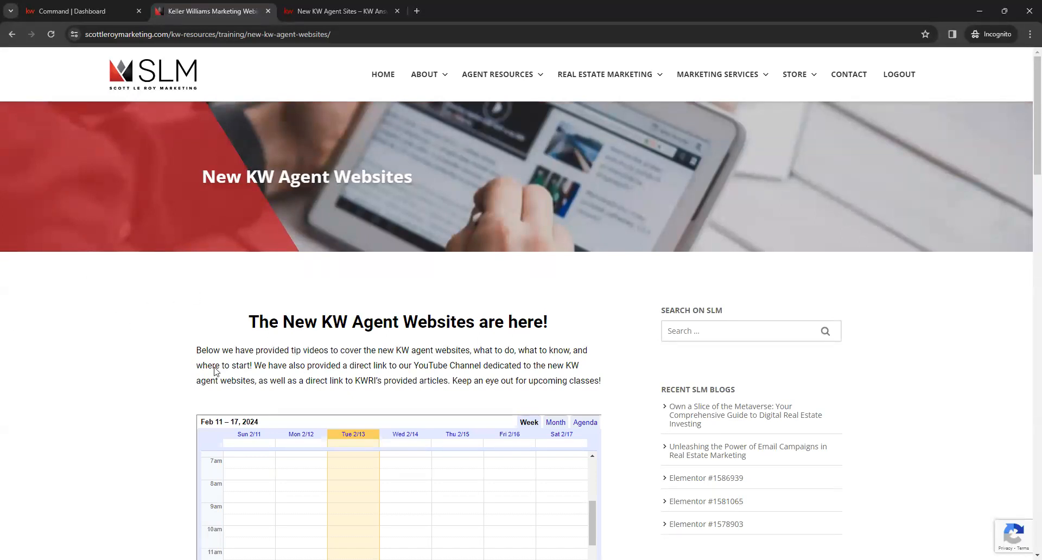
Step: Review the New KW Agent Websites page, covering the training calendar, pre-launch and post-launch videos, KWRI articles and the page address
scroll(218, 369, down, 2)
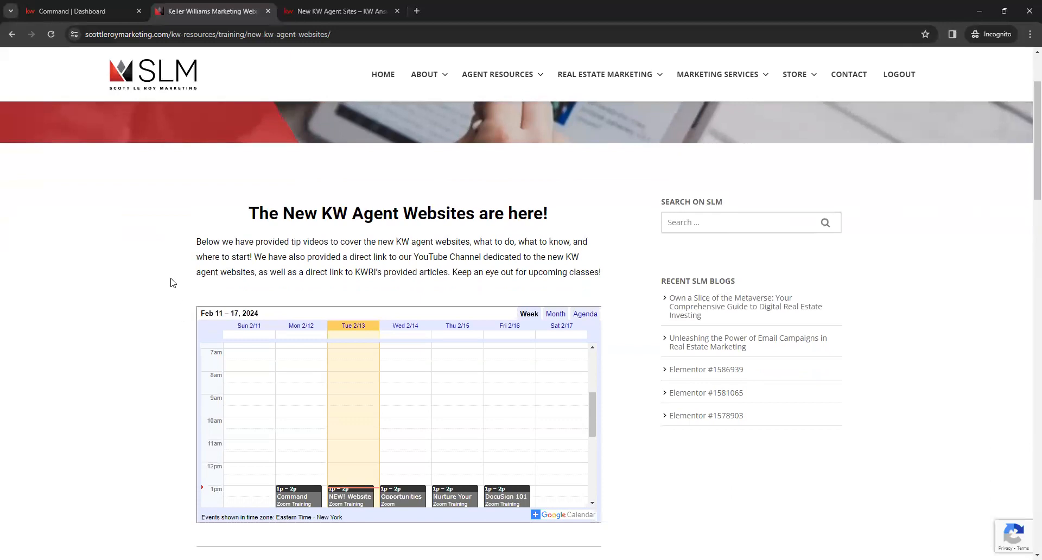
scroll(172, 277, down, 1)
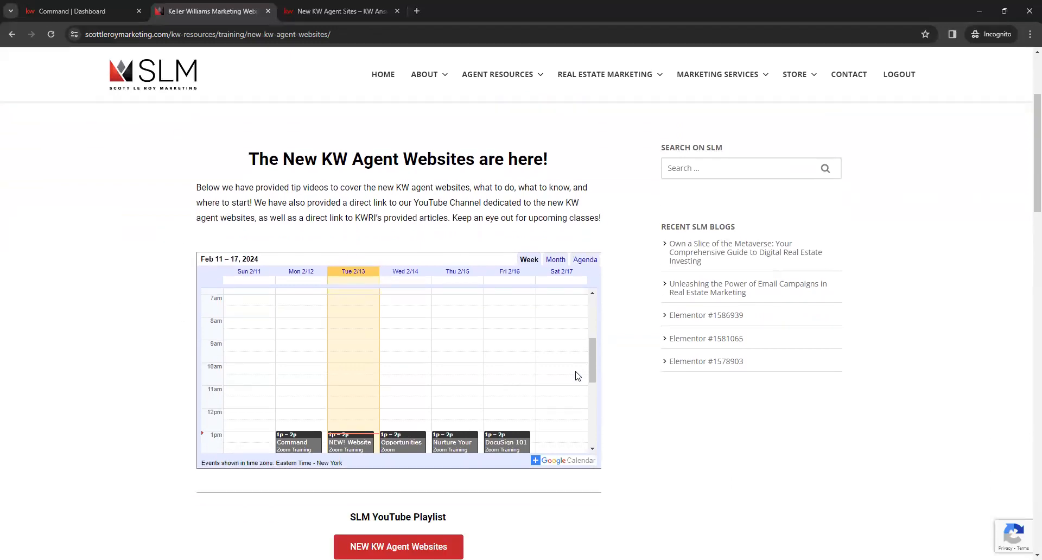
scroll(577, 376, down, 1)
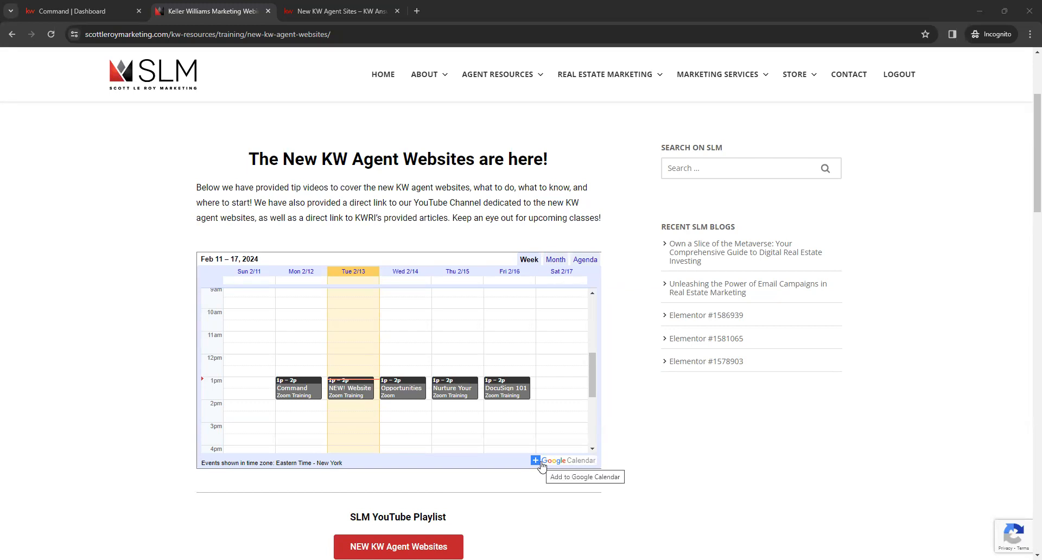
scroll(553, 466, down, 3)
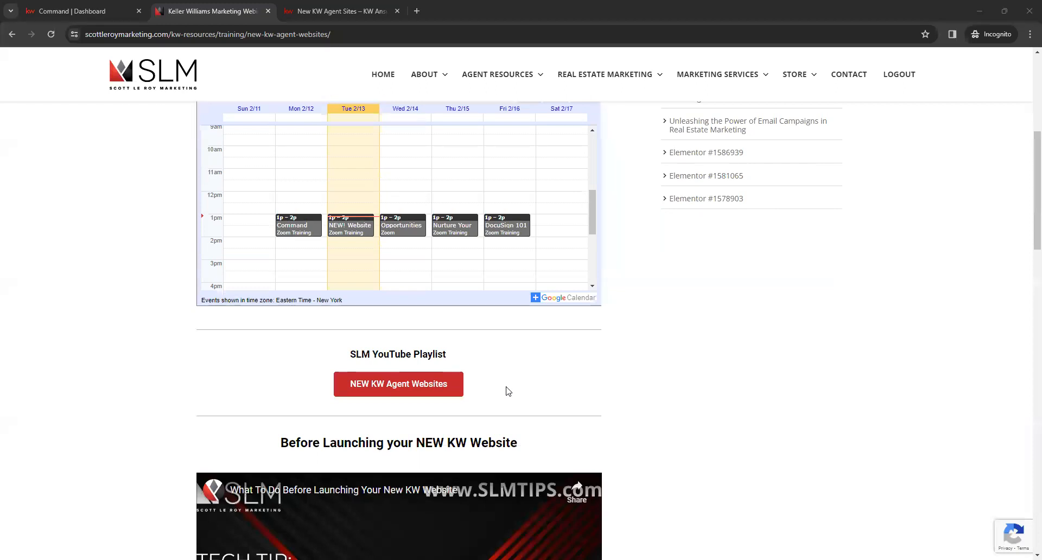
scroll(611, 383, down, 3)
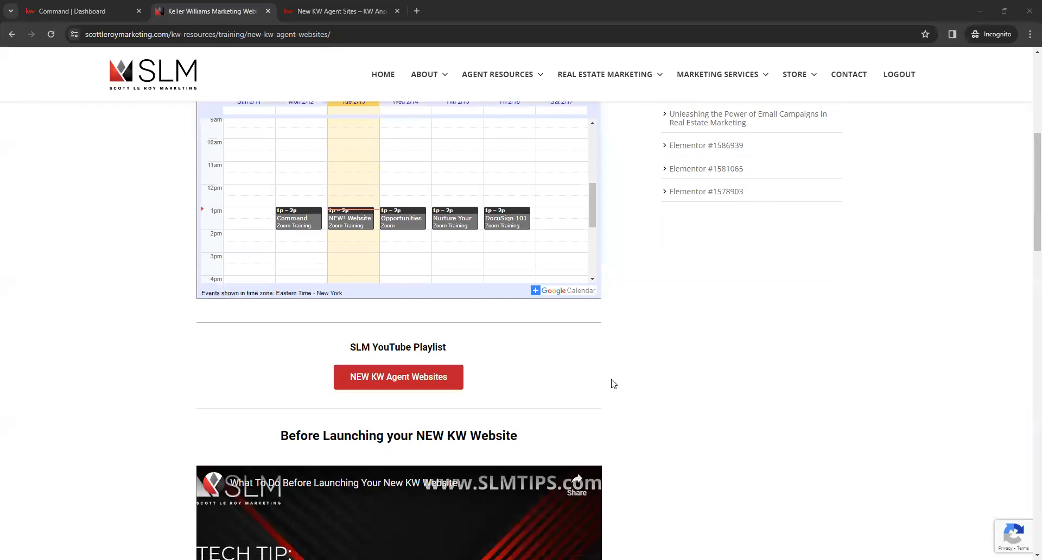
scroll(720, 384, down, 1)
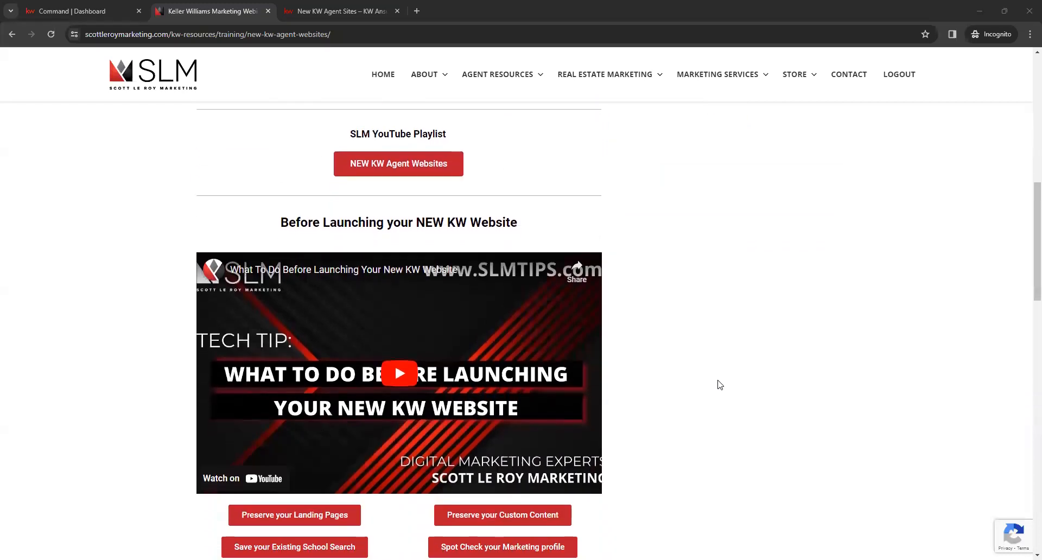
scroll(720, 383, down, 1)
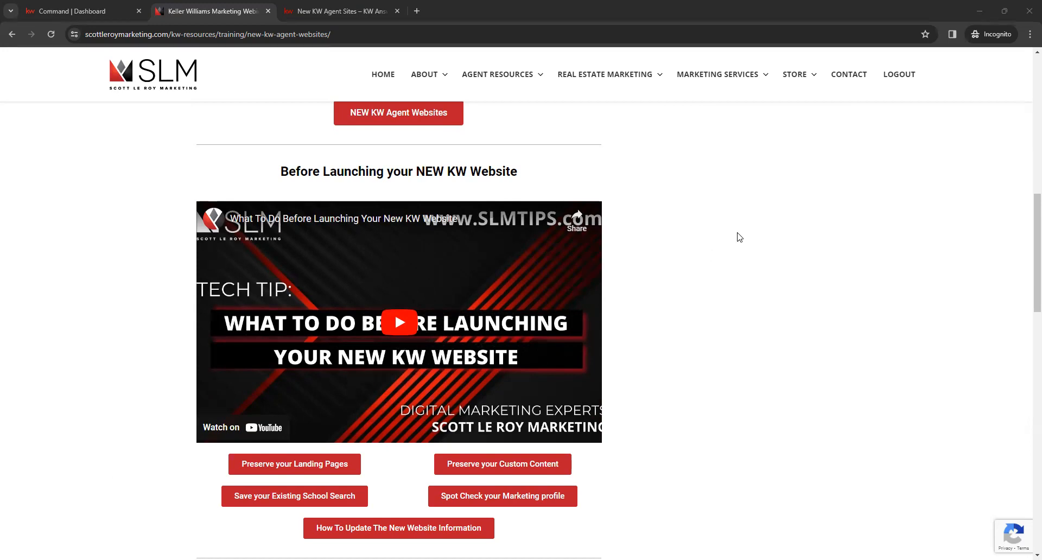
scroll(737, 238, down, 3)
scroll(737, 238, down, 4)
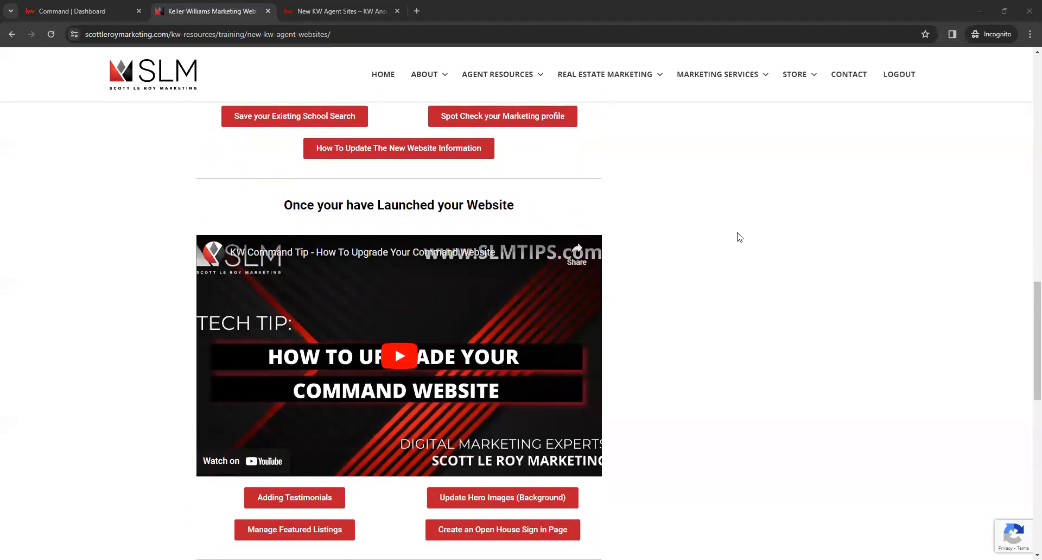
scroll(739, 237, down, 1)
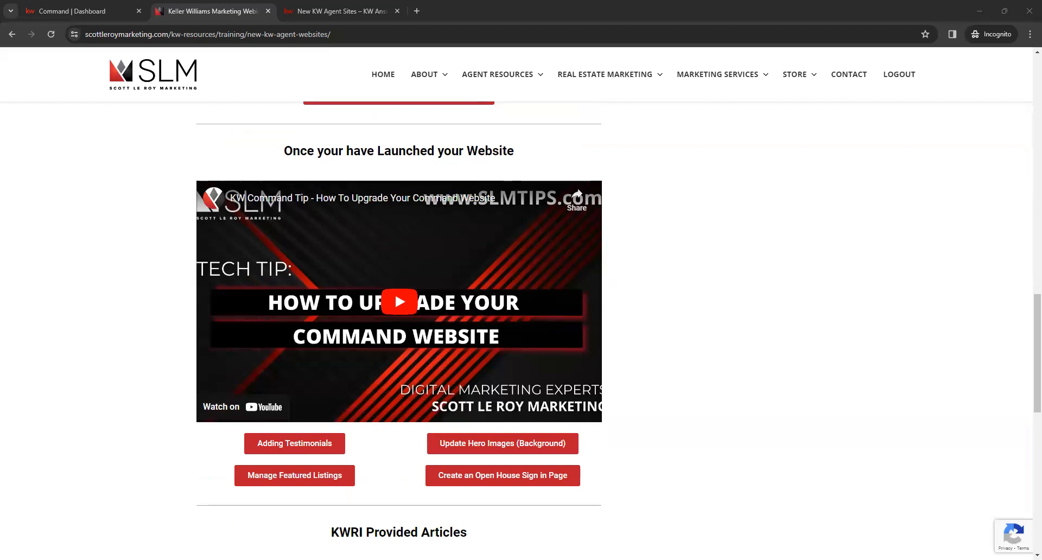
scroll(707, 347, down, 1)
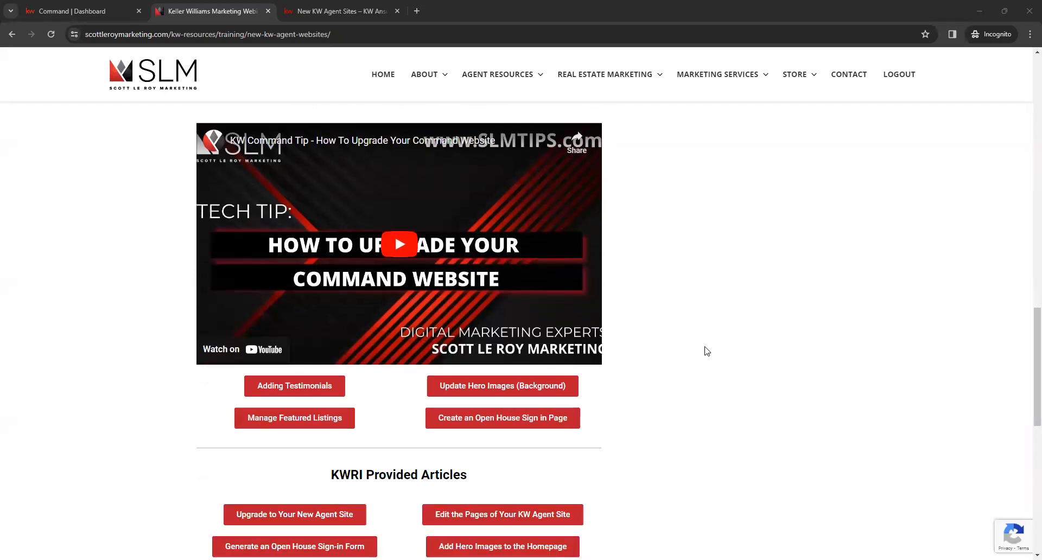
scroll(706, 347, down, 3)
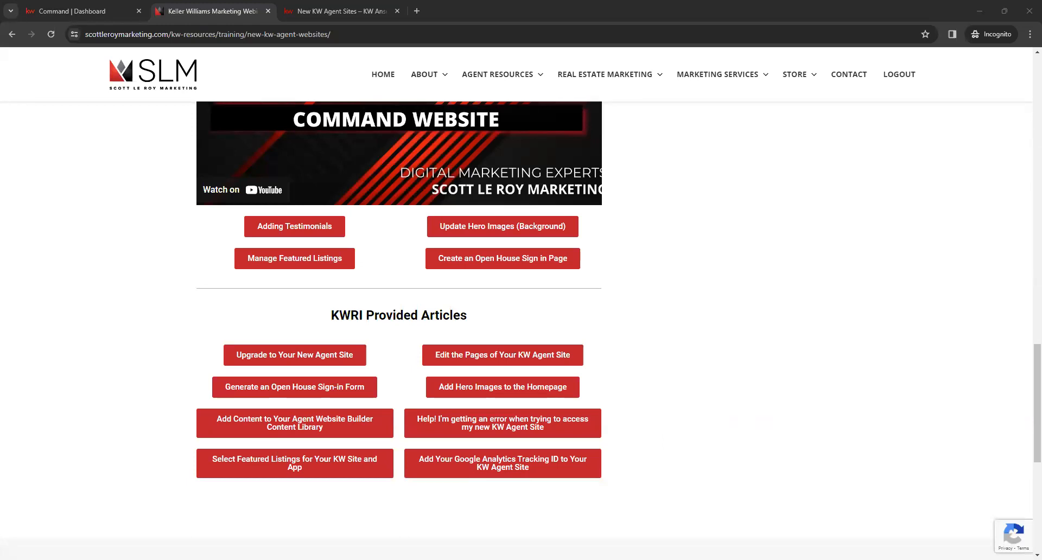
click(255, 35)
Step: Switch to the KW Answers page and look through the list of New KW Agent Sites help articles
click(319, 11)
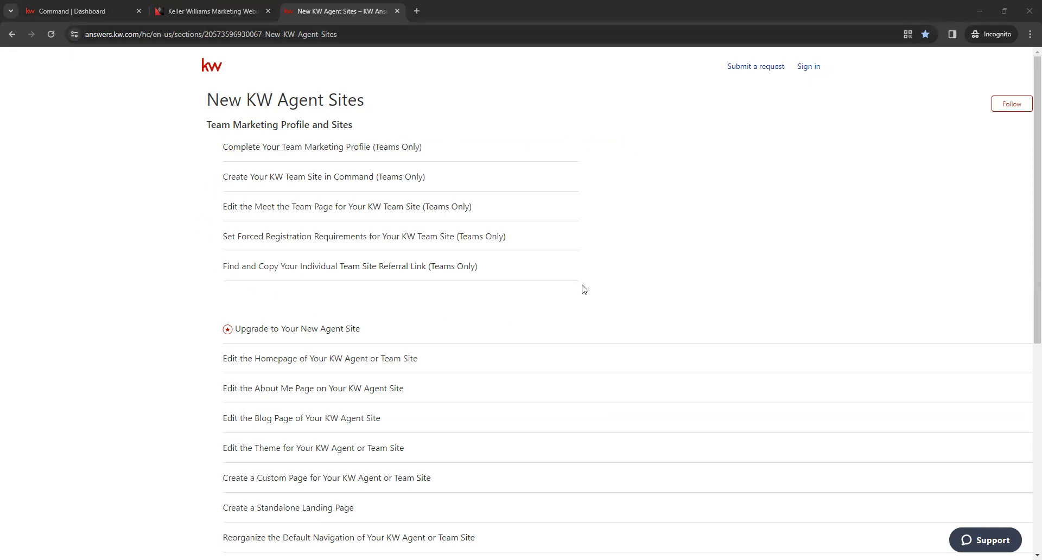
scroll(156, 198, down, 3)
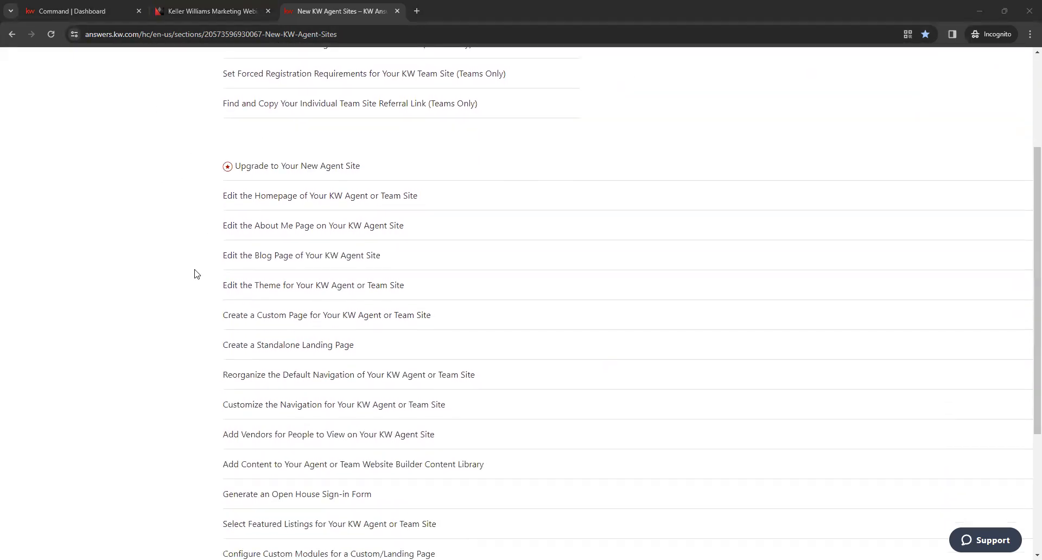
scroll(195, 273, down, 3)
scroll(195, 278, down, 1)
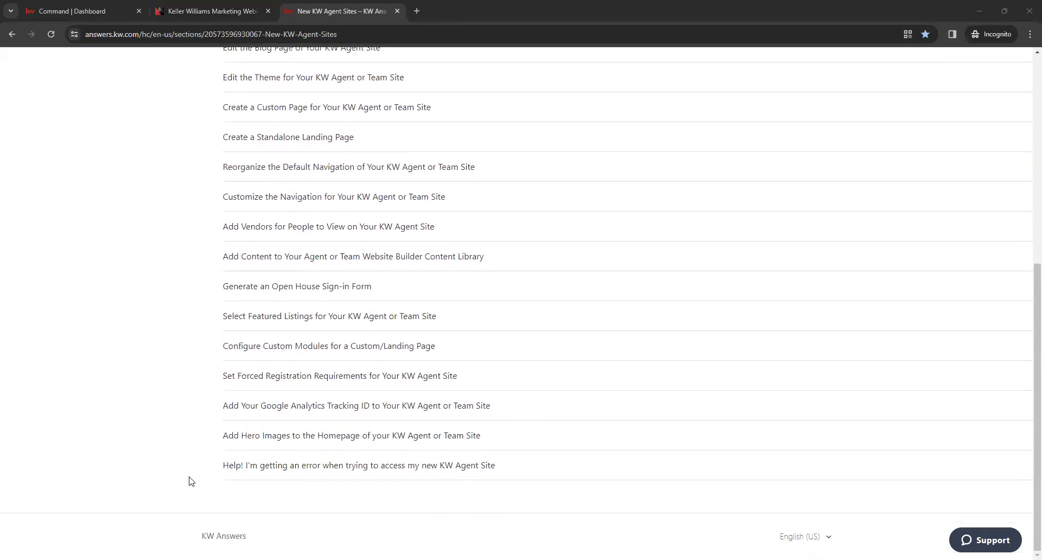
scroll(191, 491, up, 2)
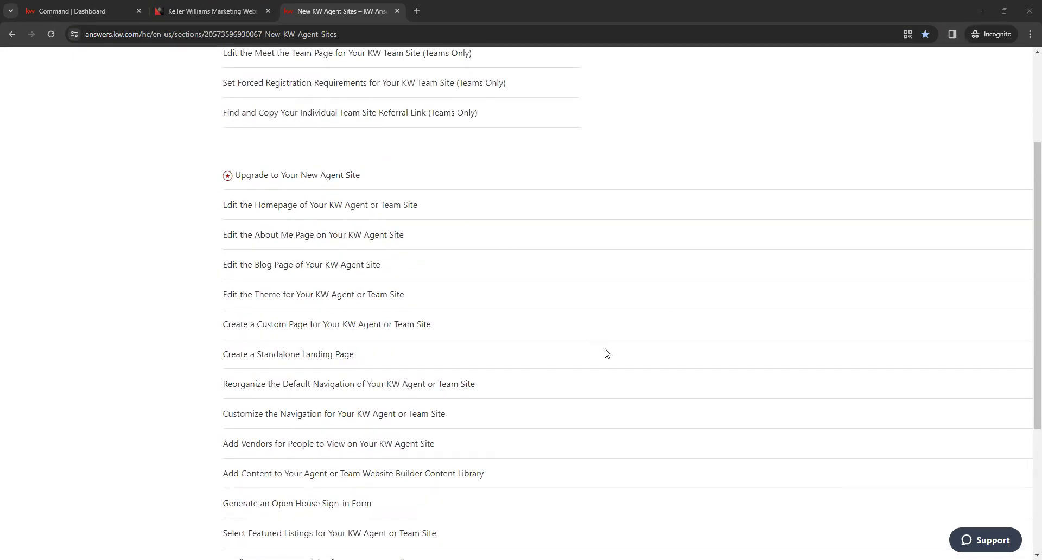
scroll(606, 361, up, 3)
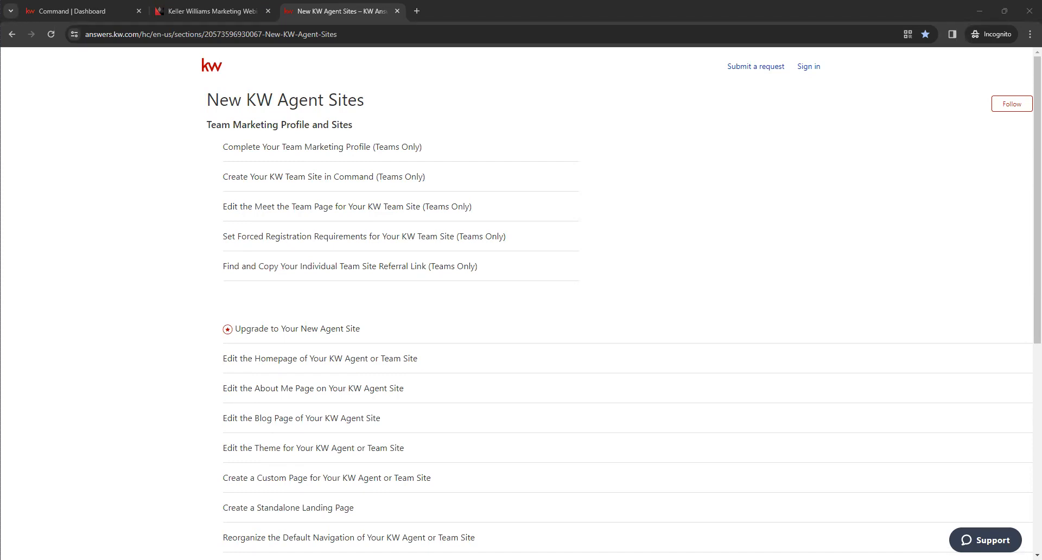
Step: Return to KW Command and open the Marketing Profile in the account's Connect Settings
click(68, 11)
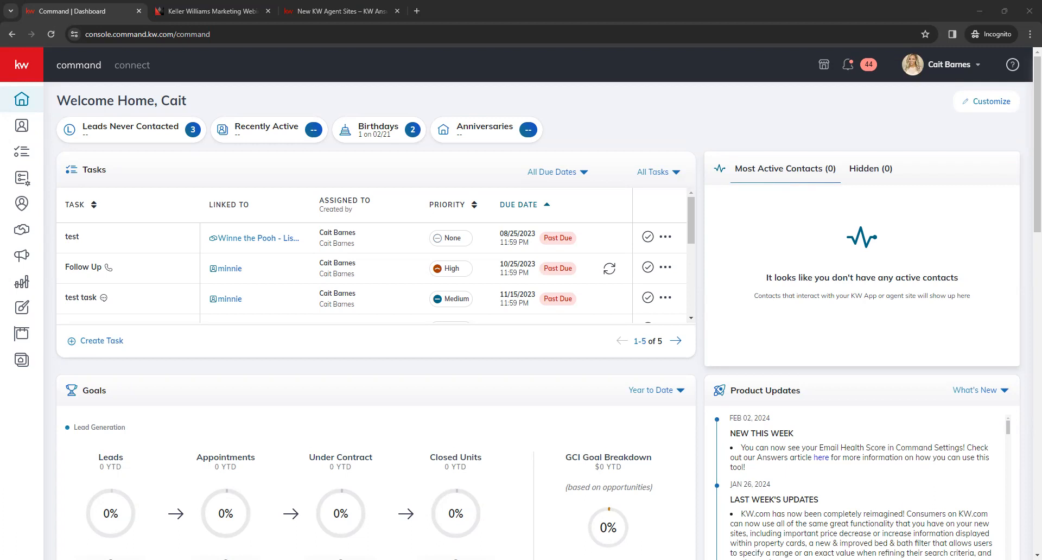
click(943, 74)
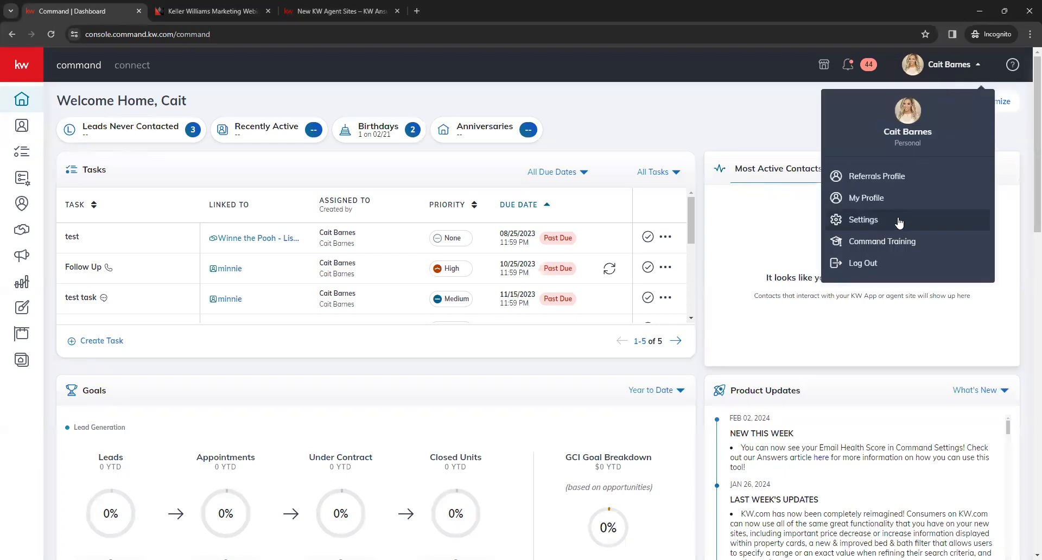
click(862, 220)
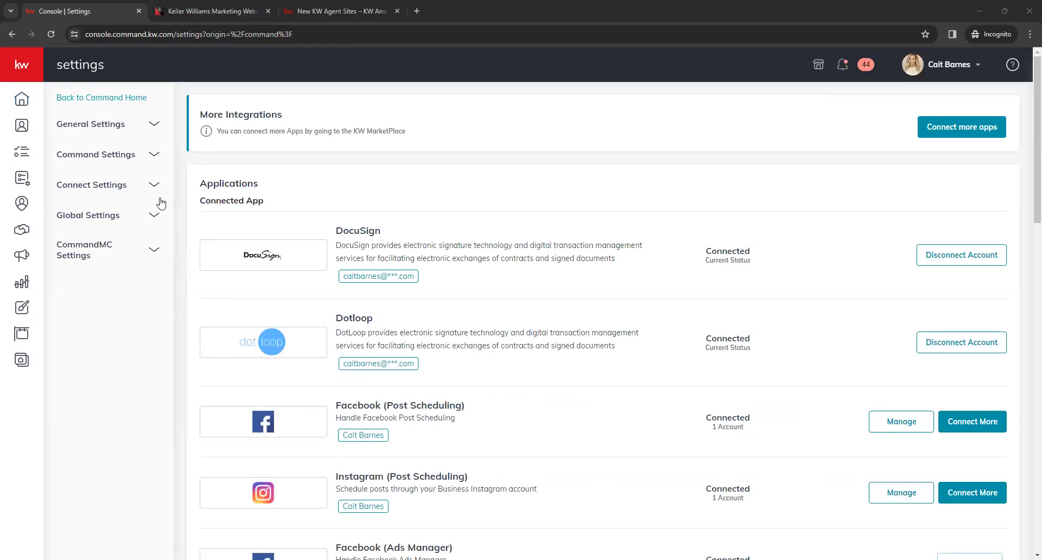
click(129, 190)
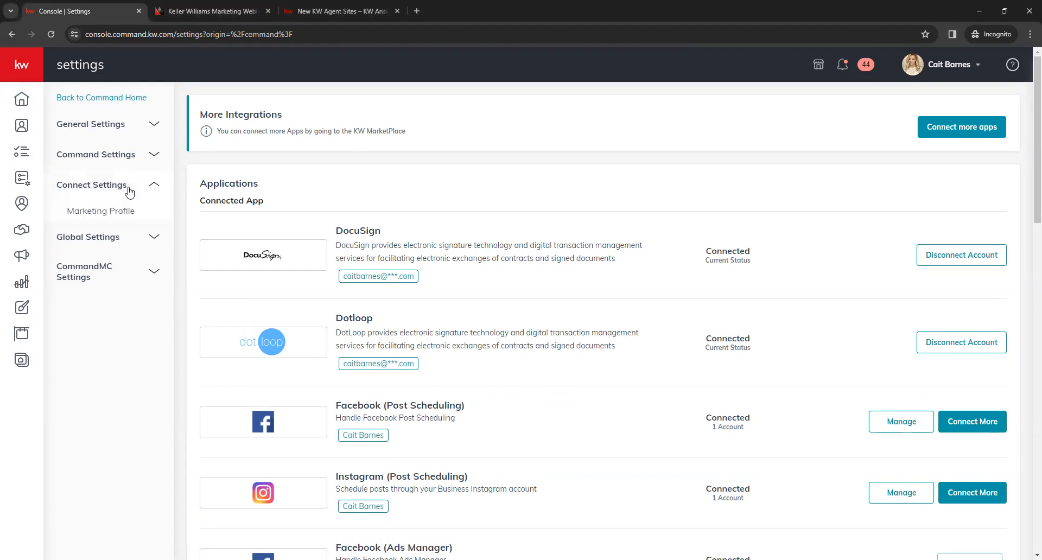
click(109, 213)
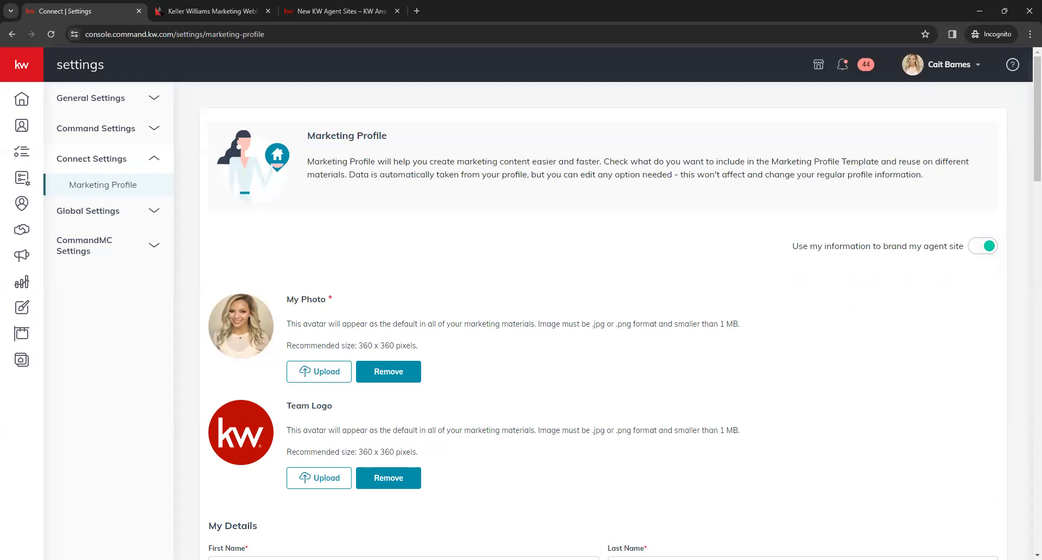
Step: Examine the option to use my information to brand my agent site, plus the profile photo and team logo areas
click(170, 297)
drag(793, 249, 964, 265)
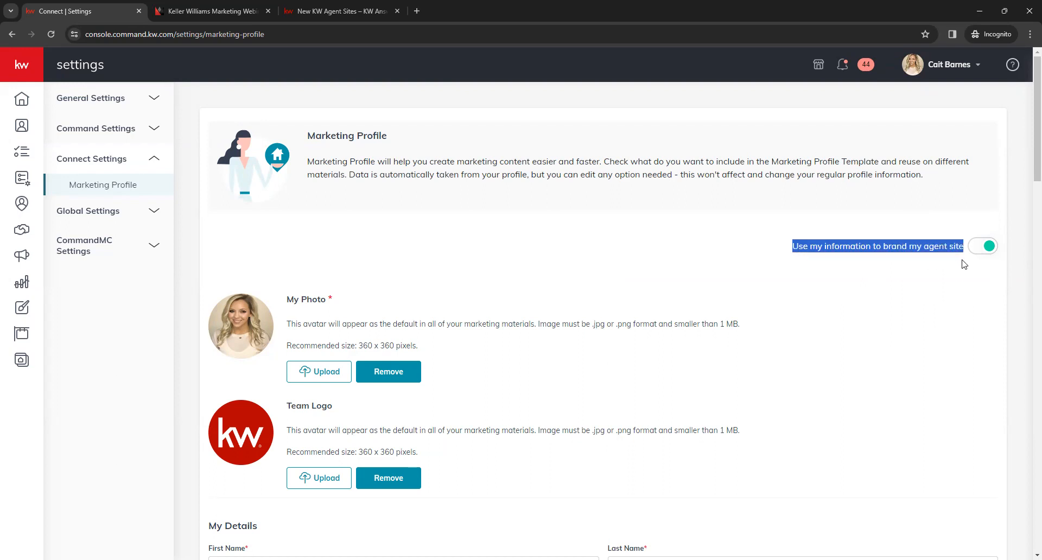
click(964, 266)
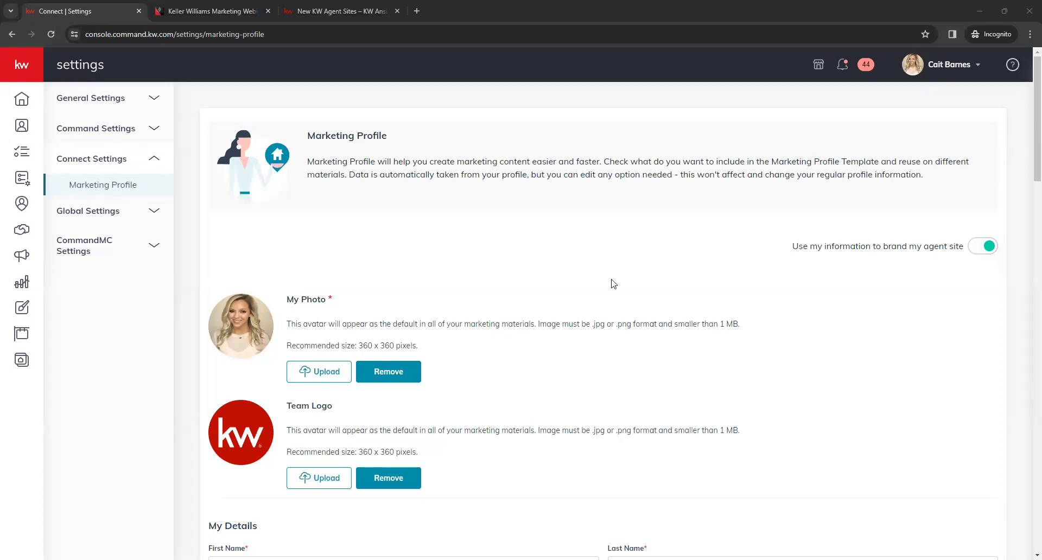
scroll(512, 338, down, 1)
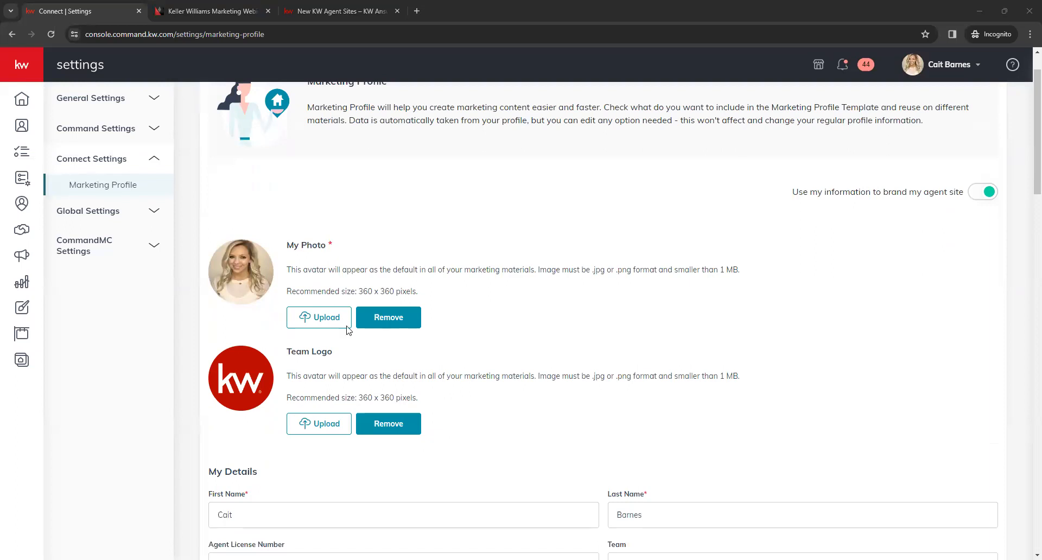
scroll(597, 333, down, 2)
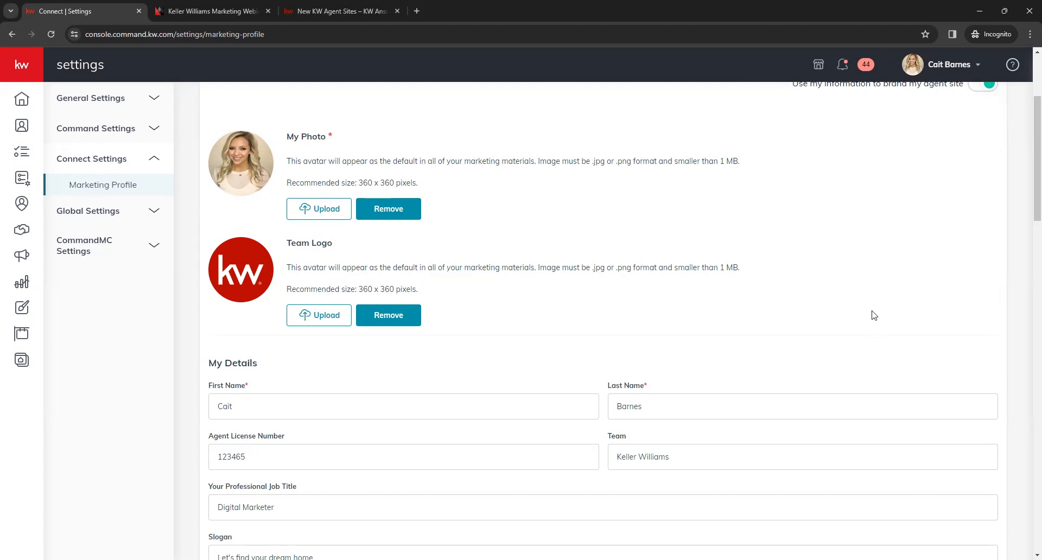
Step: Review the My Details fields of the marketing profile, including the license number, job title, slogan and designations/credentials
scroll(604, 302, down, 2)
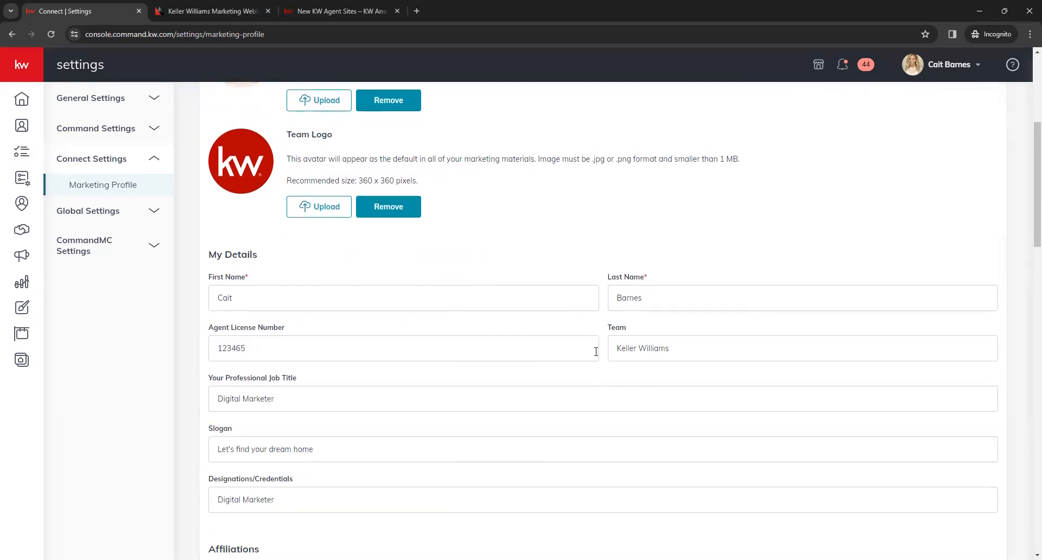
scroll(595, 378, down, 1)
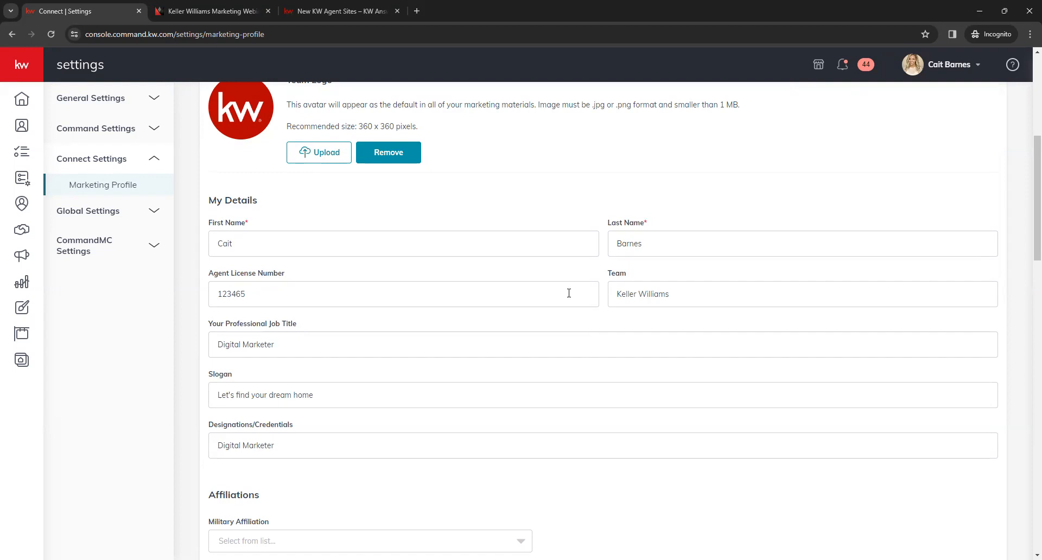
scroll(564, 328, down, 1)
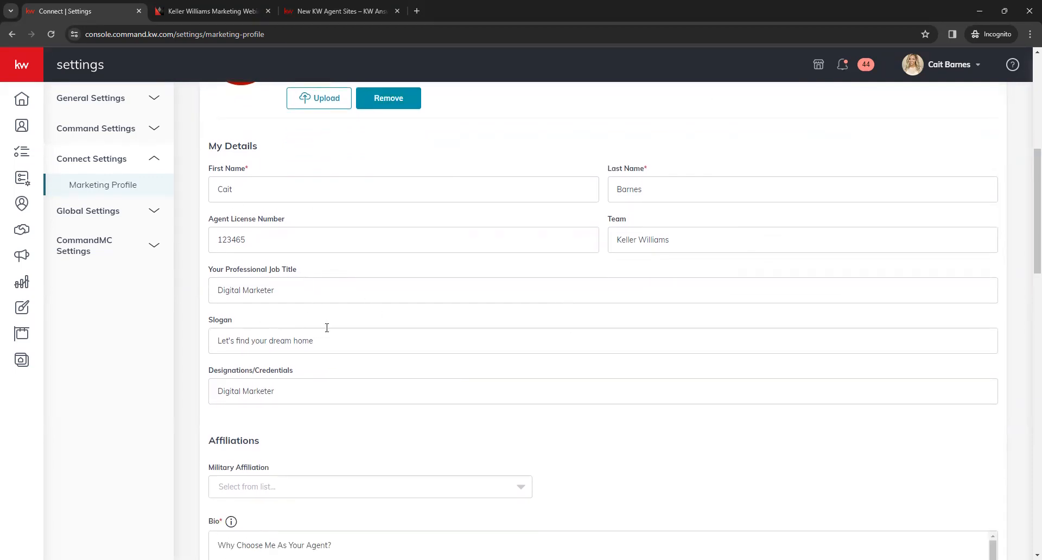
scroll(374, 327, down, 2)
click(350, 234)
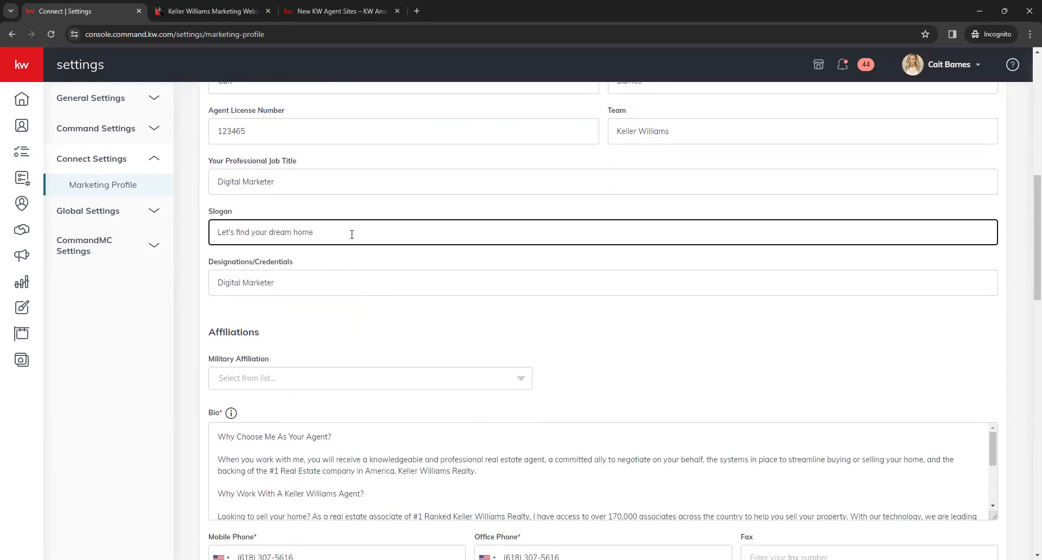
click(366, 278)
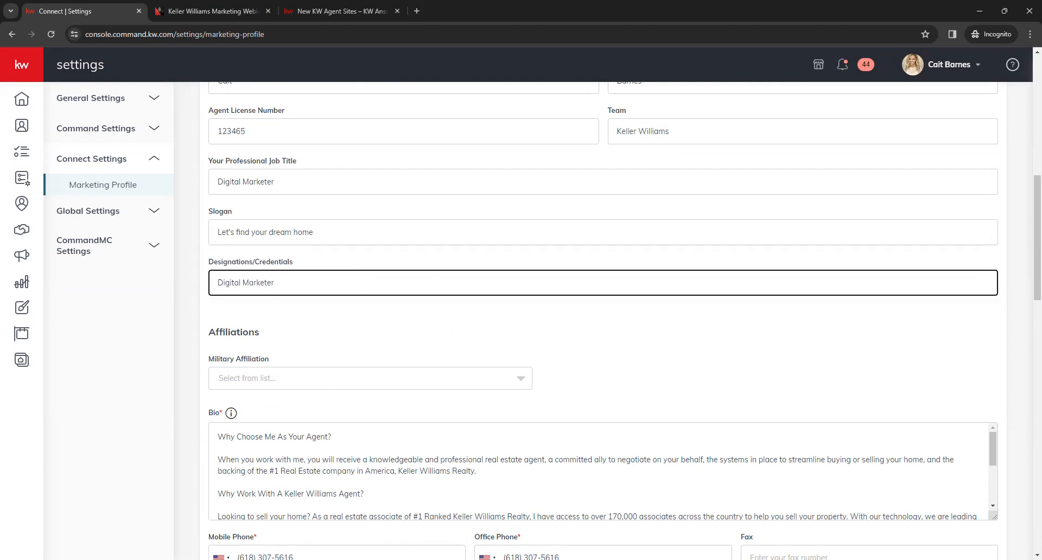
Step: Try replacing the Designations/Credentials entry with REALTOR® and undo the replacement
triple_click(302, 282)
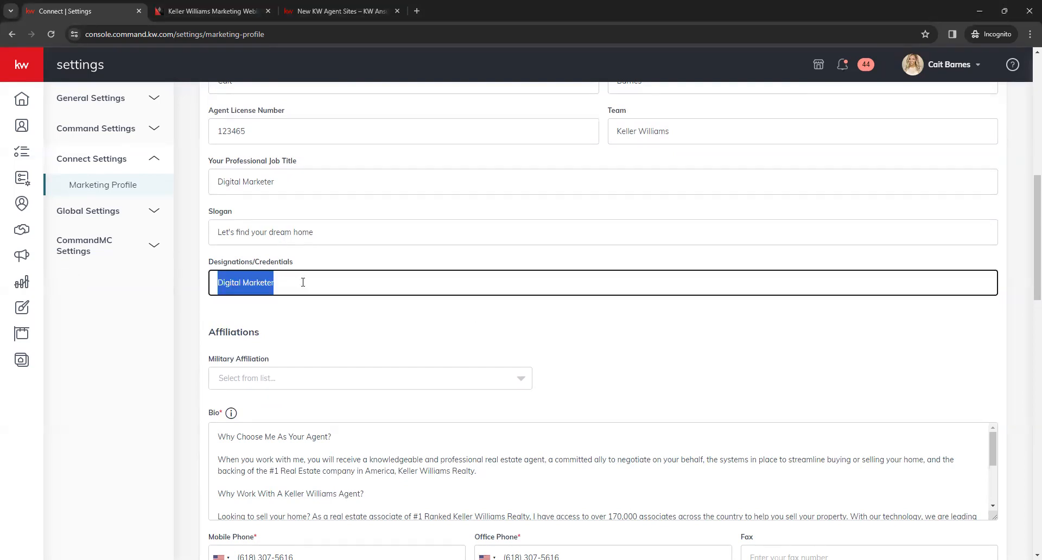
text(REALTOR)
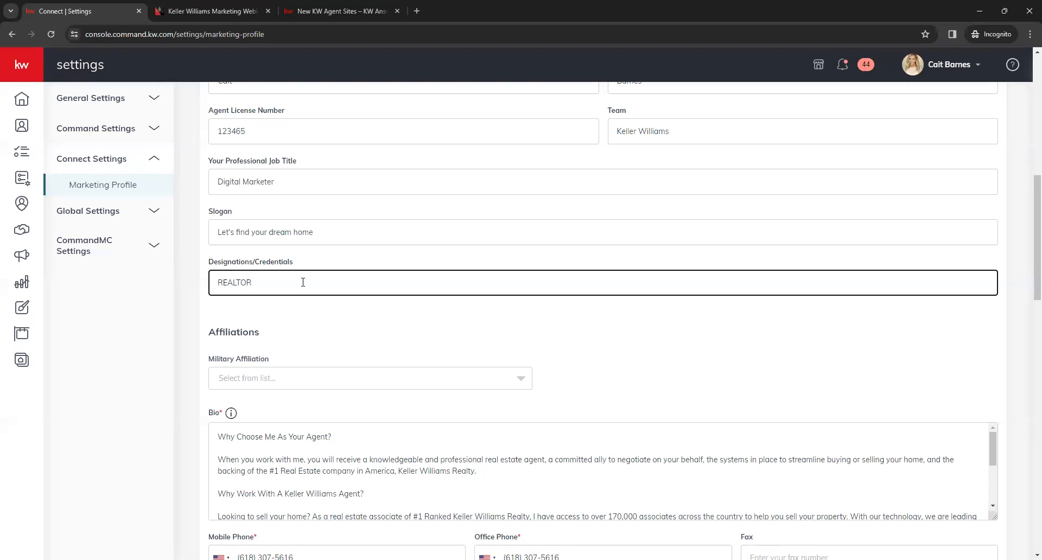
text(®)
key(ctrl+z)
key(ctrl+z)
key(ctrl+z)
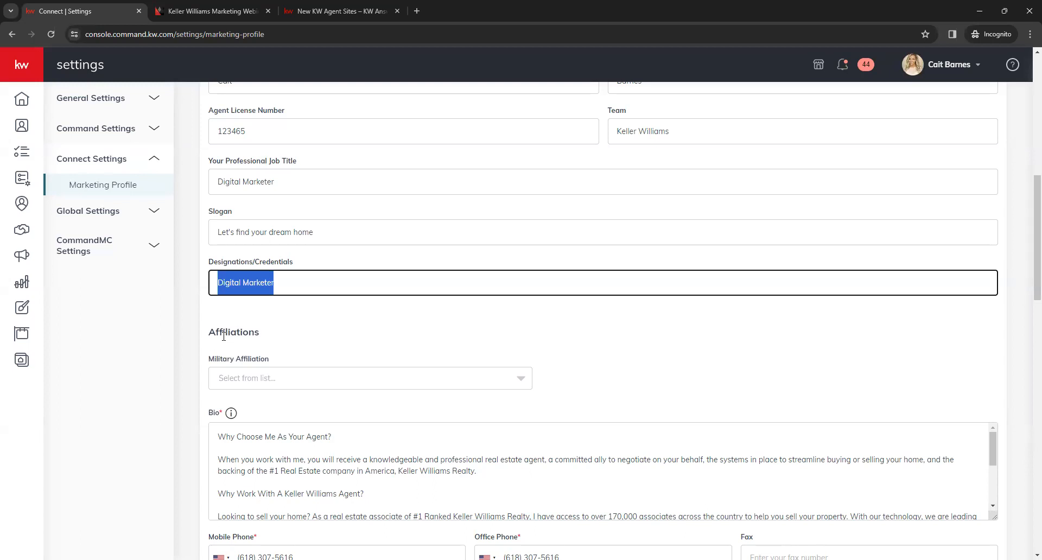
click(219, 336)
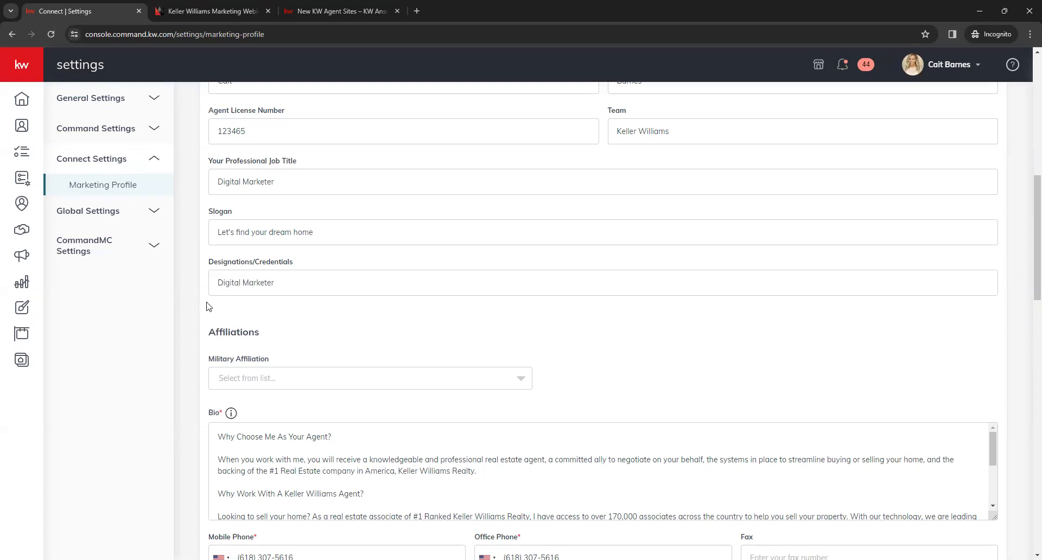
Step: Set the Military Affiliation to Active Duty Military and look through the Military Service Details options without choosing one
scroll(201, 301, down, 2)
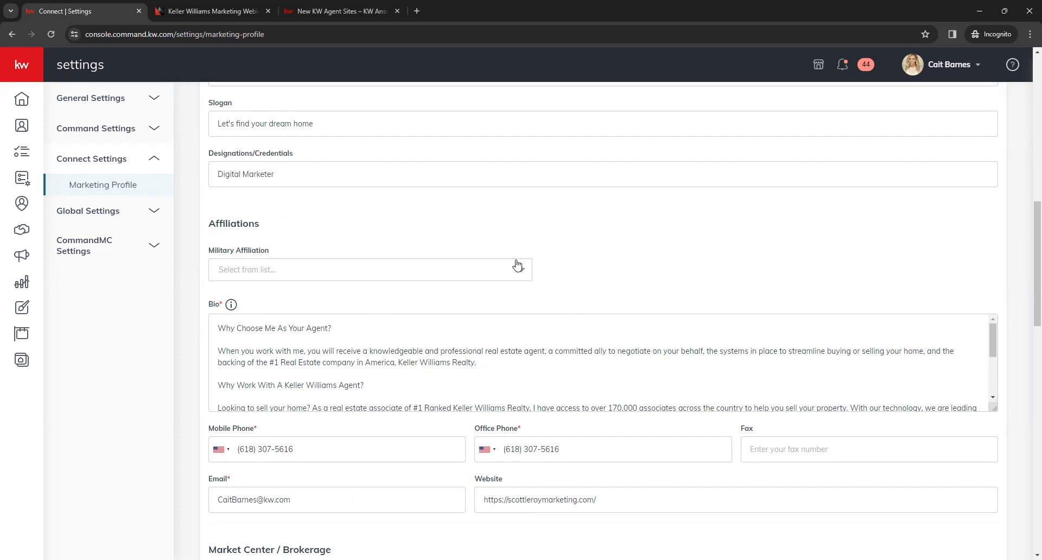
click(529, 272)
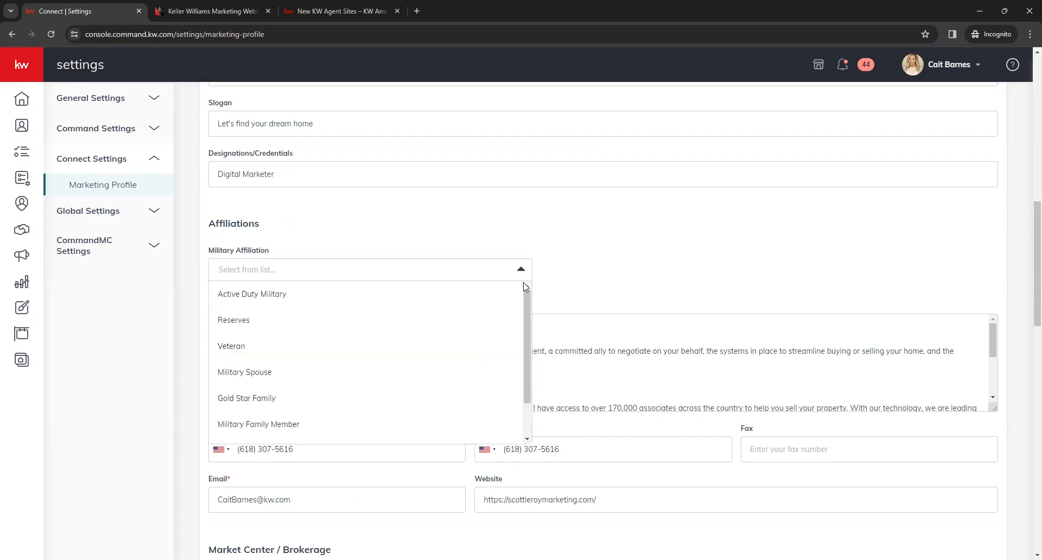
scroll(332, 372, down, 1)
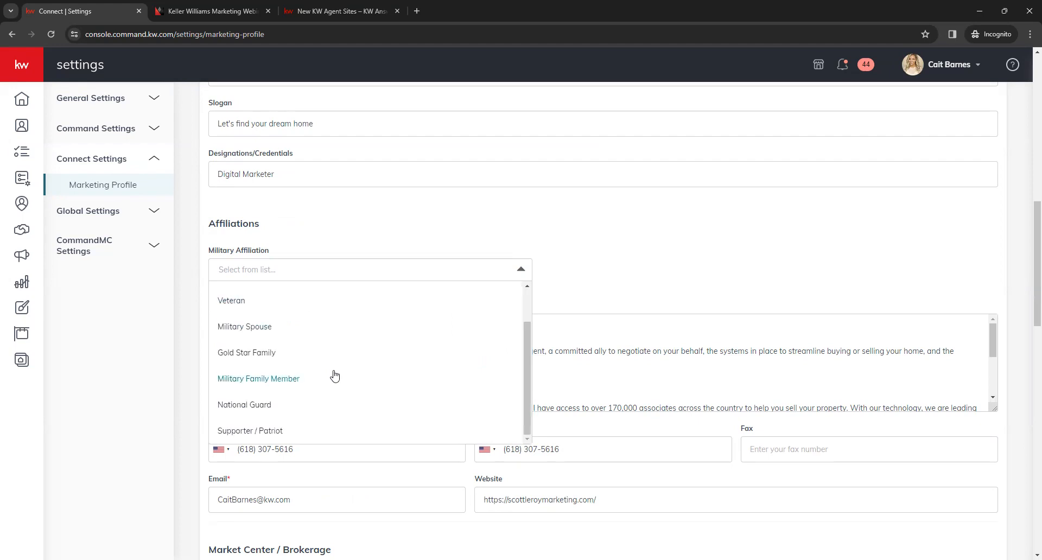
scroll(347, 347, up, 1)
click(358, 297)
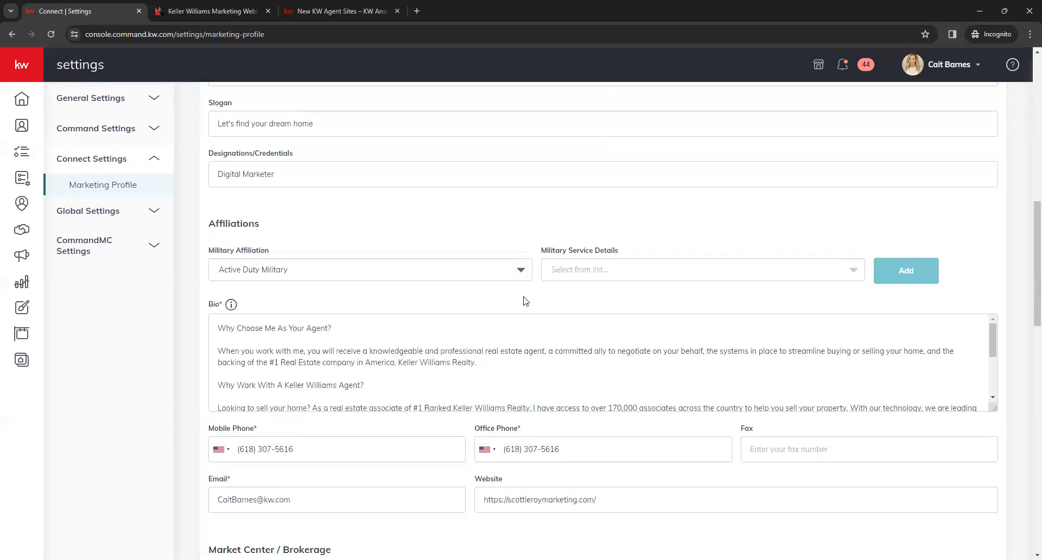
click(850, 271)
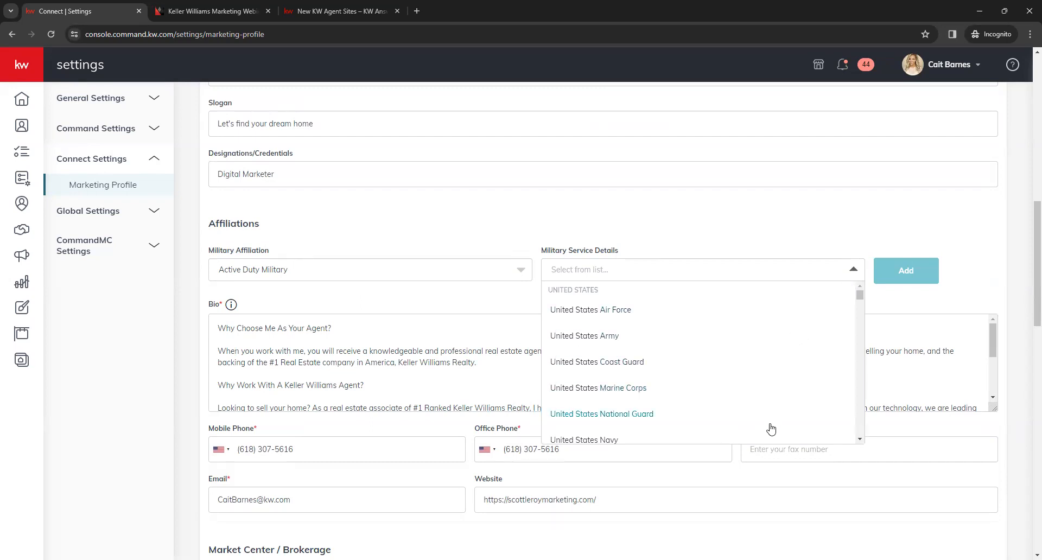
click(764, 240)
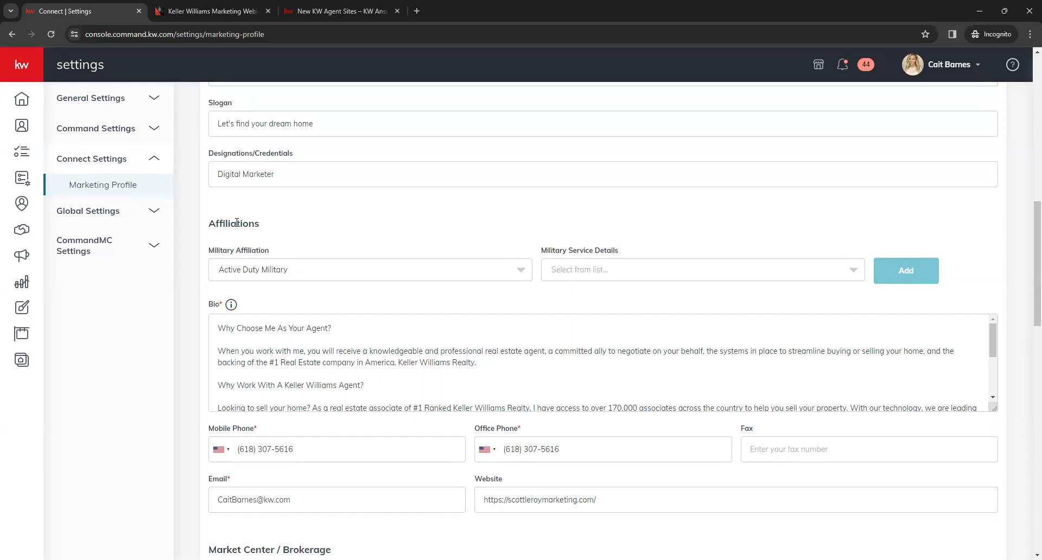
Step: Enlarge the Bio box and read through the whole agent biography
scroll(190, 253, down, 1)
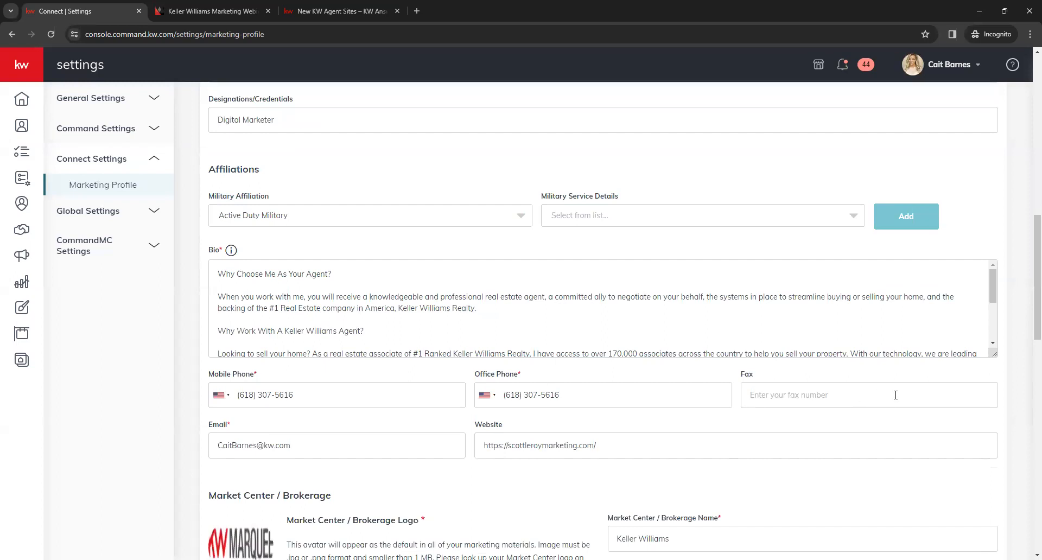
drag(994, 354, 1000, 500)
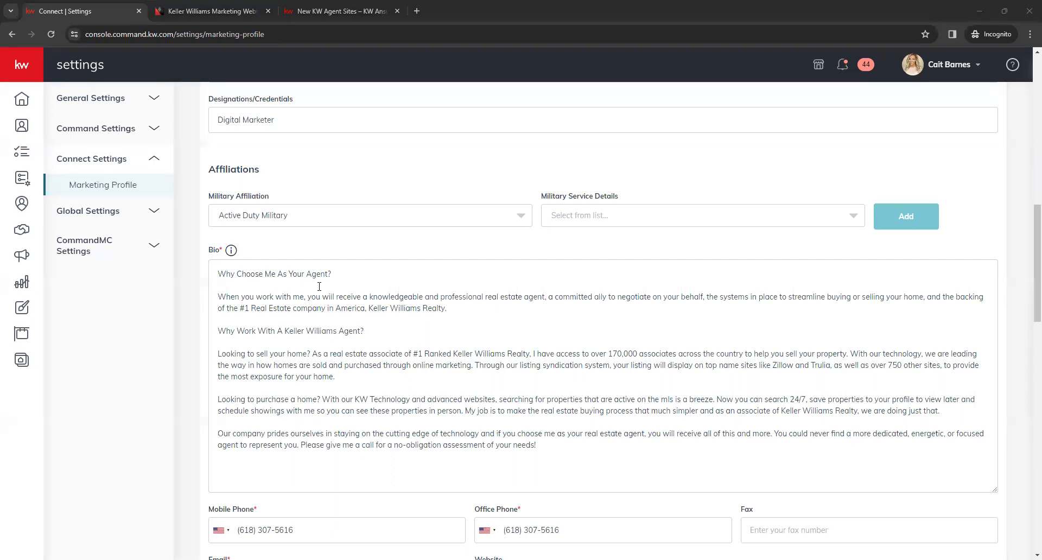
click(319, 320)
click(275, 334)
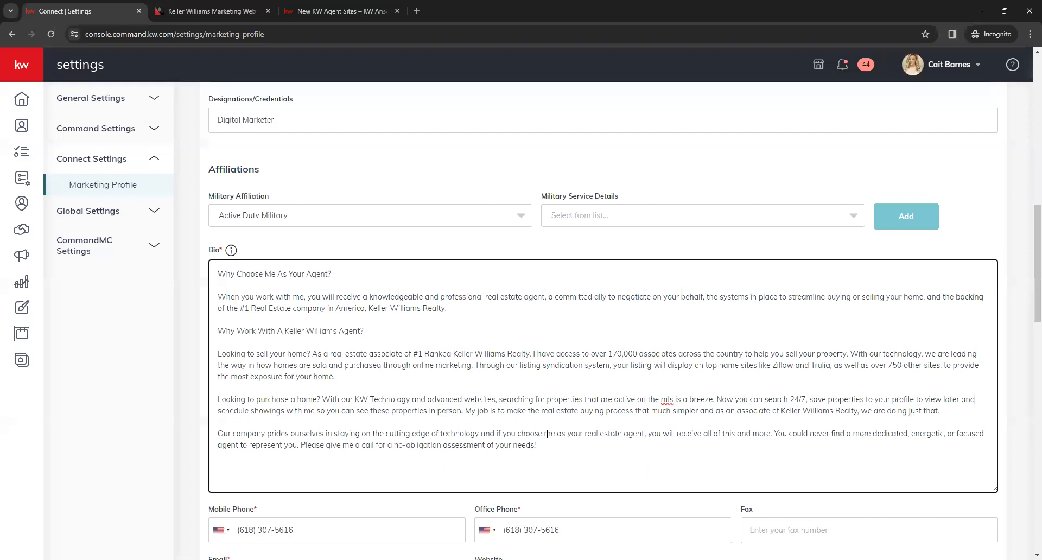
click(671, 462)
click(763, 517)
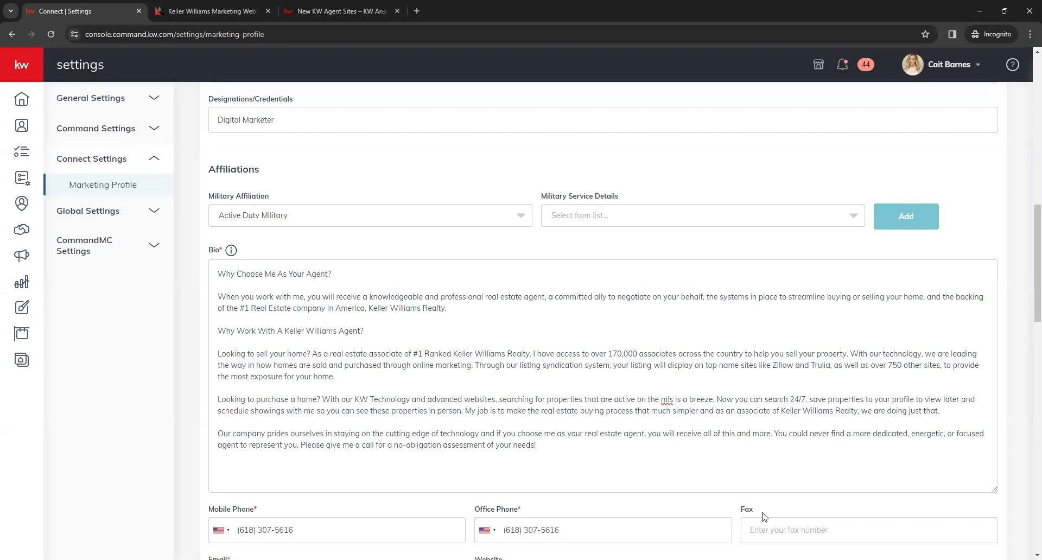
Step: Review the contact fields below the bio, including the mobile phone's country code list, the email and the website
scroll(738, 513, down, 2)
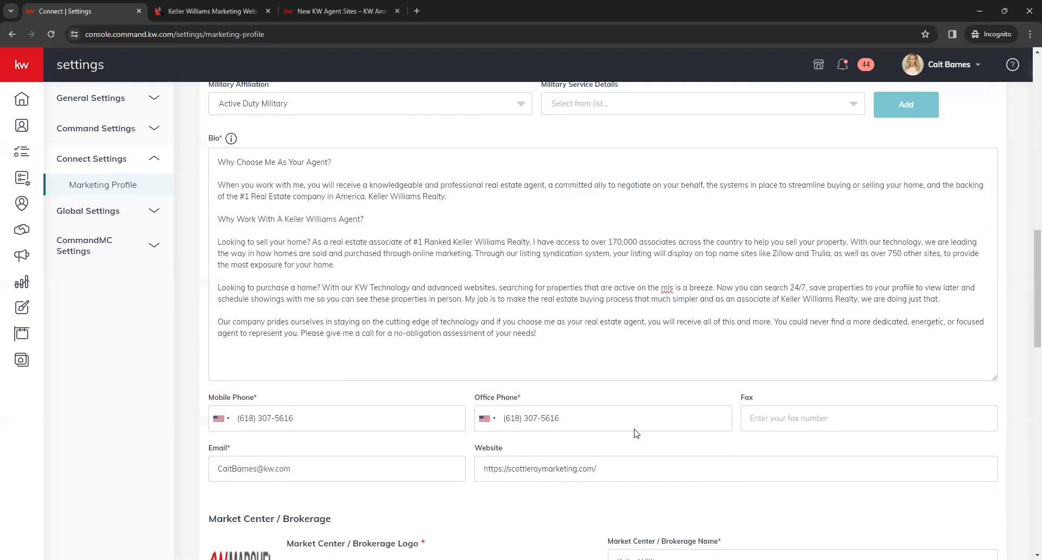
scroll(636, 432, down, 2)
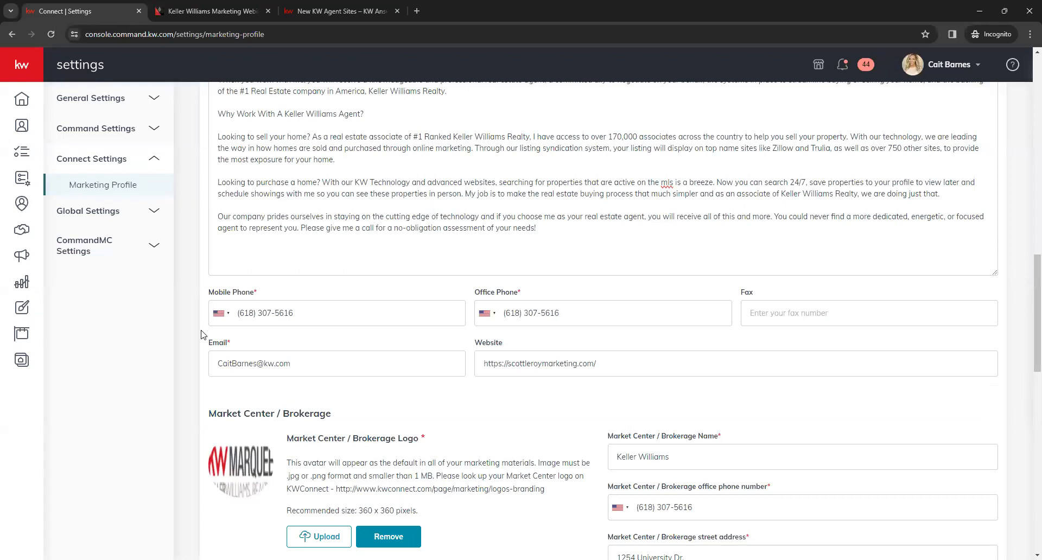
click(228, 317)
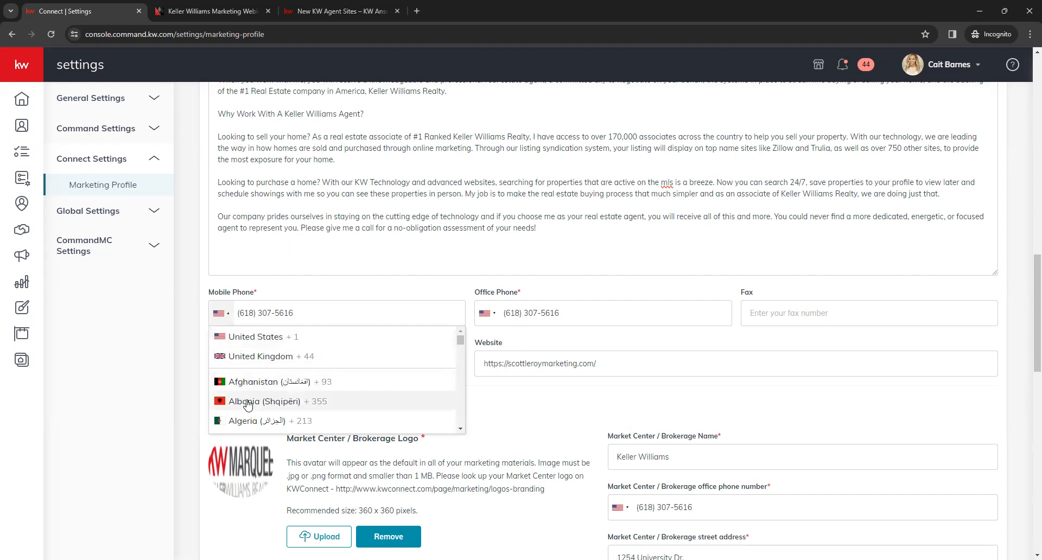
click(488, 342)
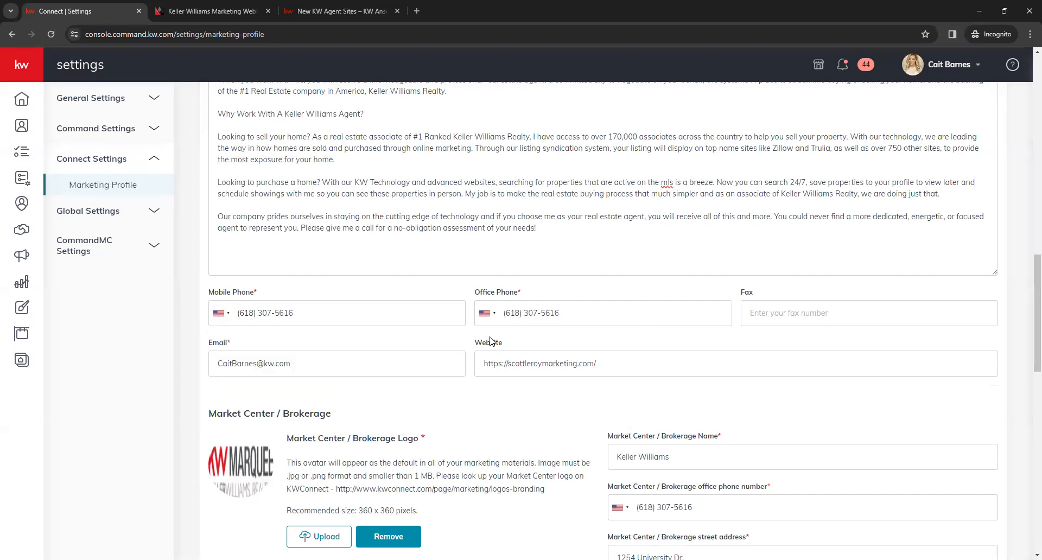
click(321, 372)
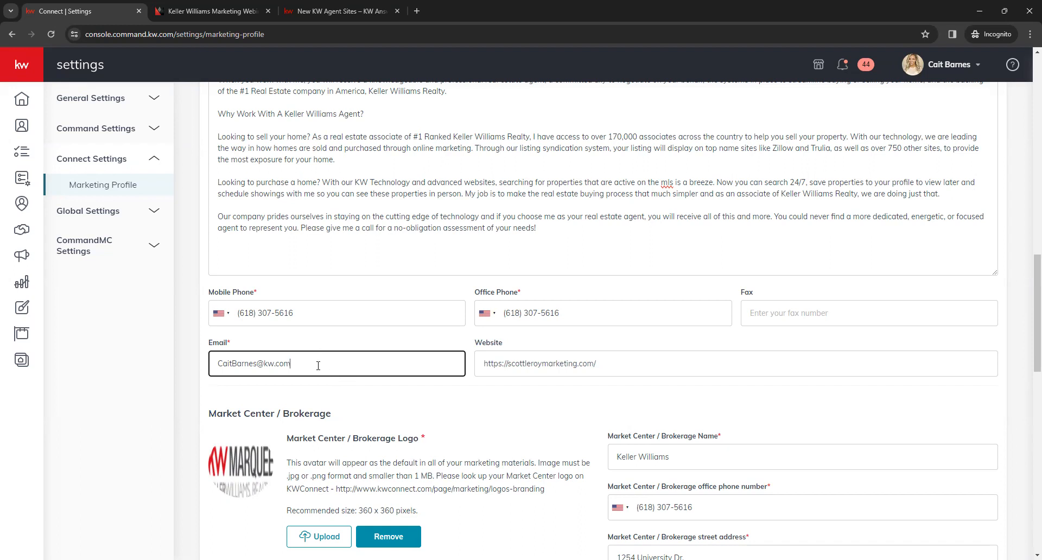
drag(333, 369, 220, 382)
click(220, 382)
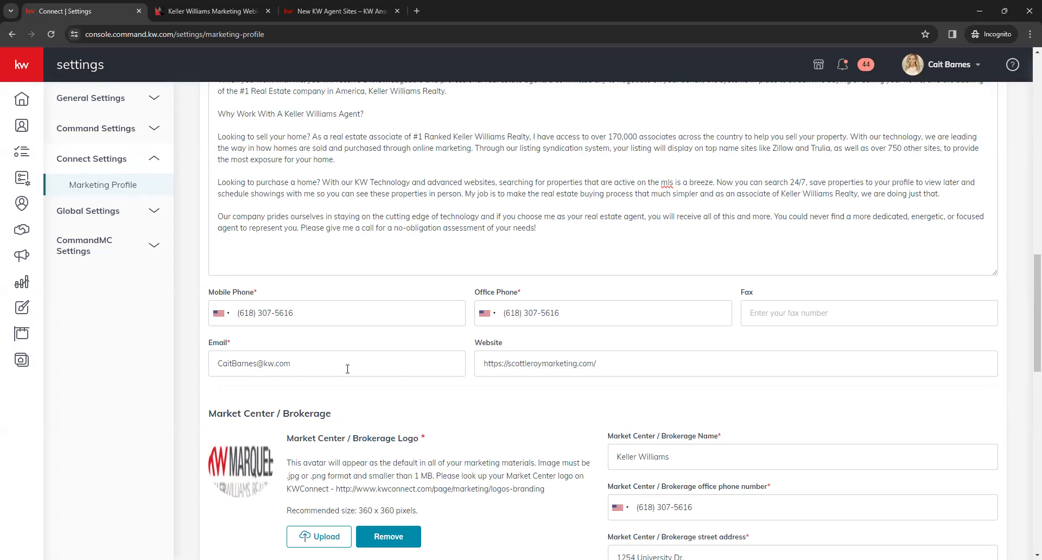
click(347, 369)
click(353, 407)
click(558, 363)
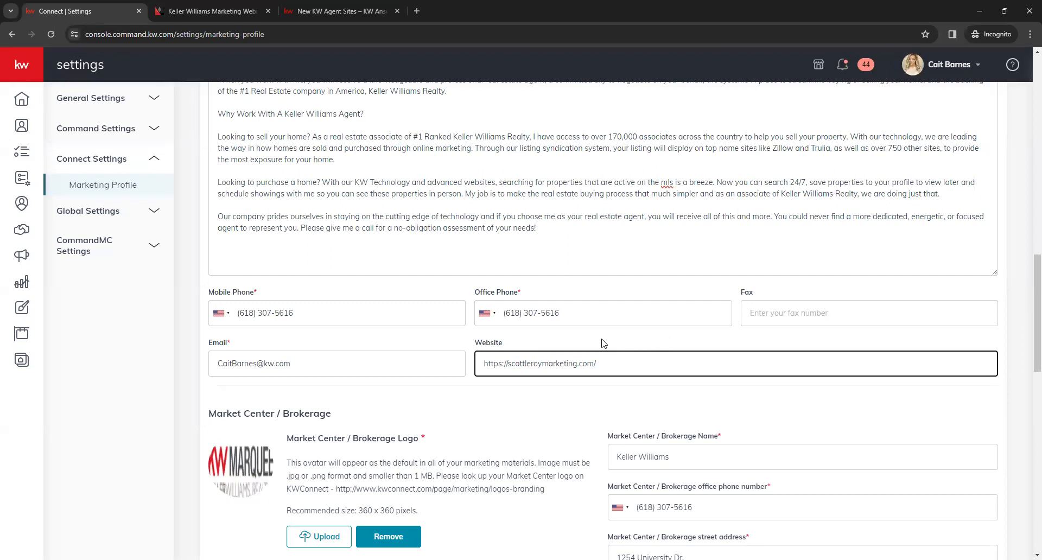
click(491, 416)
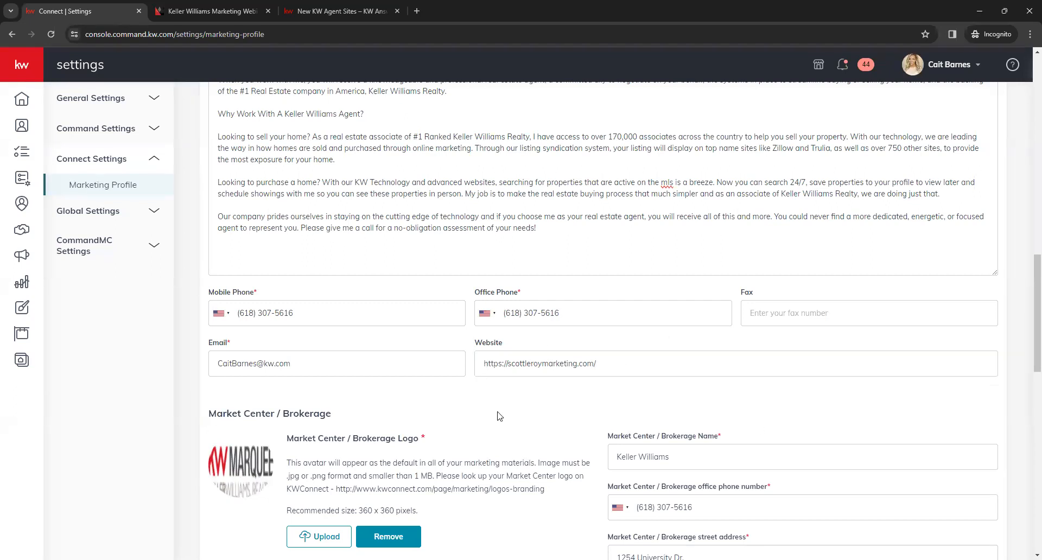
Step: Review the Market Center / Brokerage logo, name, office phone, address and license number fields
scroll(509, 411, down, 2)
scroll(535, 346, down, 1)
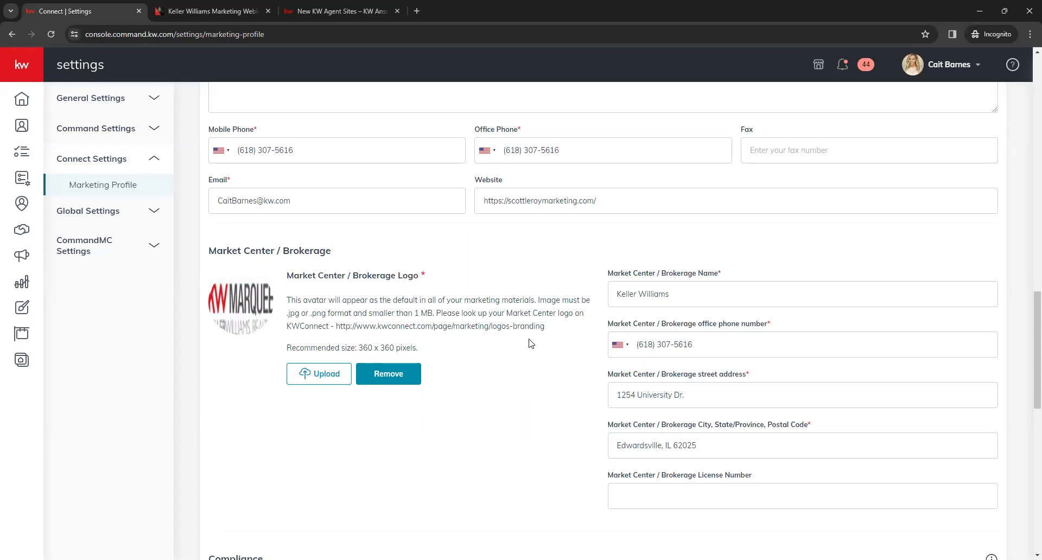
scroll(509, 344, down, 4)
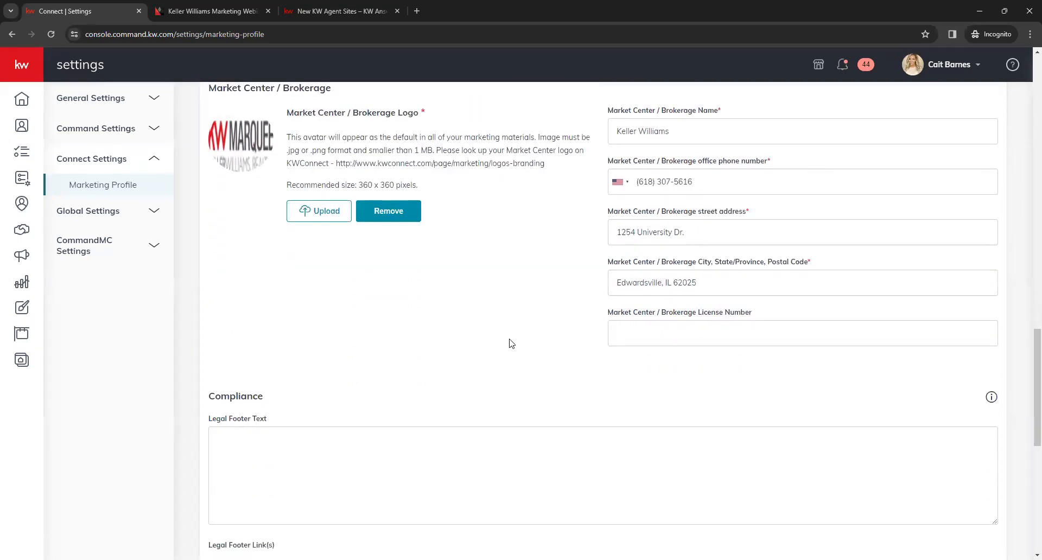
Step: Try adding a legal footer link in the Compliance section, check its title and URL fields, and delete the empty link
scroll(483, 284, down, 3)
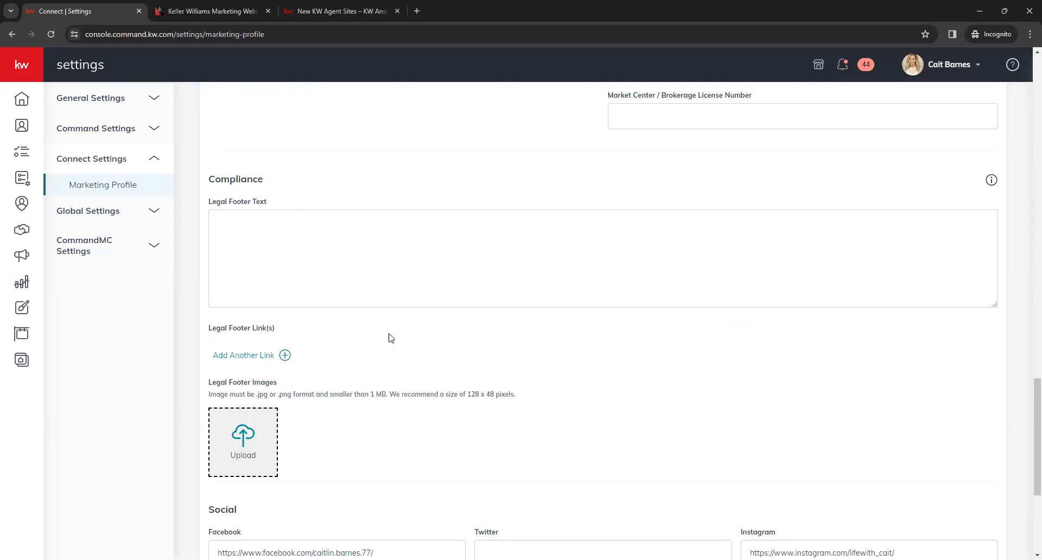
click(253, 357)
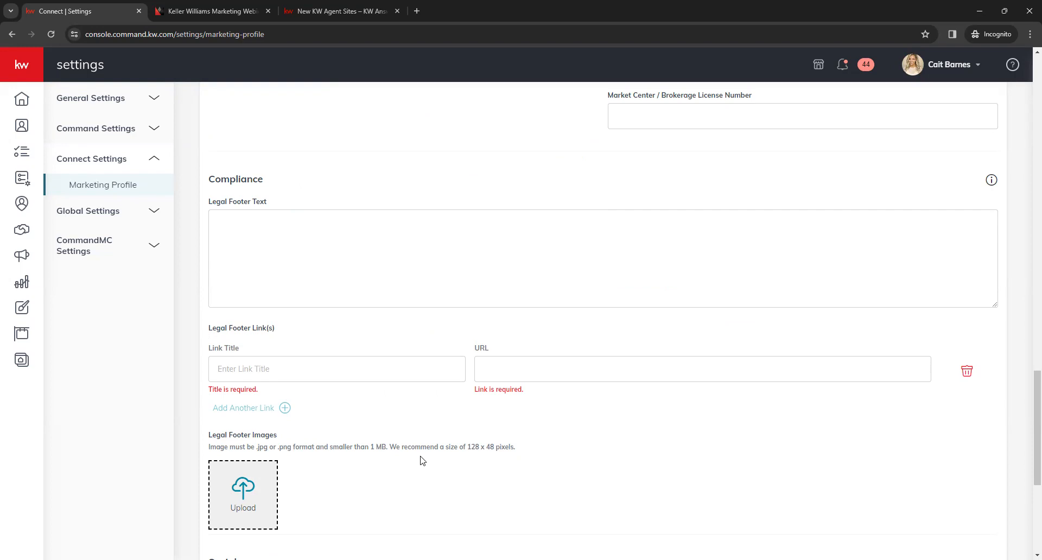
click(401, 363)
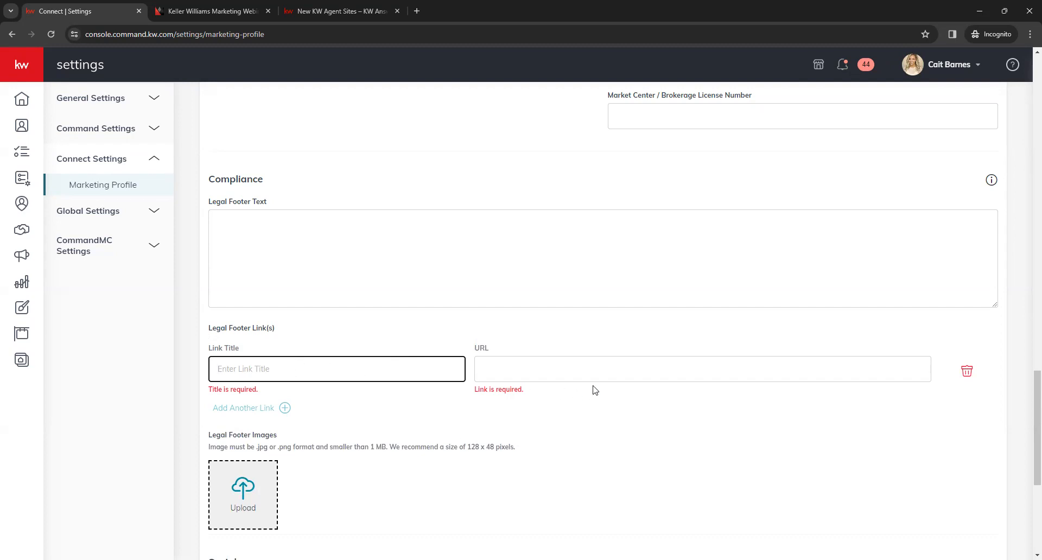
click(635, 371)
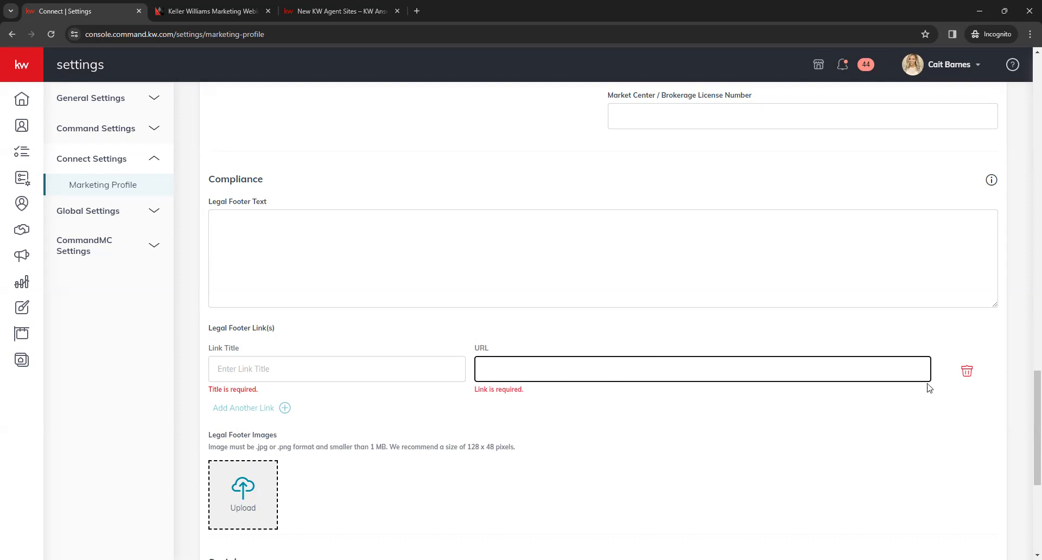
click(967, 371)
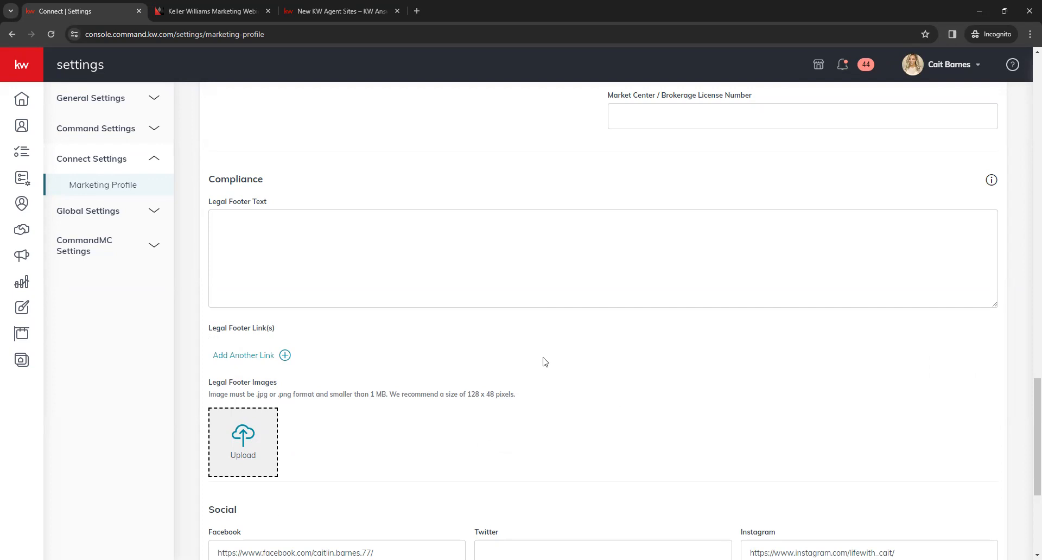
Step: Review the legal footer images, Social links and Google Analytics ID sections, and save the marketing profile
scroll(507, 380, down, 2)
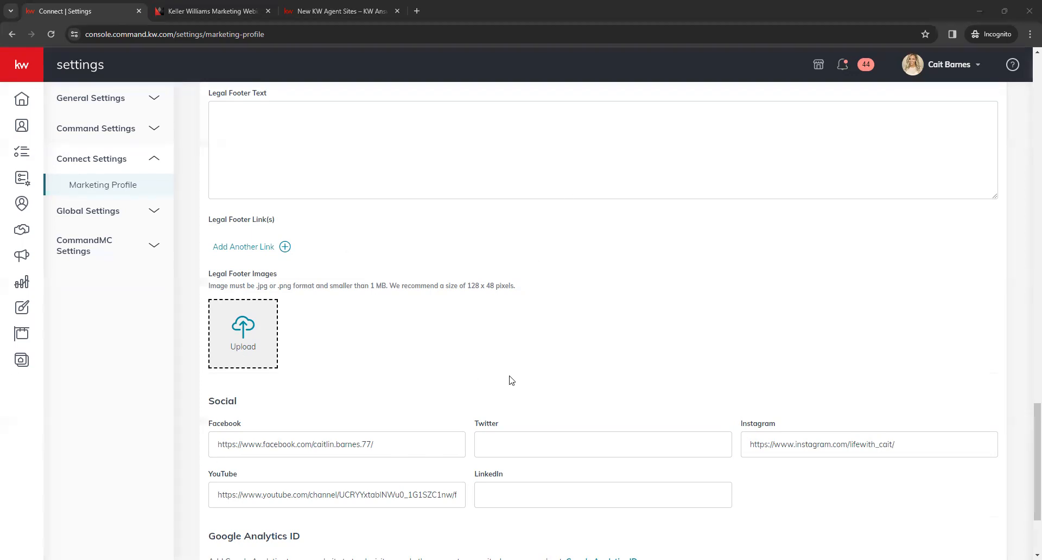
scroll(497, 326, down, 1)
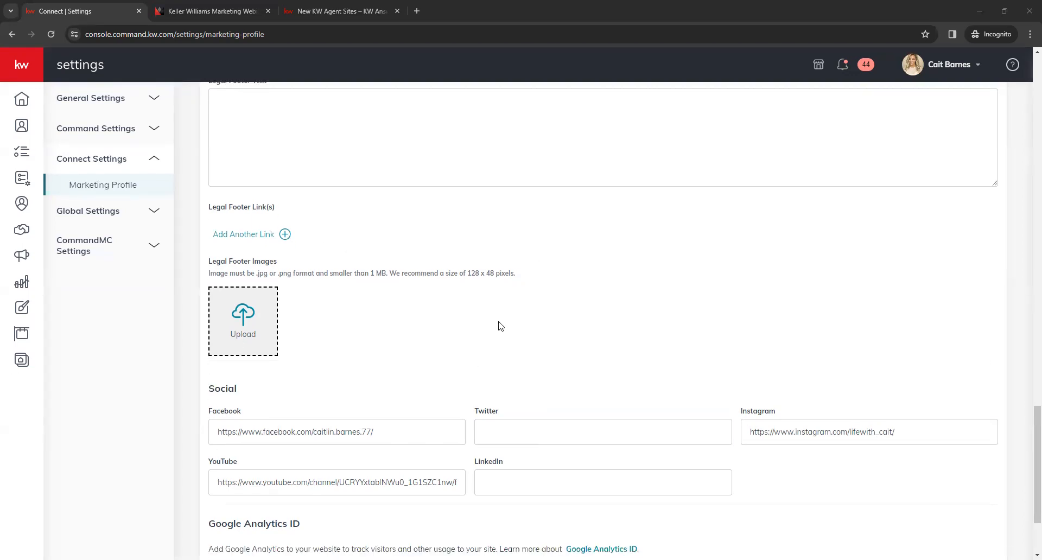
scroll(477, 340, down, 1)
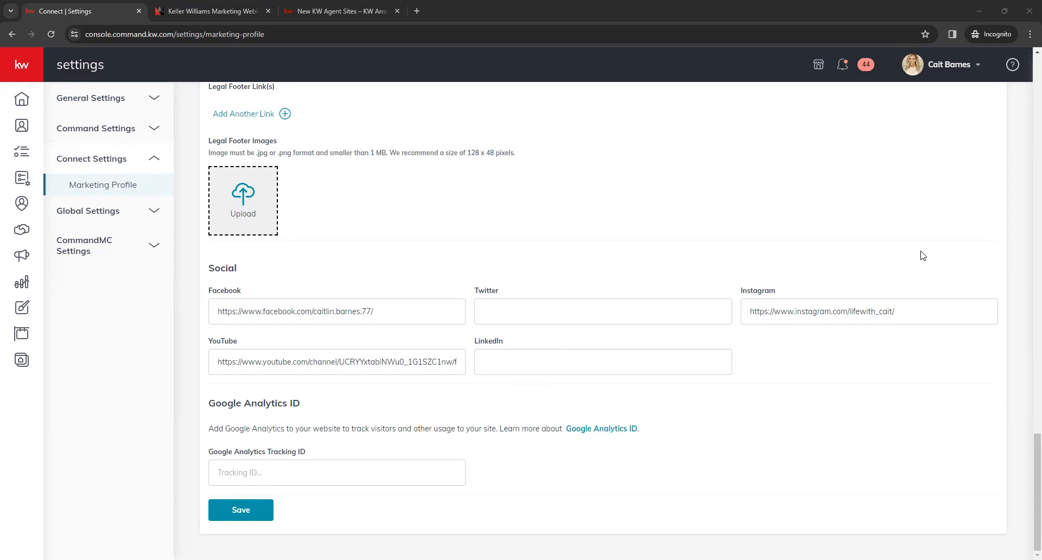
click(398, 370)
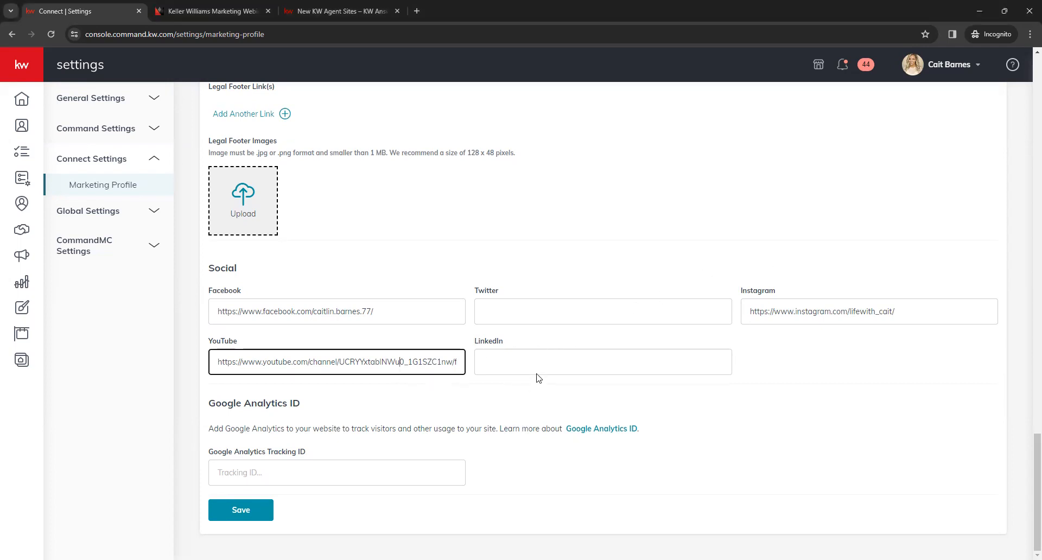
click(511, 392)
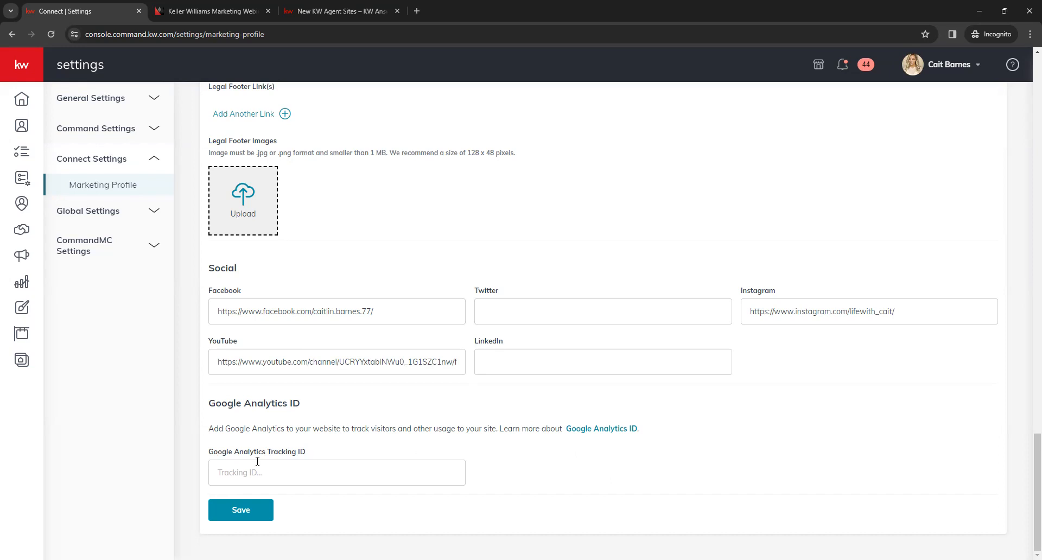
click(240, 520)
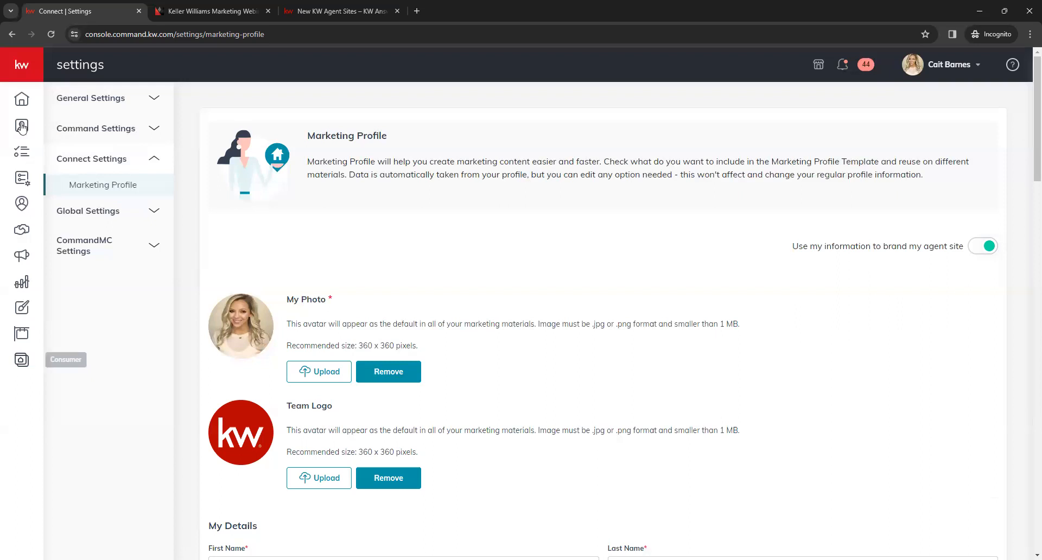
Step: Open the Consumer section and review the Subdomain field under My Website Settings
click(26, 61)
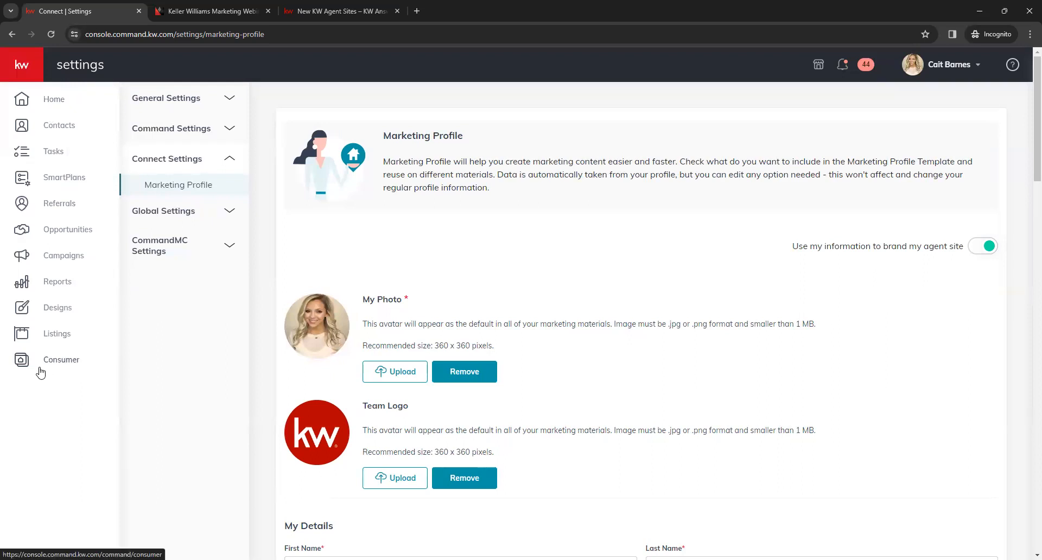
click(61, 359)
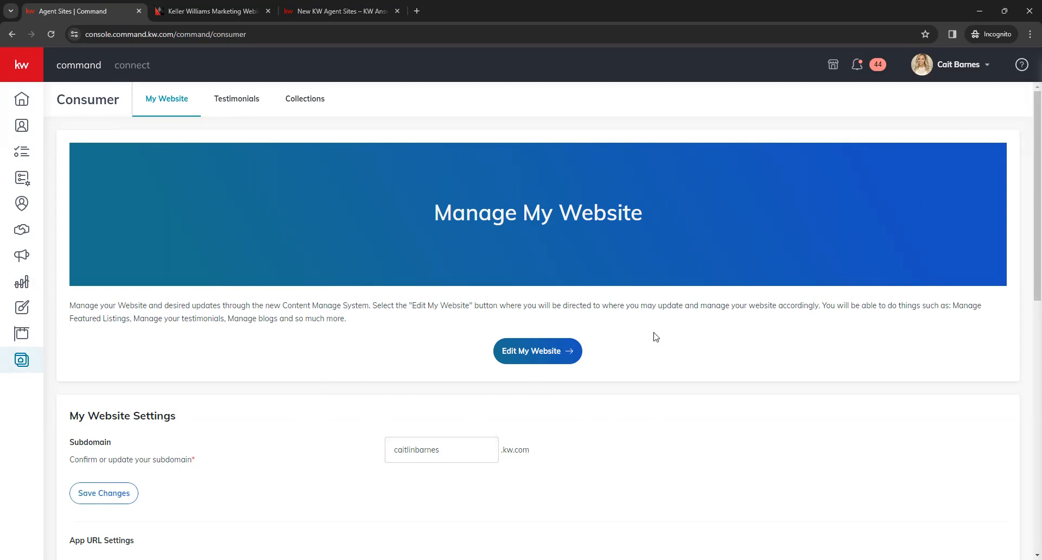
scroll(324, 343, down, 1)
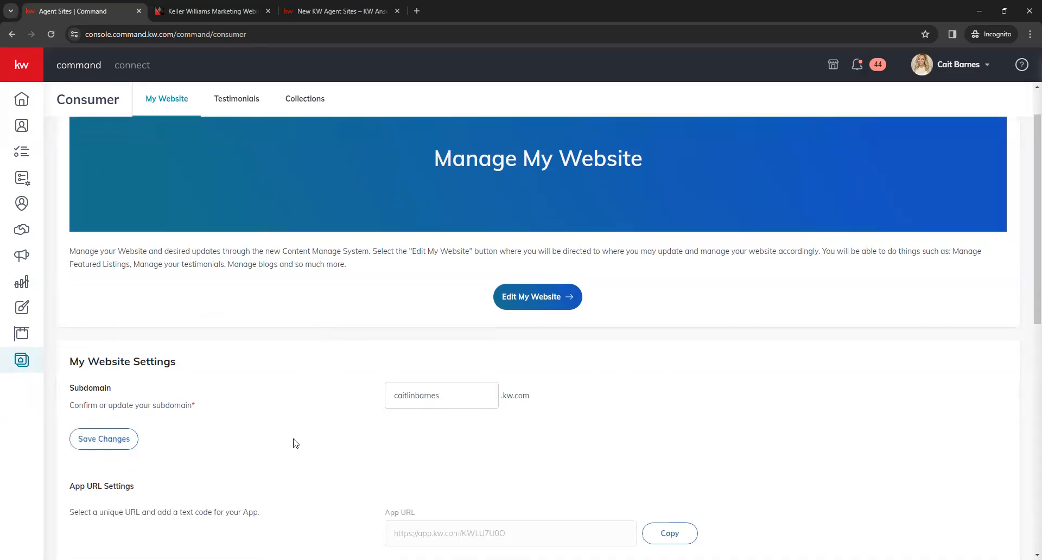
scroll(355, 304, down, 2)
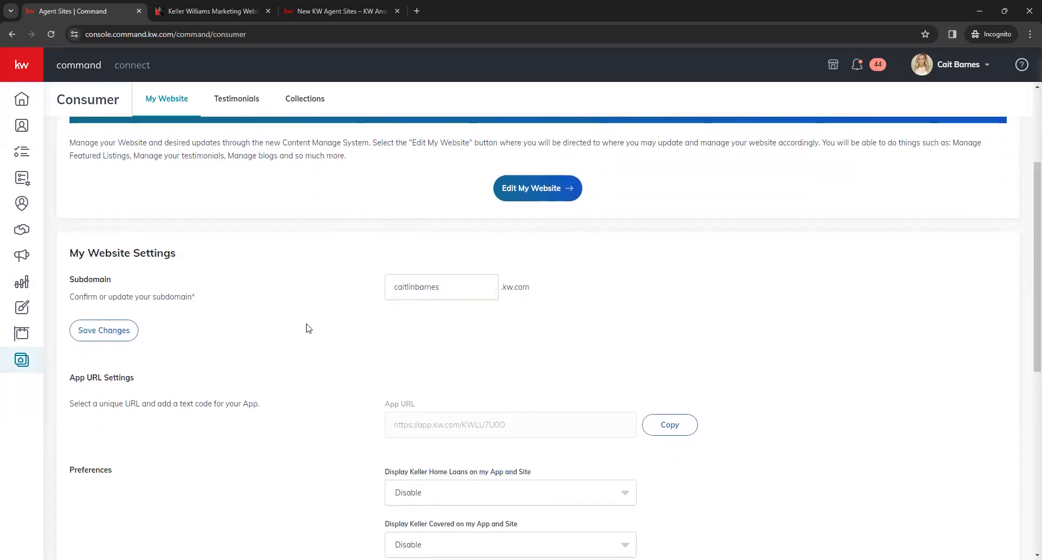
click(446, 292)
click(367, 294)
Step: Copy the App URL from the App URL Settings
scroll(360, 301, down, 1)
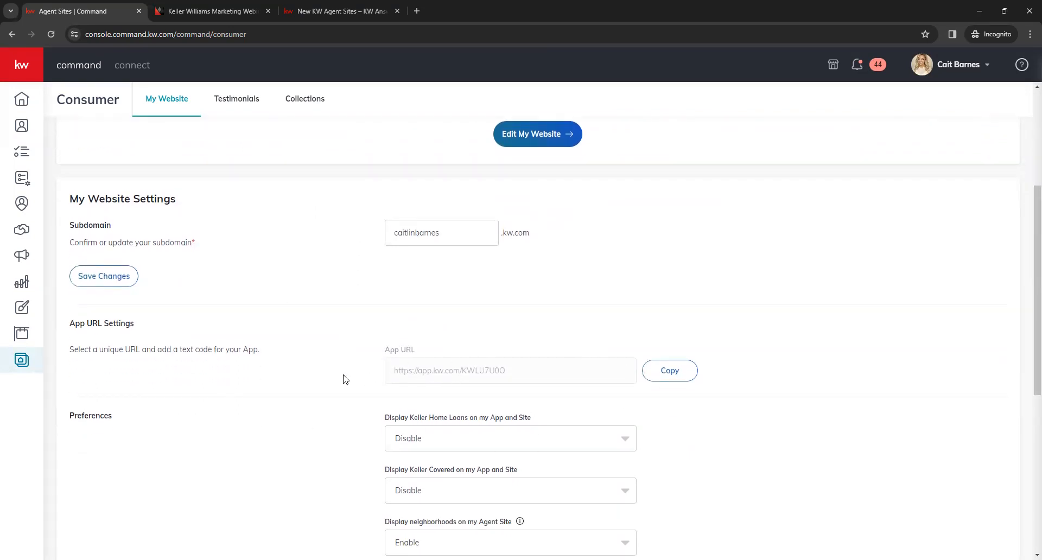
scroll(335, 355, down, 1)
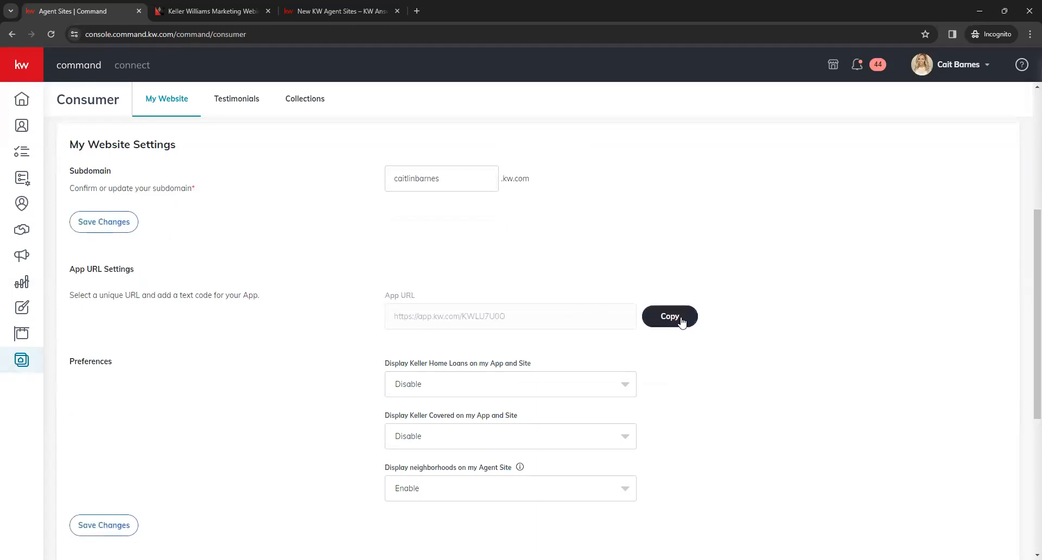
click(681, 322)
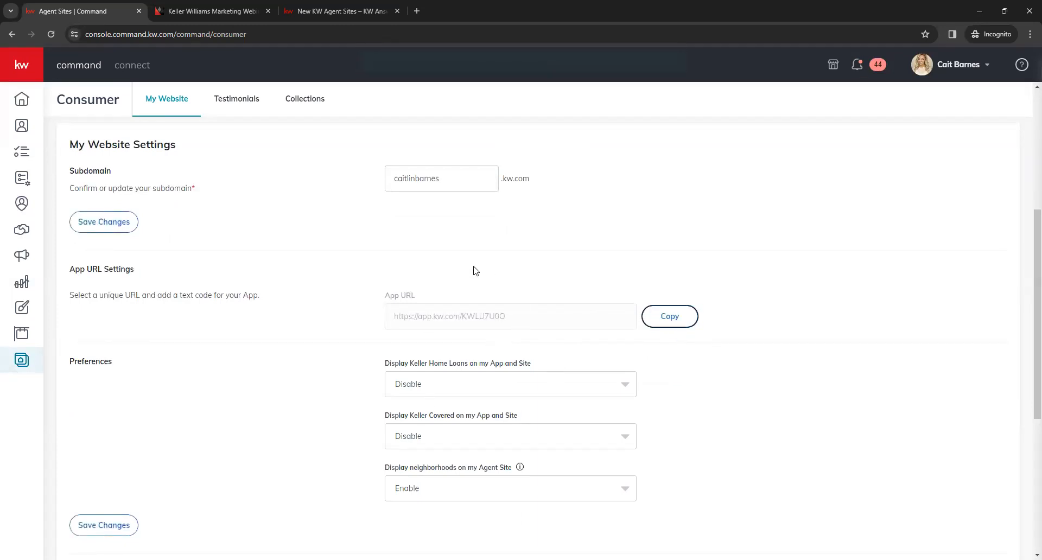
Step: Review the Preferences, including the Keller Home Loans display options, and the Forced Registration property limits
scroll(343, 294, down, 1)
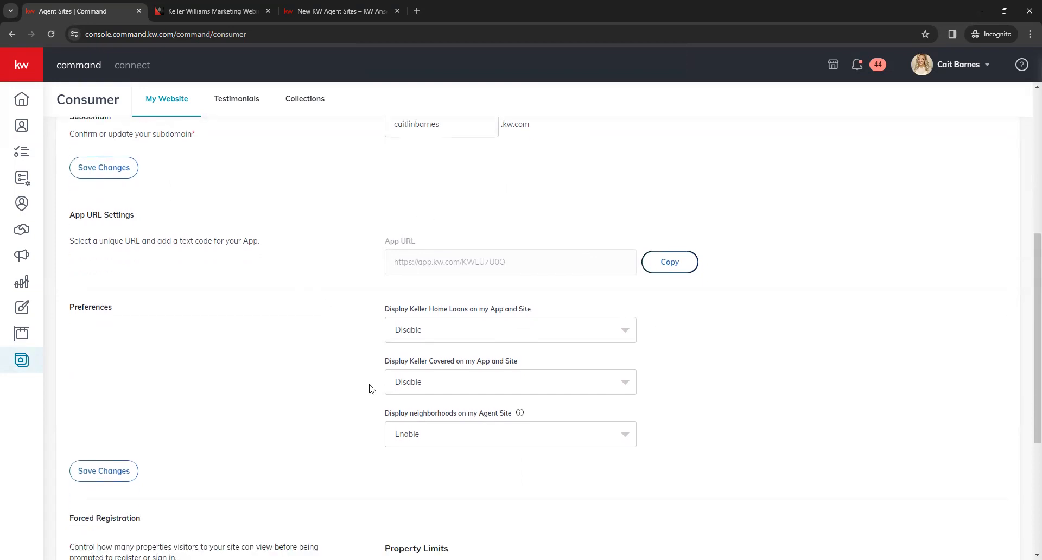
click(628, 336)
click(715, 365)
scroll(705, 356, down, 3)
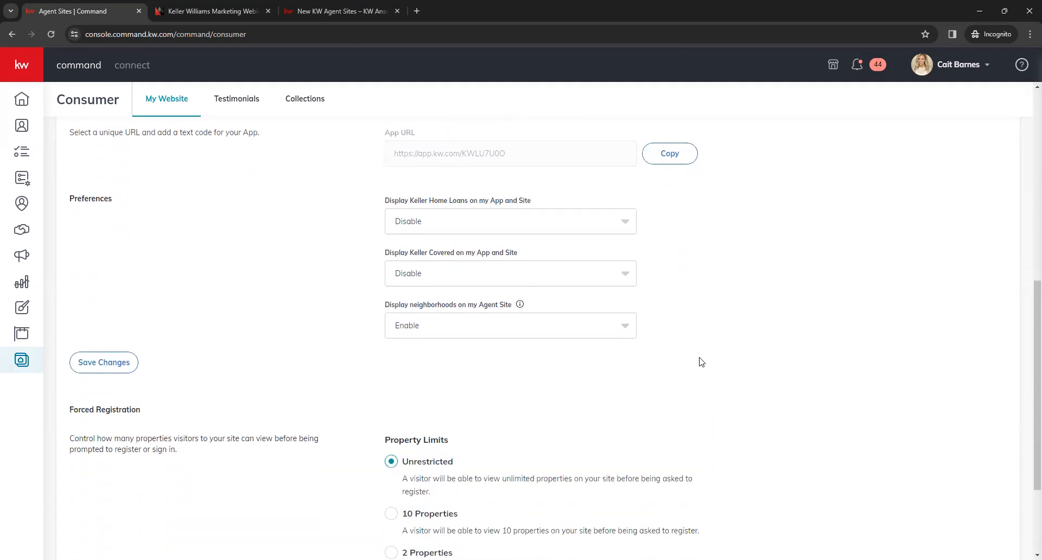
scroll(701, 354, down, 2)
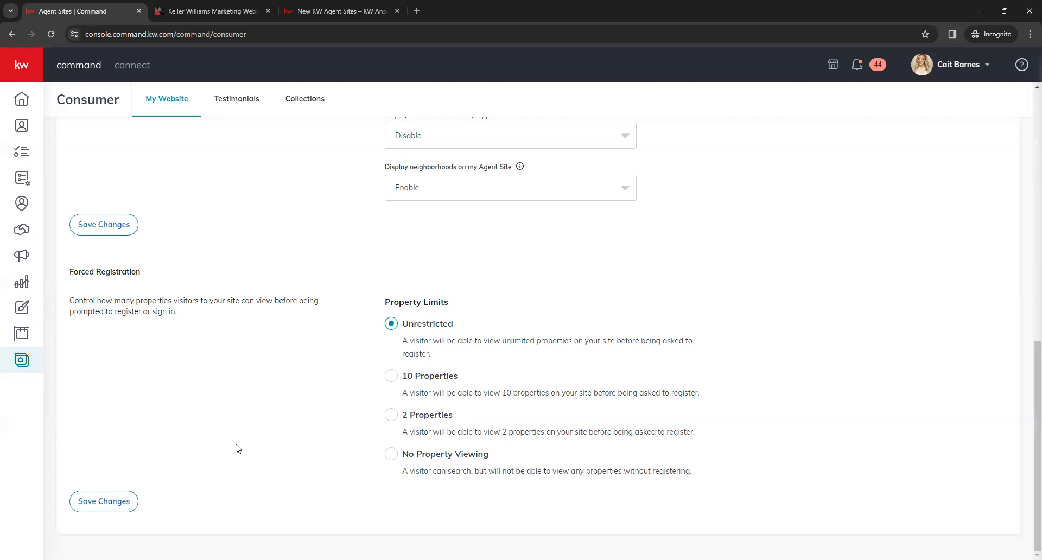
Step: Check the separate save options for the Subdomain, Preferences and Forced Registration sections of My Website Settings
scroll(198, 303, up, 1)
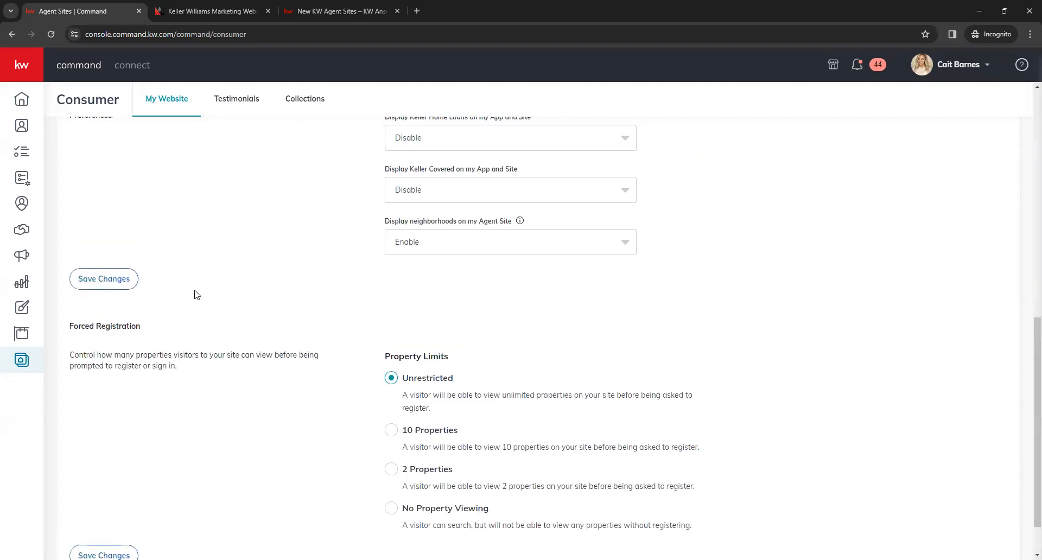
scroll(179, 293, up, 6)
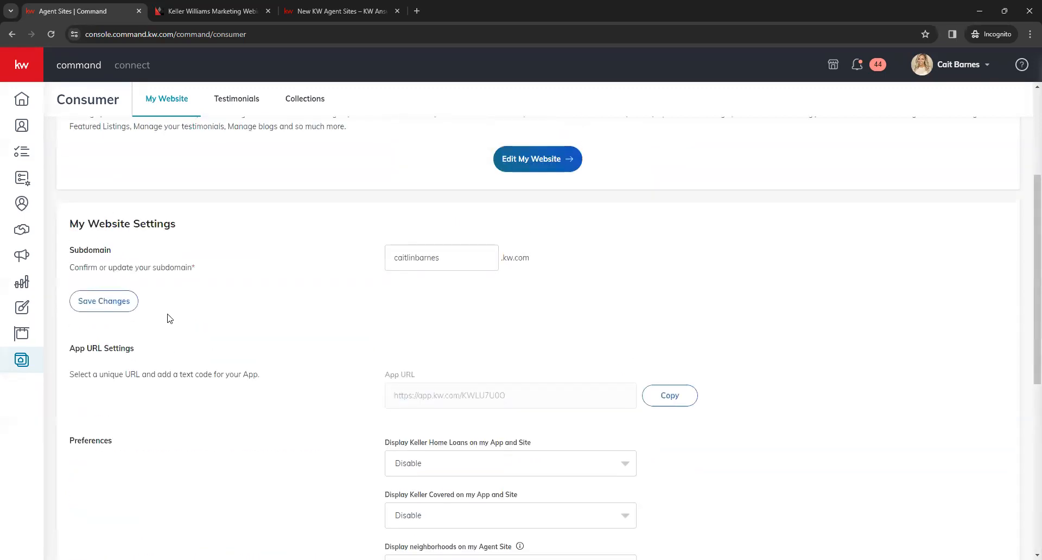
scroll(266, 390, up, 3)
scroll(236, 423, down, 3)
scroll(236, 423, down, 2)
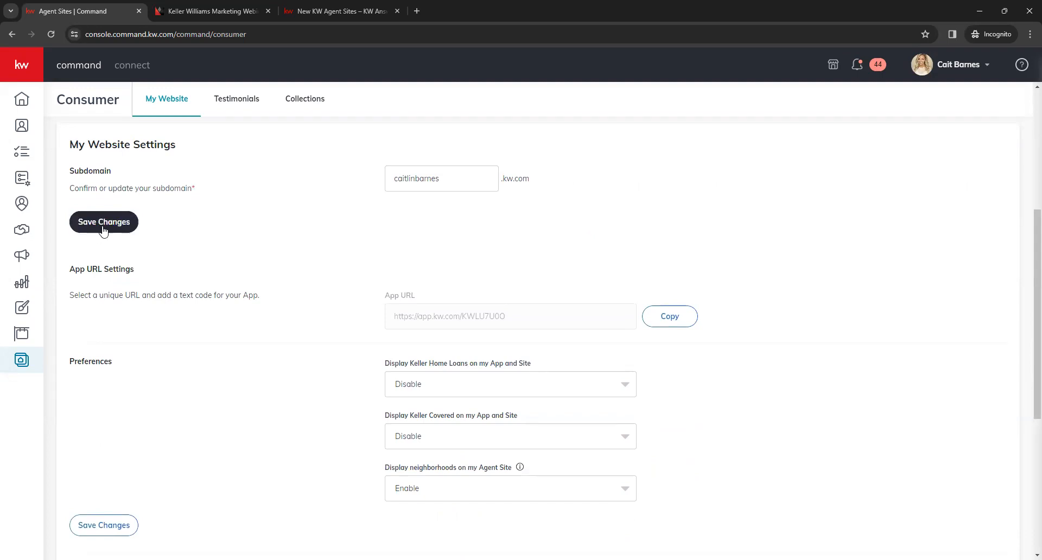
scroll(237, 434, down, 2)
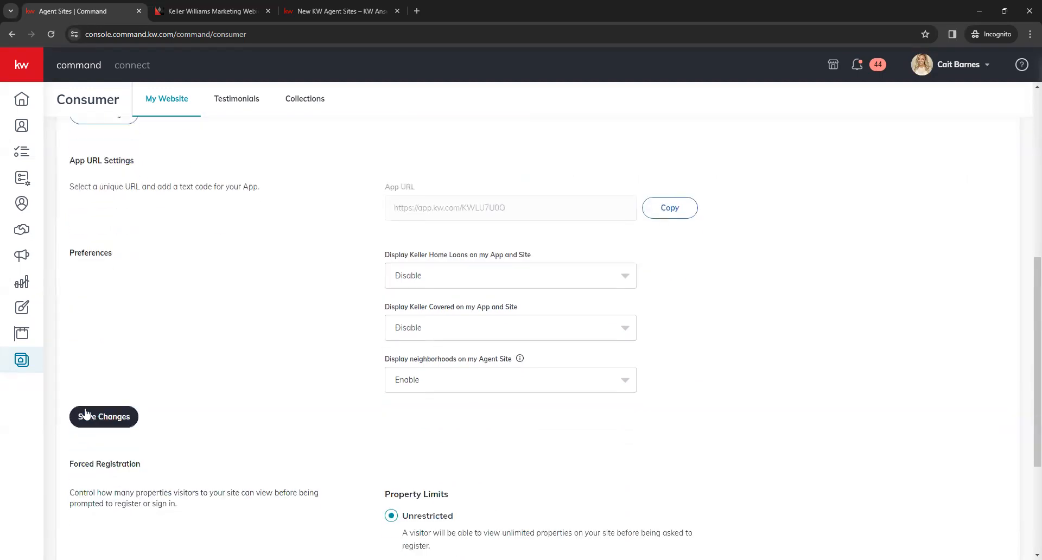
scroll(232, 343, down, 2)
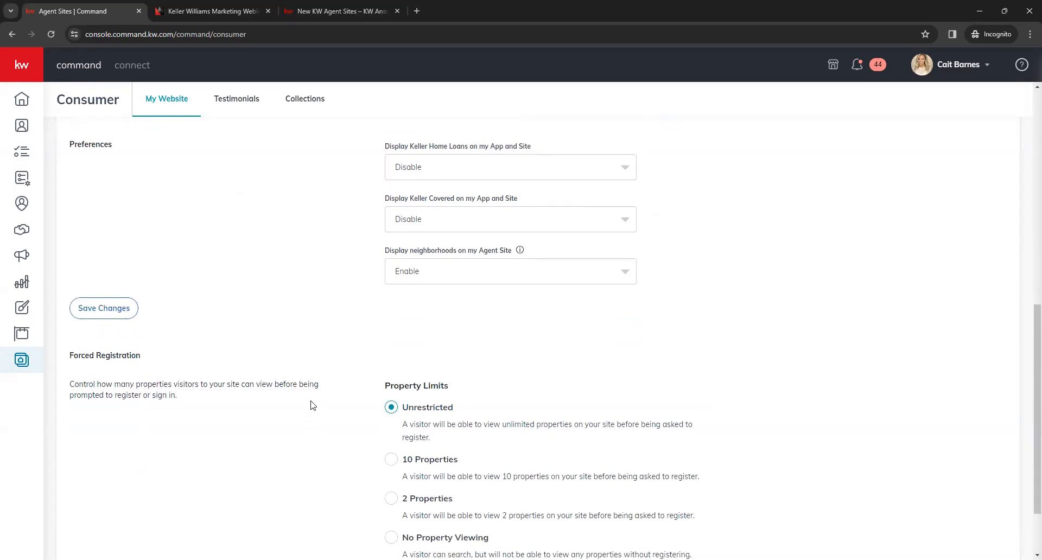
scroll(310, 423, up, 7)
scroll(317, 446, up, 2)
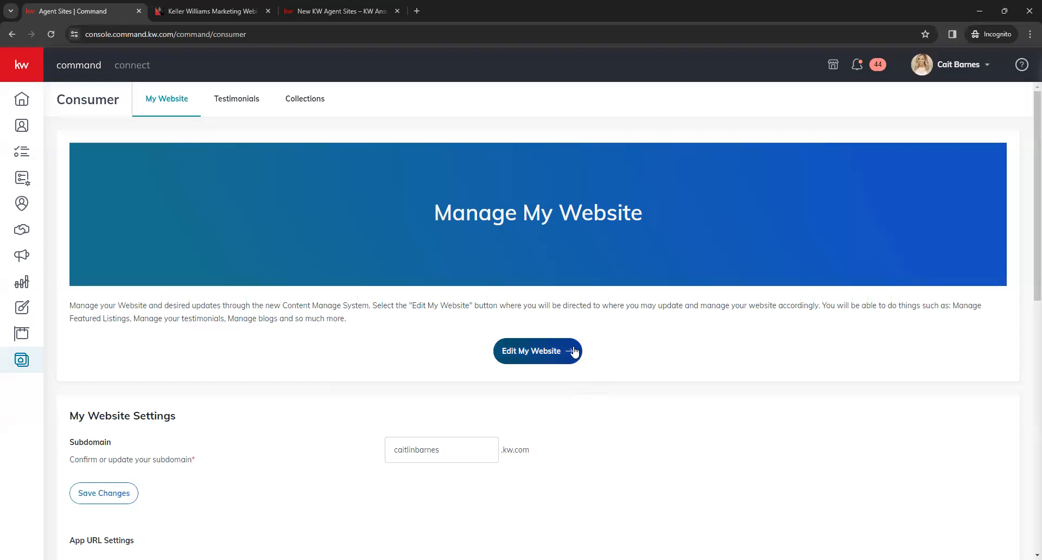
Step: Open the website editor from Manage My Website and review the default pages and modules on its dashboard
click(533, 360)
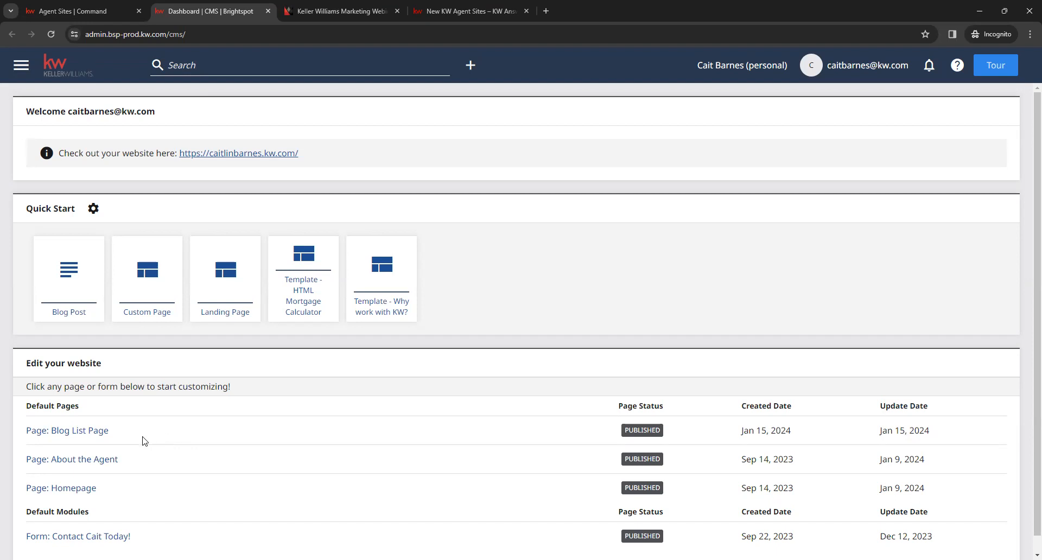
scroll(138, 409, down, 1)
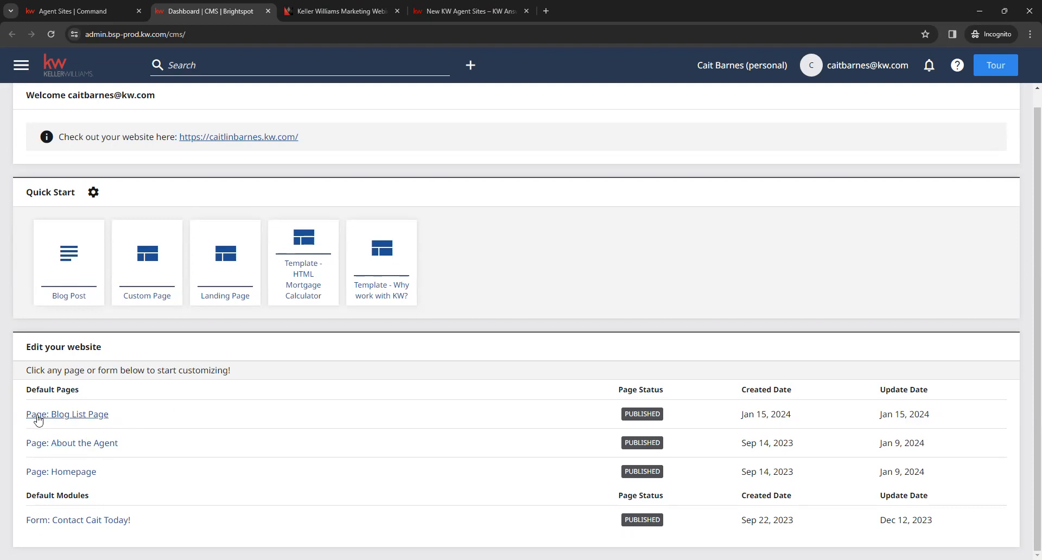
click(79, 422)
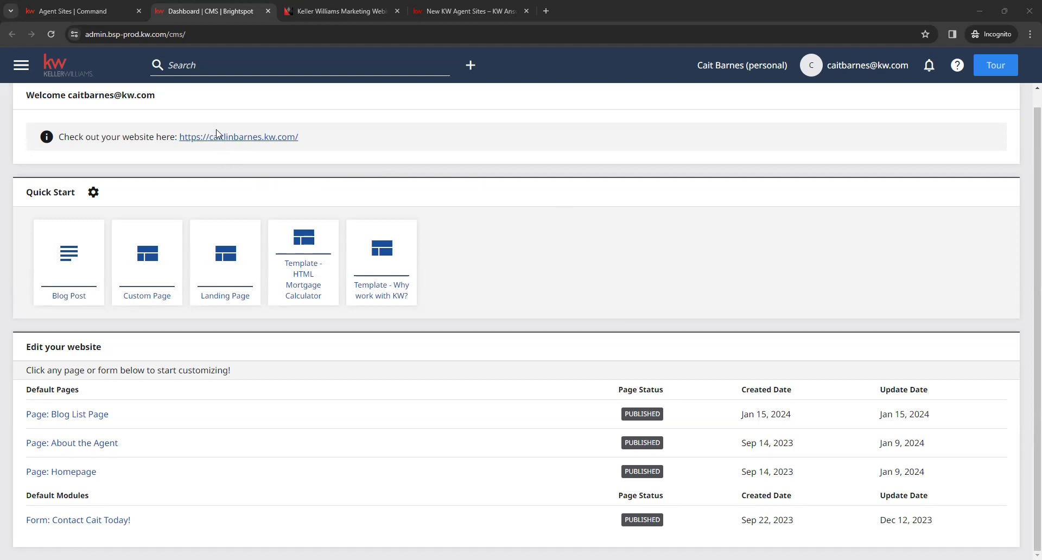
Step: Open the live agent website from the dashboard and review its property search box and Featured Listings
click(238, 140)
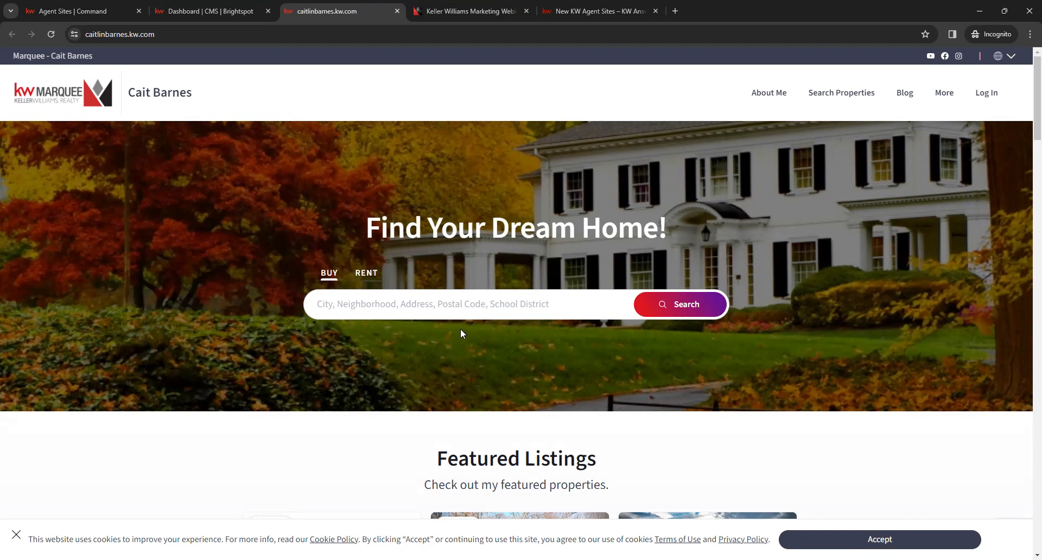
click(493, 302)
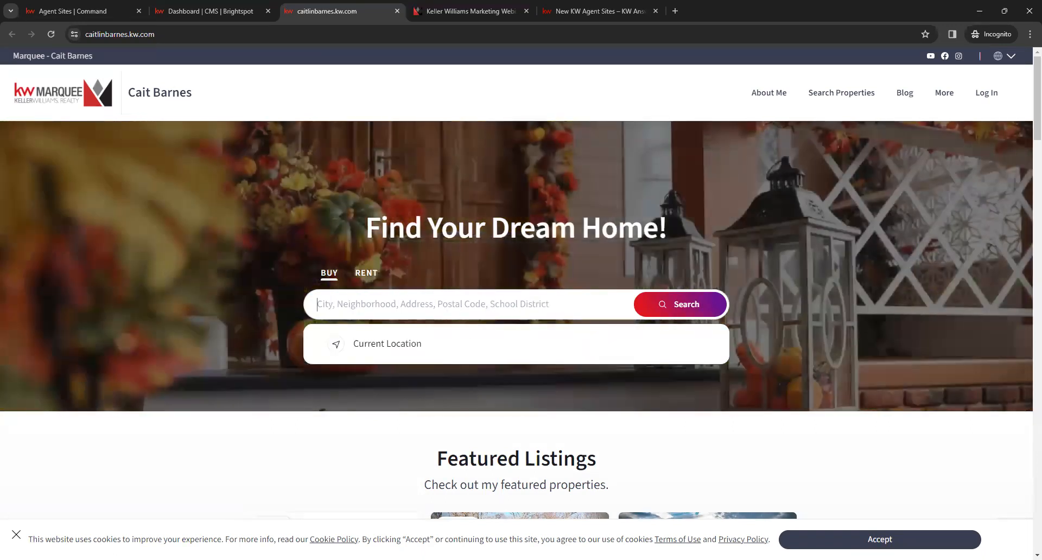
click(253, 453)
scroll(295, 418, down, 2)
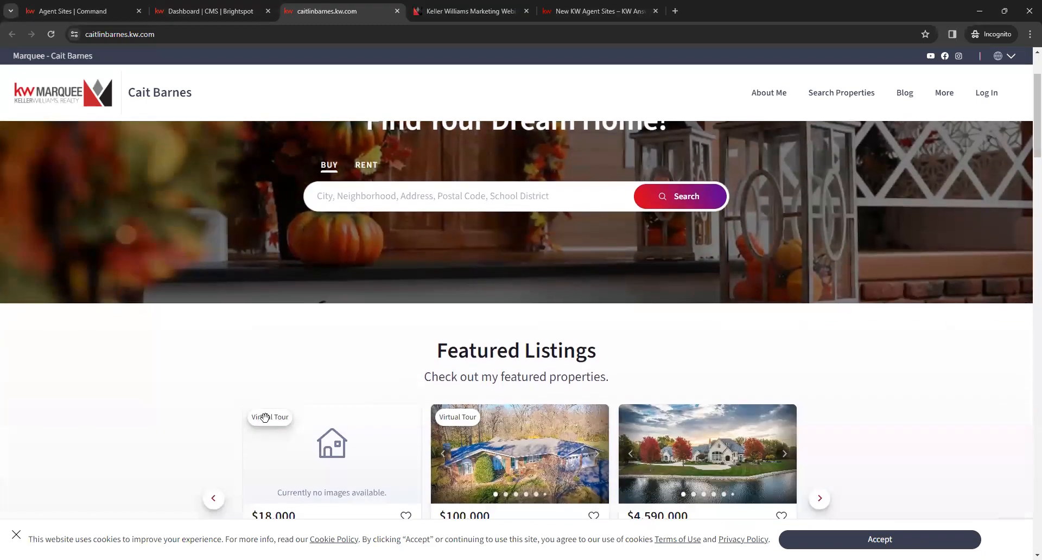
scroll(340, 383, down, 2)
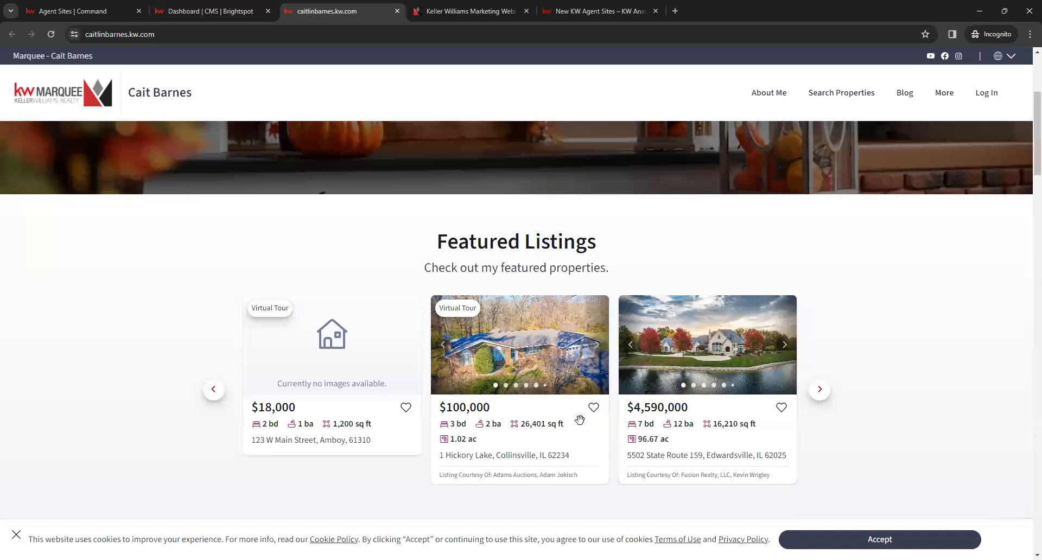
Step: Open the $100,000 featured listing and review its property details and agent contact card
click(504, 452)
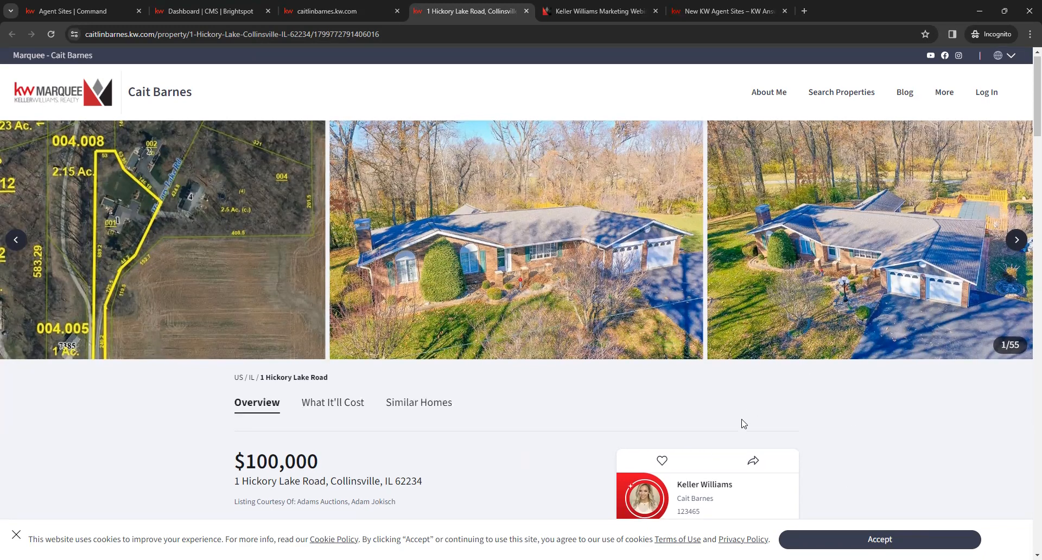
scroll(588, 376, down, 5)
scroll(537, 412, up, 3)
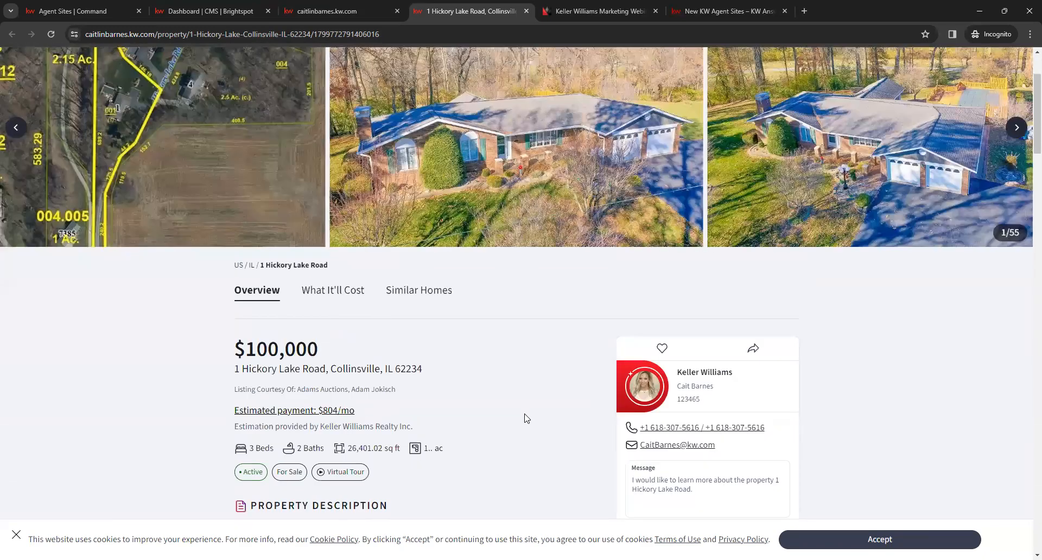
scroll(524, 418, up, 2)
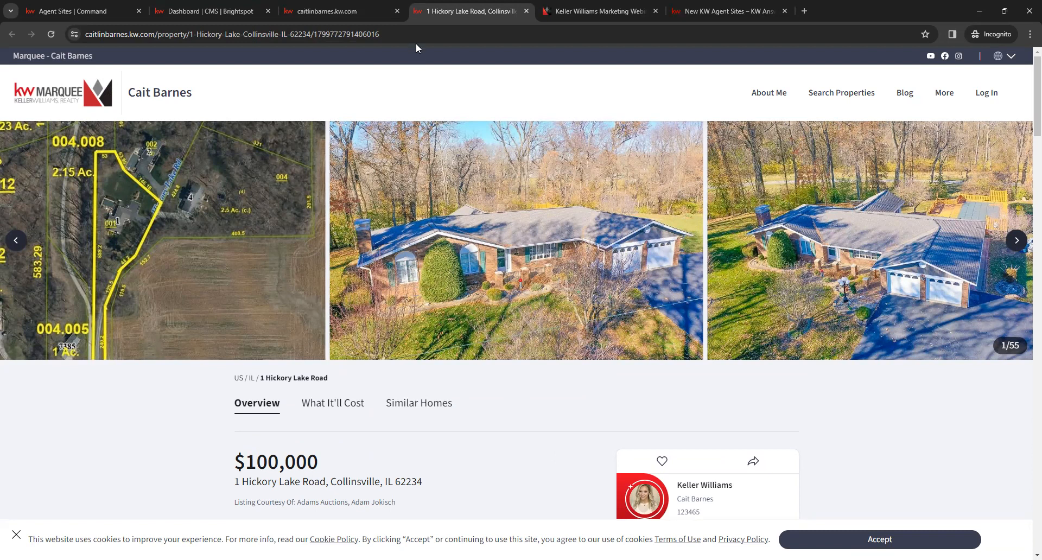
Step: Append /openhouse to the listing's URL, load the open house page and review its visitor sign-in form
click(442, 34)
click(443, 33)
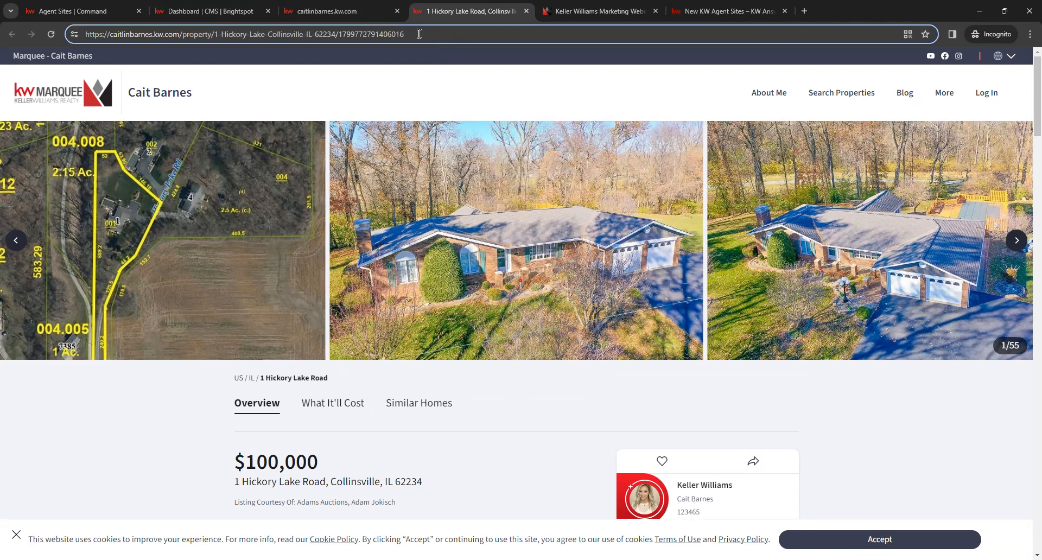
text(/open)
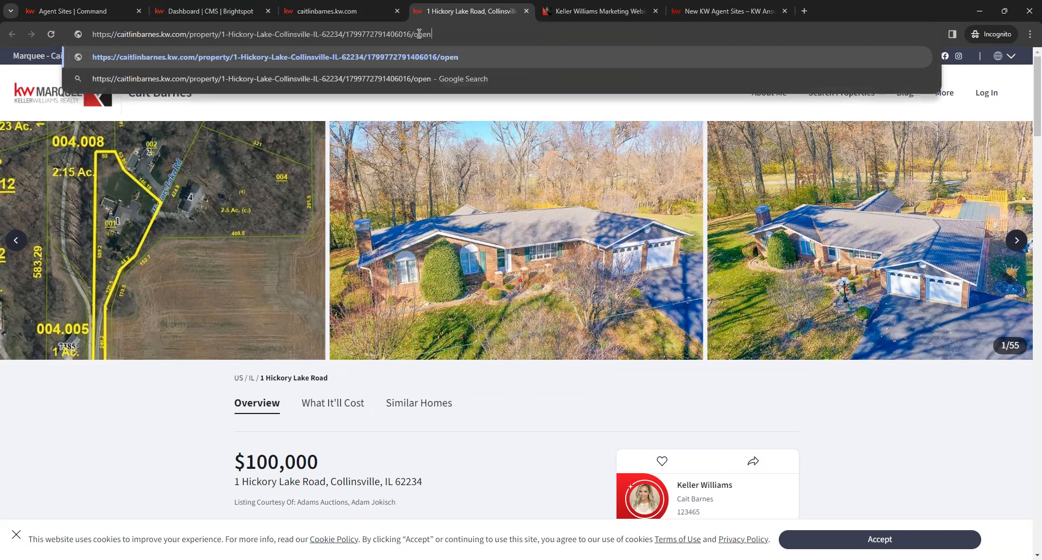
text(house)
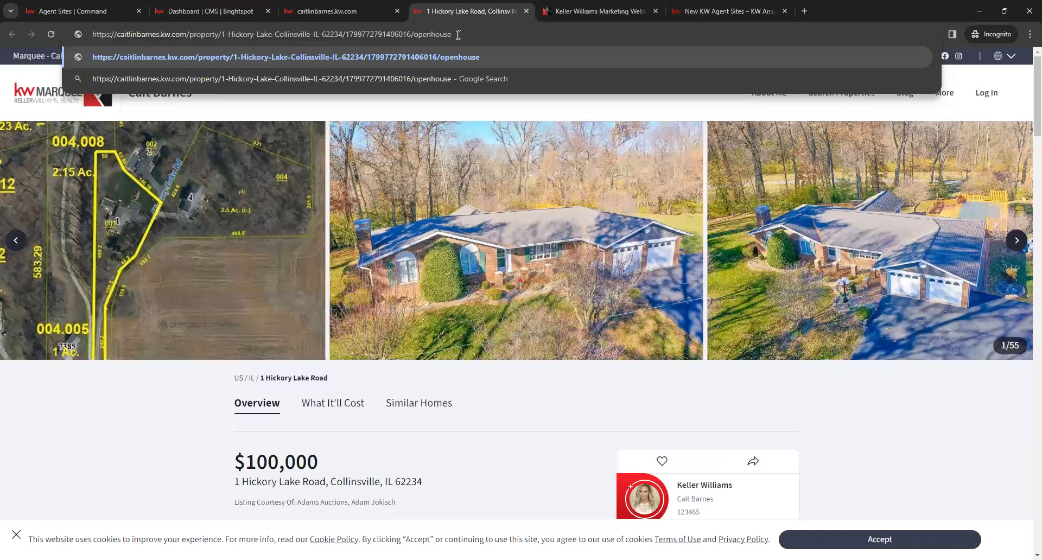
key(Return)
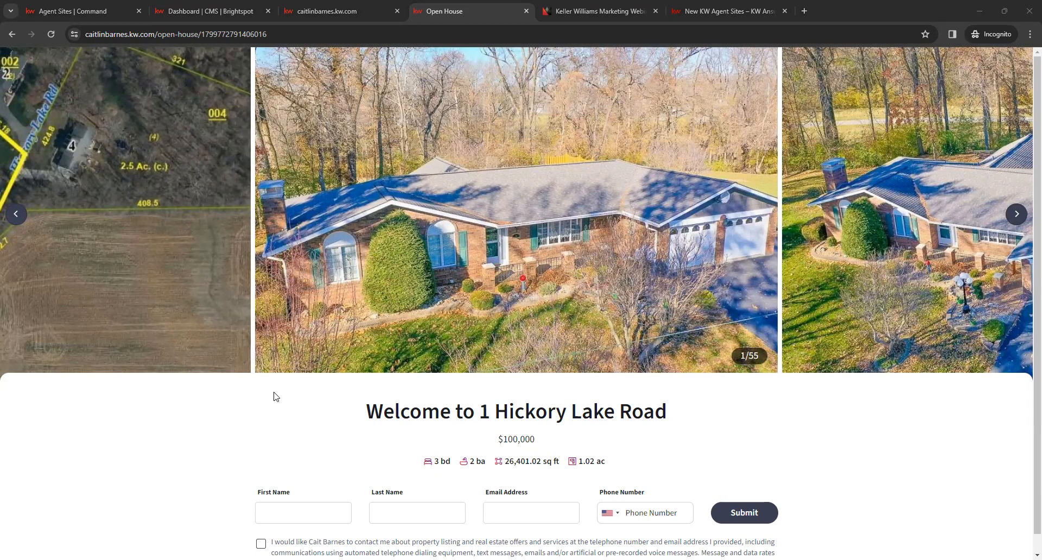
scroll(611, 391, down, 1)
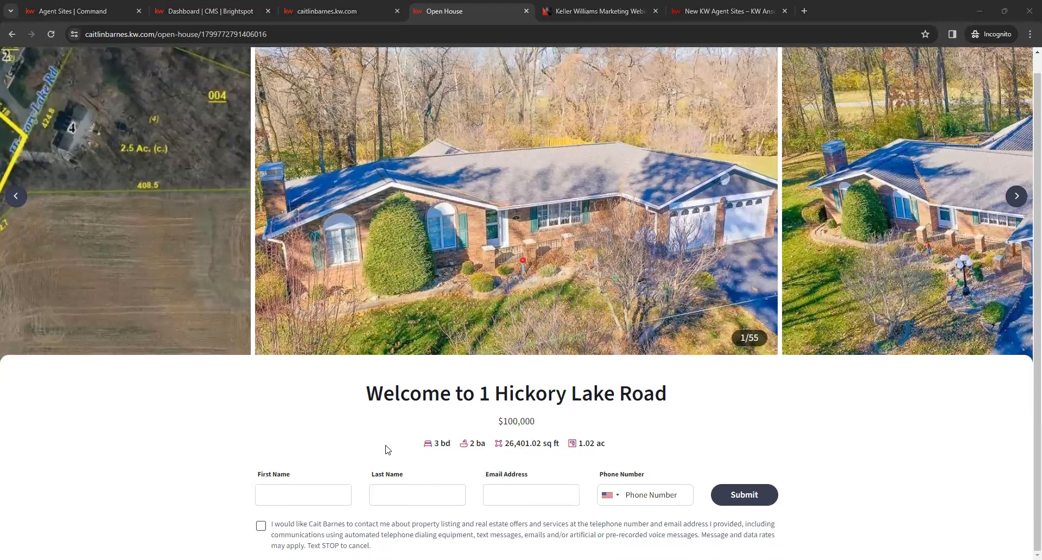
scroll(381, 432, up, 1)
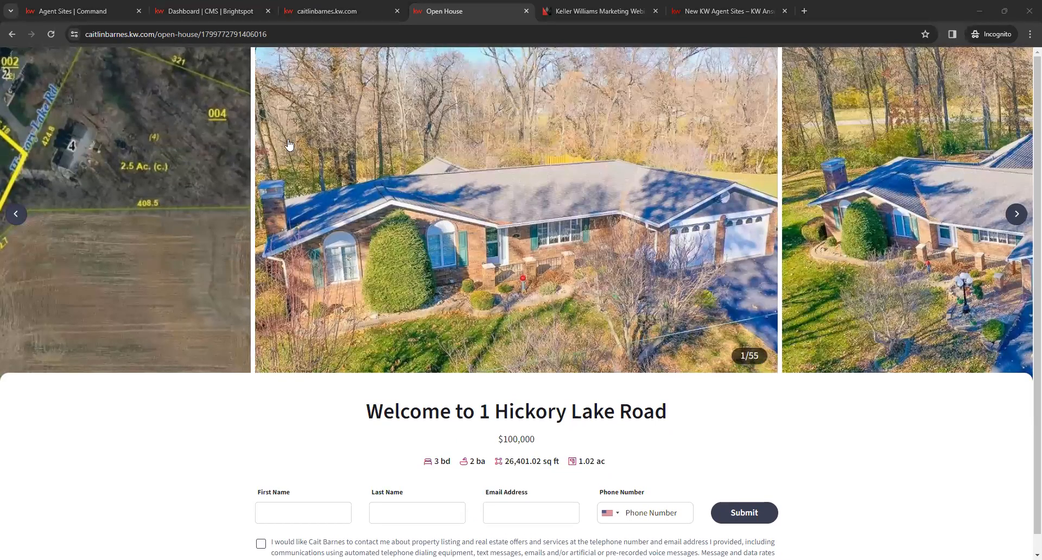
Step: Copy the open house page's URL and return to the visitor sign-in form
click(274, 33)
right_click(260, 34)
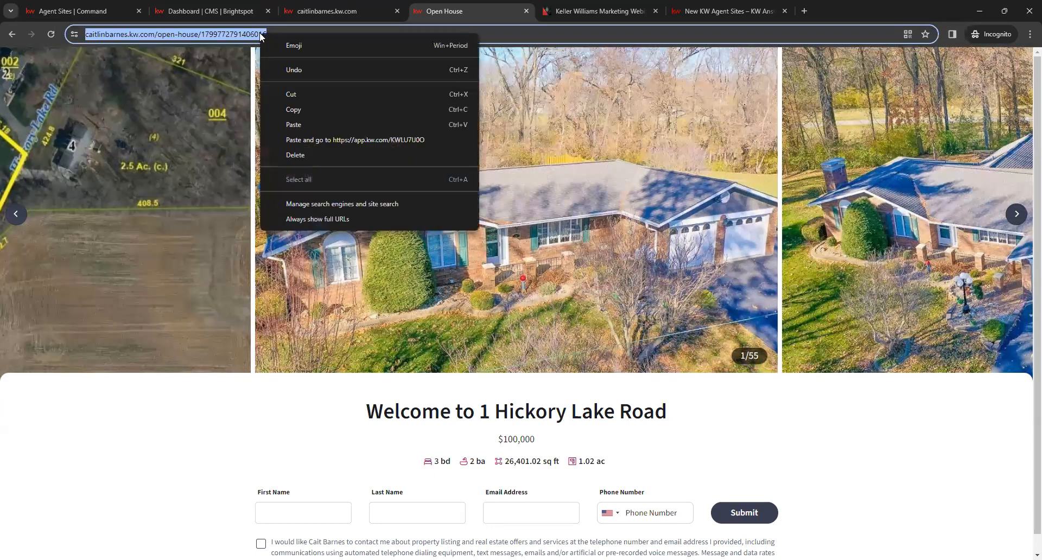
click(294, 111)
click(288, 407)
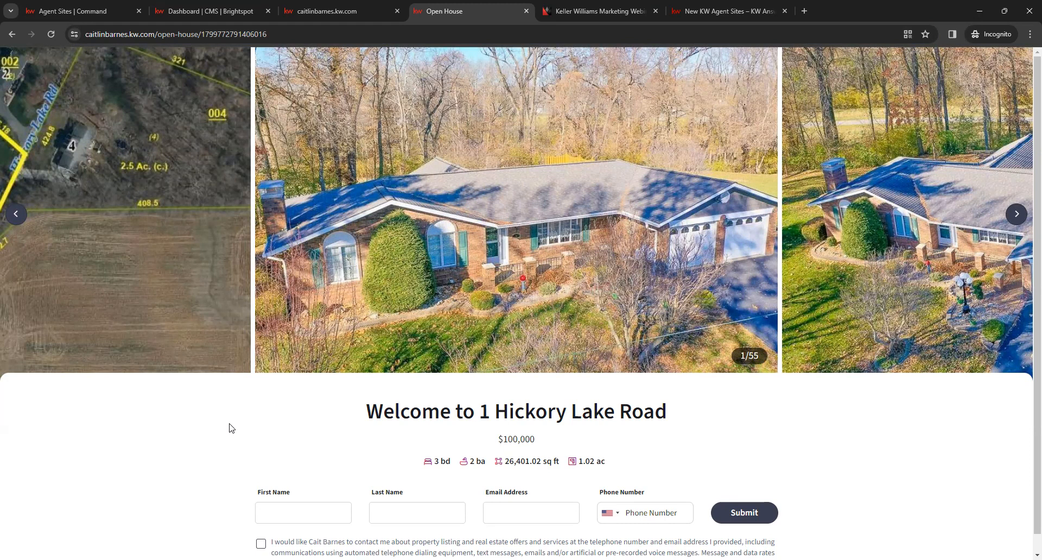
scroll(229, 428, down, 1)
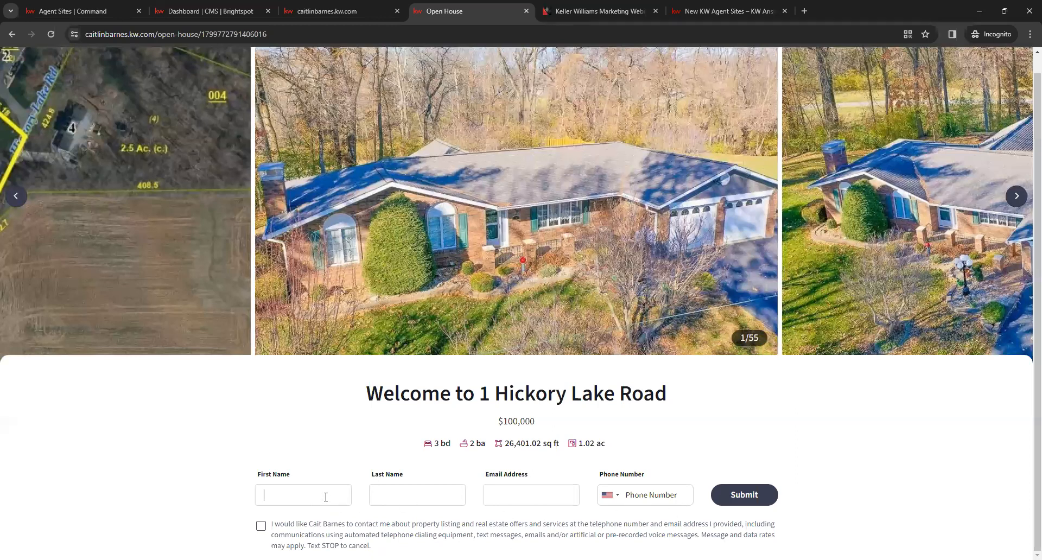
Step: Enter the visitor's first name, last name, email and phone number, accept the contact consent, and submit the open house sign-in form
key(Tab)
key(Tab)
key(Tab)
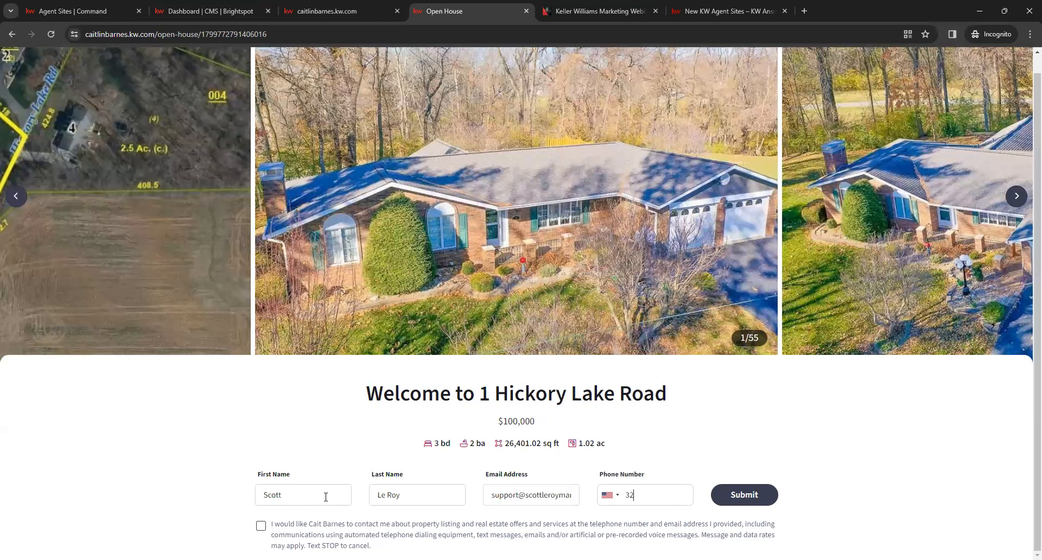
click(261, 528)
click(737, 494)
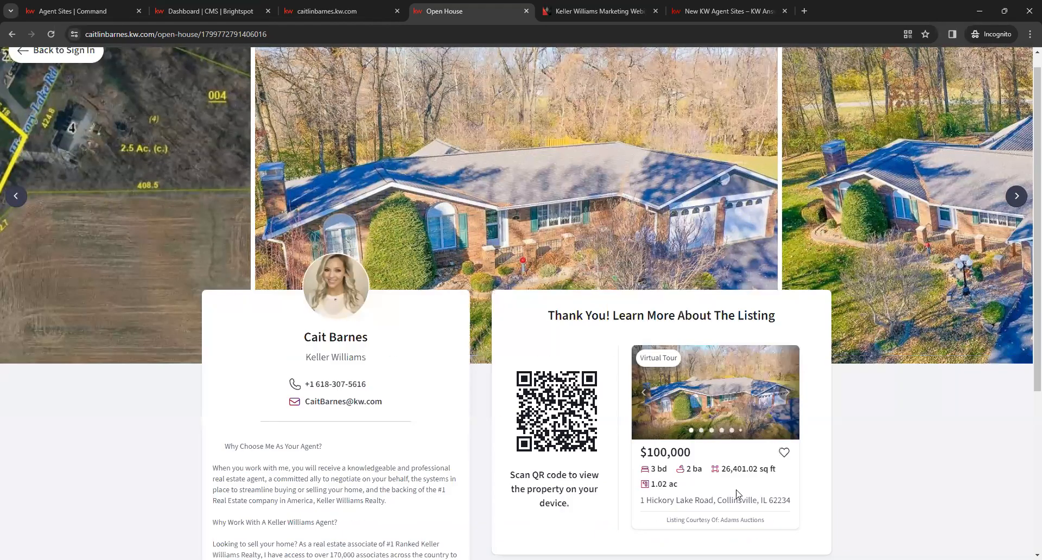
Step: Review the thank-you page's agent bio, QR code, listing card and photo carousel, and return to the visitor sign-in form
scroll(521, 411, down, 2)
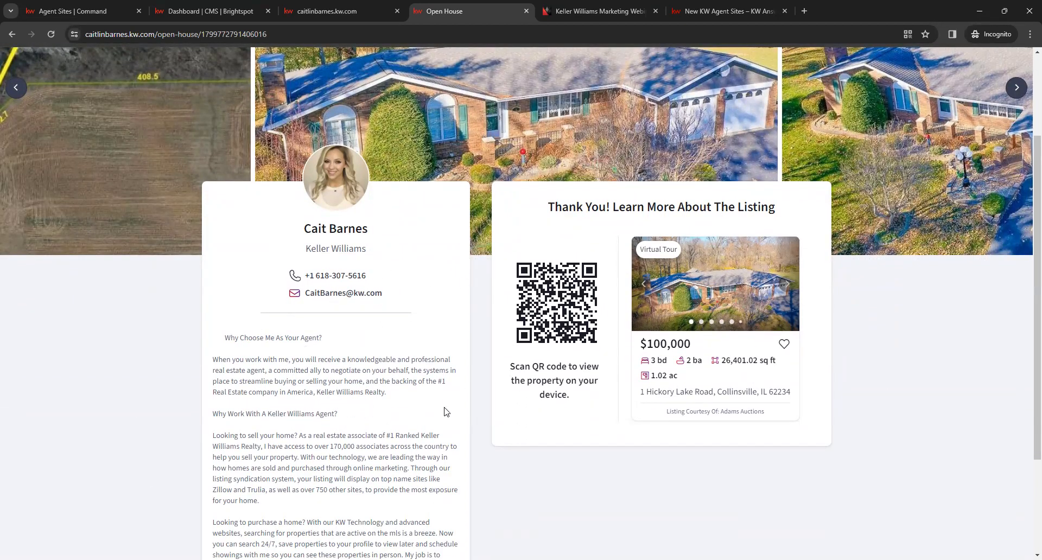
scroll(361, 412, down, 3)
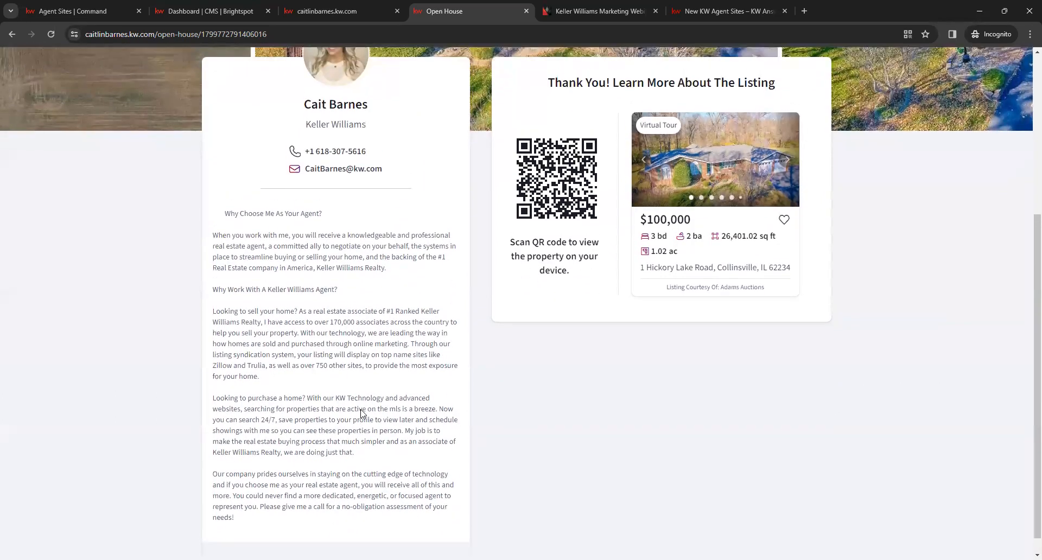
scroll(363, 414, up, 2)
scroll(361, 412, up, 1)
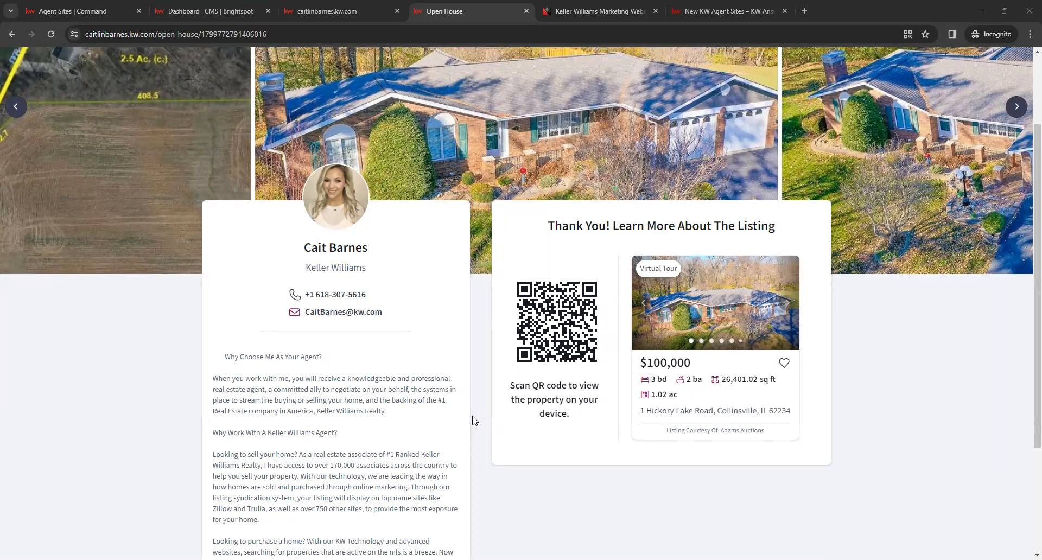
scroll(472, 420, down, 3)
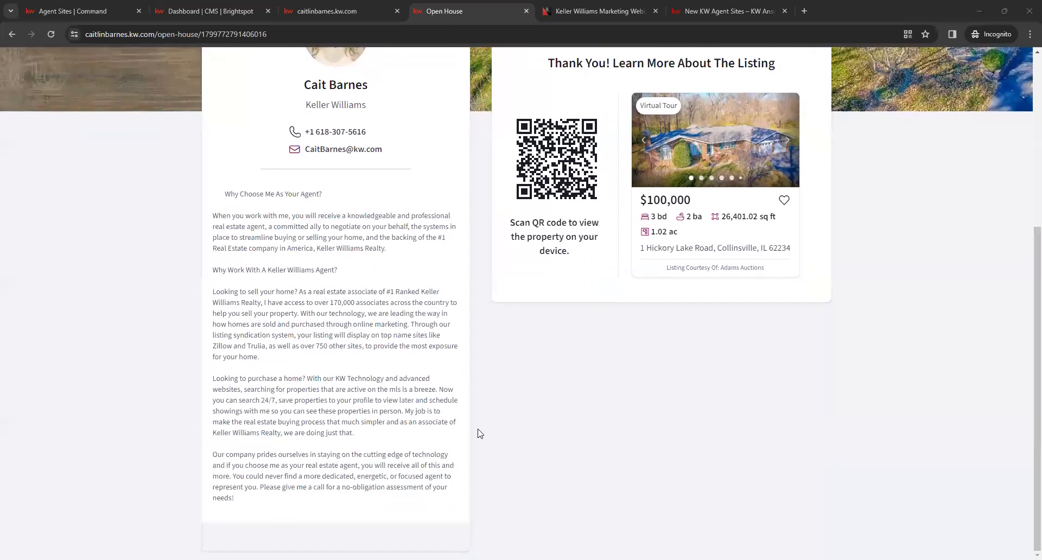
scroll(479, 440, up, 3)
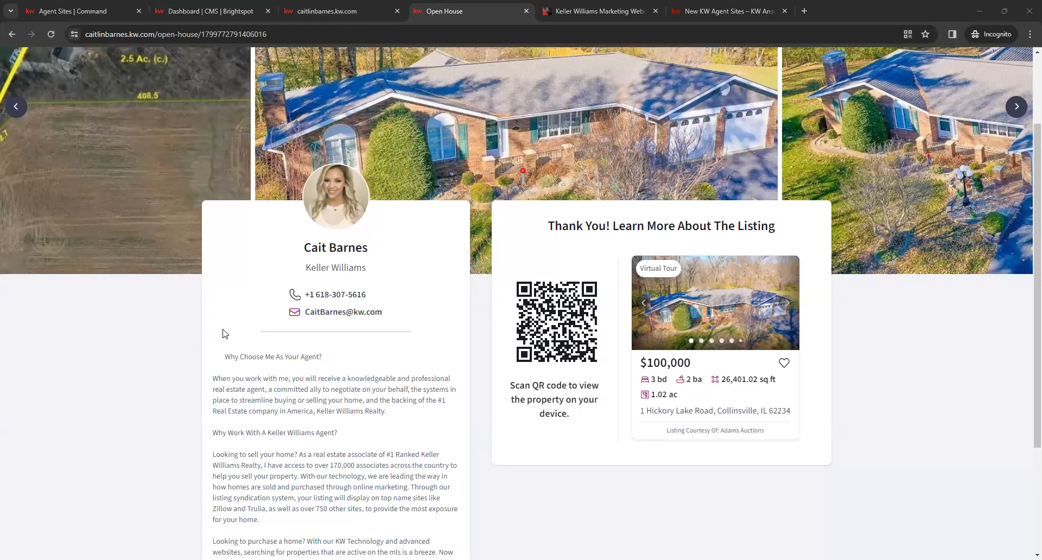
click(16, 109)
scroll(32, 76, up, 2)
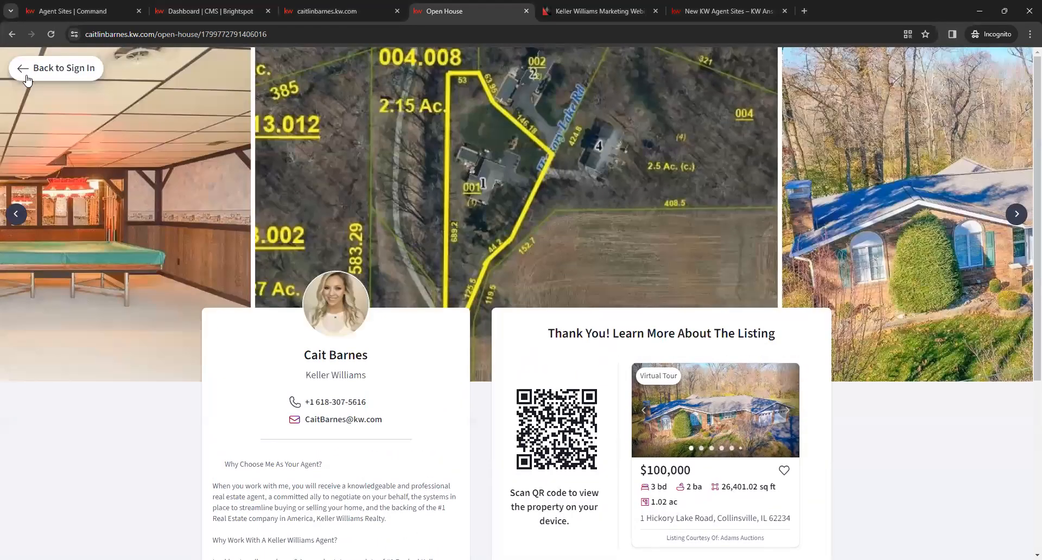
click(54, 73)
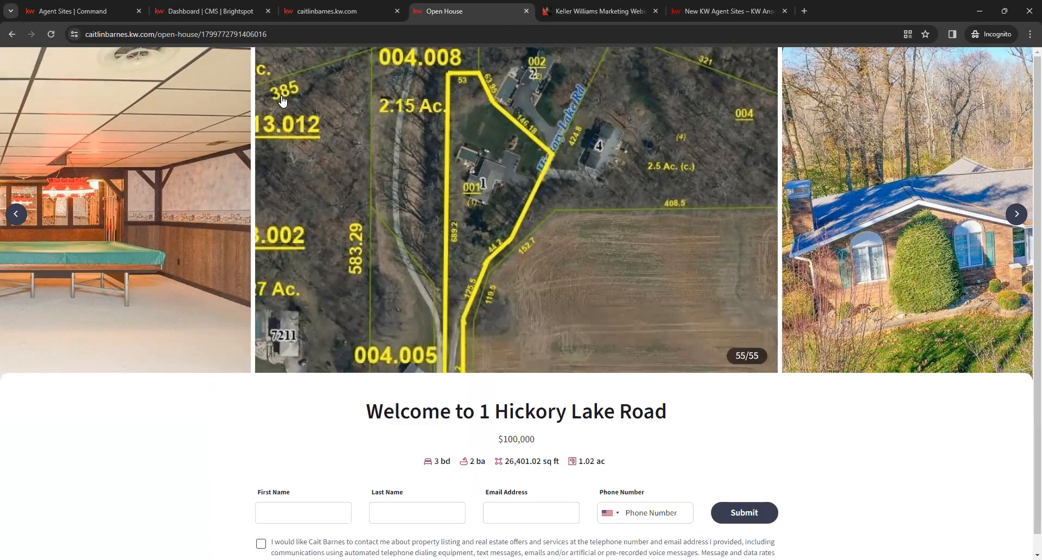
scroll(513, 399, down, 1)
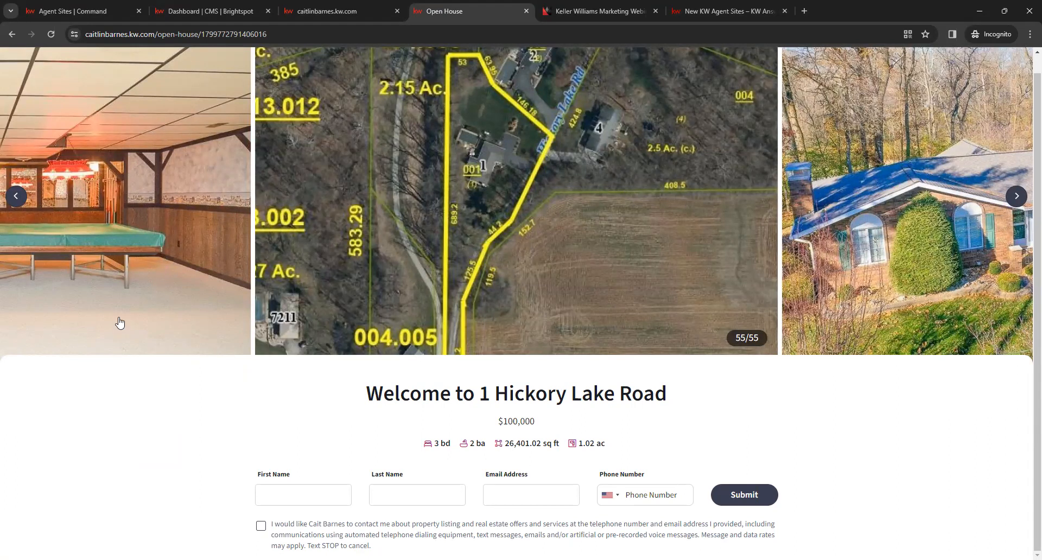
Step: Close the open house and live agent site pages and open the Blog List Page from the CMS dashboard
click(525, 11)
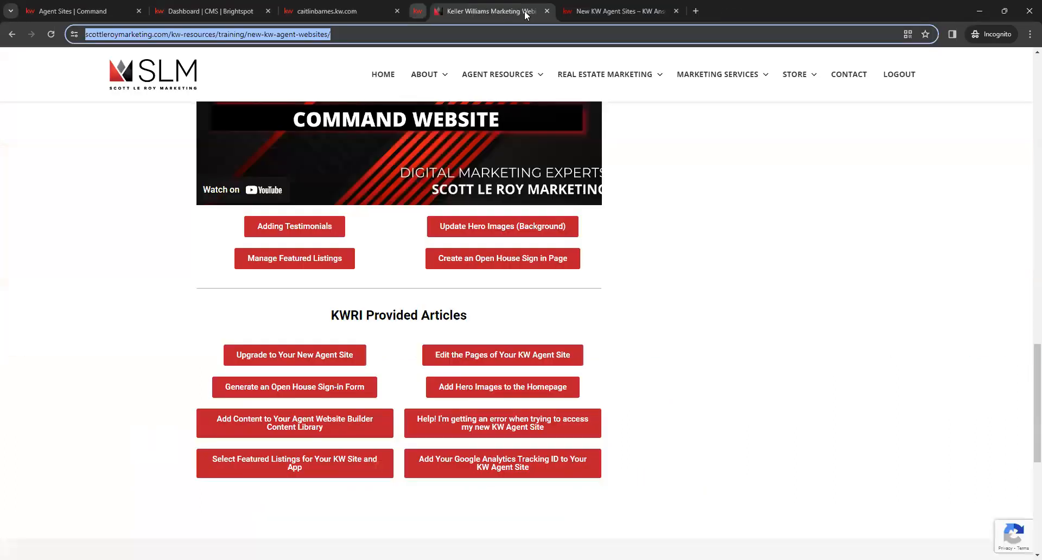
click(348, 11)
click(214, 6)
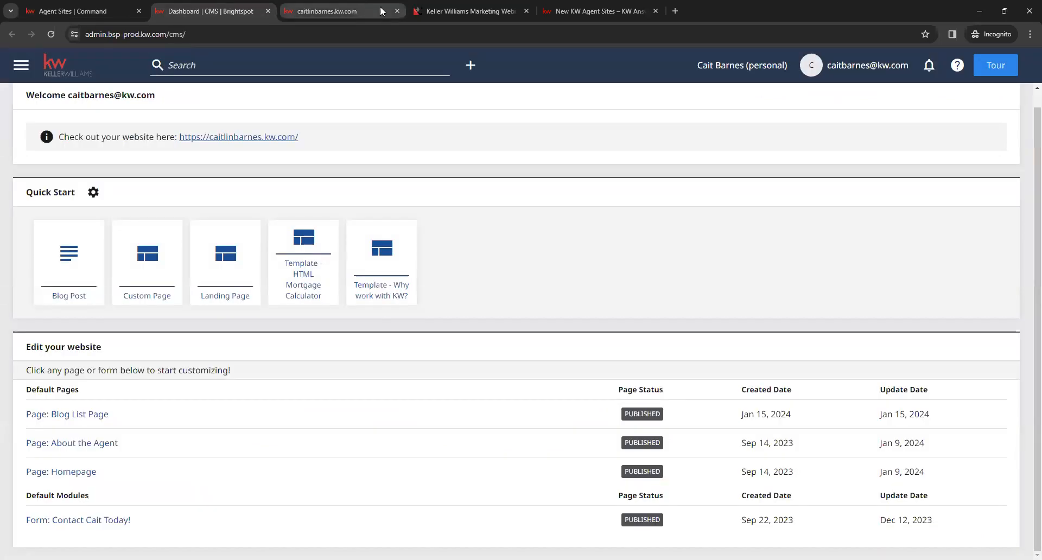
click(396, 11)
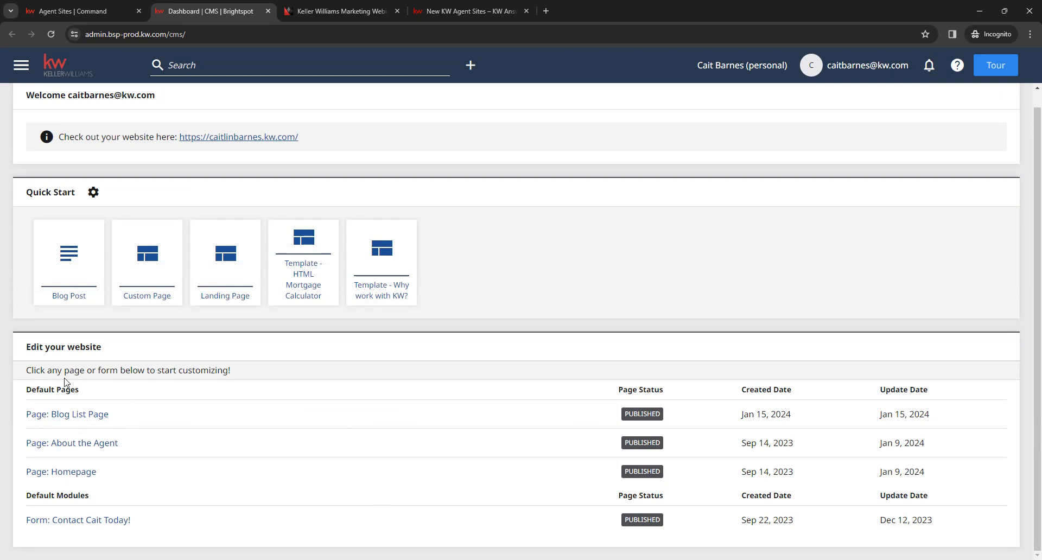
click(65, 416)
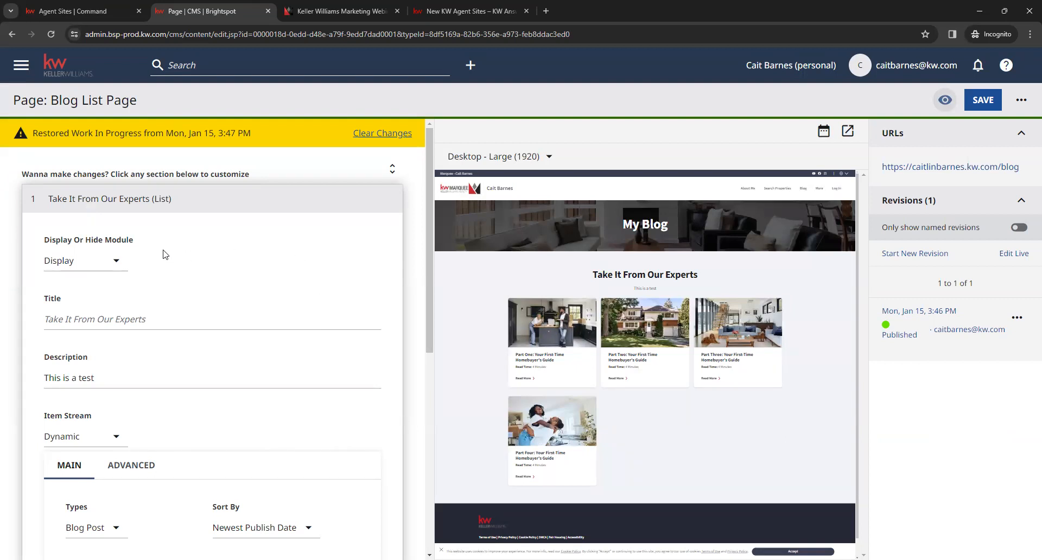
Step: Review the Take It From Our Experts module's display options, title, description, item stream and featured items settings
click(111, 264)
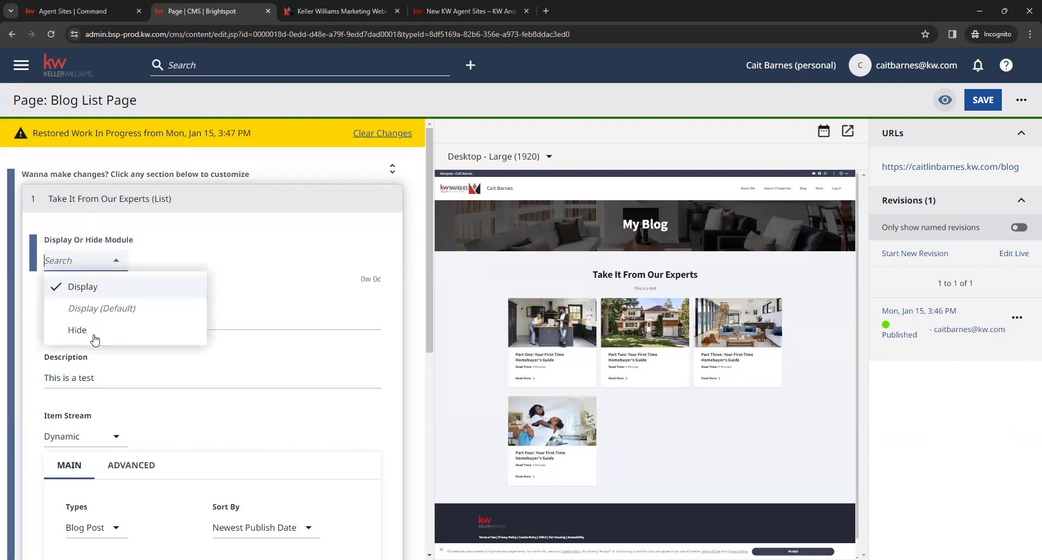
click(305, 230)
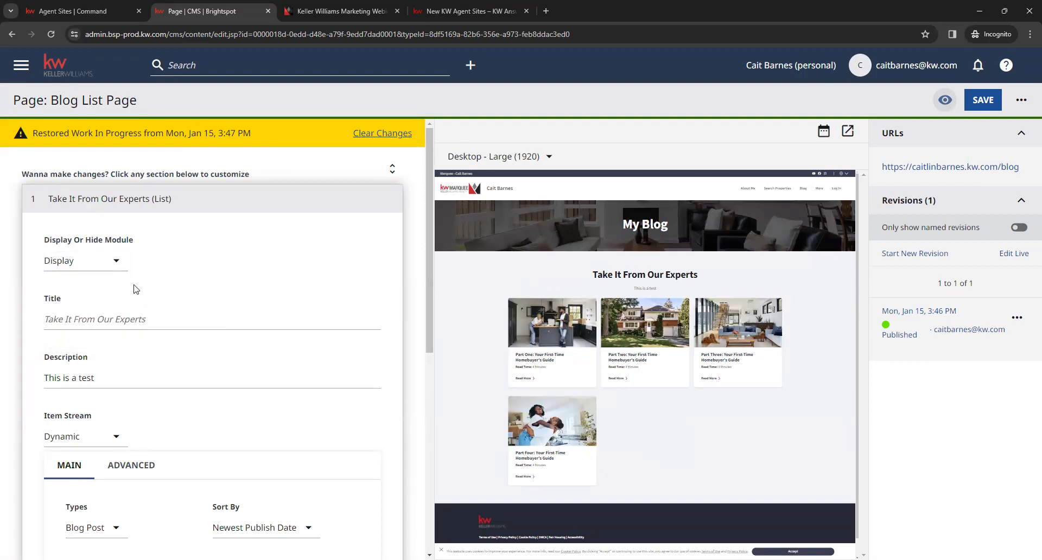
click(123, 319)
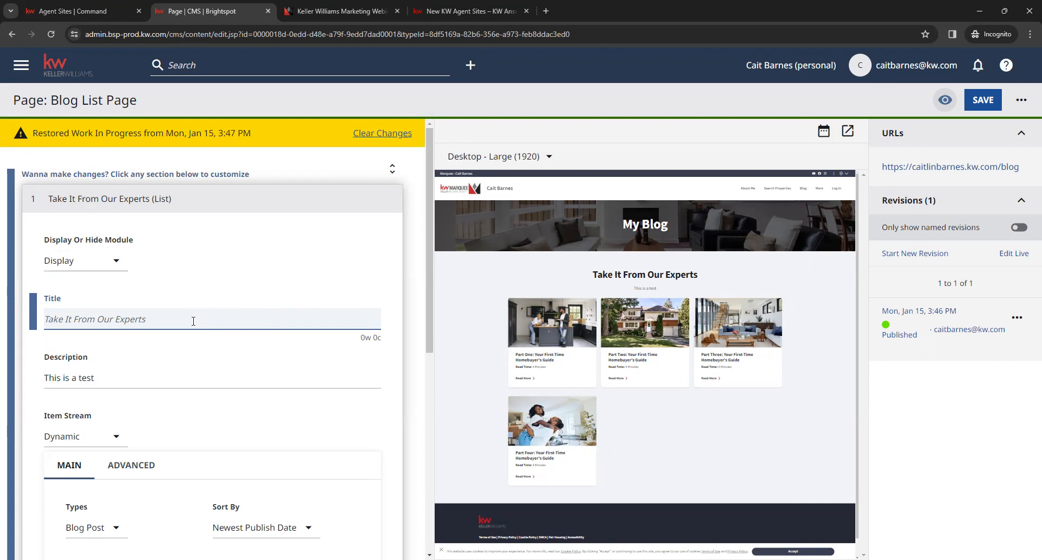
scroll(163, 325, down, 1)
click(129, 328)
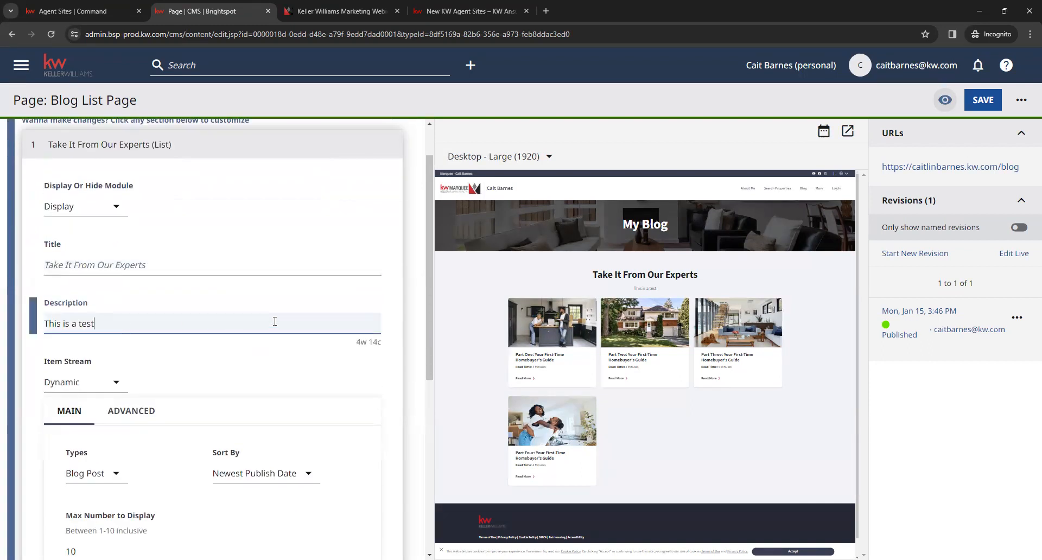
drag(633, 288, 676, 293)
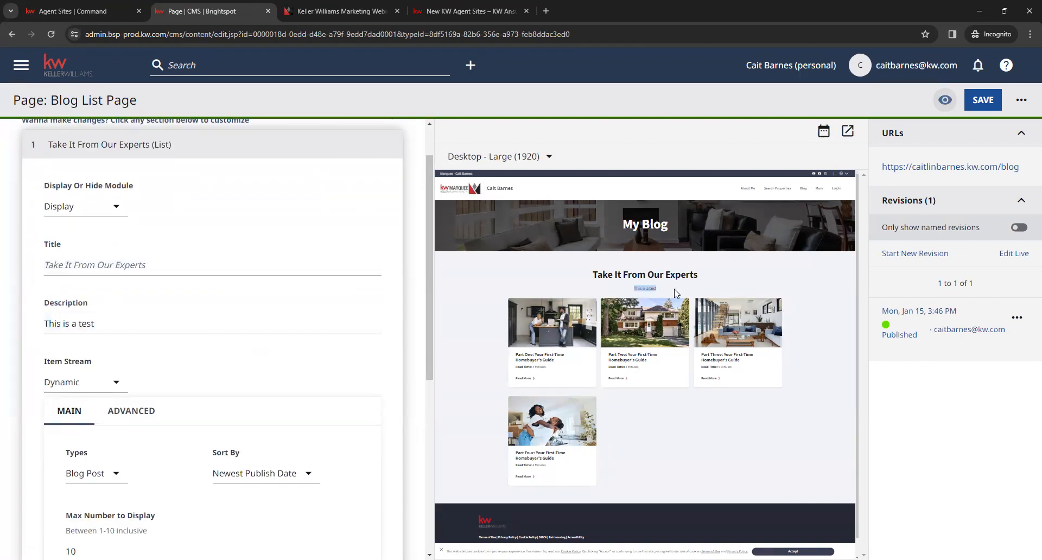
click(645, 291)
scroll(308, 368, down, 2)
scroll(283, 365, down, 3)
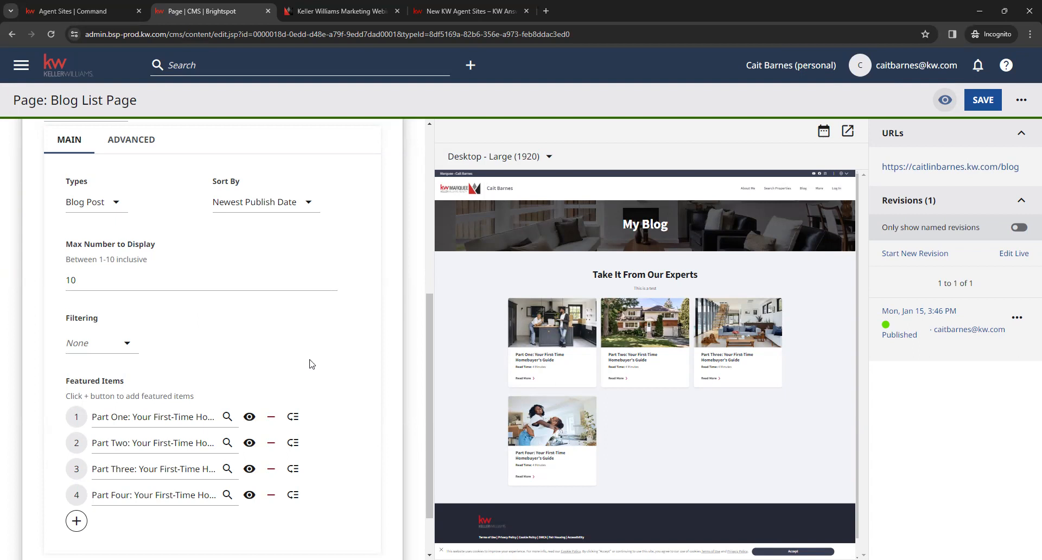
scroll(310, 362, down, 2)
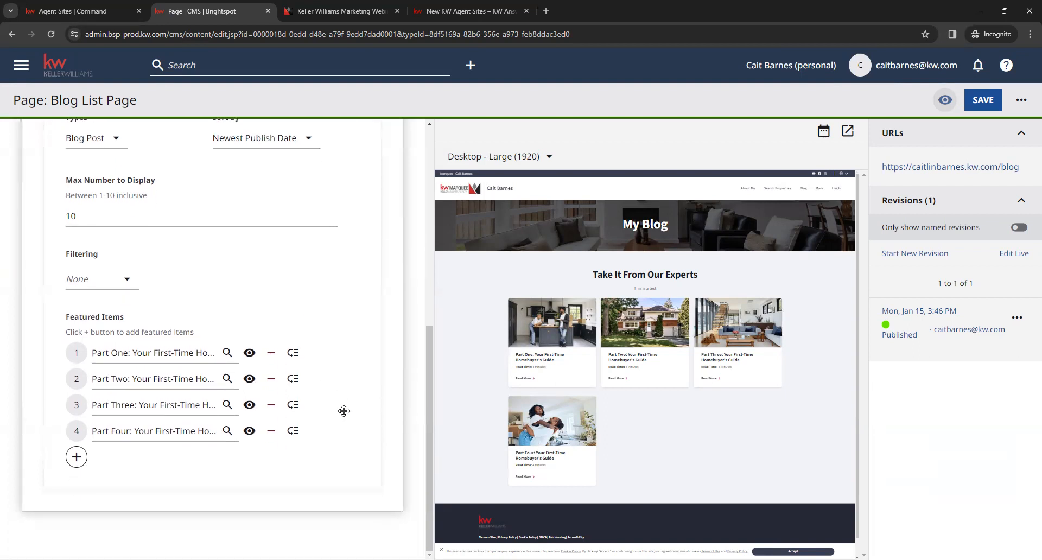
Step: Try adding a fifth featured item, discard the blank entry, and mark the Part Four item for removal and restore it
click(76, 458)
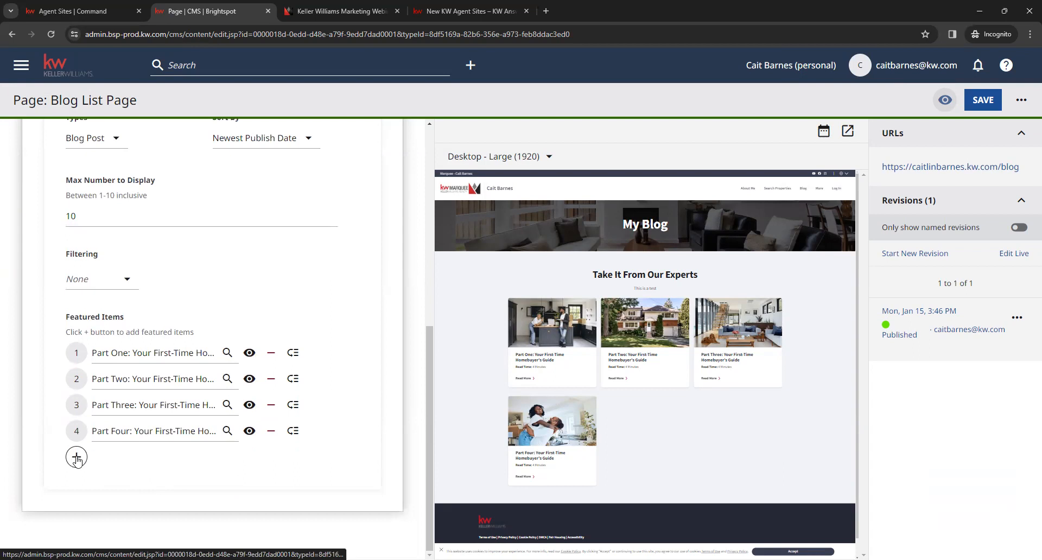
click(160, 465)
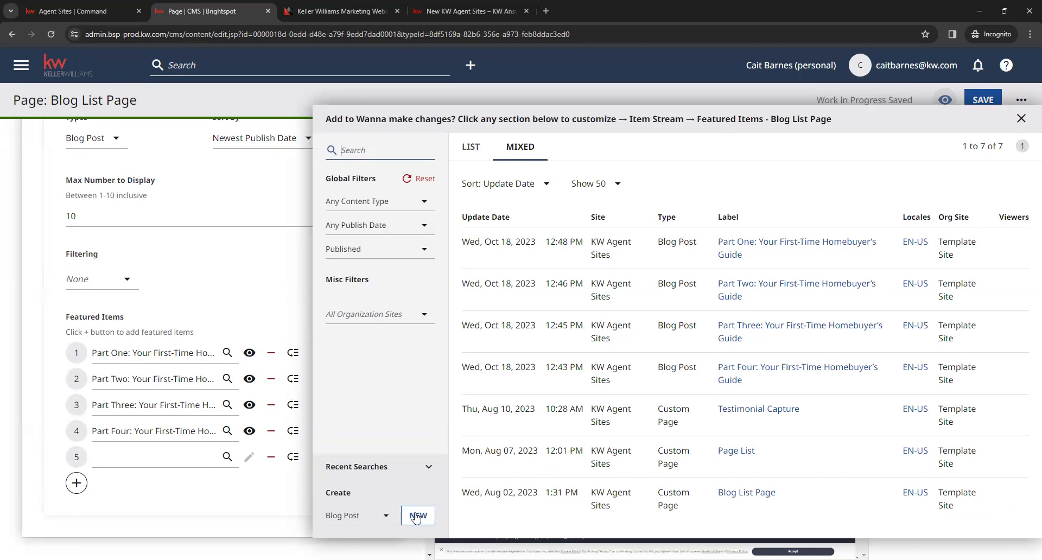
click(215, 530)
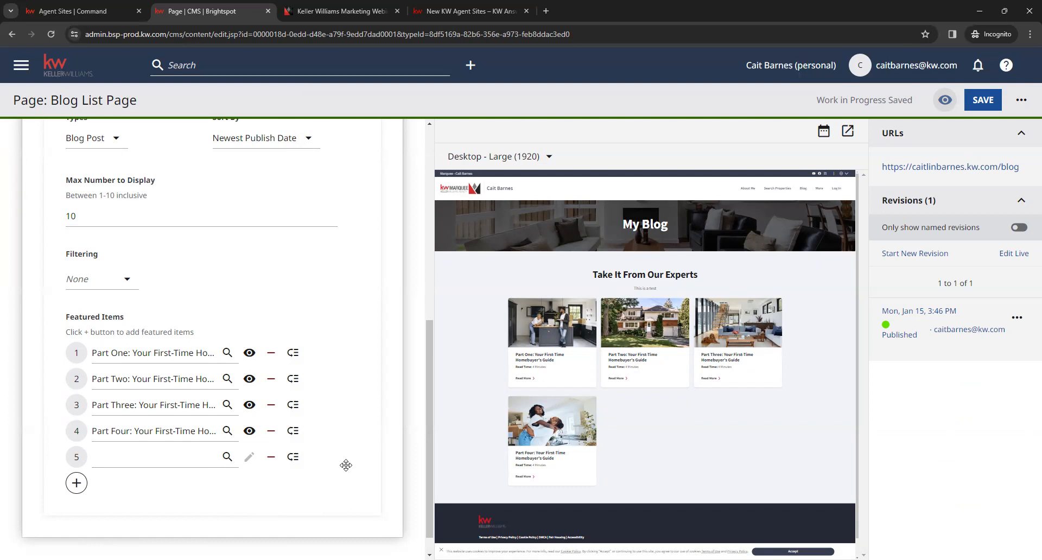
click(272, 461)
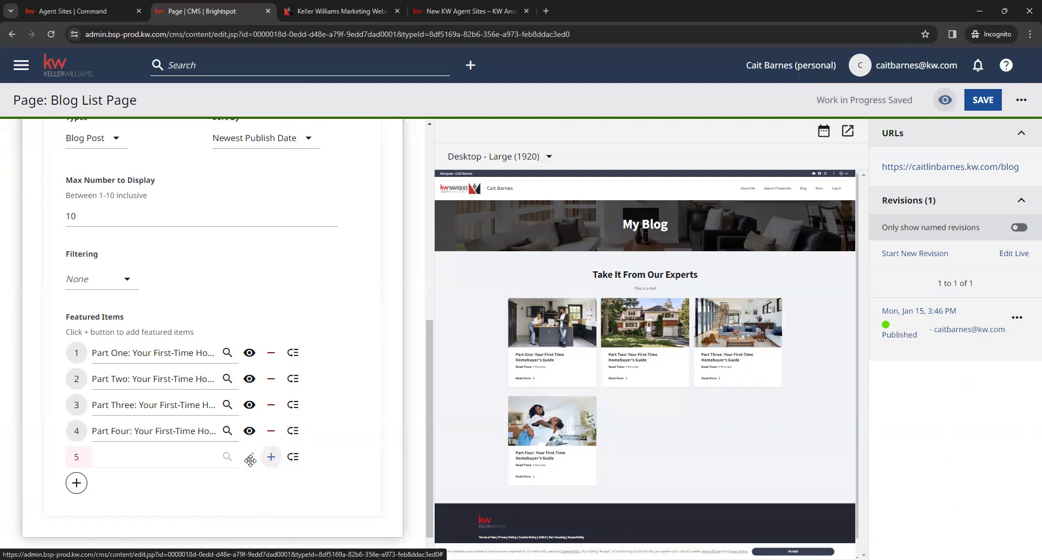
click(271, 430)
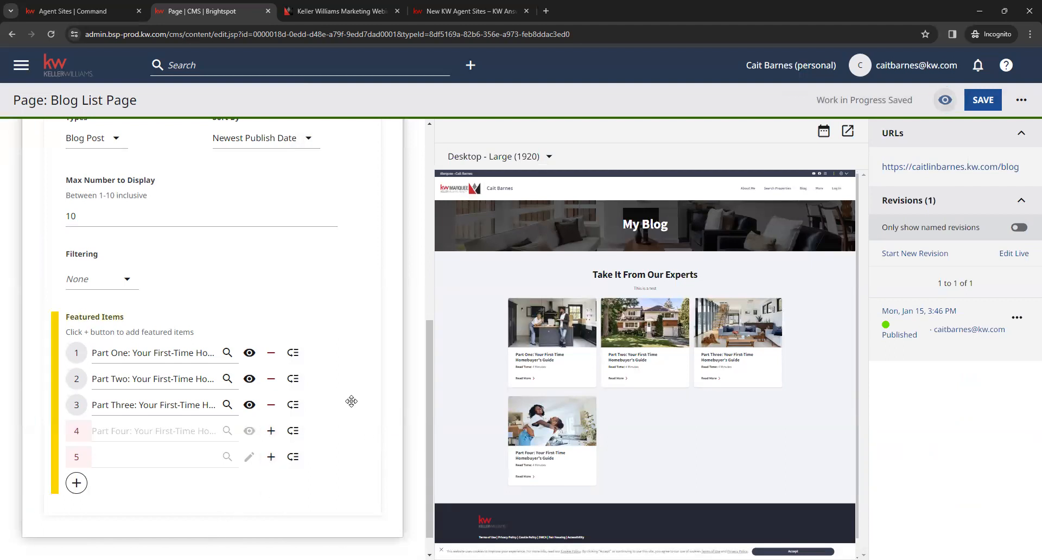
click(271, 431)
Step: Save the Blog List Page
scroll(358, 424, up, 1)
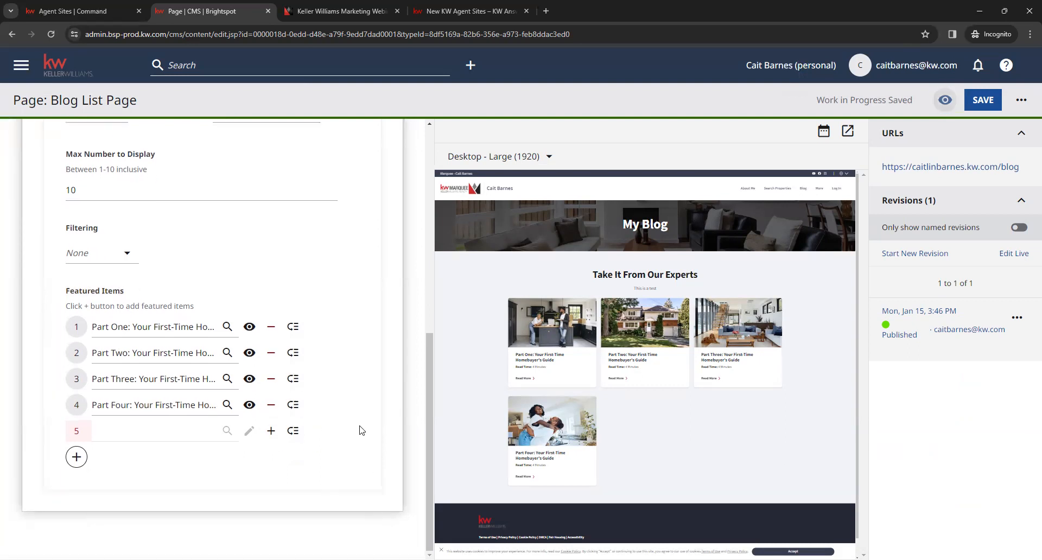
scroll(359, 430, up, 3)
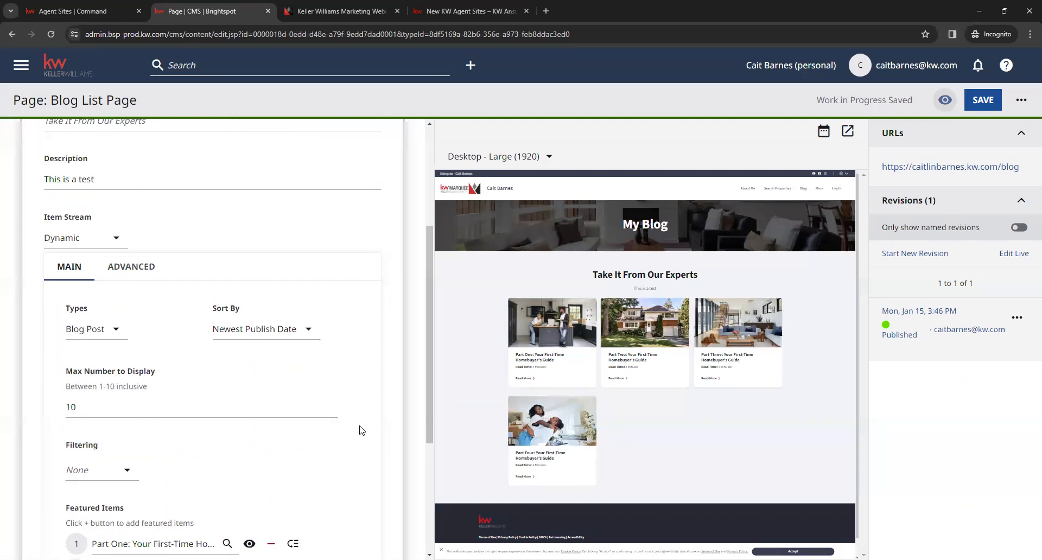
scroll(359, 430, up, 4)
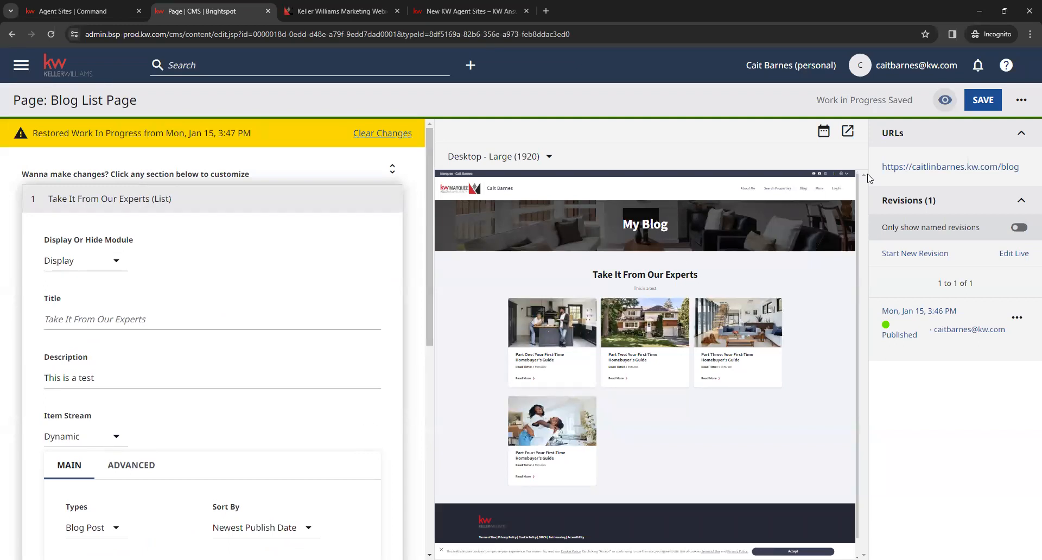
click(983, 101)
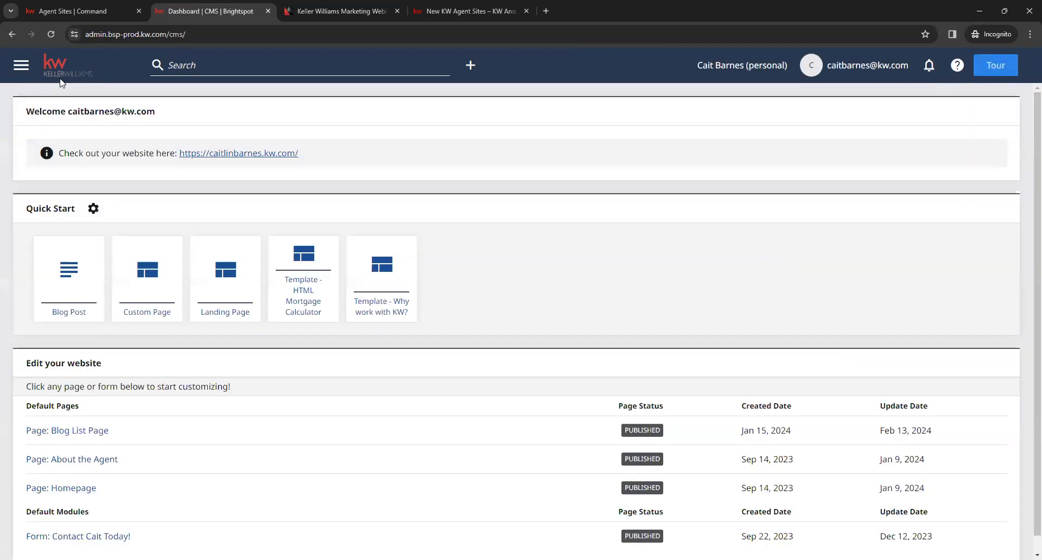
Step: Open the About the Agent page from the CMS dashboard and expand its Agent Profile section
scroll(181, 399, down, 1)
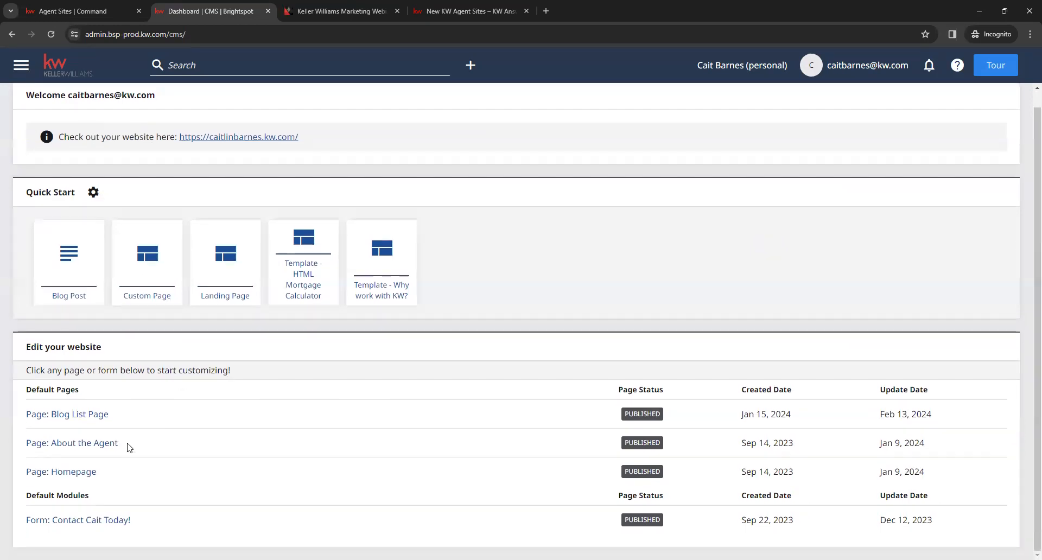
click(84, 444)
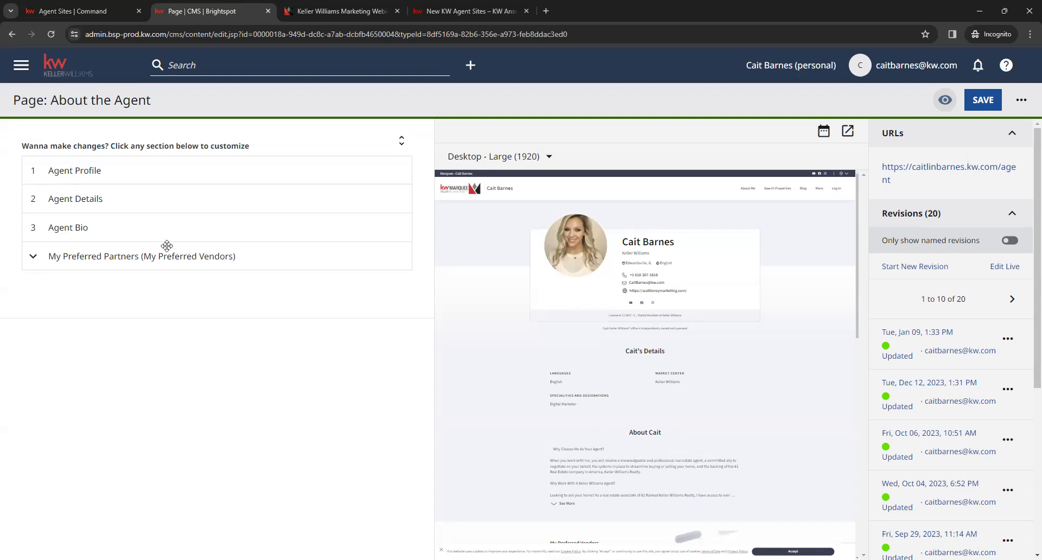
click(128, 173)
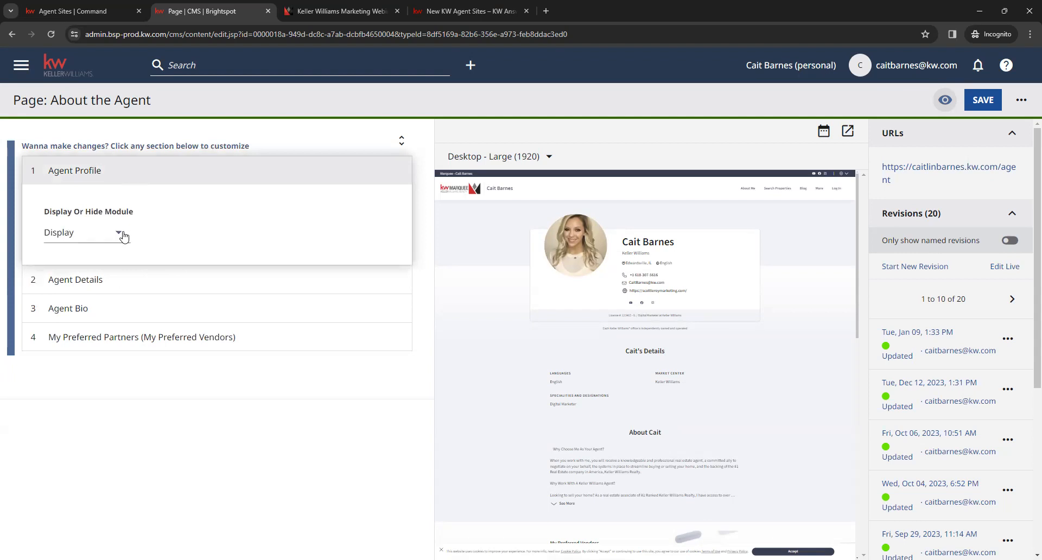
Step: Expand the Agent Details and Agent Bio sections, and set the Agent Bio and Agent Profile modules to Hide
click(187, 277)
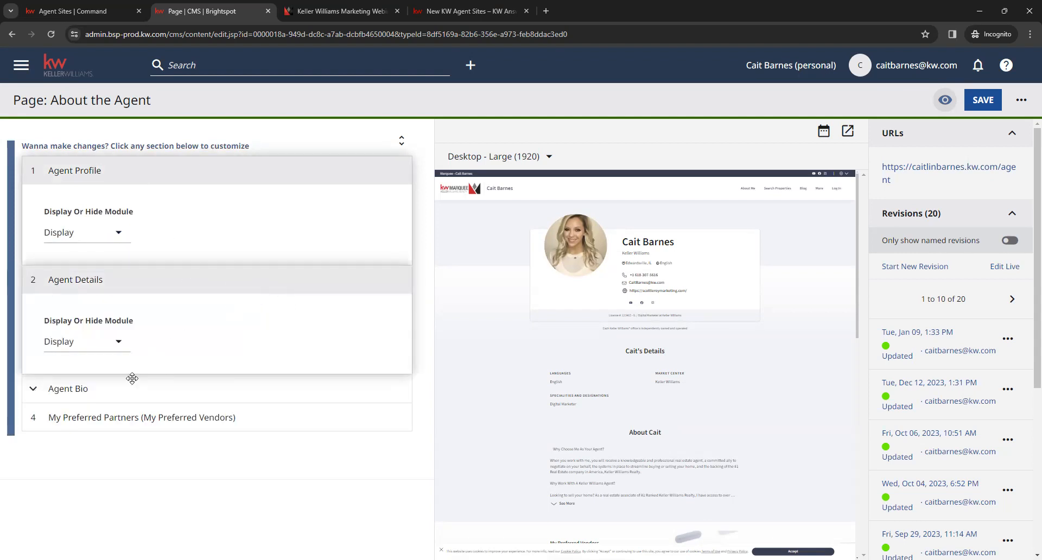
click(131, 378)
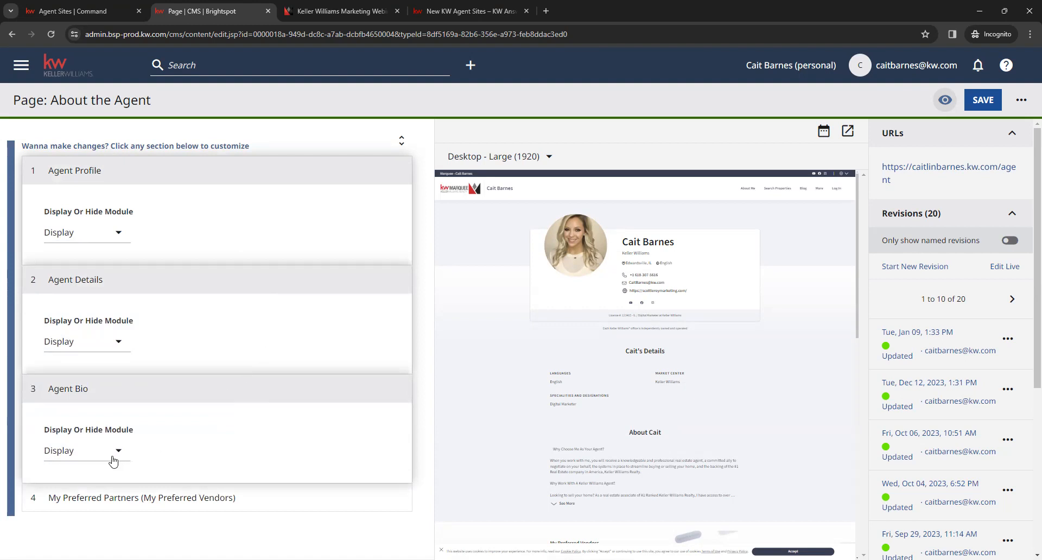
click(112, 460)
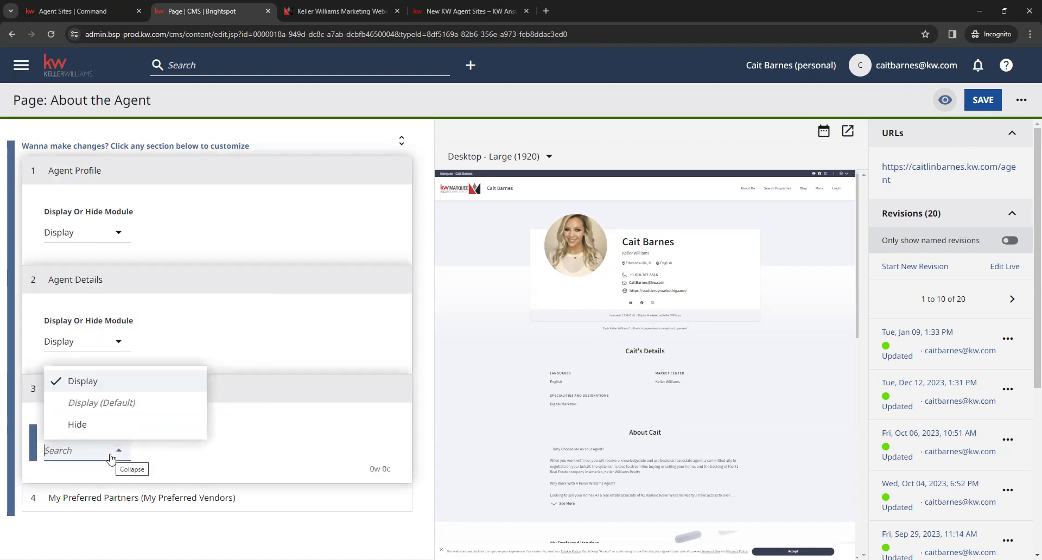
click(77, 424)
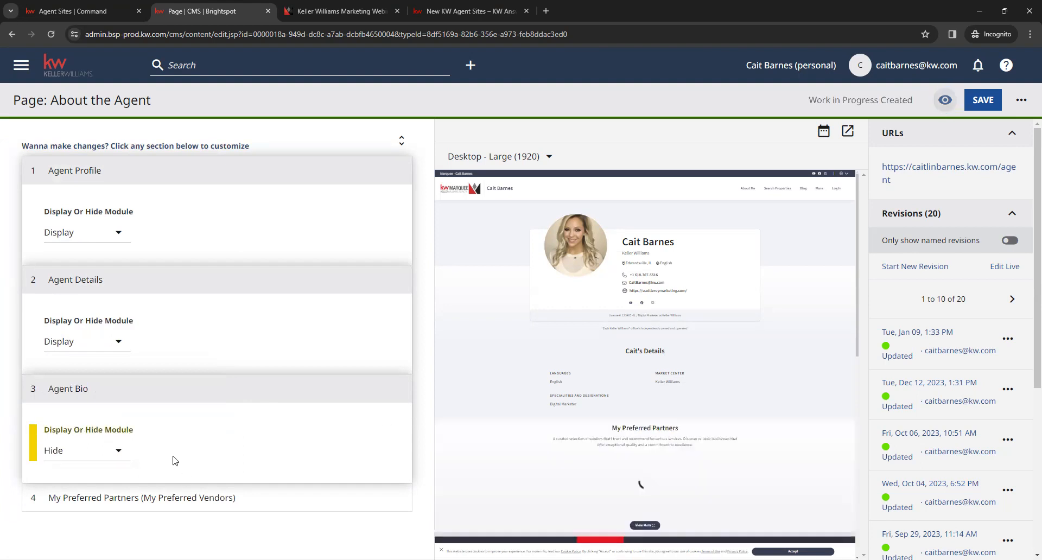
click(118, 233)
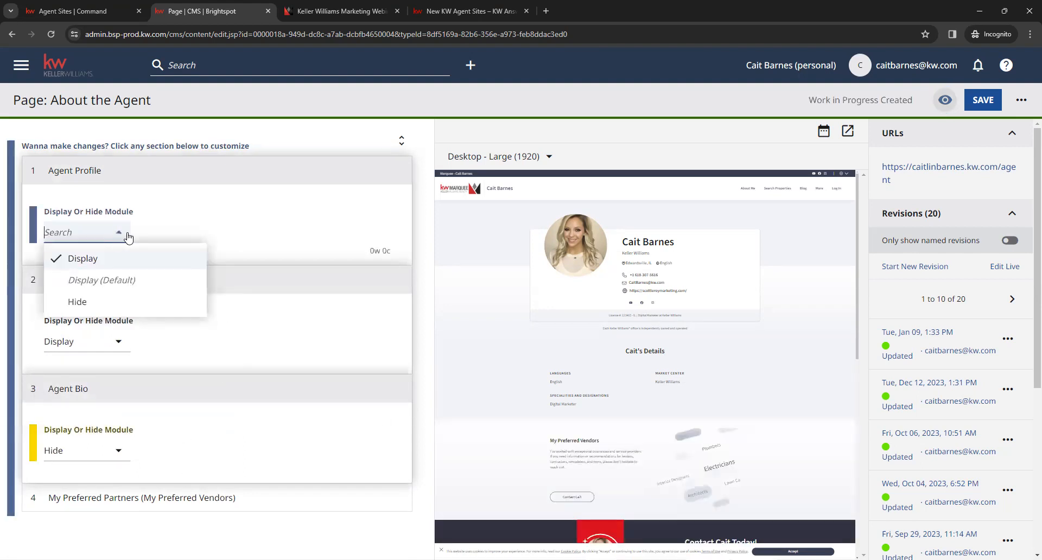
click(132, 300)
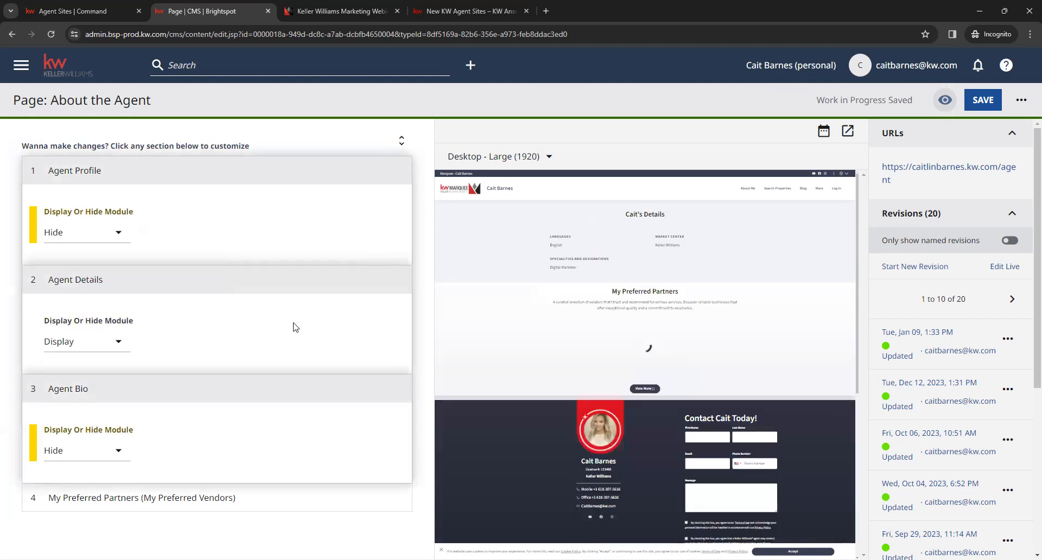
Step: Set the Agent Profile and Agent Bio modules back to Display, and collapse all the expanded sections
click(114, 237)
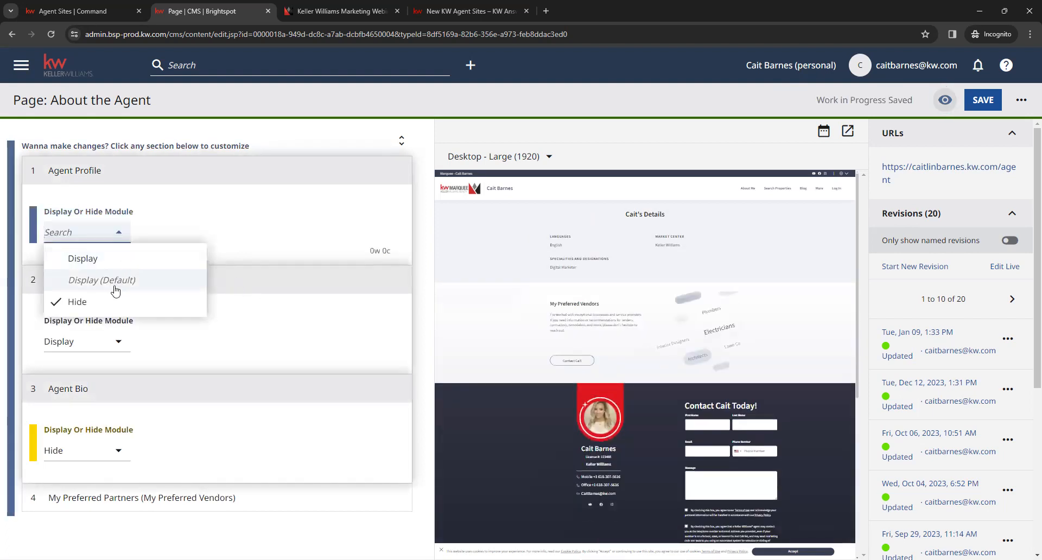
click(109, 266)
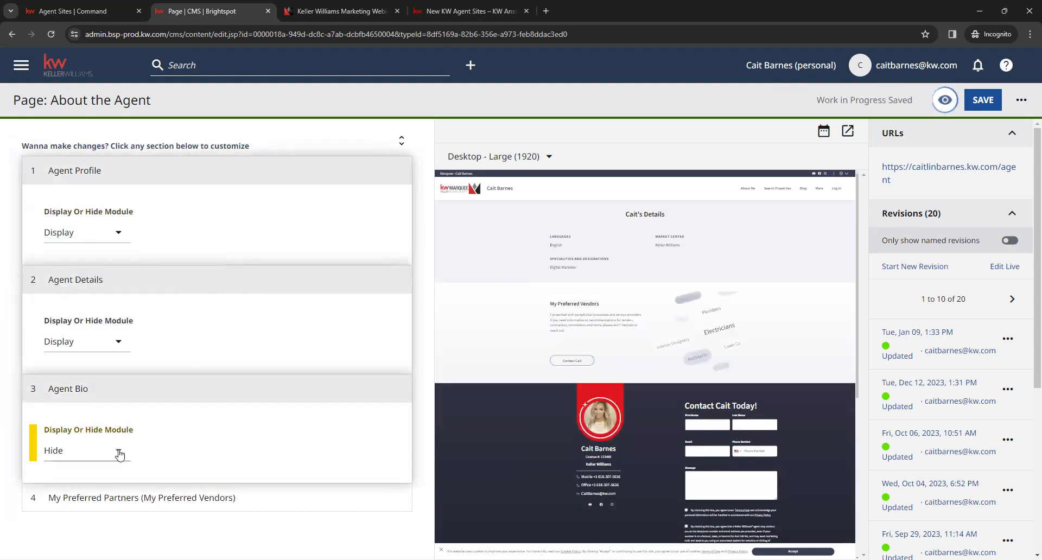
click(120, 450)
click(109, 389)
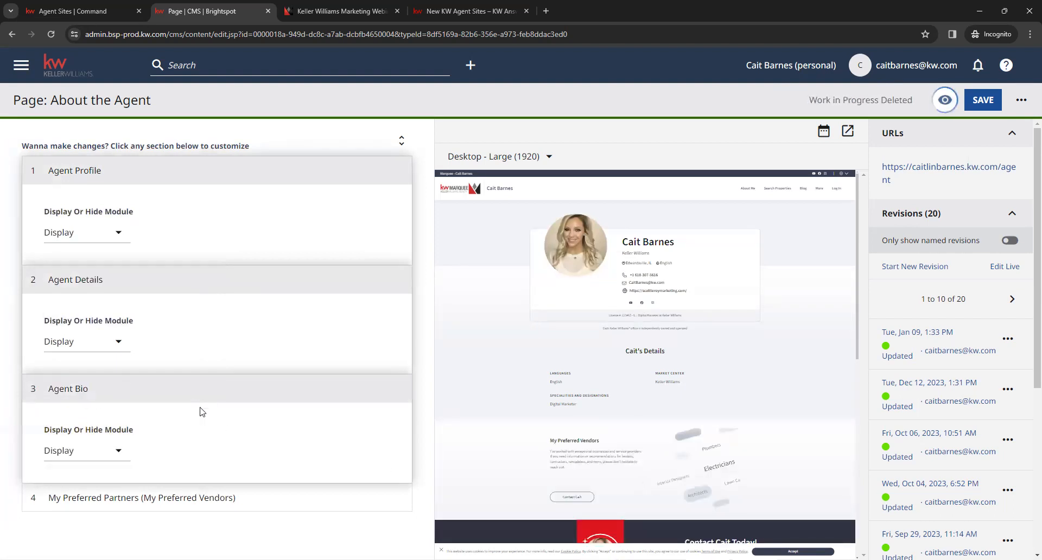
click(191, 385)
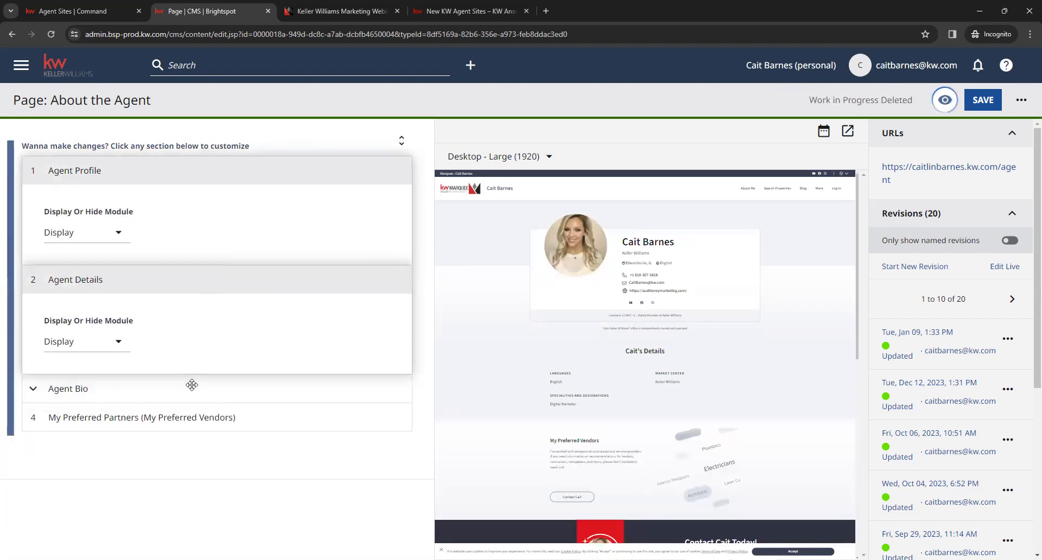
click(136, 274)
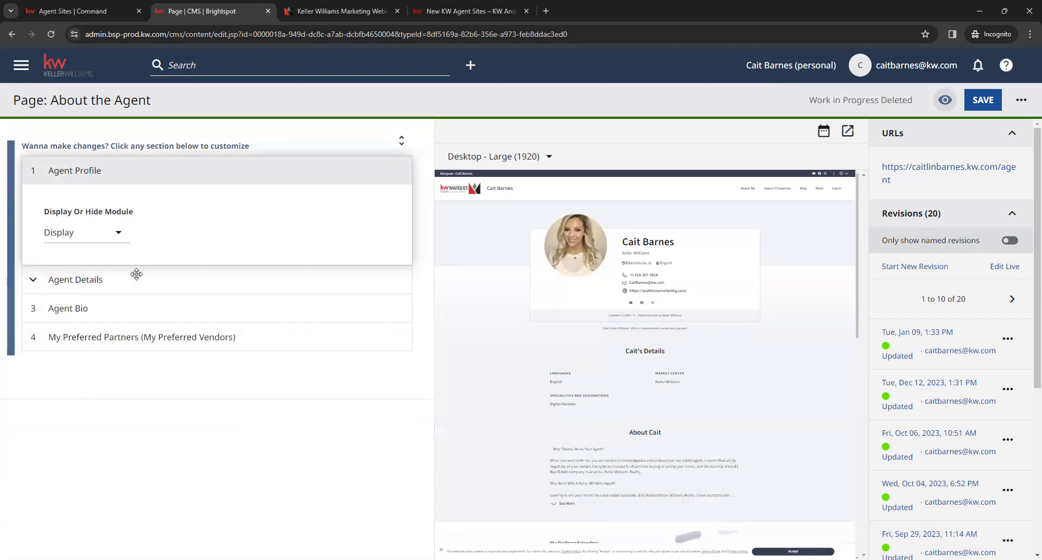
click(136, 174)
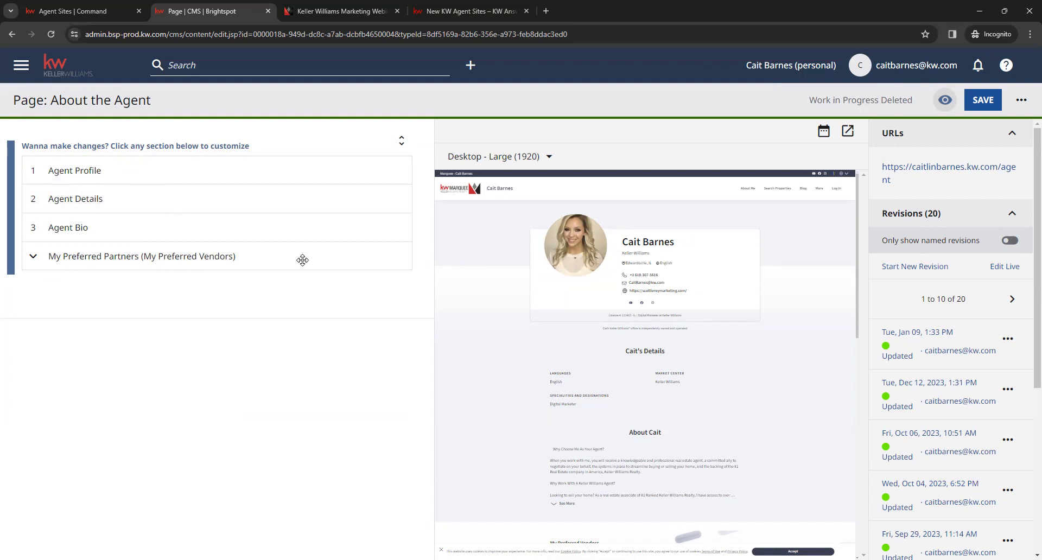
Step: Expand the My Preferred Partners section, read its vendor list instructions and open the linked MoveEasy vendor account
scroll(673, 396, down, 3)
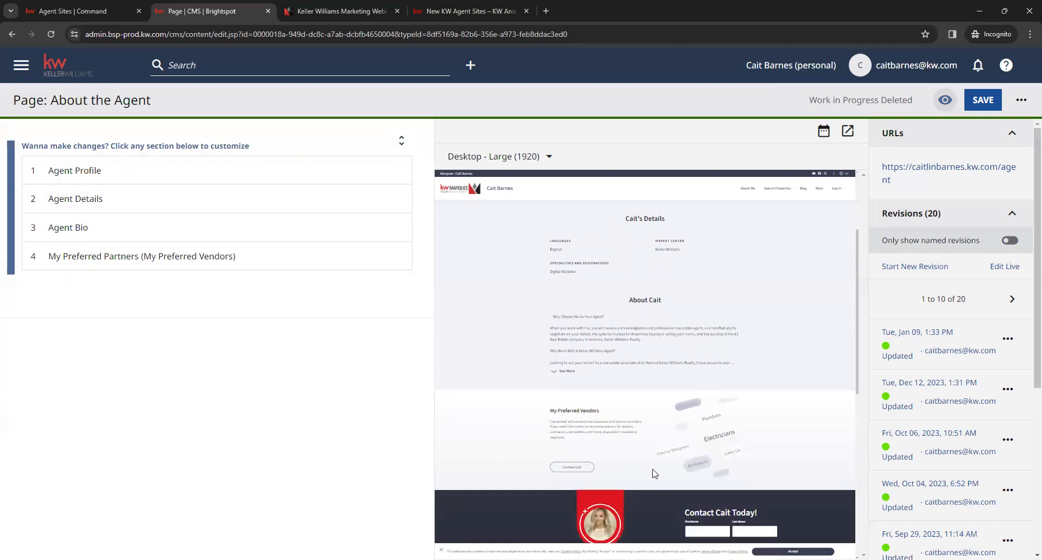
click(76, 256)
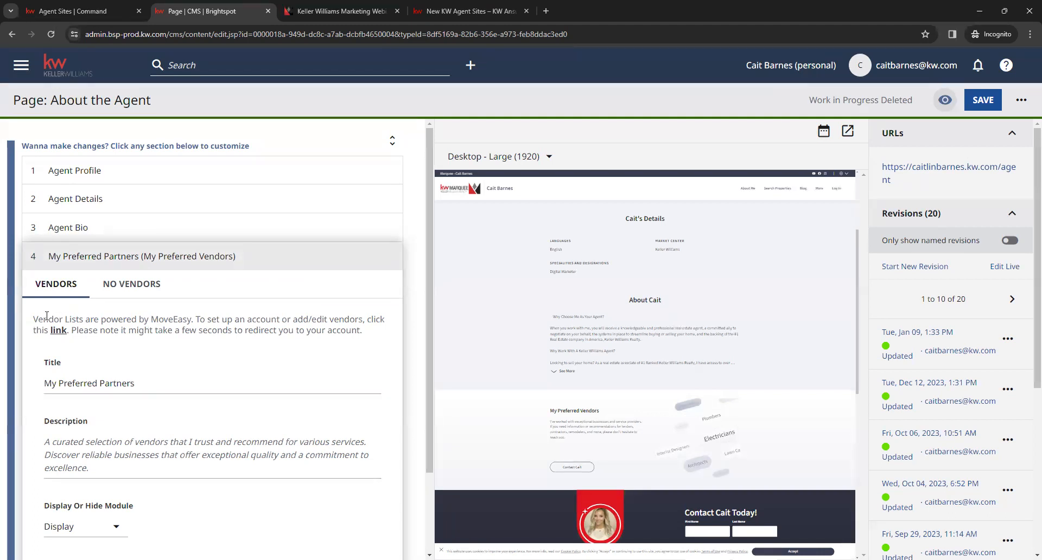
drag(34, 318, 196, 318)
click(195, 317)
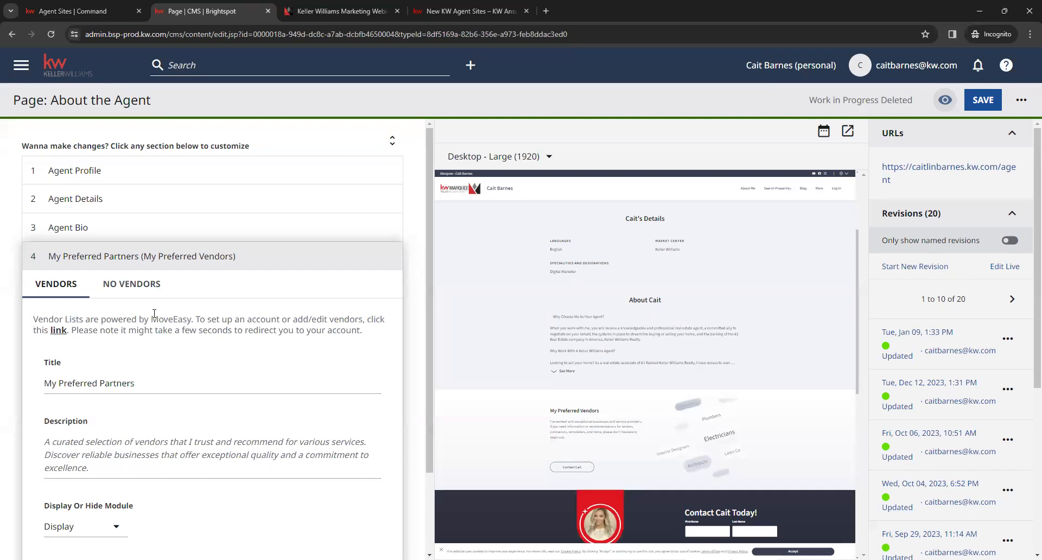
click(58, 332)
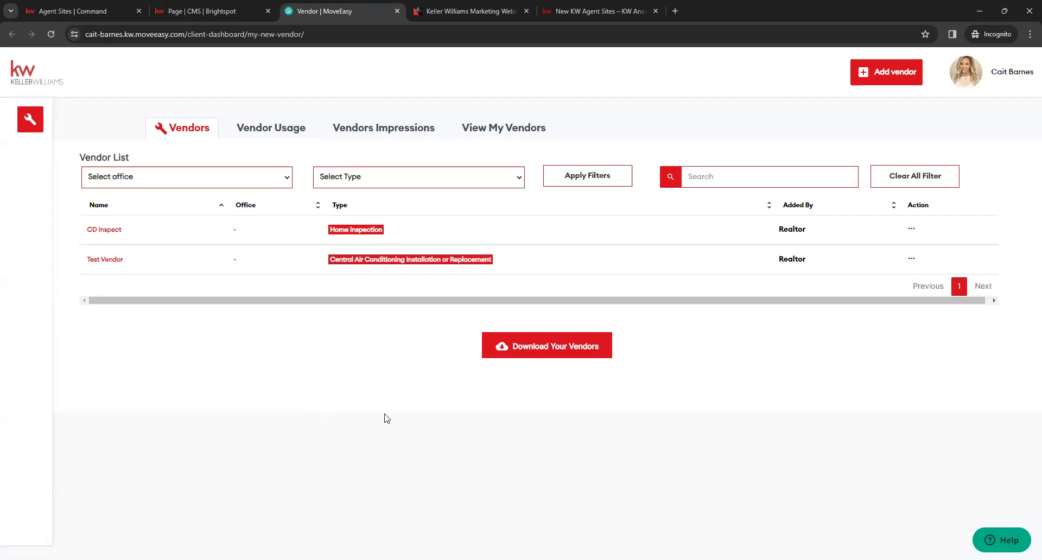
Step: Open the form for adding a vendor and go through its name, URL, contact name, email and telephone fields
click(898, 76)
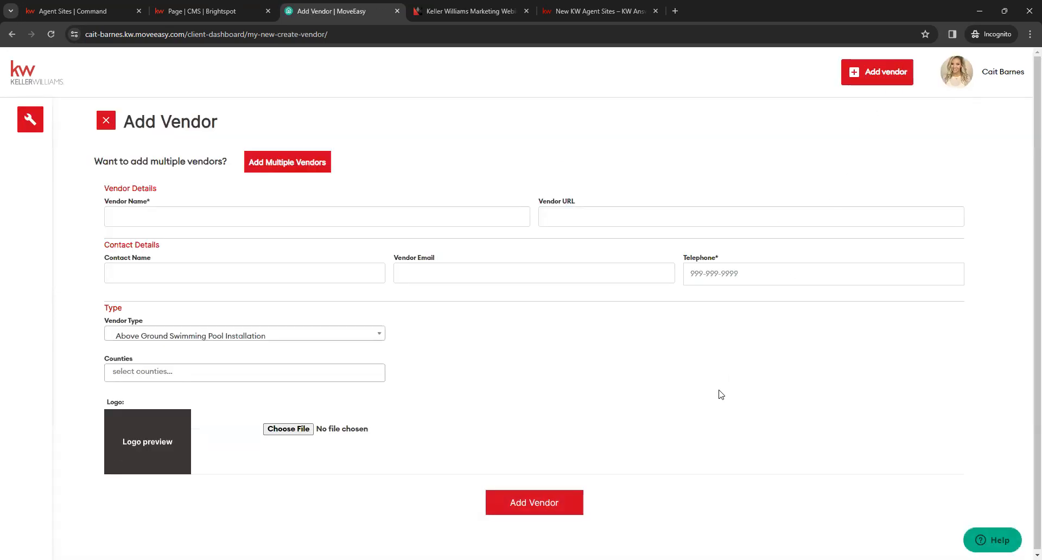
click(187, 216)
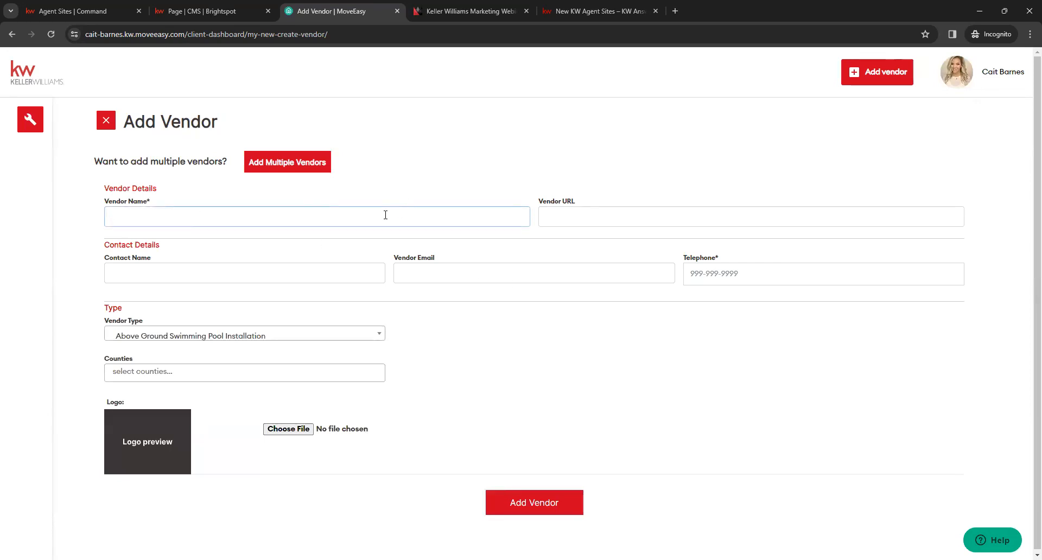
click(618, 217)
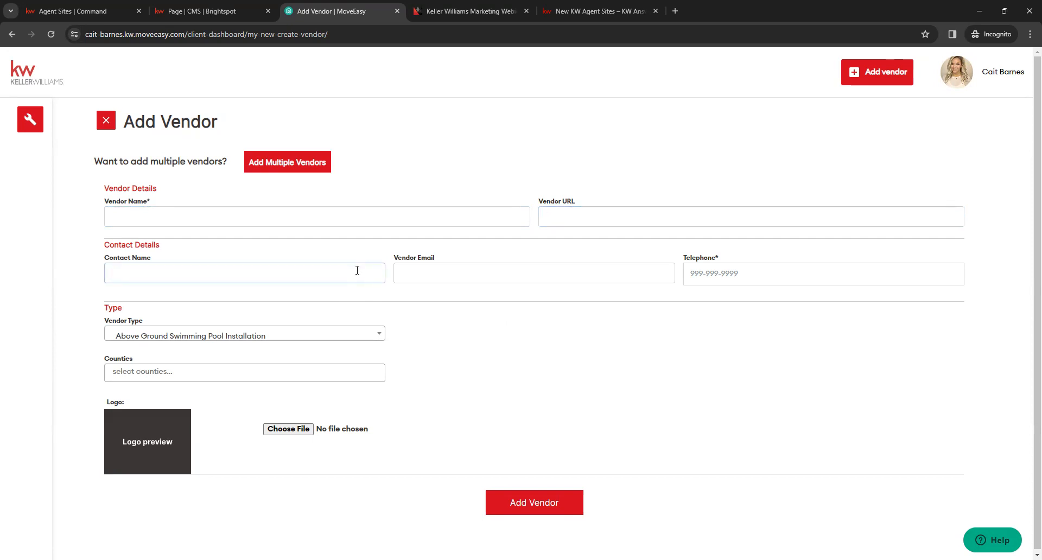
click(415, 272)
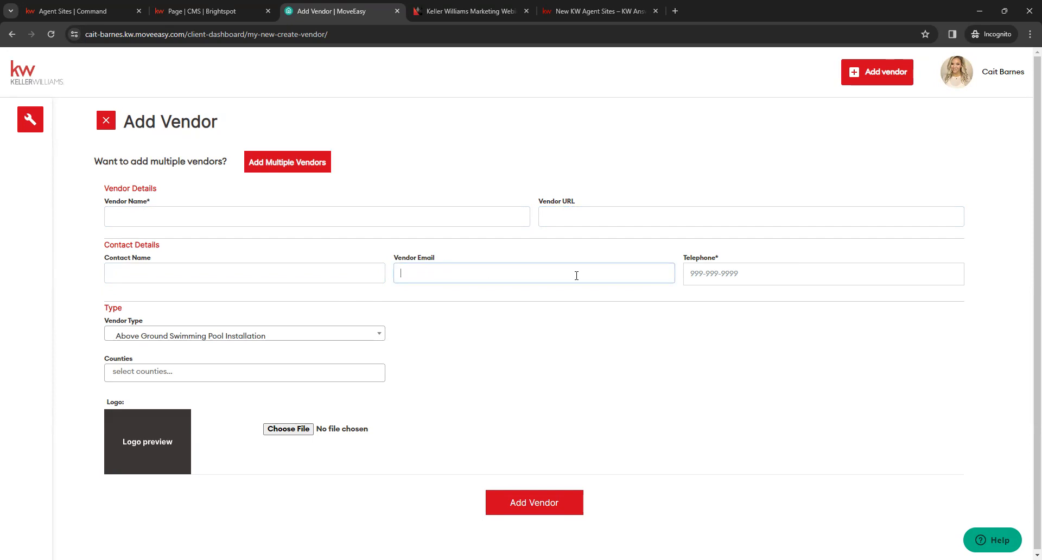
click(729, 276)
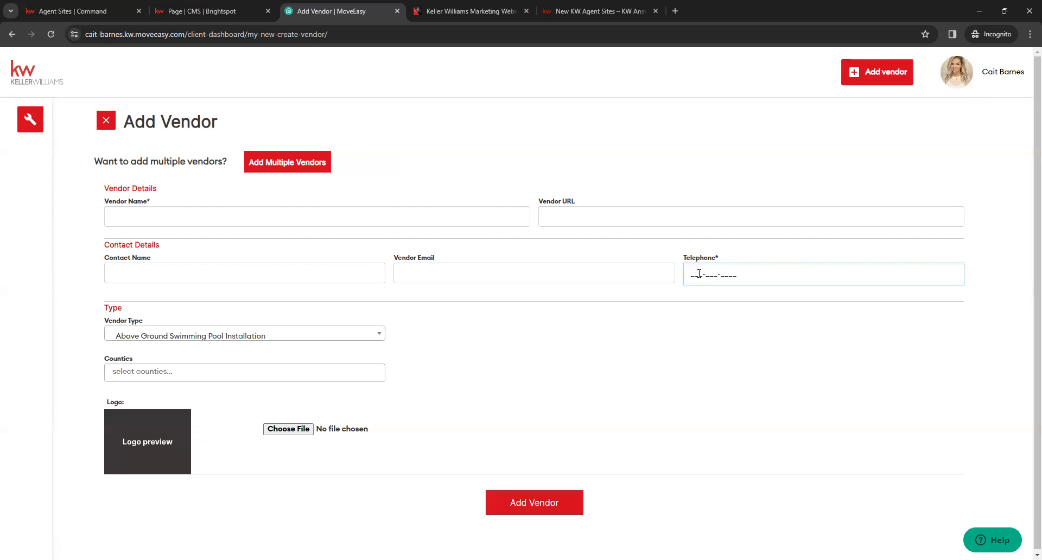
Step: Browse the Vendor Type and Counties options without selecting any, and close the vendor form and the MoveEasy site
click(377, 334)
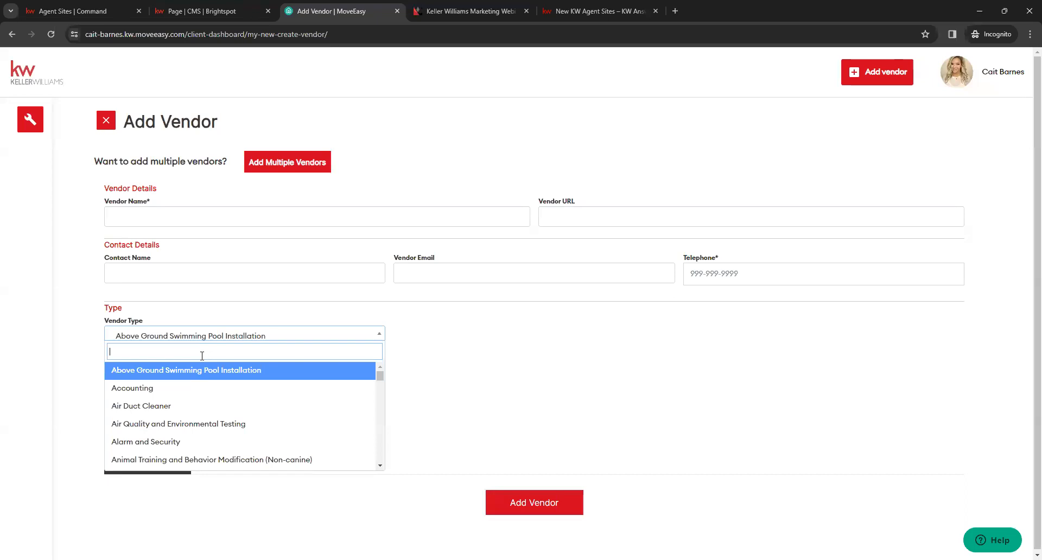
scroll(242, 412, down, 7)
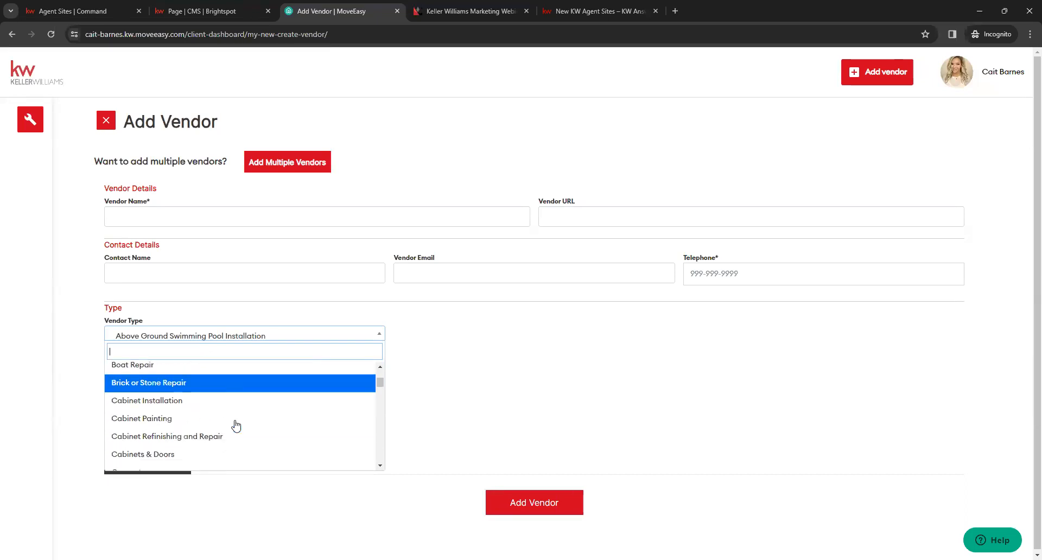
scroll(234, 426, down, 6)
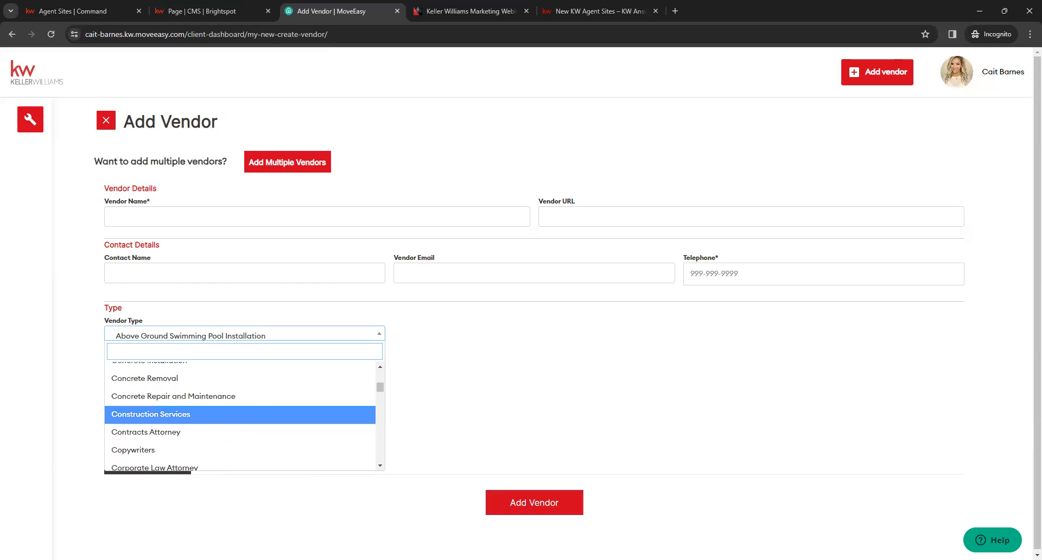
click(446, 400)
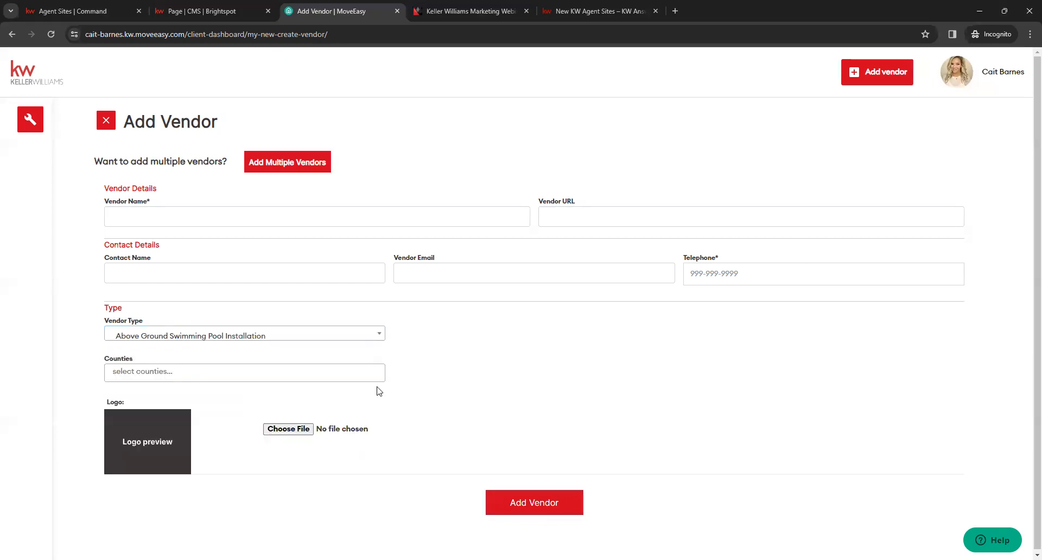
click(219, 372)
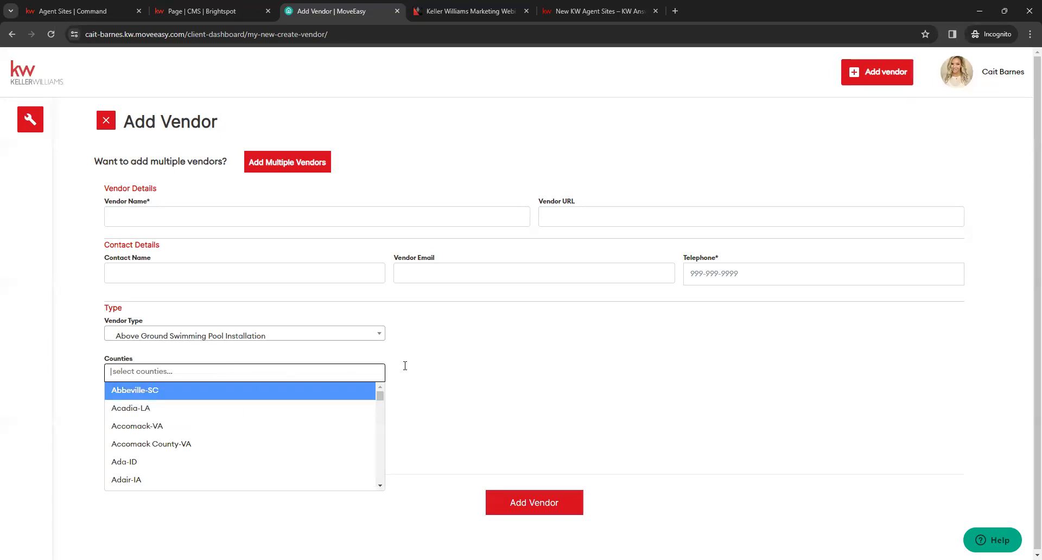
click(470, 381)
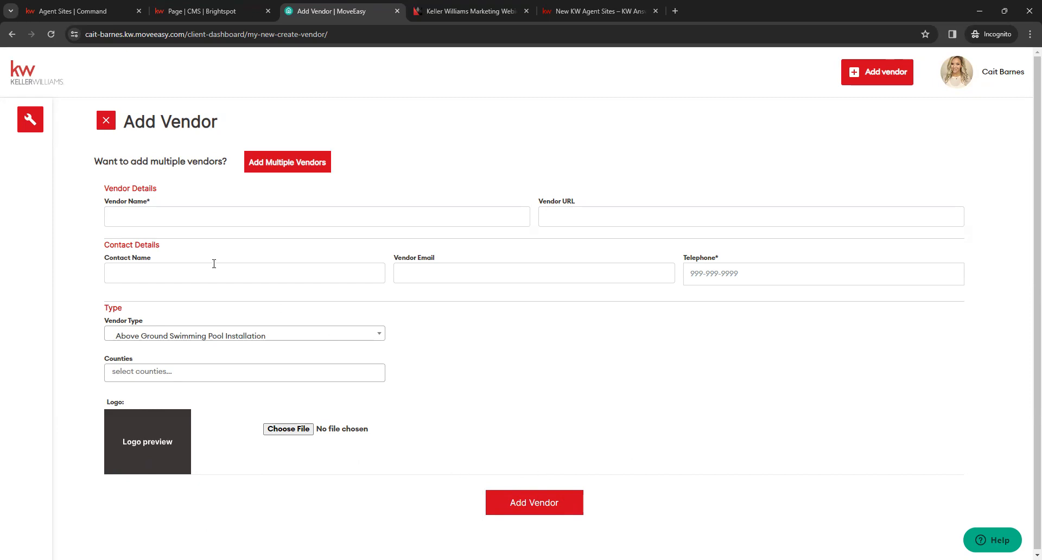
click(107, 123)
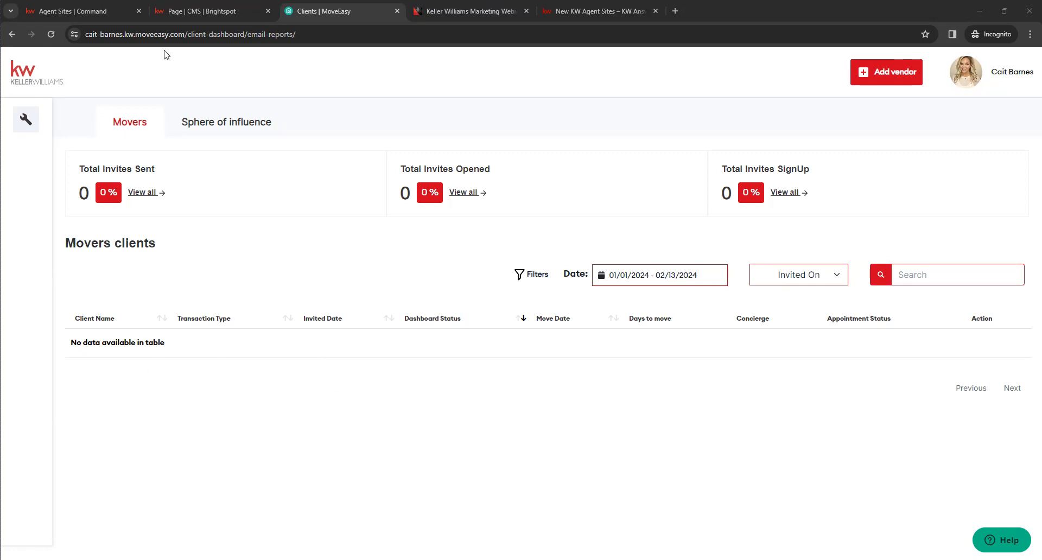
click(397, 11)
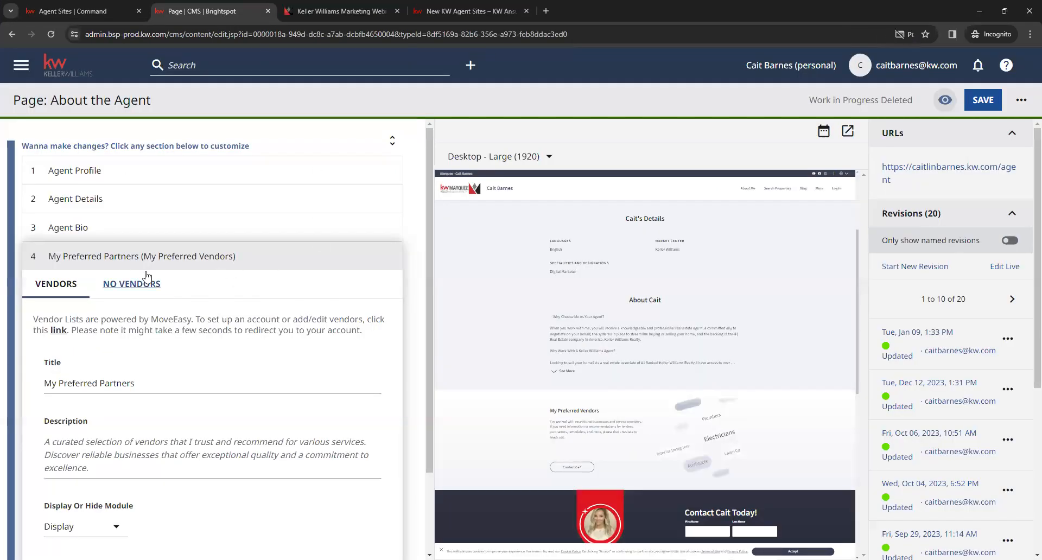
Step: Check the My Preferred Partners display and market center options, collapse the section and save the About the Agent page
scroll(132, 362, down, 2)
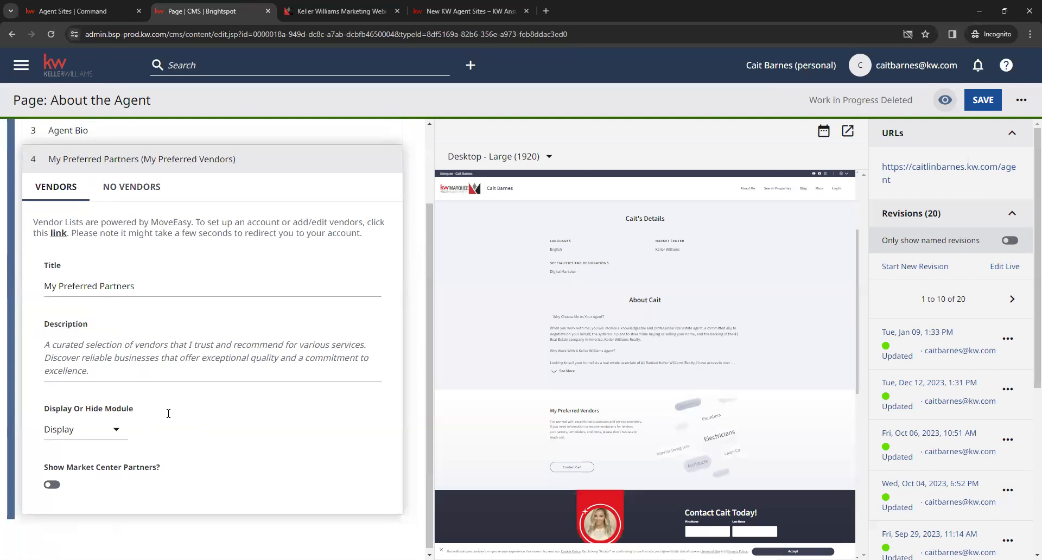
scroll(33, 255, up, 2)
click(32, 256)
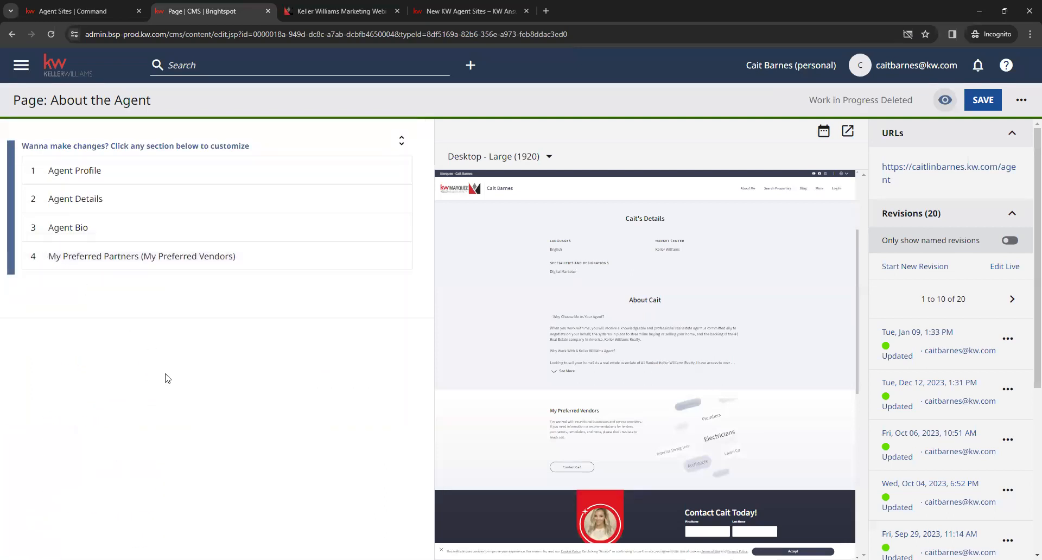
scroll(705, 298, up, 3)
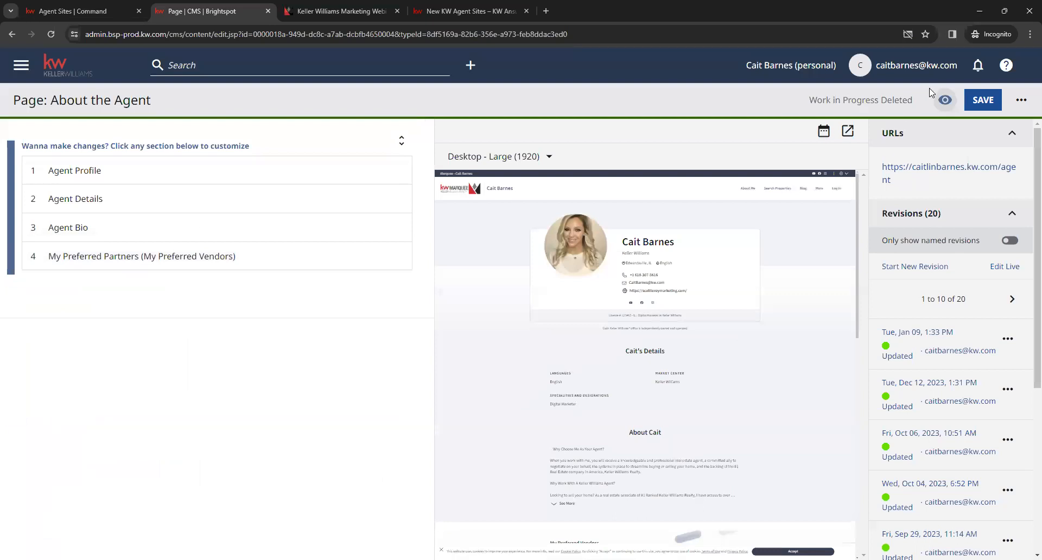
click(982, 100)
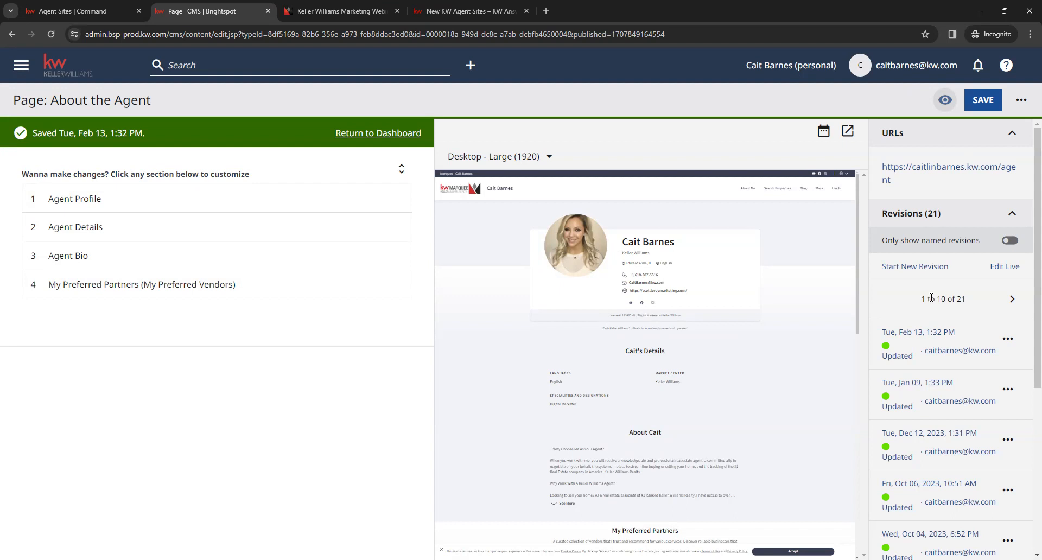
Step: Browse the About the Agent page's revision history, including the second set of older revisions
scroll(955, 364, down, 5)
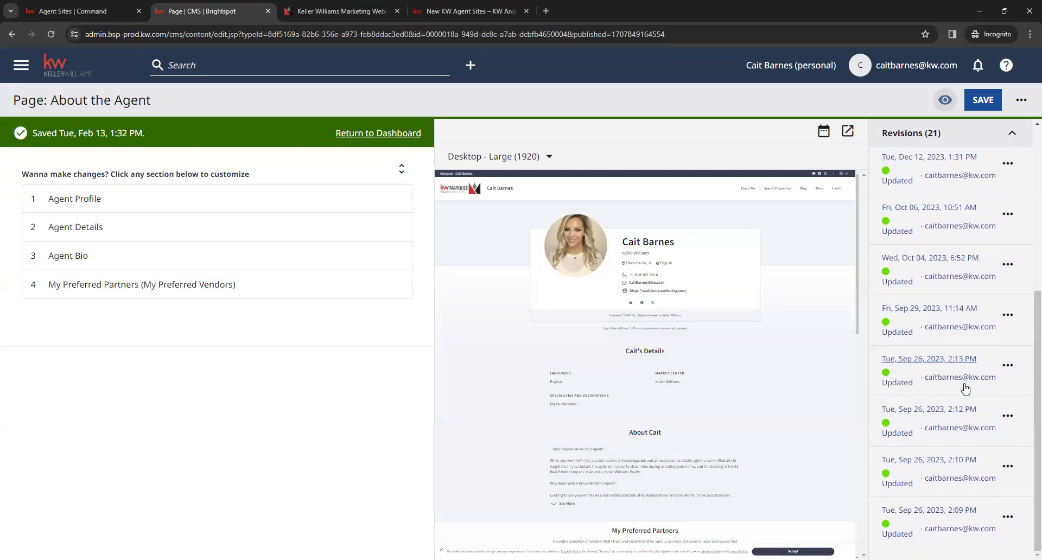
scroll(1004, 434, up, 5)
click(1013, 301)
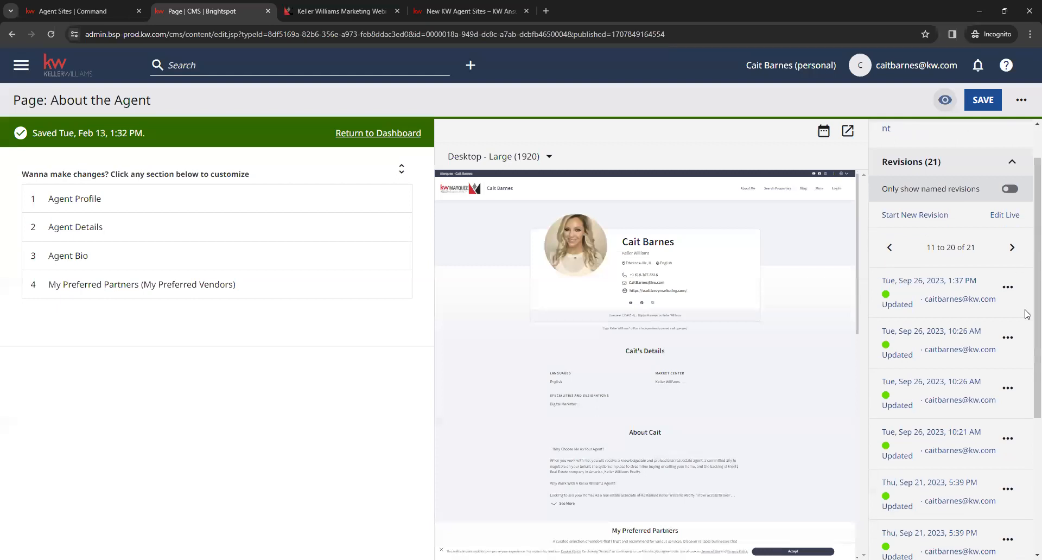
Step: Look over the older revisions of the About the Agent page and go back to the most recent set
scroll(1027, 318, down, 4)
scroll(1027, 370, up, 3)
click(1009, 301)
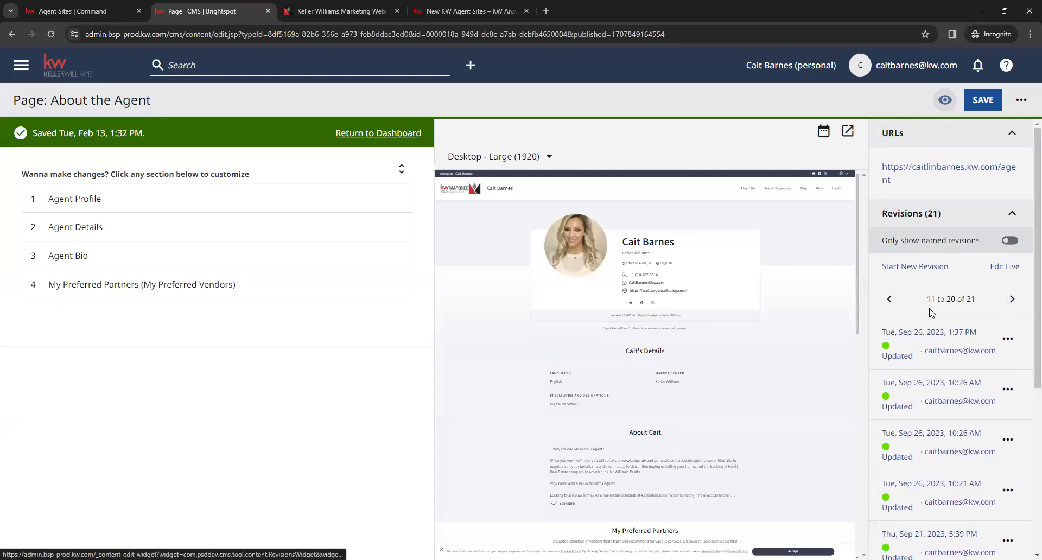
click(897, 300)
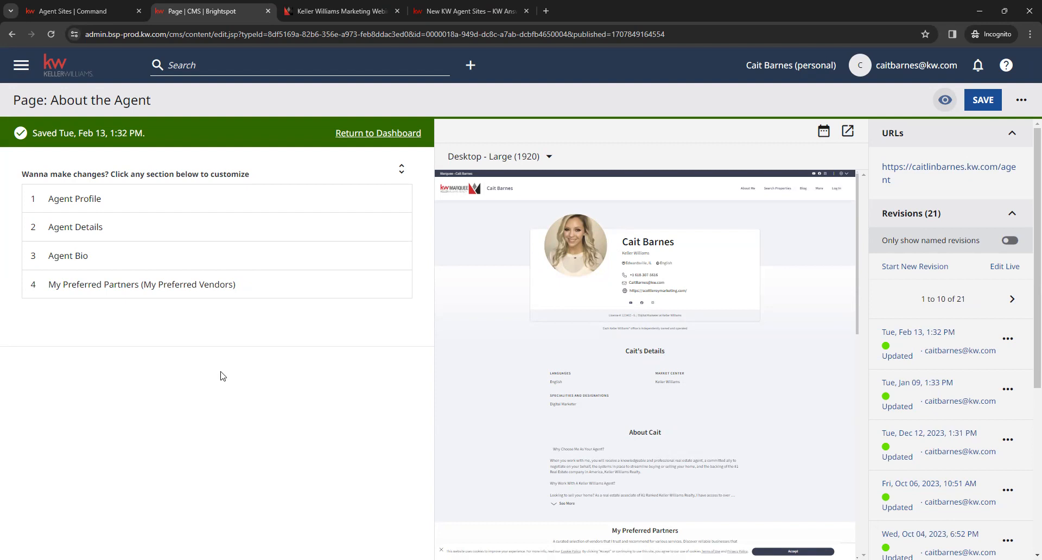
Step: Open the Homepage default page from the dashboard and collapse its Featured Listings, Featured Testimonials and My Blog sections
click(383, 133)
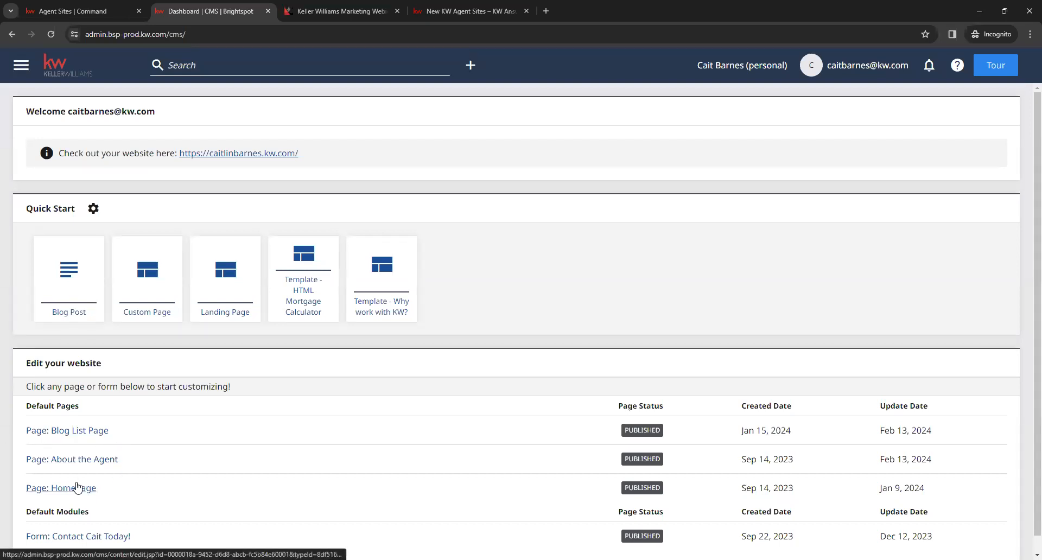
click(70, 488)
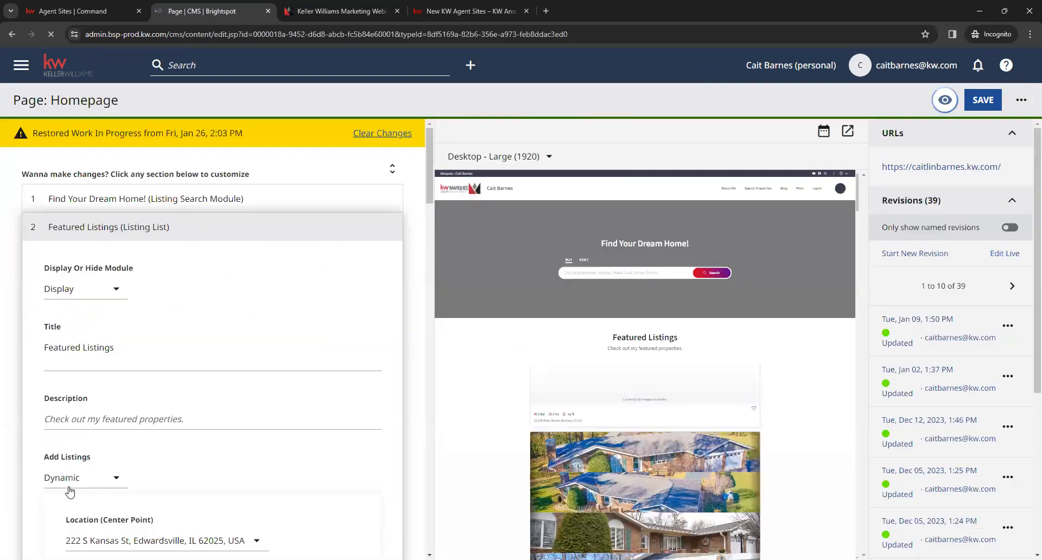
click(170, 230)
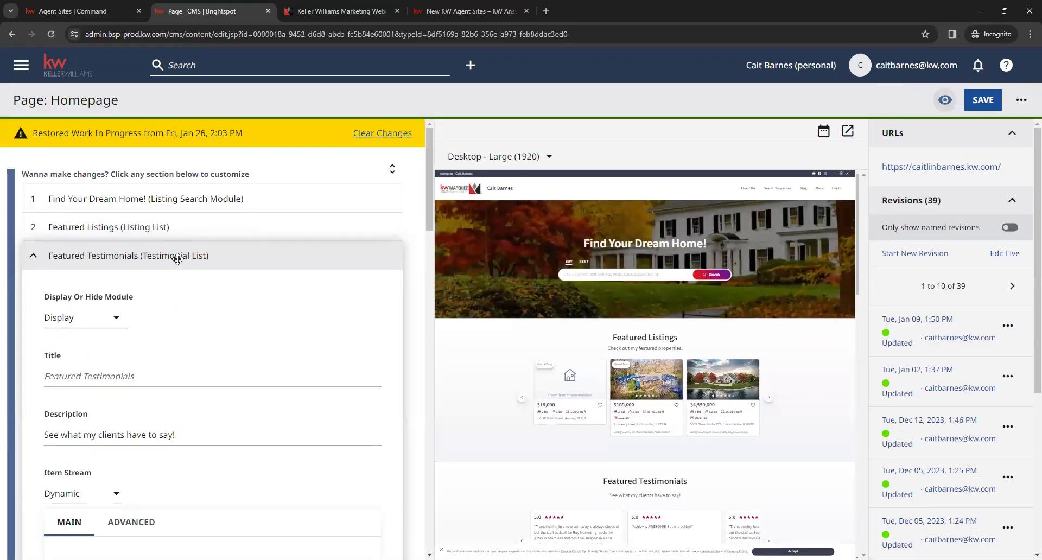
click(177, 257)
click(176, 278)
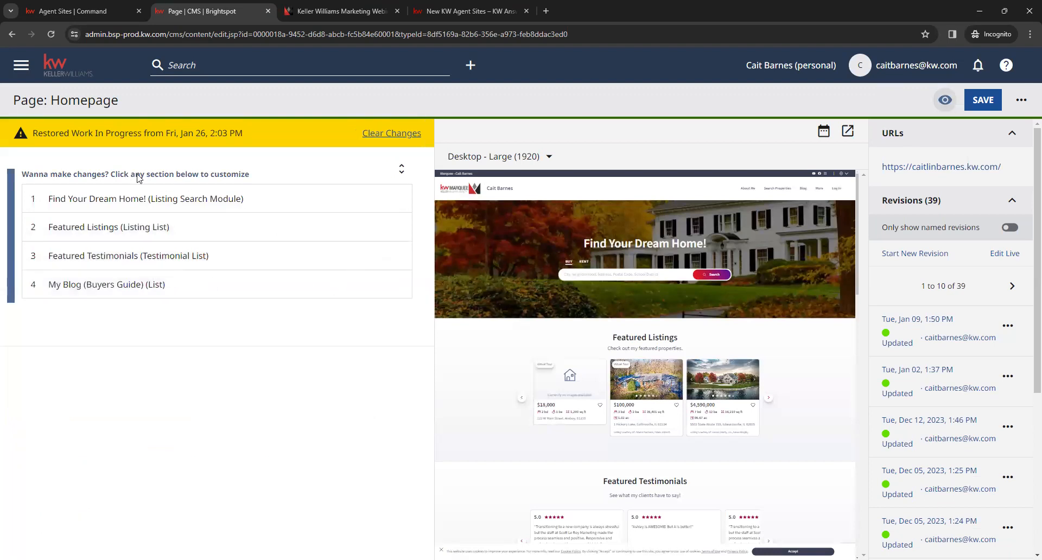
drag(24, 139, 262, 149)
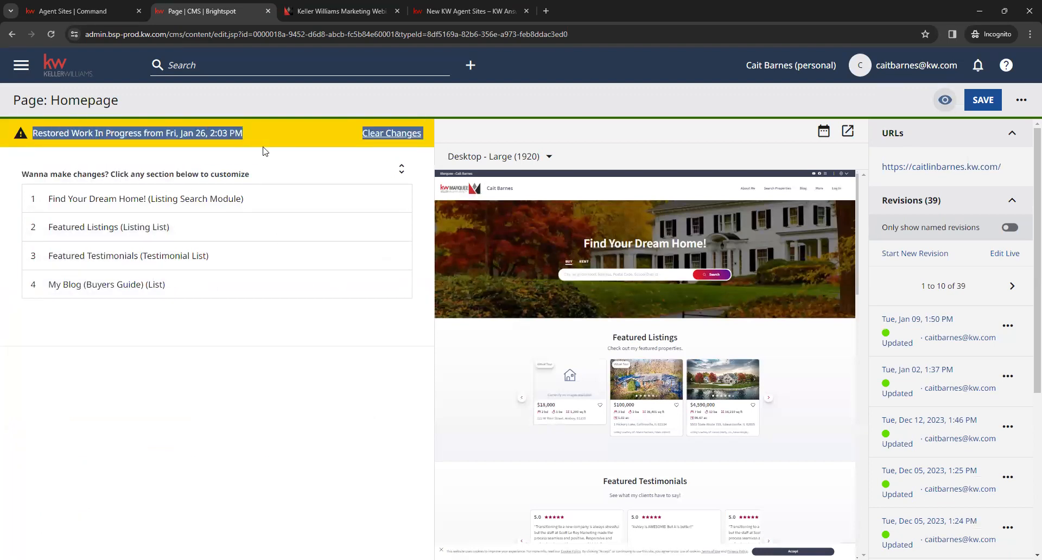
click(262, 150)
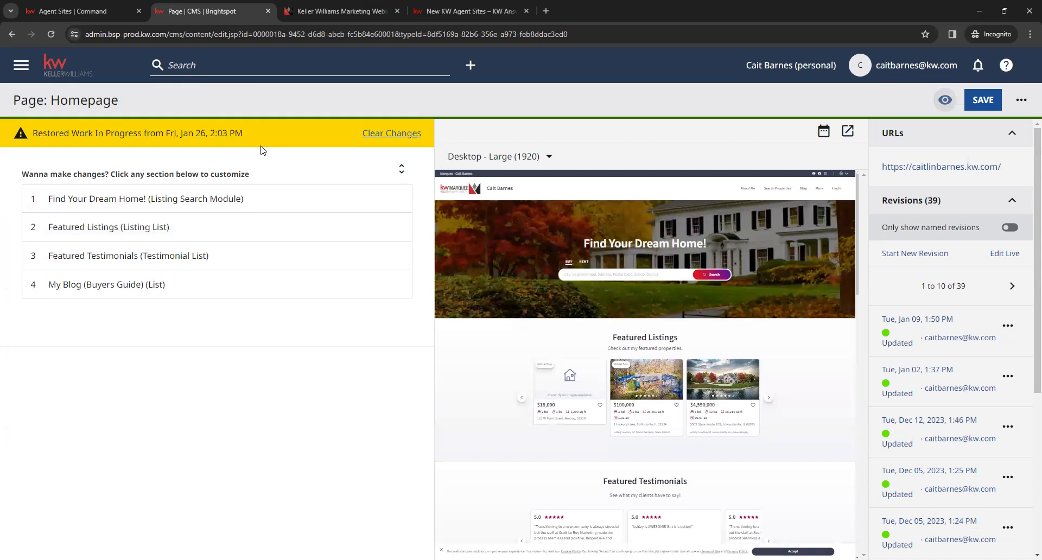
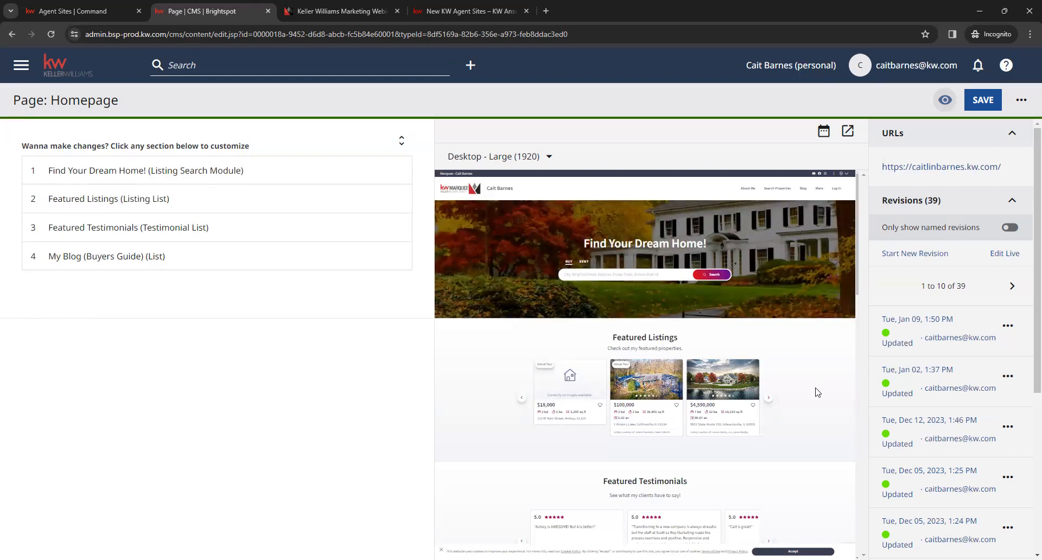
Step: Look through the Homepage preview from the search banner down to the My Blog (Buyers Guide) section and return to its beginning
scroll(812, 390, down, 3)
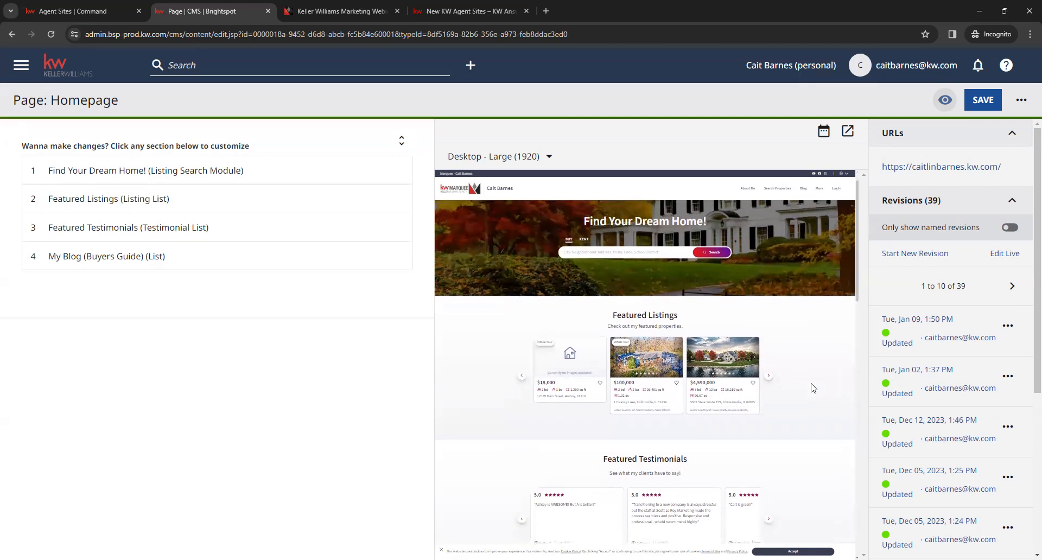
scroll(812, 386, down, 1)
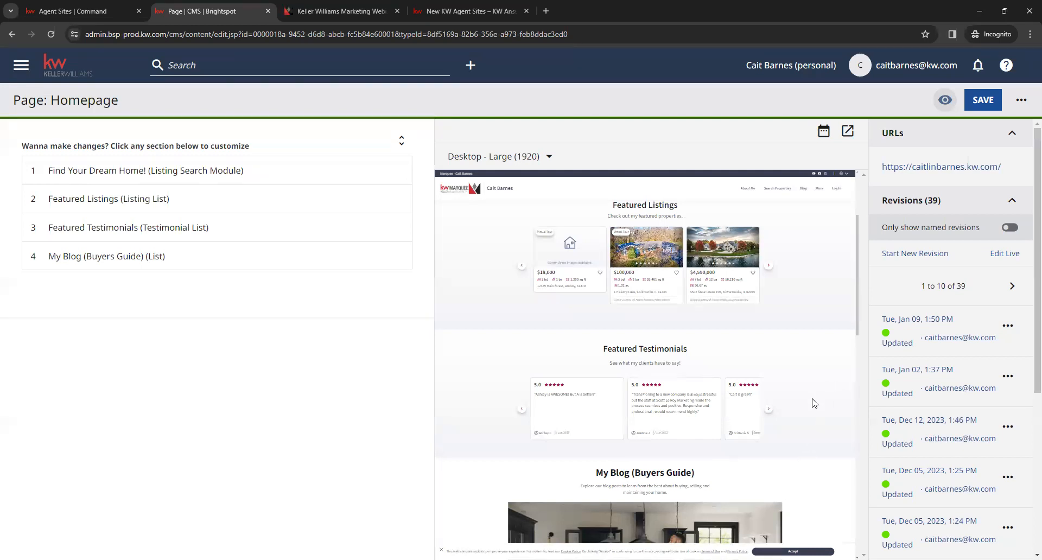
scroll(812, 412, down, 3)
scroll(812, 421, down, 5)
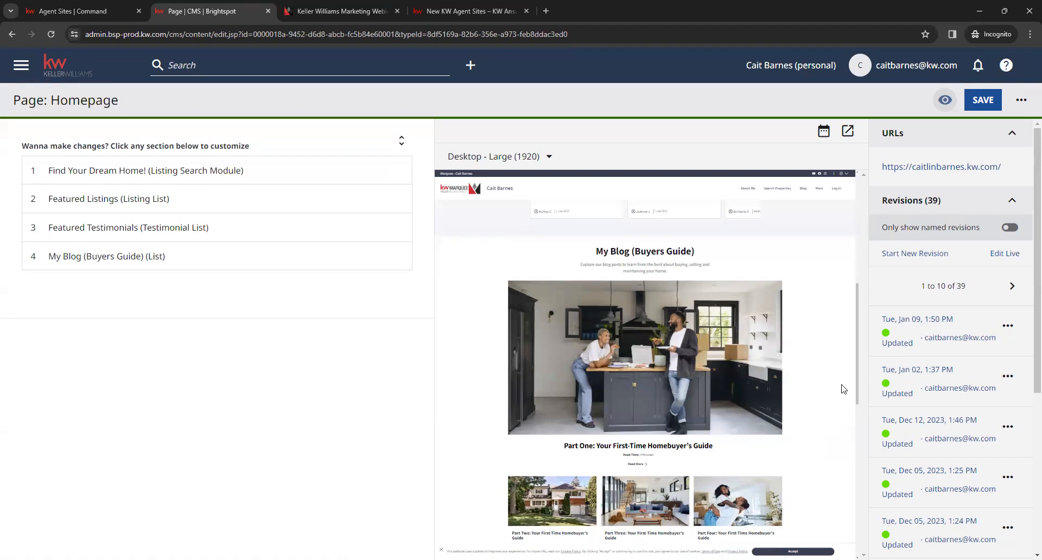
scroll(842, 389, down, 1)
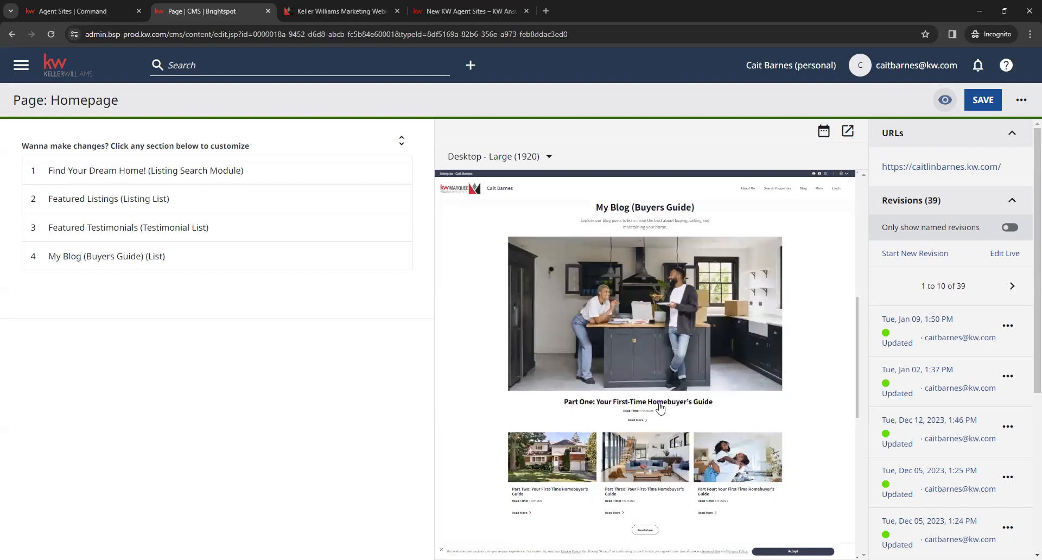
scroll(678, 482, down, 1)
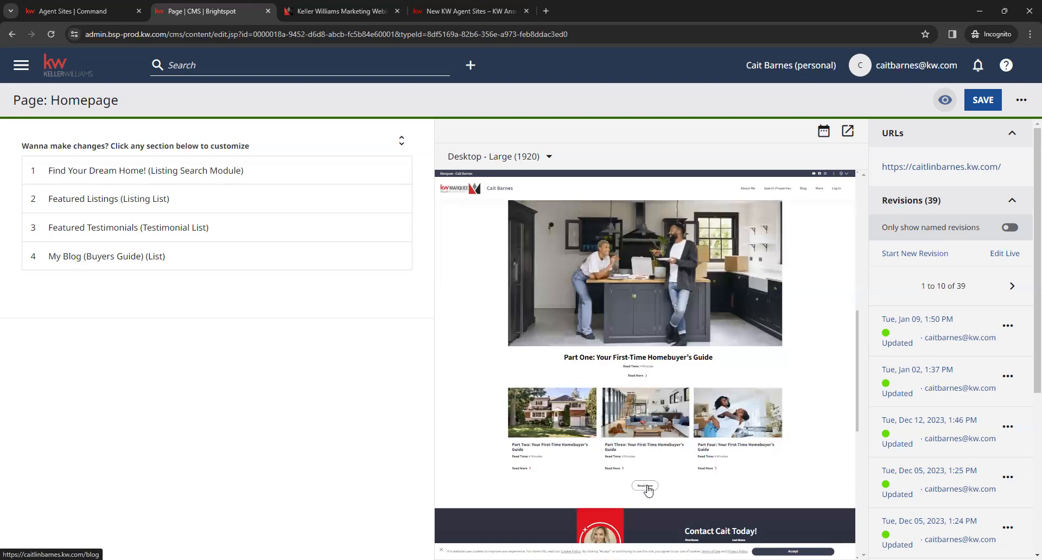
scroll(630, 421, up, 6)
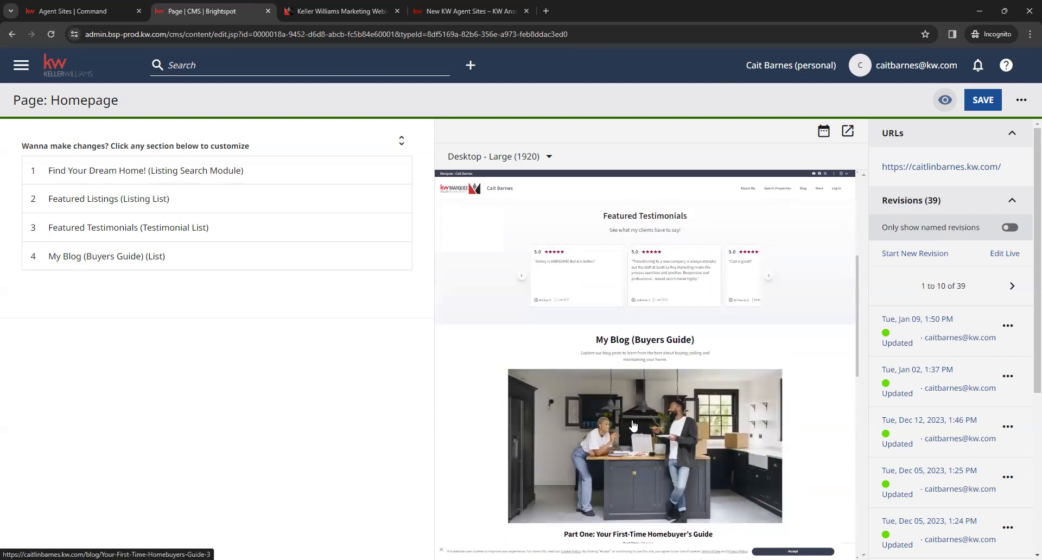
scroll(631, 420, up, 2)
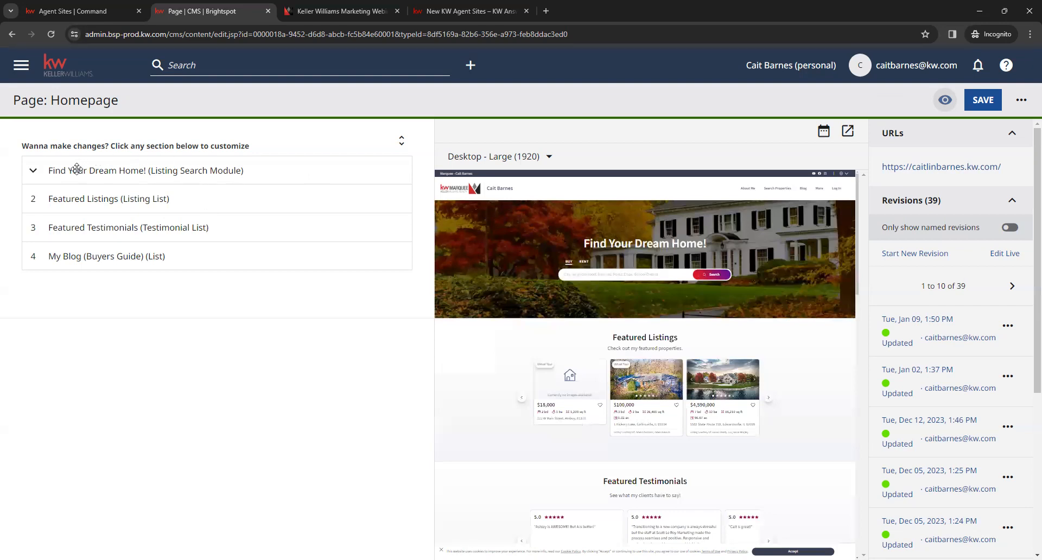
Step: Expand the Find Your Dream Home! section and add a third image slot to the chosen carousel images
click(108, 166)
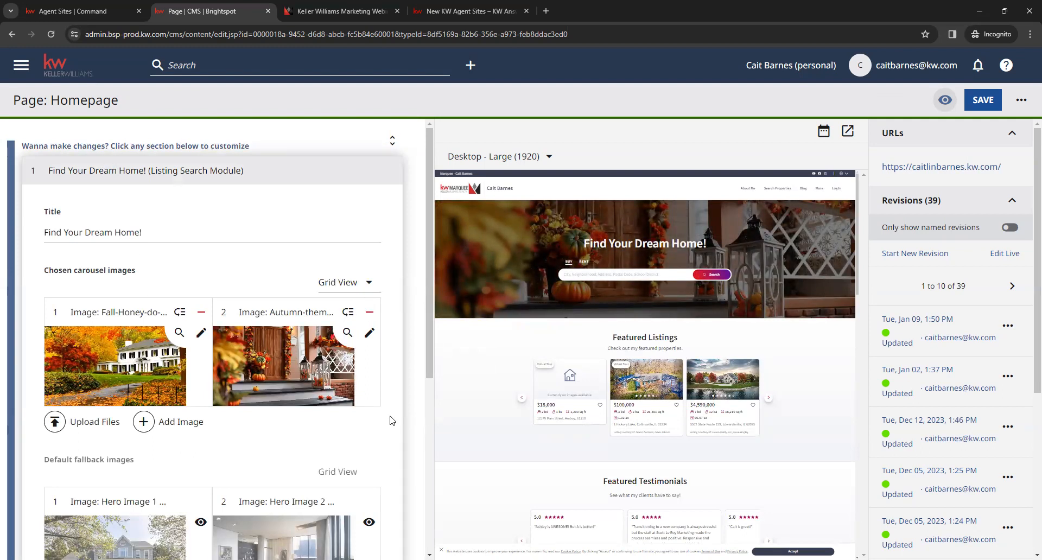
scroll(389, 421, down, 1)
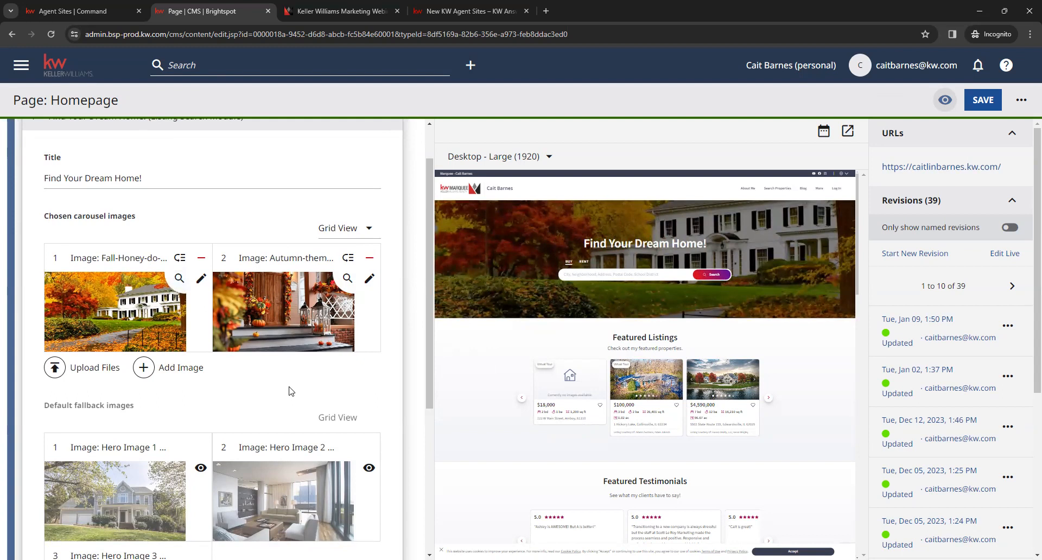
click(145, 369)
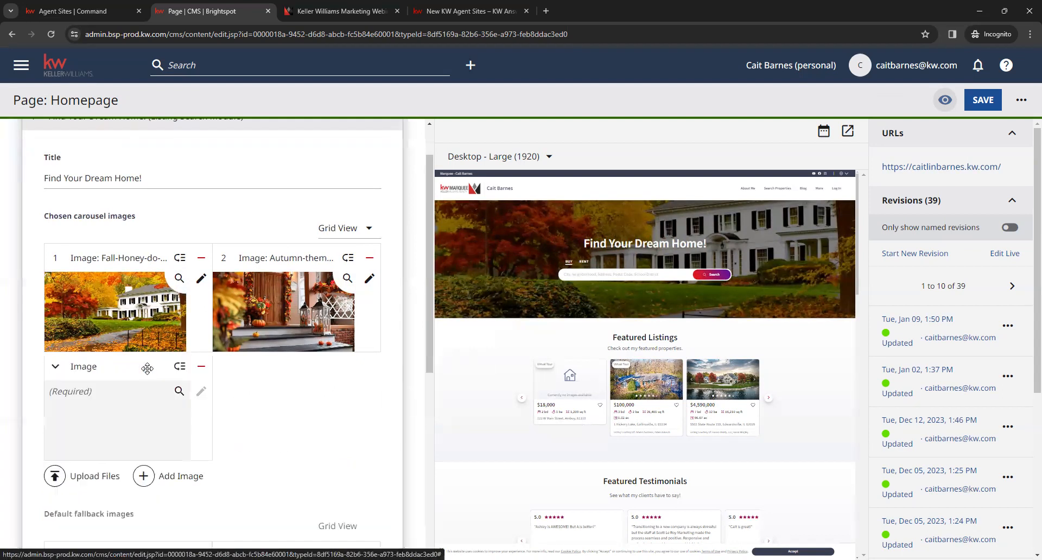
Step: Look at the image library for the empty carousel slot and at the file upload options, closing both without choosing an image
click(103, 398)
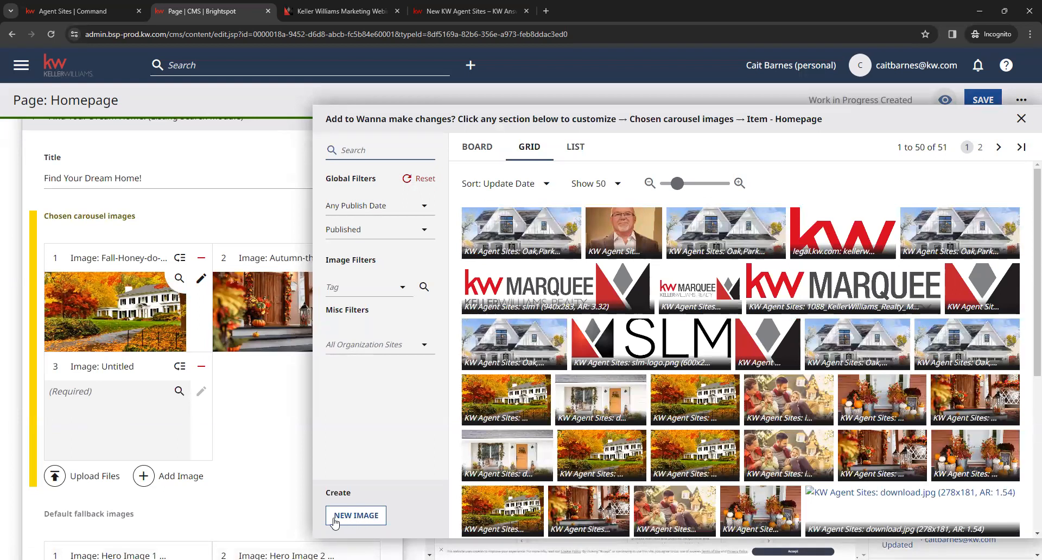
click(265, 474)
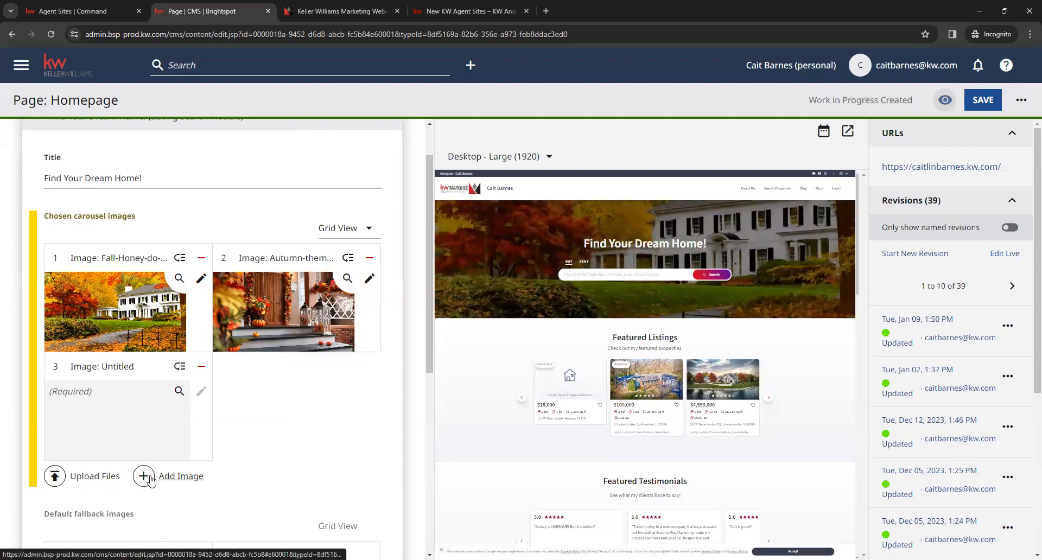
click(92, 478)
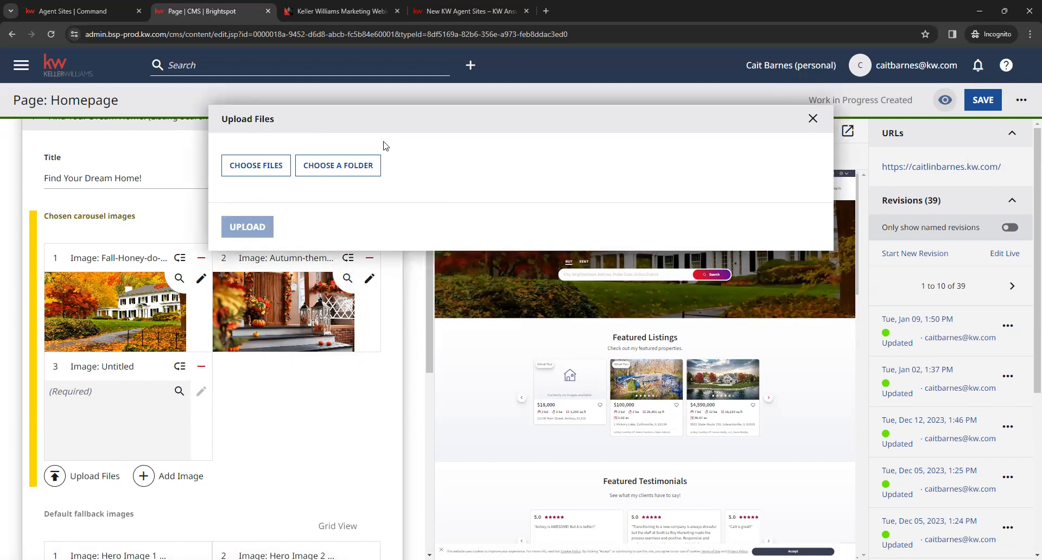
click(812, 119)
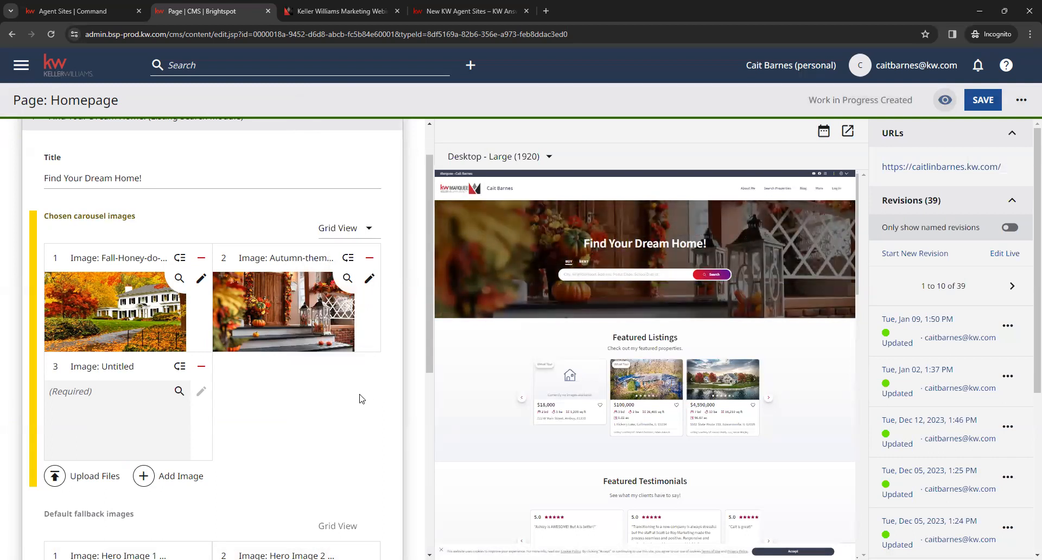
Step: Compare the default fallback images with the chosen carousel images in the Find Your Dream Home! section
scroll(328, 420, down, 1)
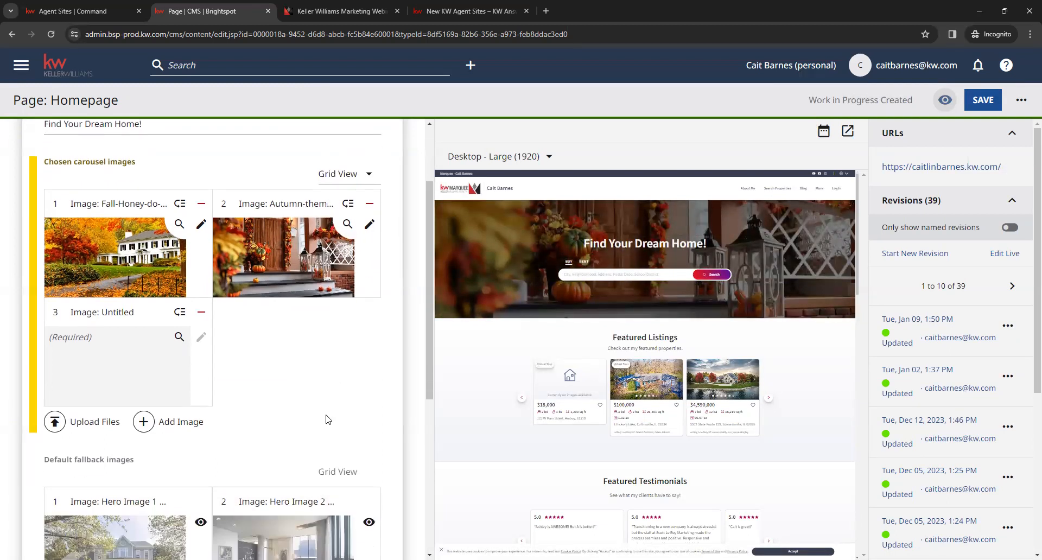
scroll(342, 408, down, 3)
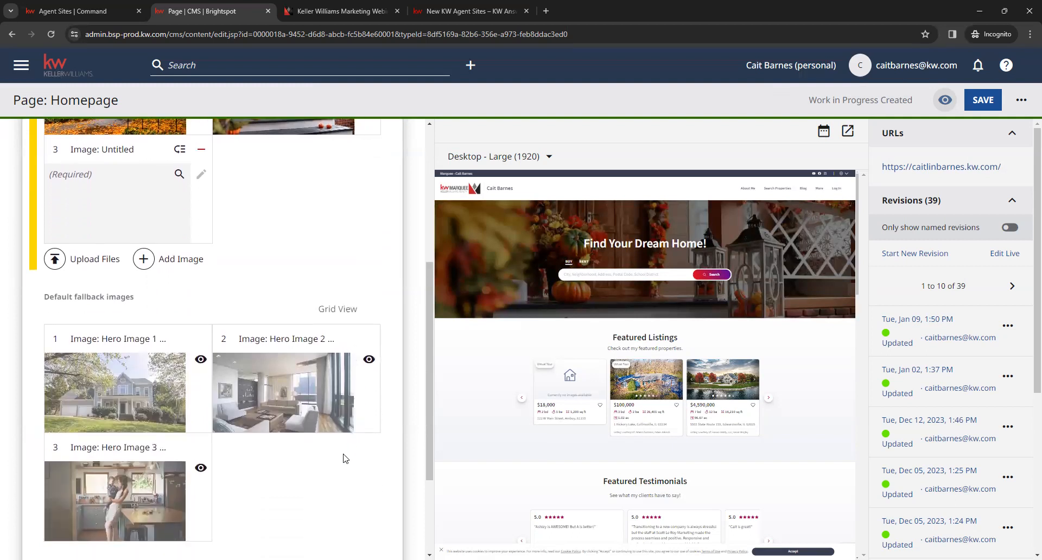
scroll(308, 440, down, 1)
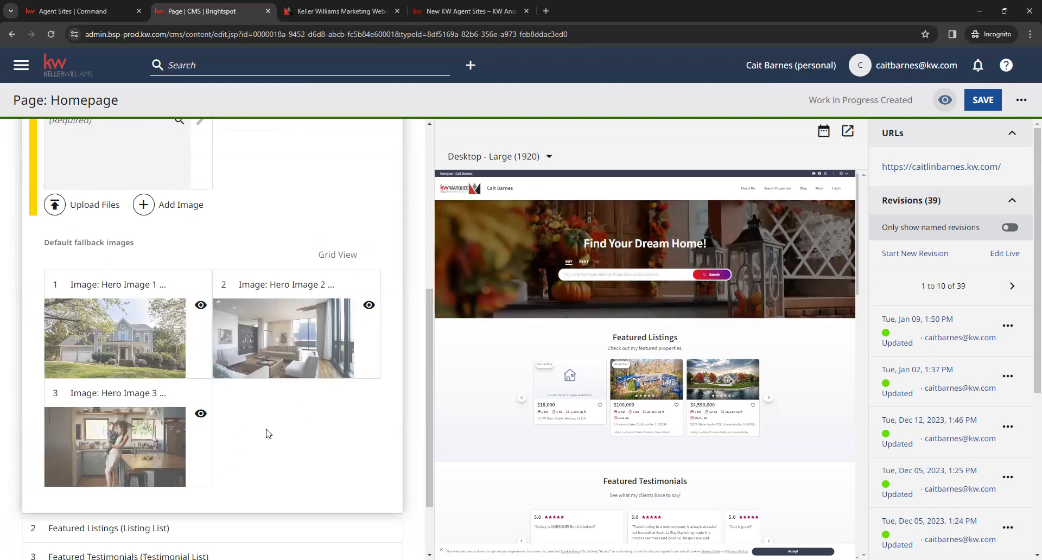
scroll(289, 428, up, 5)
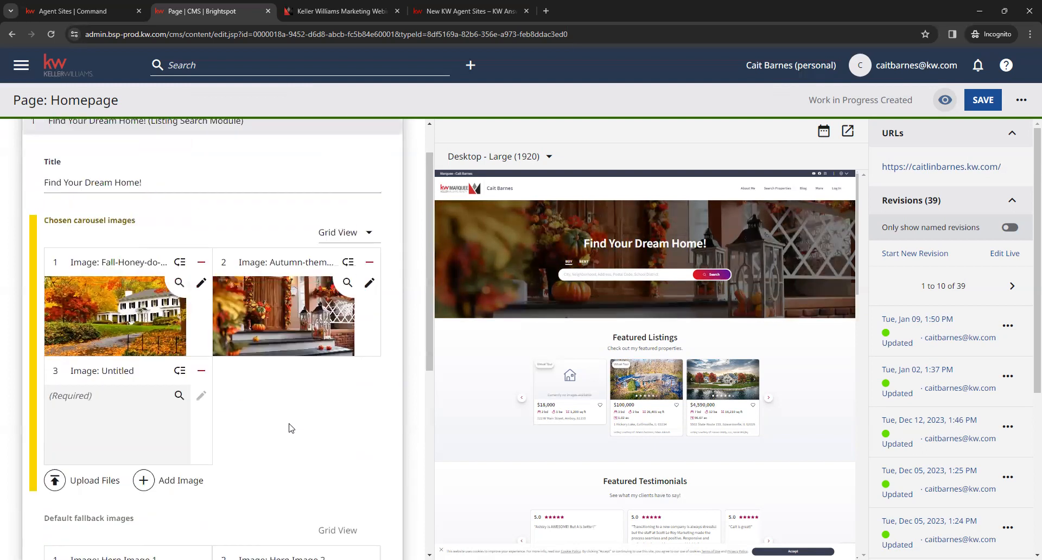
scroll(288, 427, down, 3)
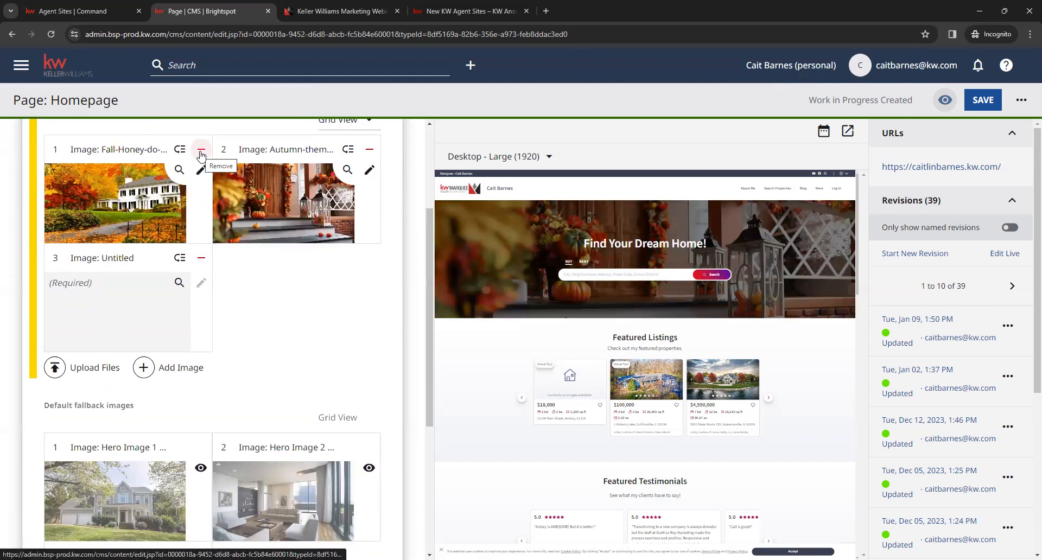
scroll(380, 423, down, 3)
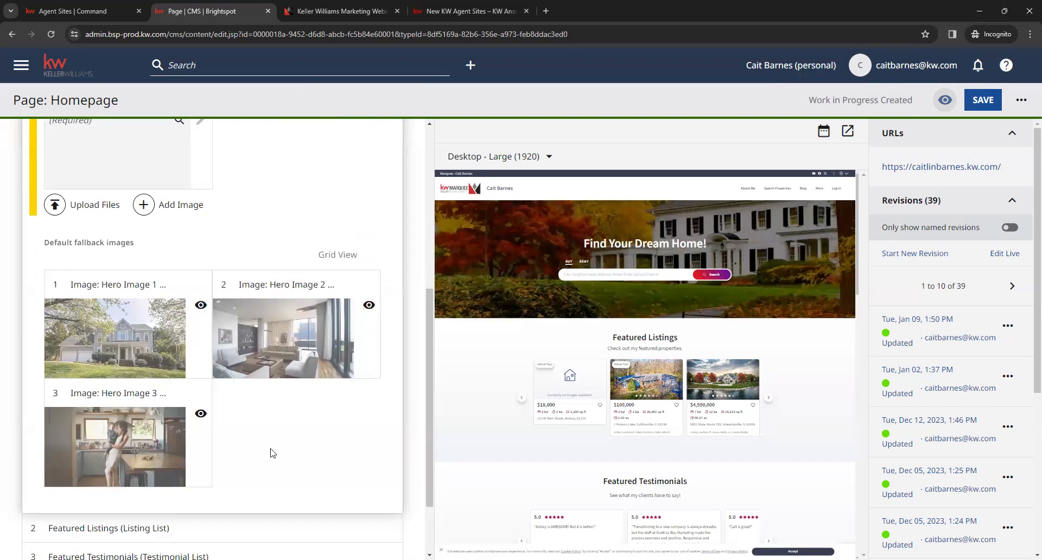
scroll(374, 461, up, 3)
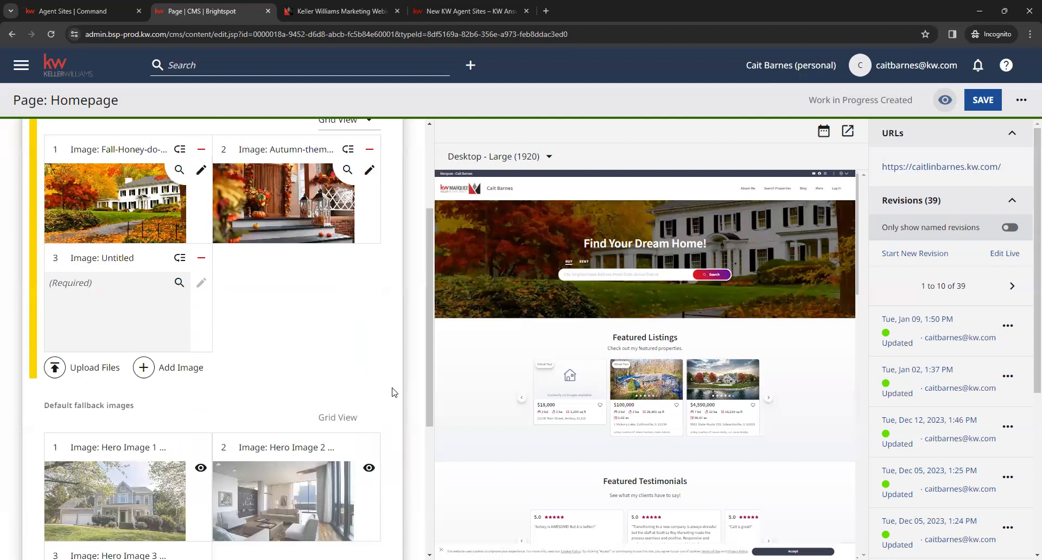
scroll(394, 392, up, 2)
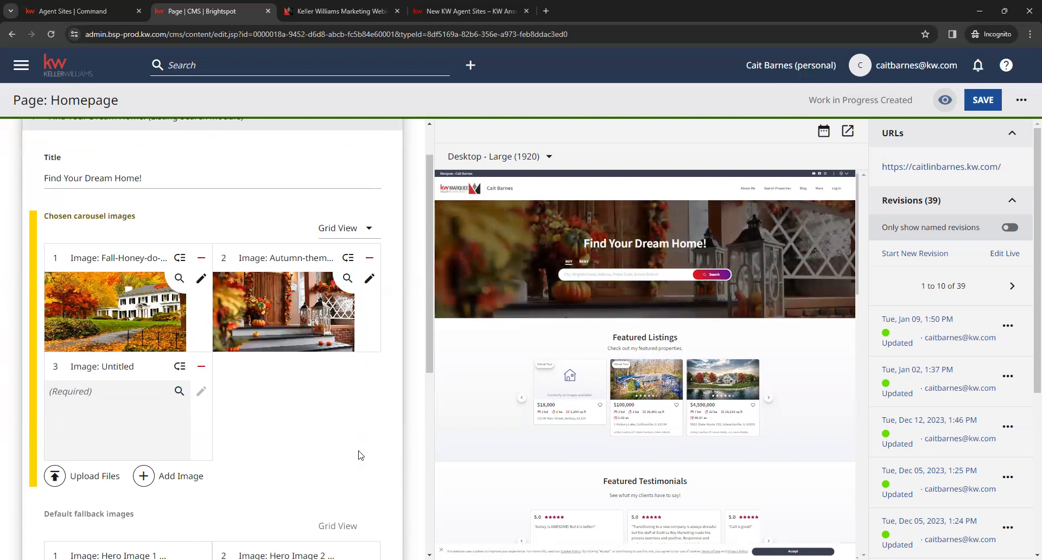
scroll(364, 451, up, 1)
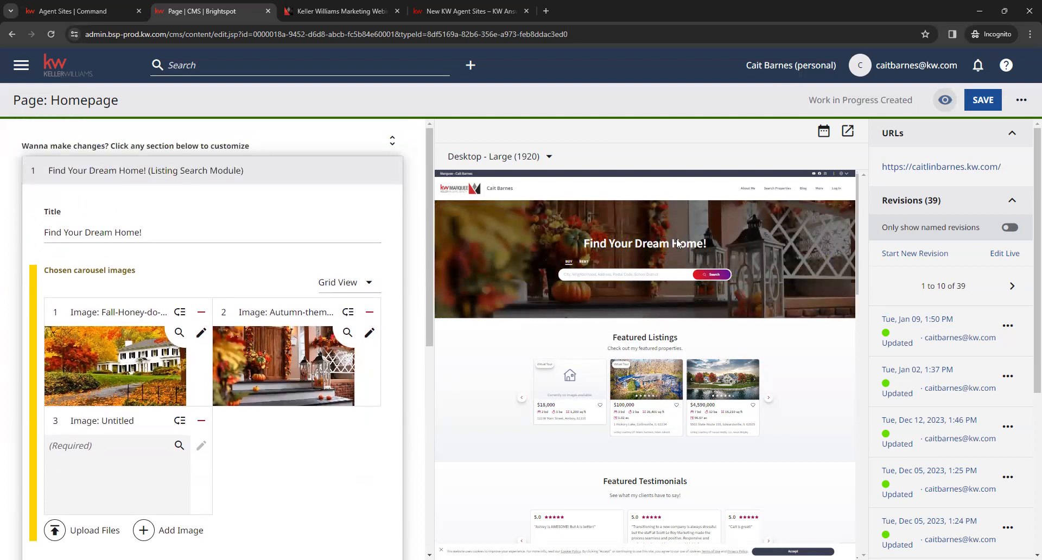
Step: Check the banner headline in the preview against the section's Title field and collapse the Find Your Dream Home! section
drag(713, 243, 570, 243)
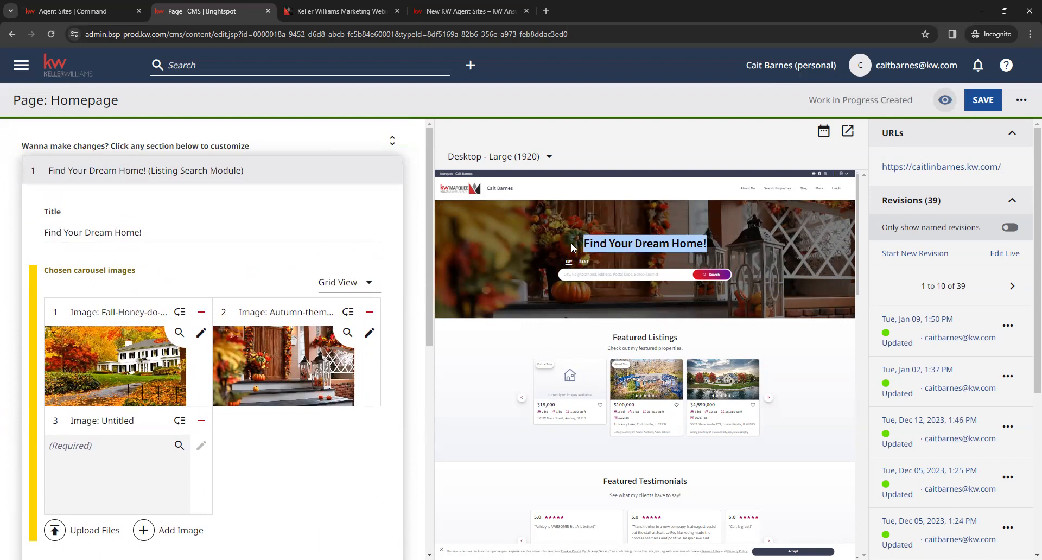
click(570, 242)
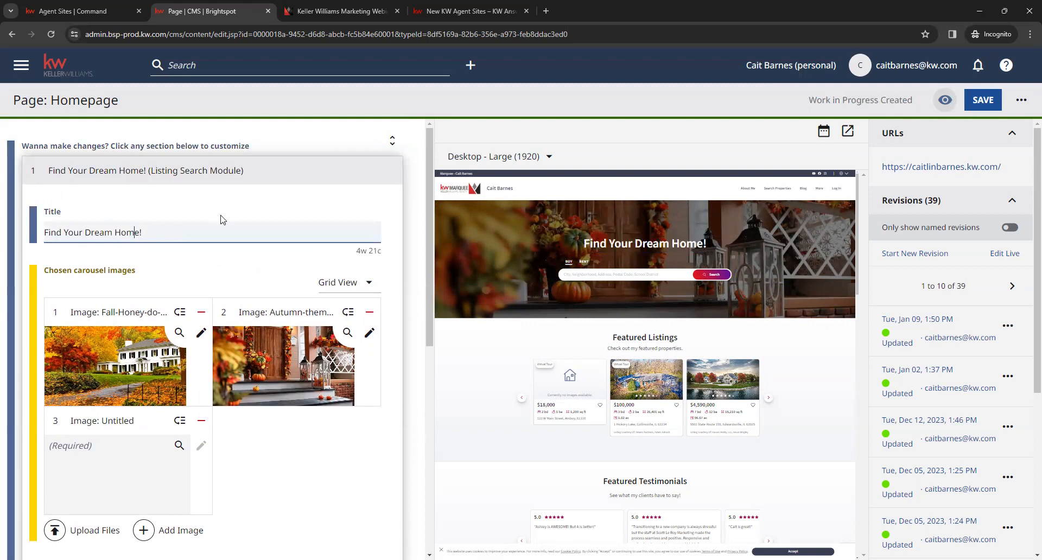
click(391, 437)
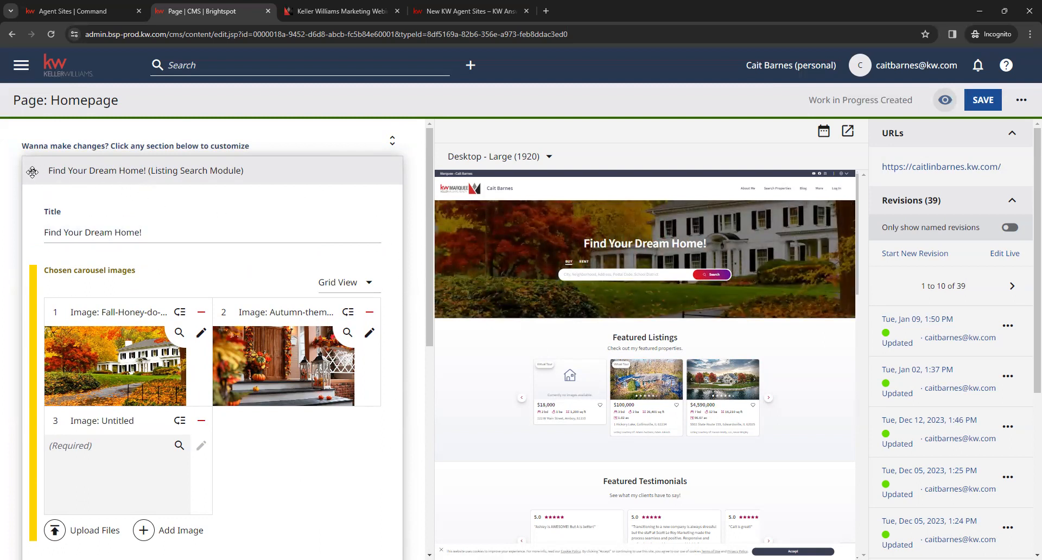
click(69, 170)
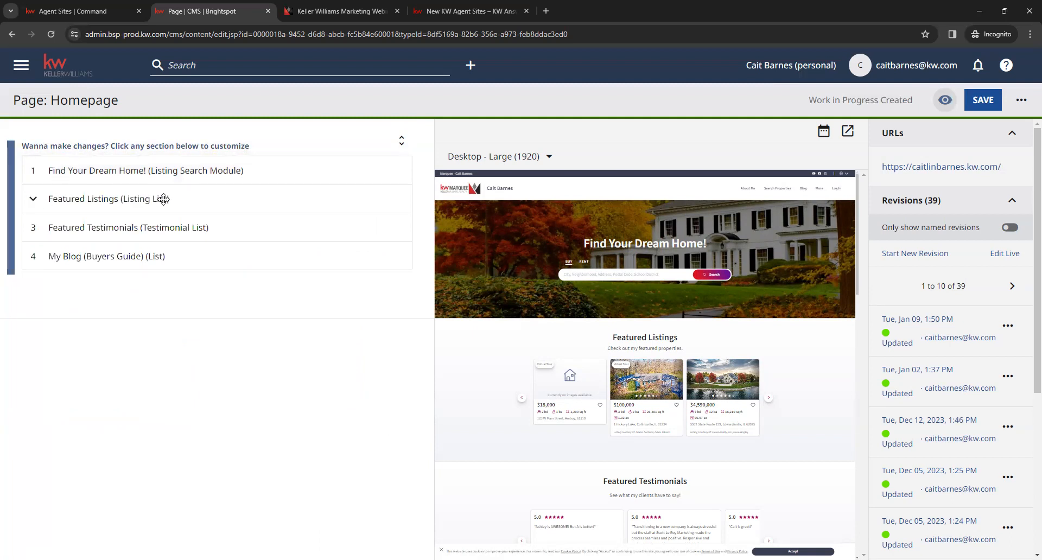
Step: Expand the Featured Listings section and check the Add Listings options, keeping Dynamic
click(234, 202)
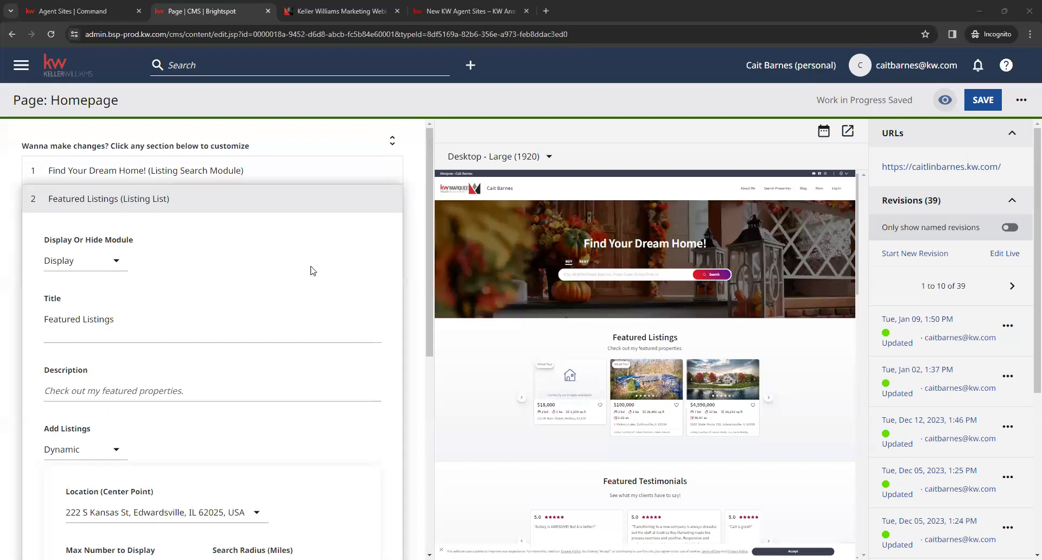
scroll(372, 304, down, 4)
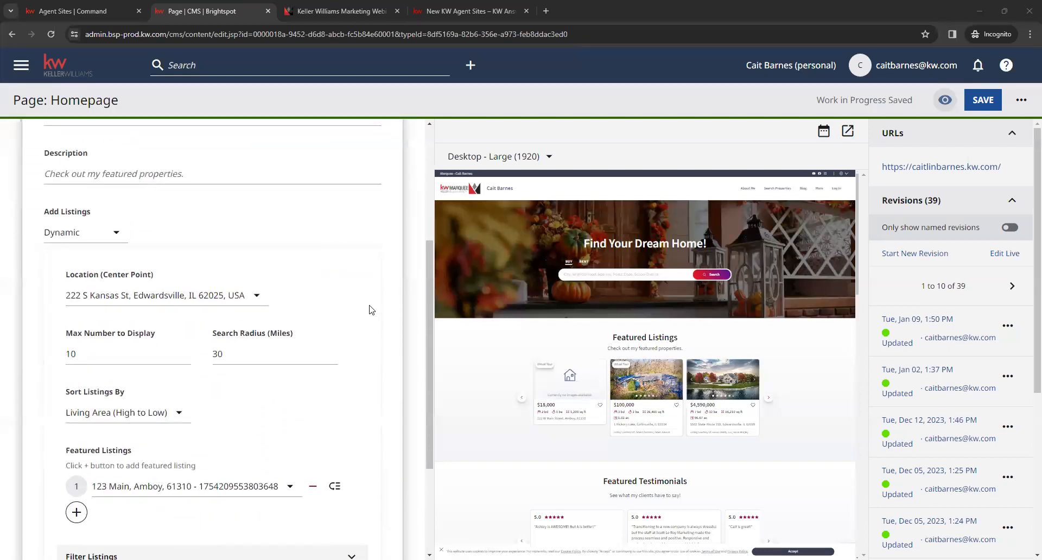
scroll(368, 310, up, 2)
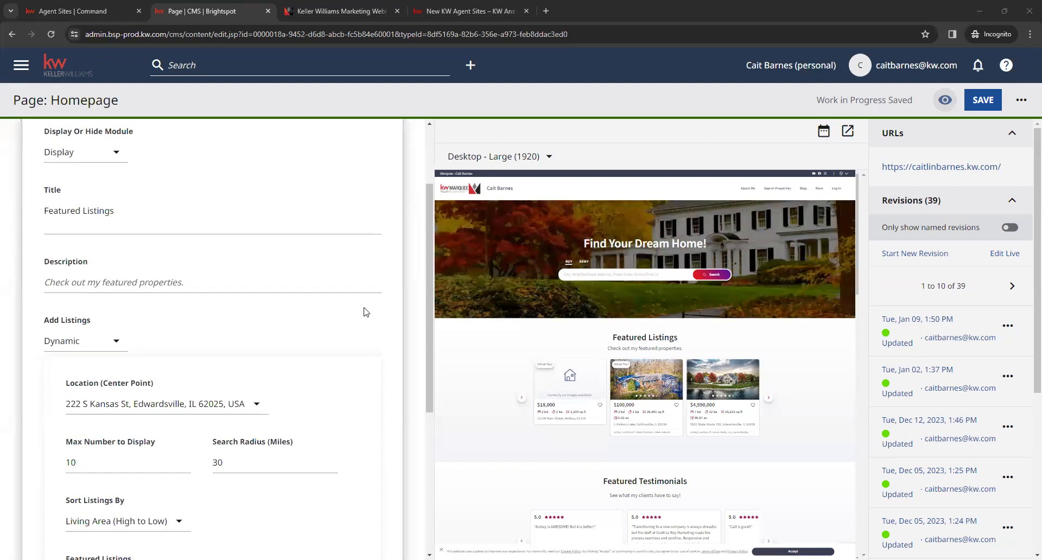
click(117, 342)
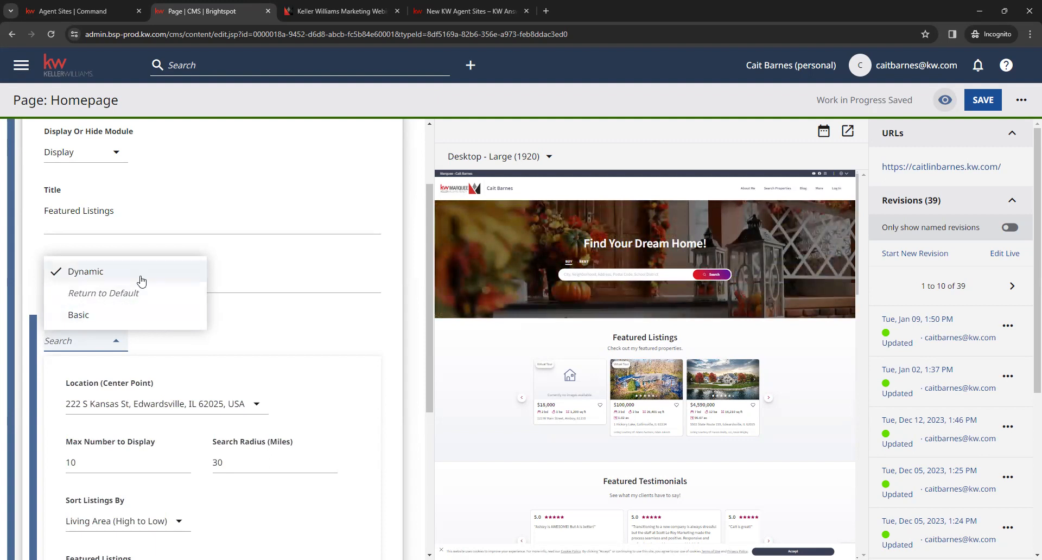
click(311, 333)
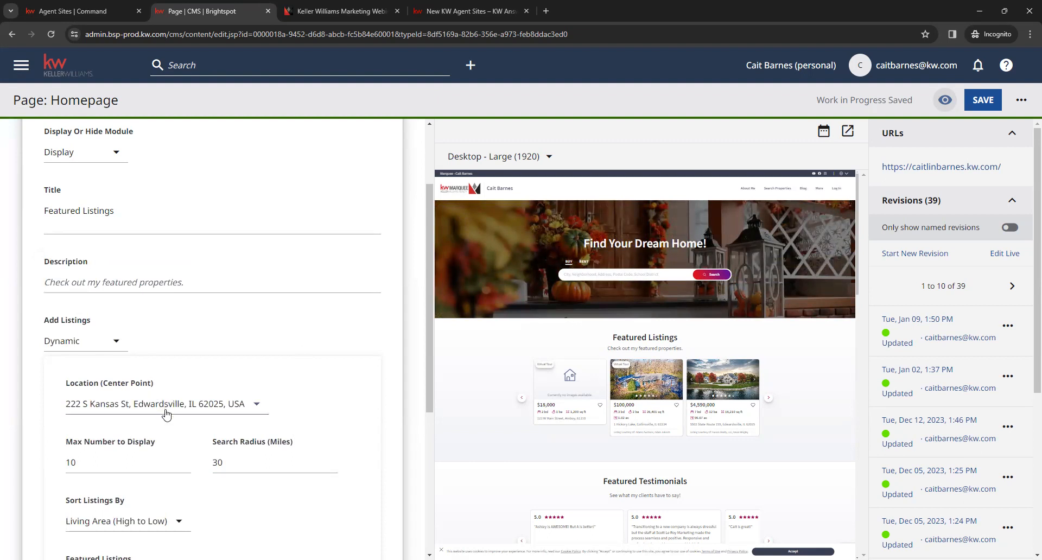
Step: Check the Max Number to Display and Search Radius (Miles) fields of the dynamic featured listings
scroll(162, 414, down, 1)
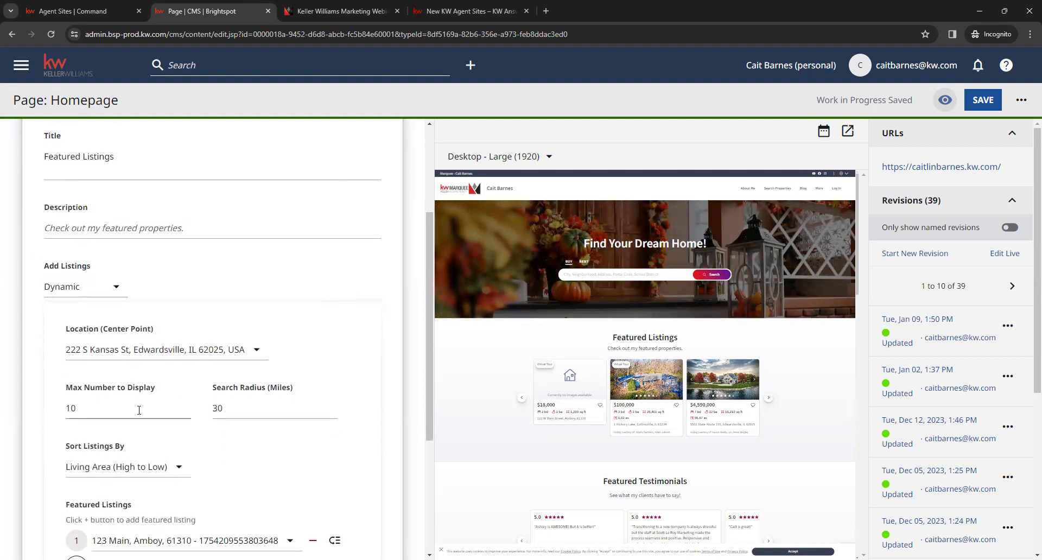
click(139, 409)
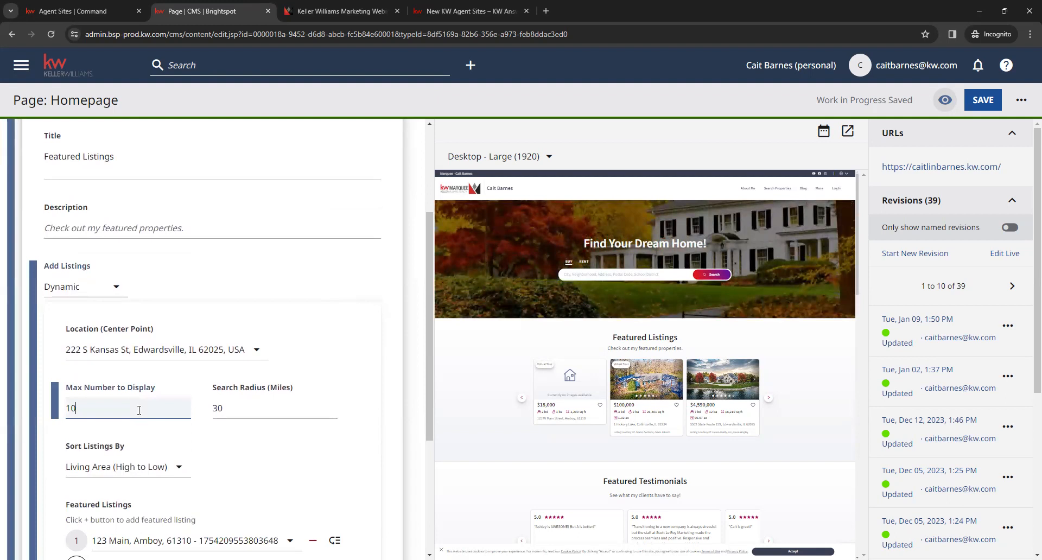
click(245, 416)
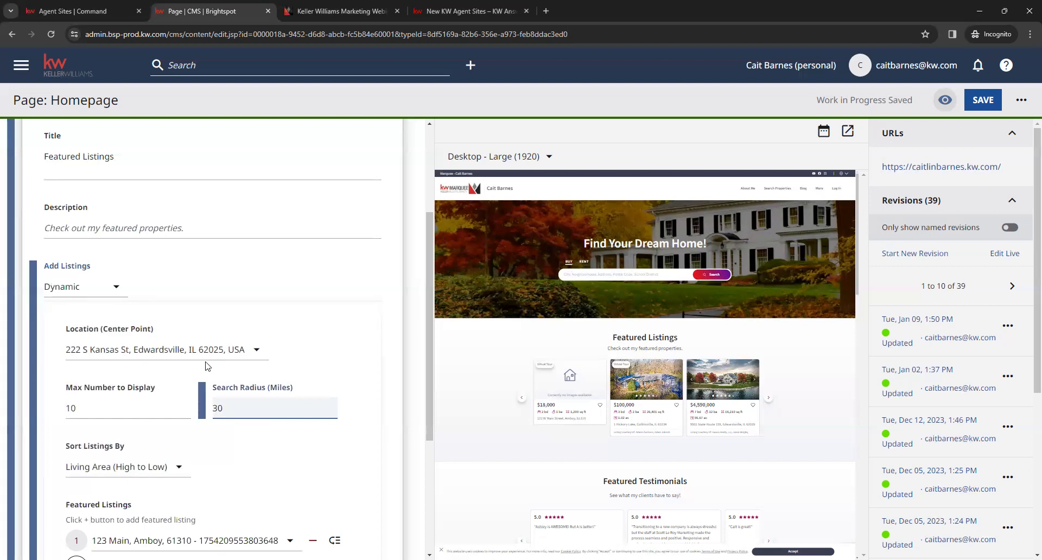
Step: Compare the Dynamic and Basic choices for Add Listings in the Featured Listings section, keeping Dynamic
click(239, 436)
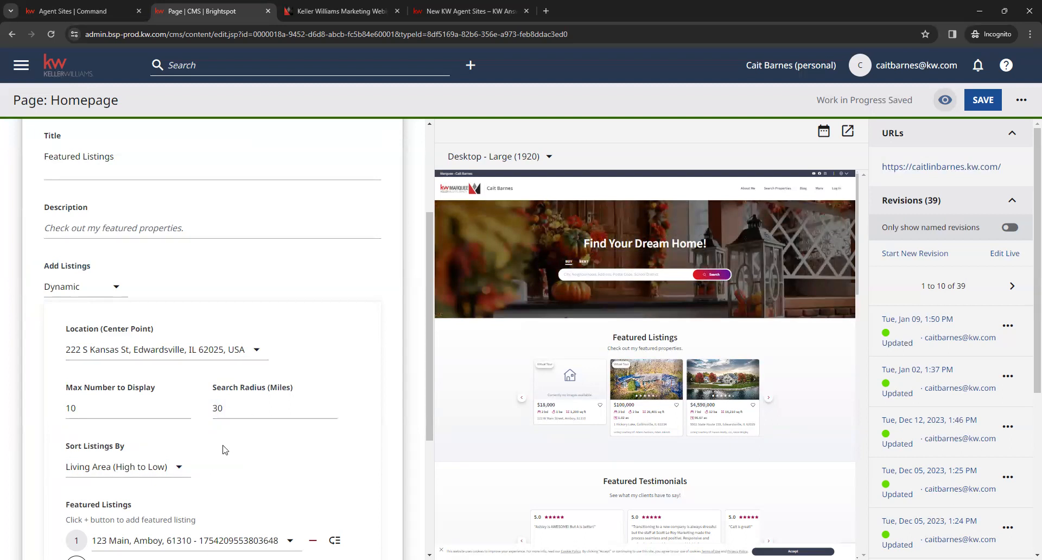
click(116, 287)
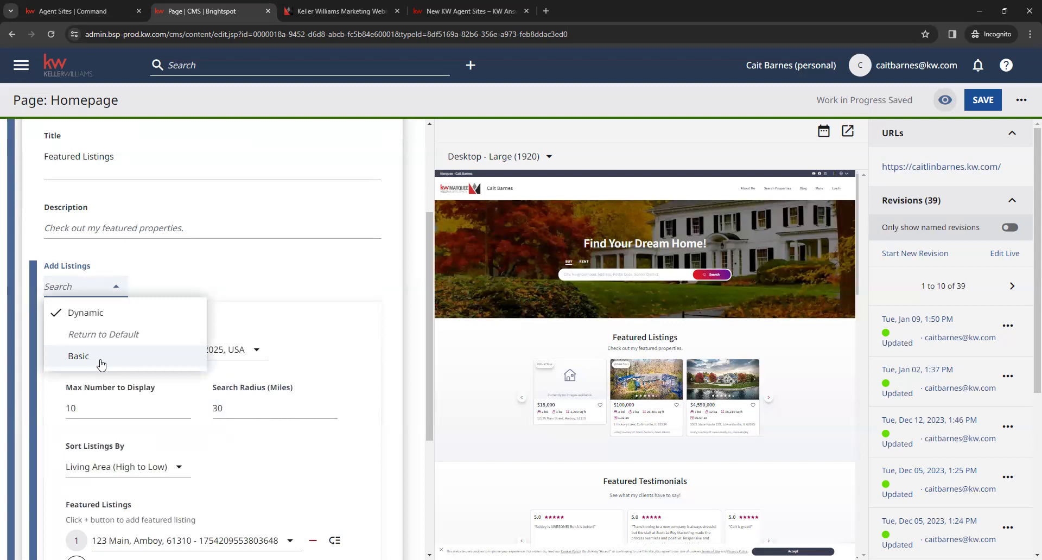
click(365, 328)
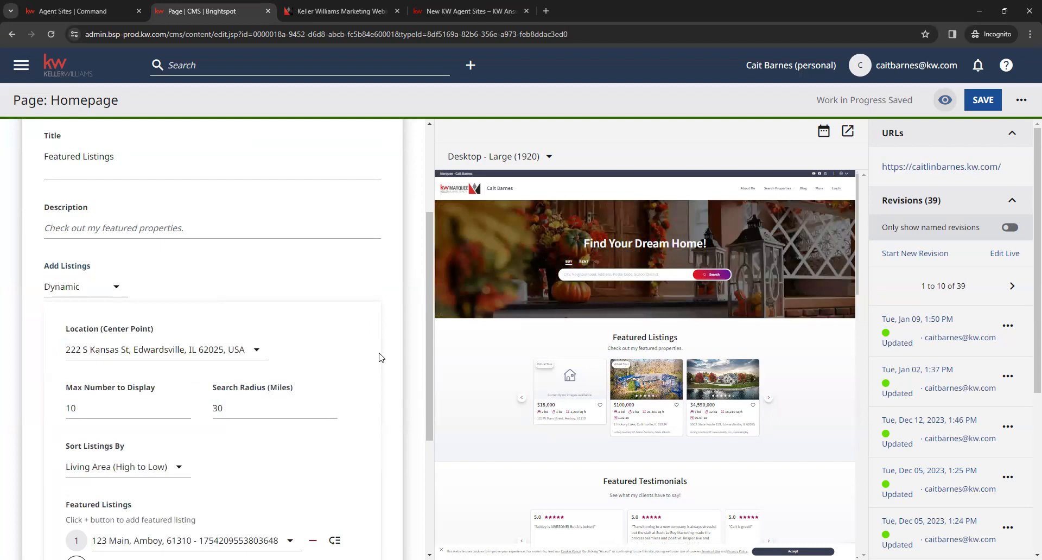
click(115, 288)
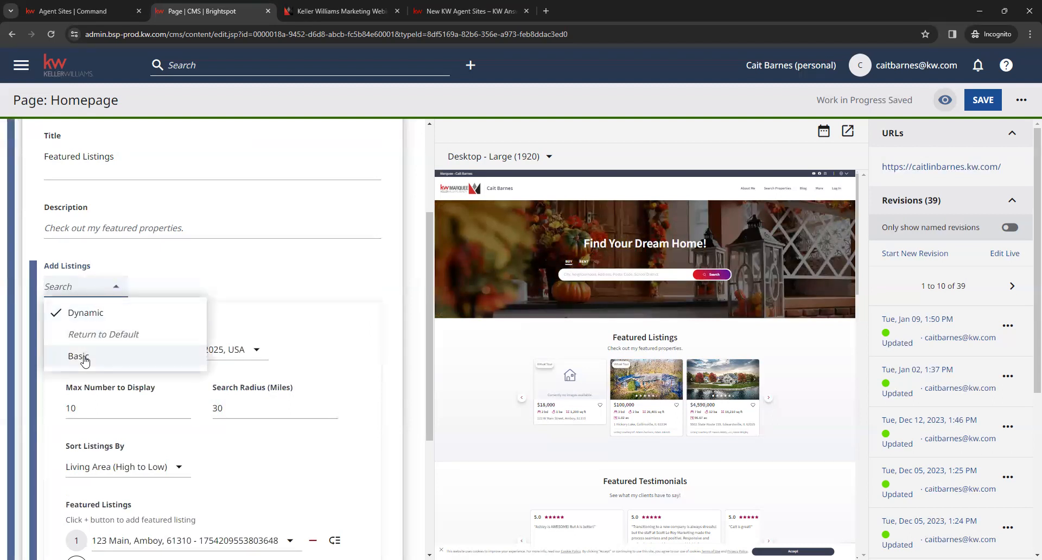
click(293, 326)
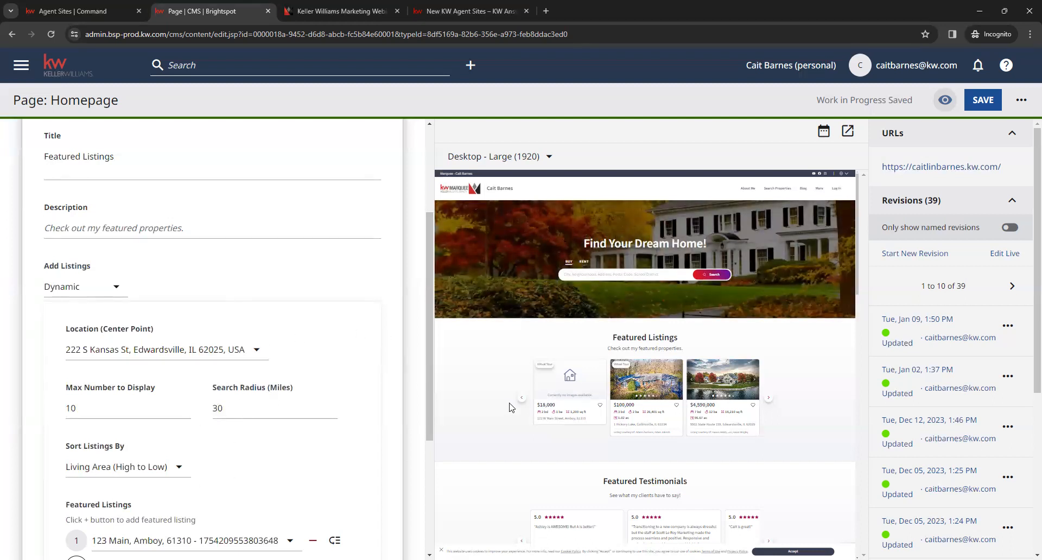
Step: Add a second, empty entry to the Featured Listings list within the dynamic listing settings
scroll(349, 362, down, 1)
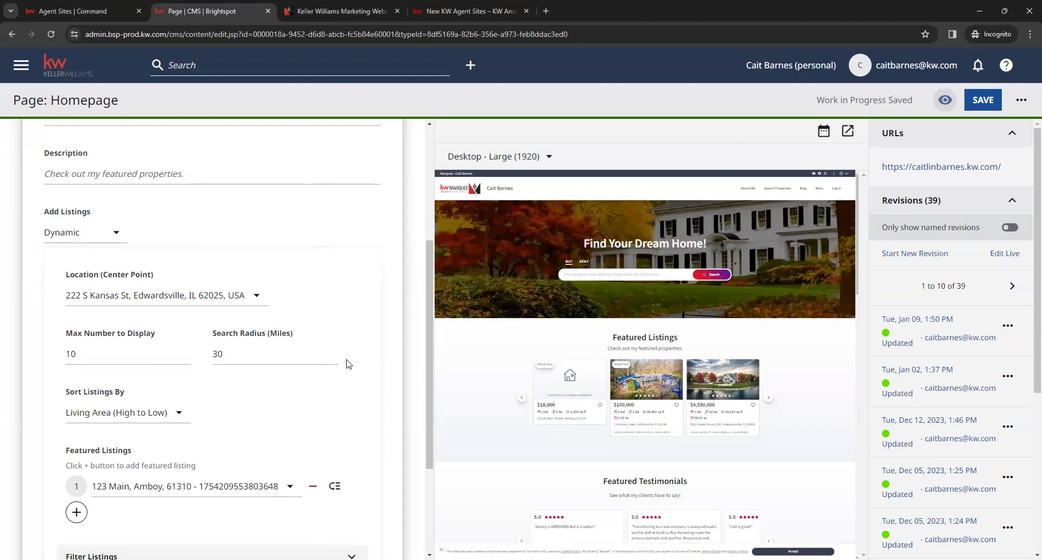
scroll(348, 371, down, 1)
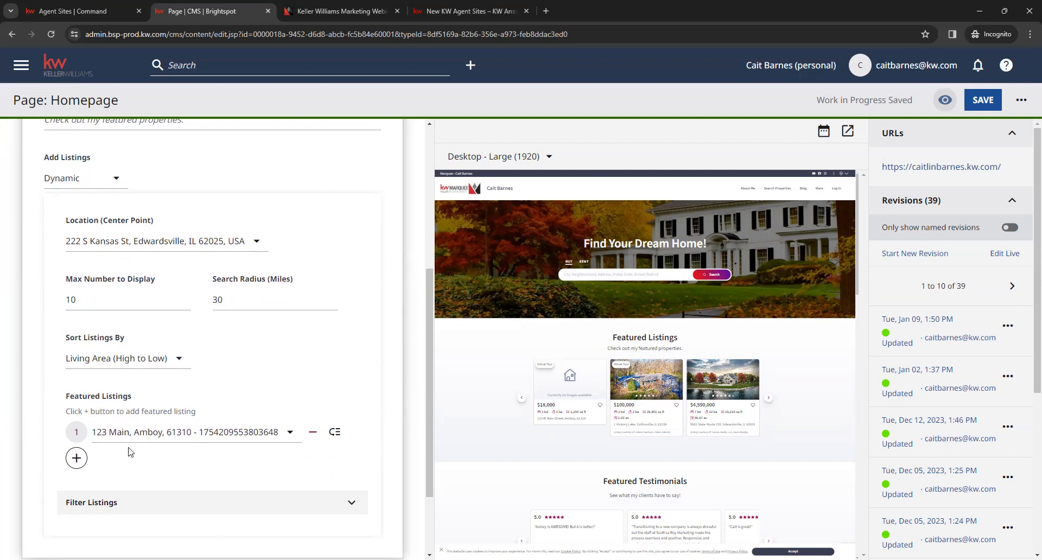
click(76, 458)
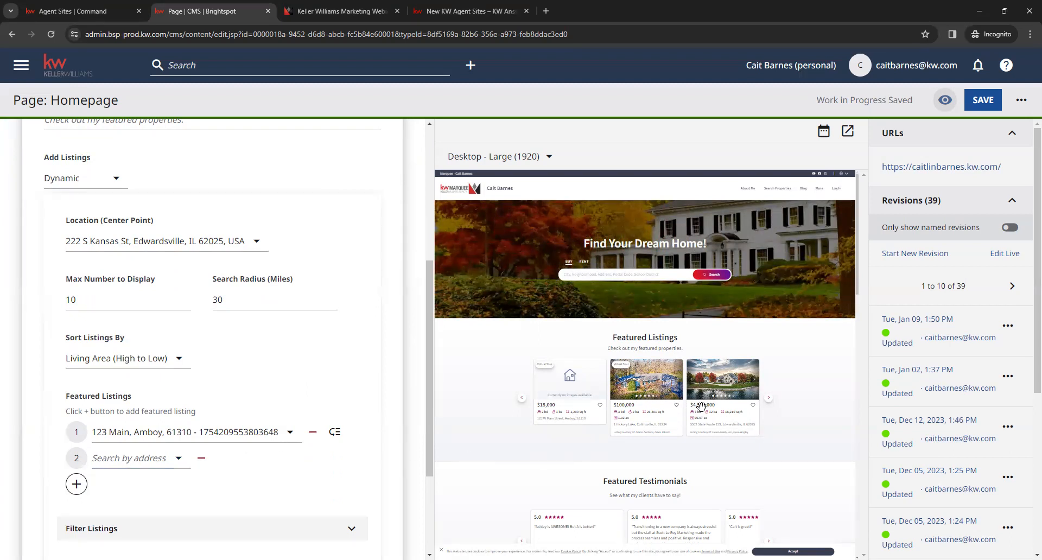
Step: Browse forward and back through the Featured Listings carousel in the page preview
click(769, 399)
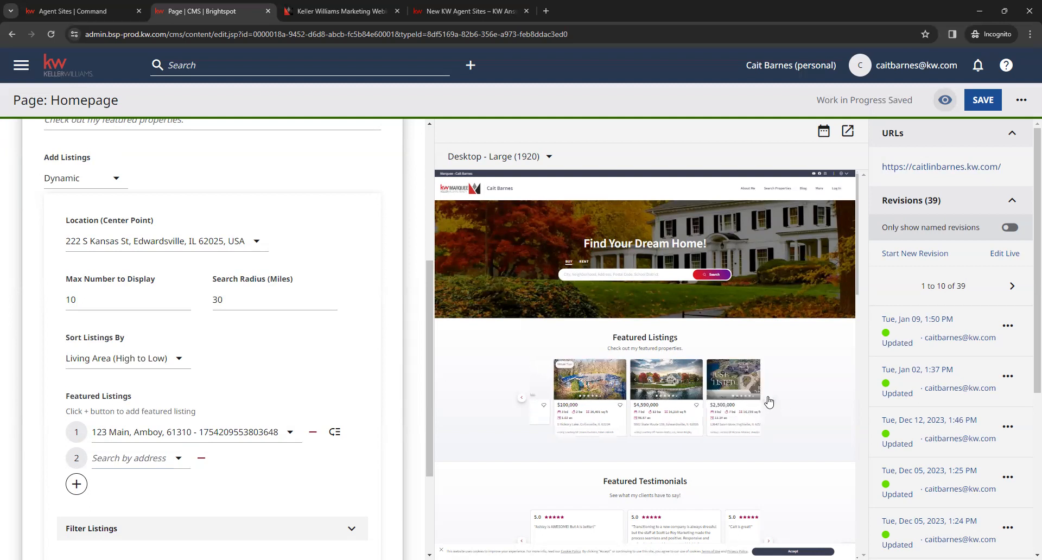
click(769, 401)
click(769, 401)
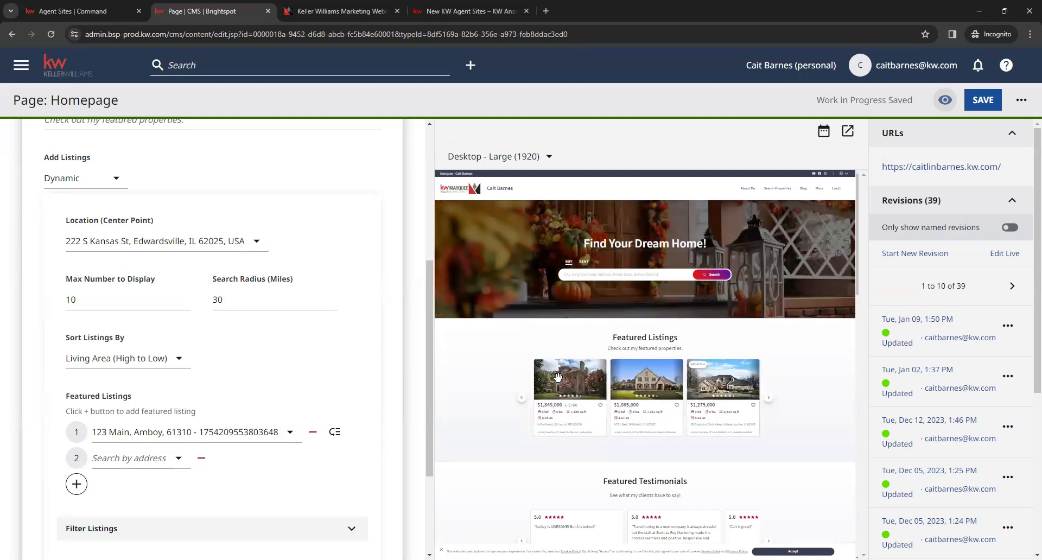
click(522, 401)
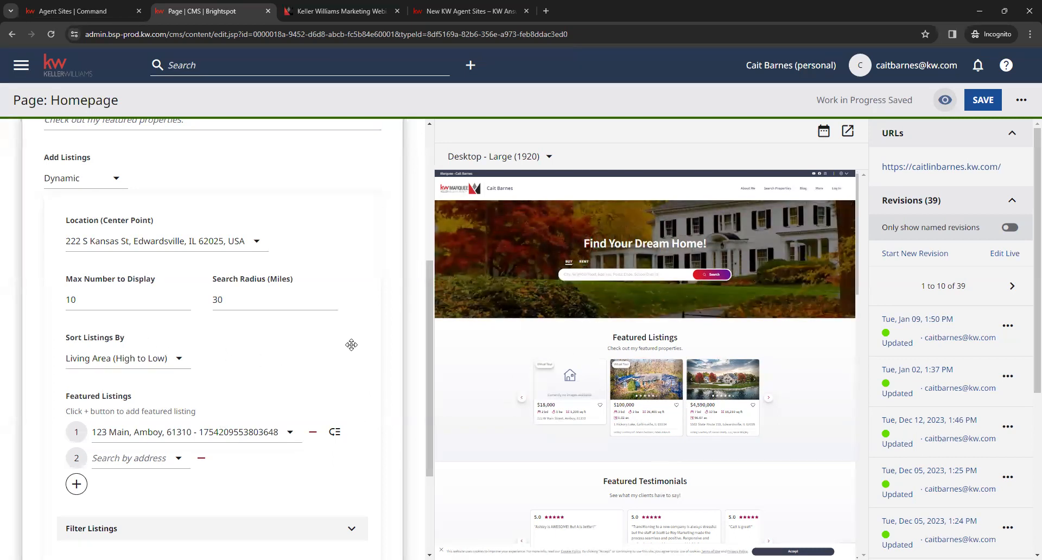
Step: Expand the Filter Listings settings of the dynamic featured listings
scroll(361, 341, down, 2)
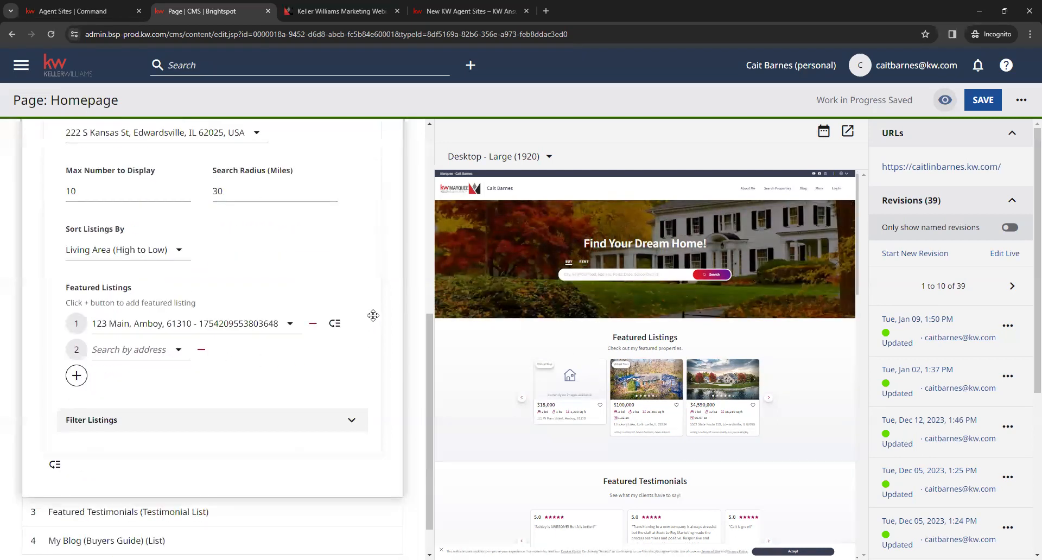
click(350, 421)
scroll(355, 412, down, 4)
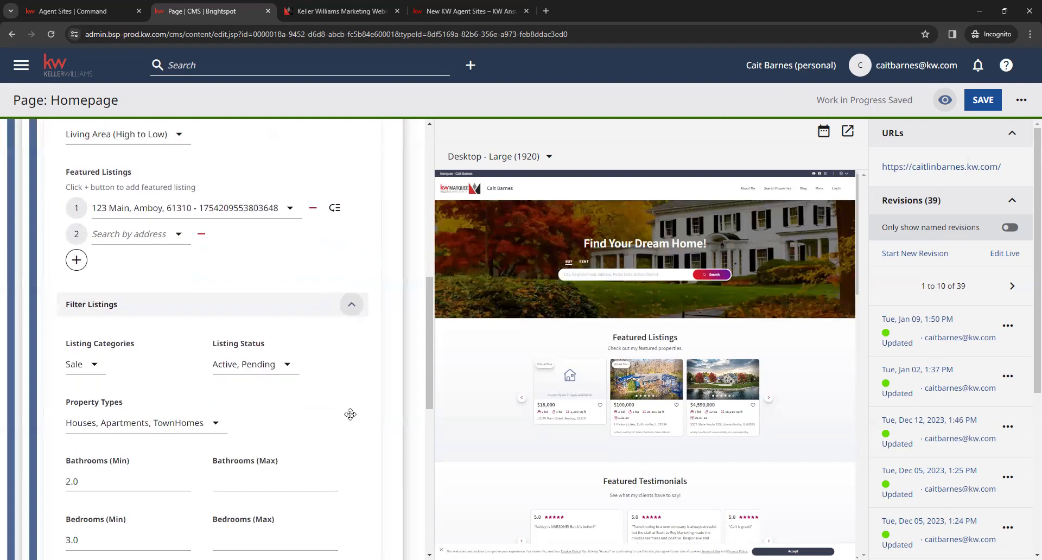
Step: Try adding Sold and Rent to the Listing Categories filter, and deselect both again so only Sale is kept
click(94, 264)
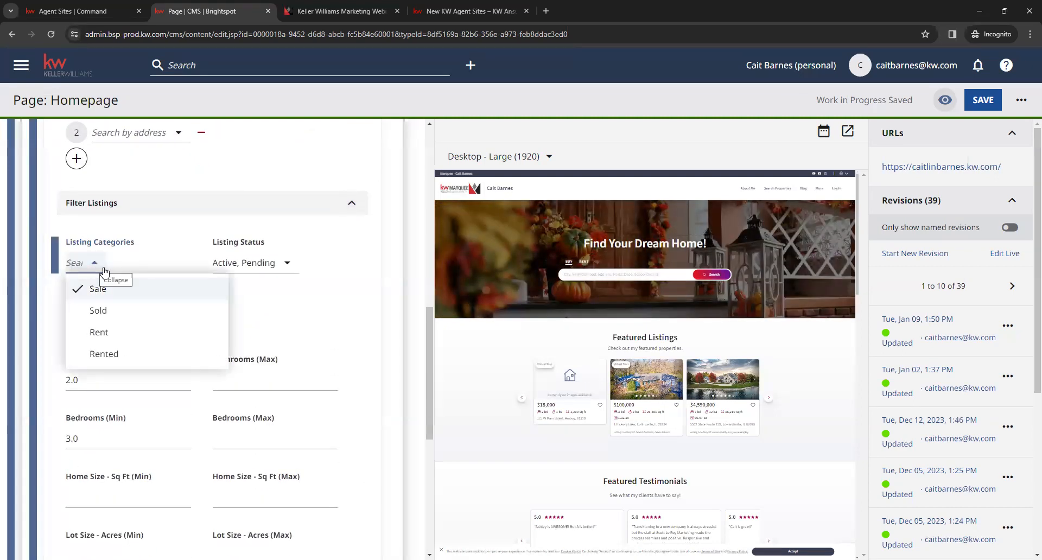
click(135, 313)
click(130, 329)
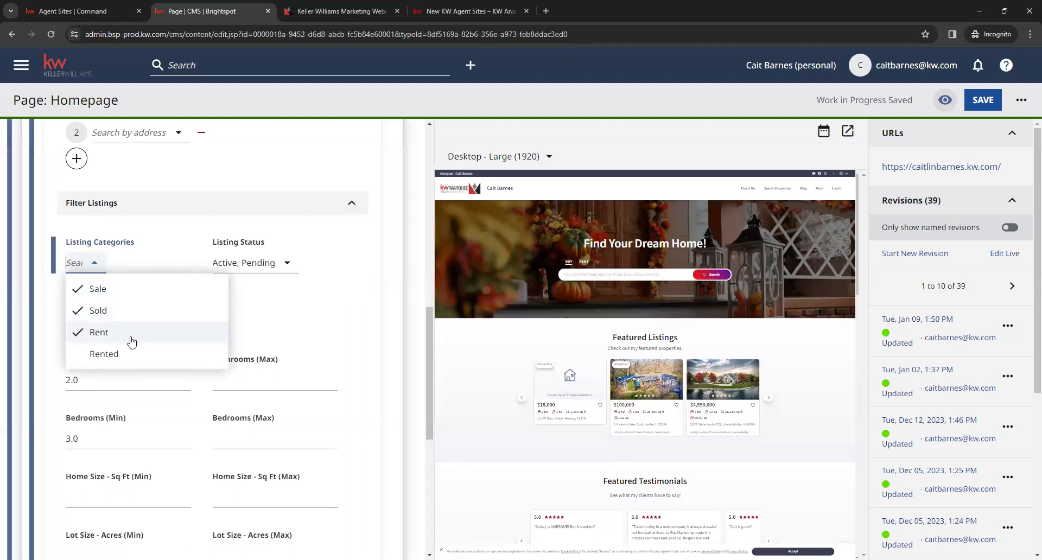
click(119, 335)
click(116, 315)
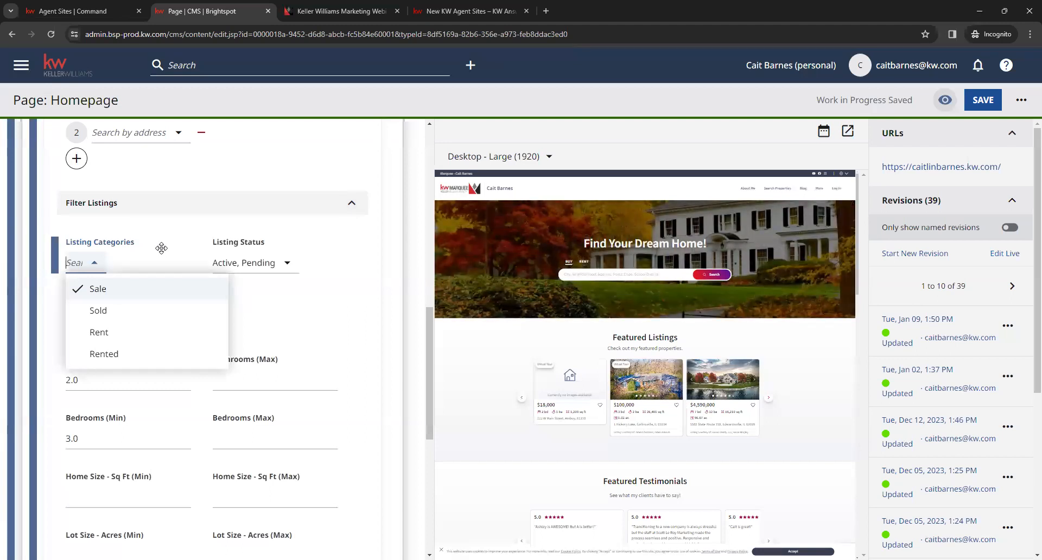
click(161, 247)
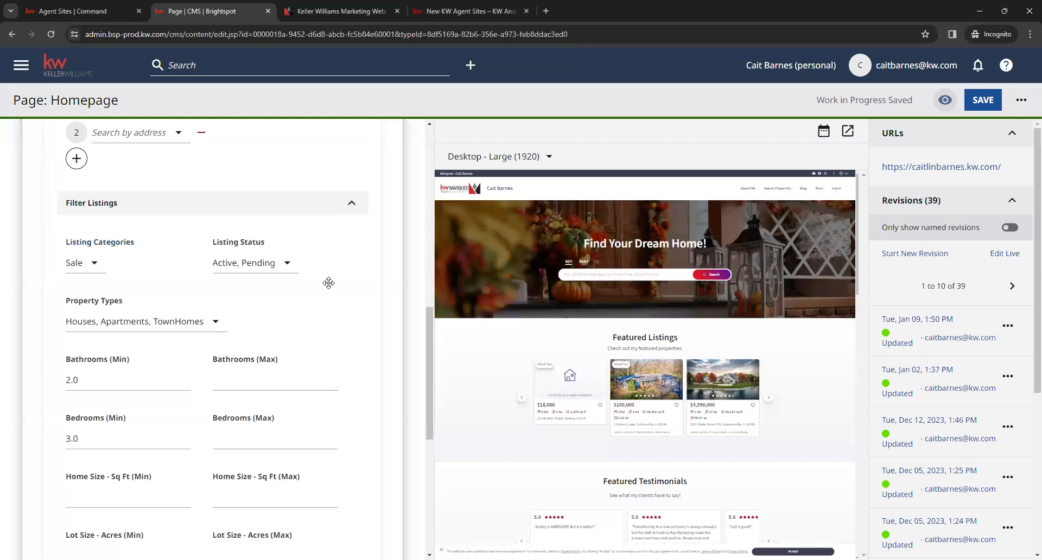
Step: Check the Listing Status filter options, switching Pending off and back on
click(286, 265)
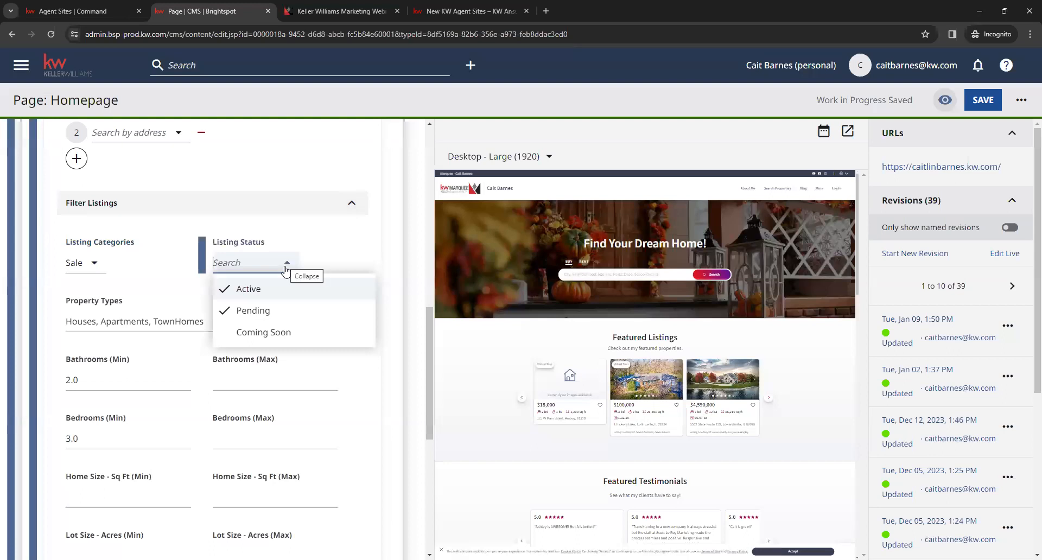
click(277, 310)
click(291, 309)
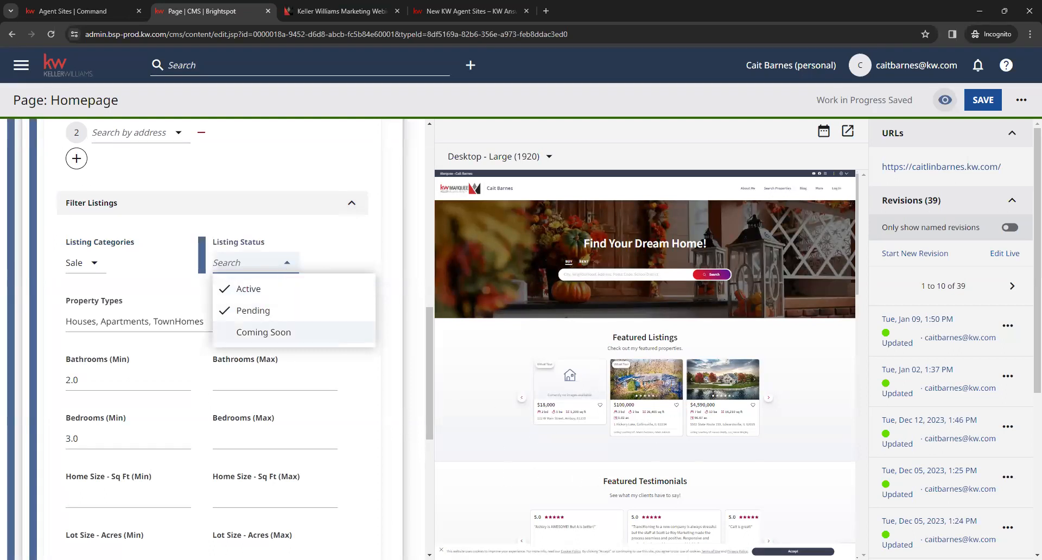
click(388, 260)
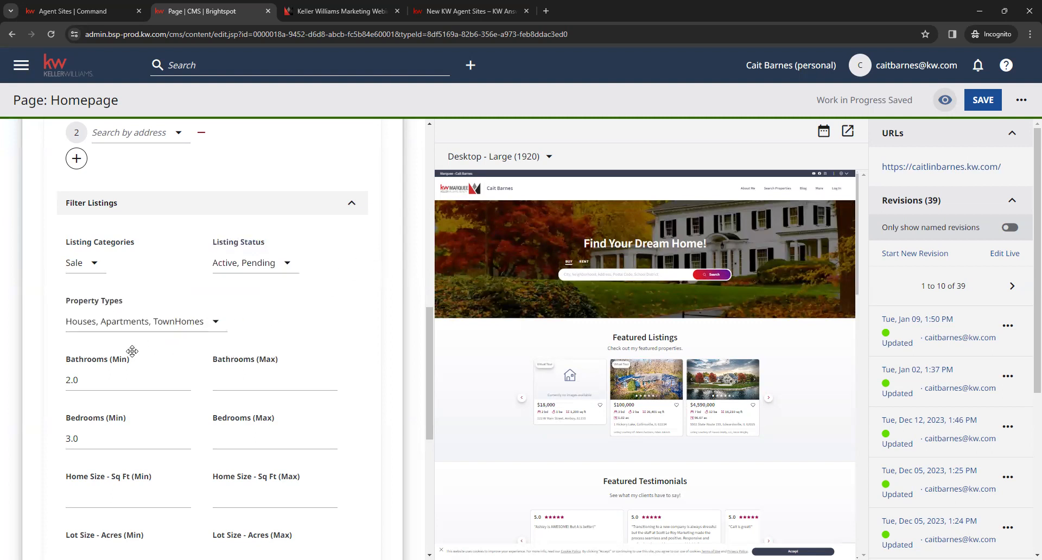
Step: Review the Property Types options, the minimum and maximum filter fields from bathrooms to price, and the Keywords list
click(217, 327)
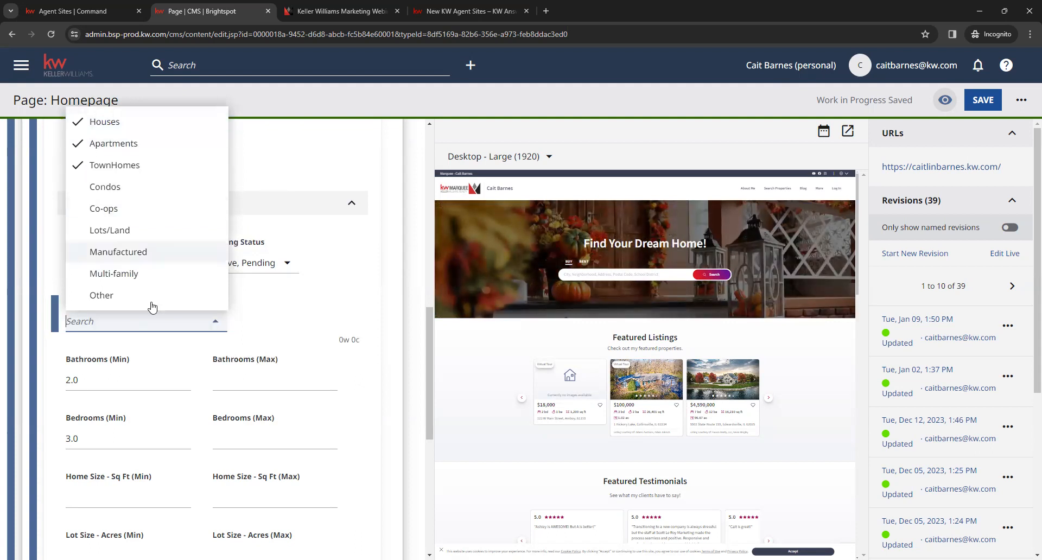
click(313, 308)
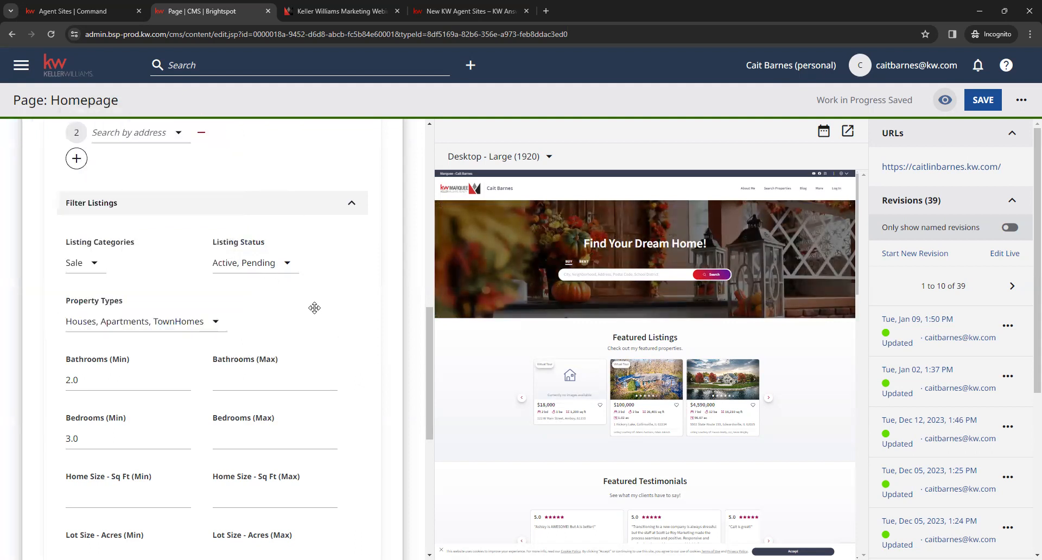
scroll(314, 308, down, 3)
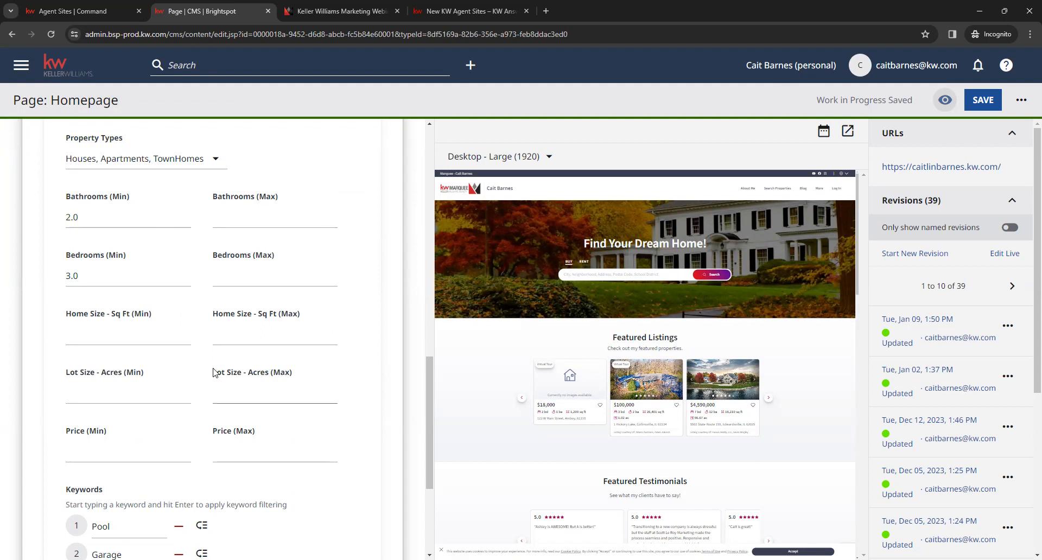
scroll(212, 372, down, 1)
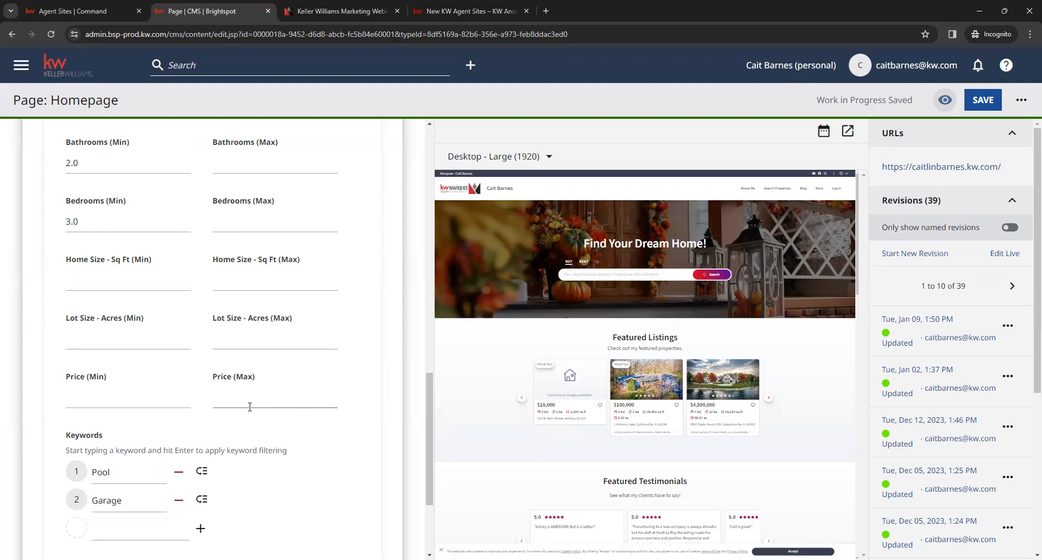
scroll(250, 406, down, 3)
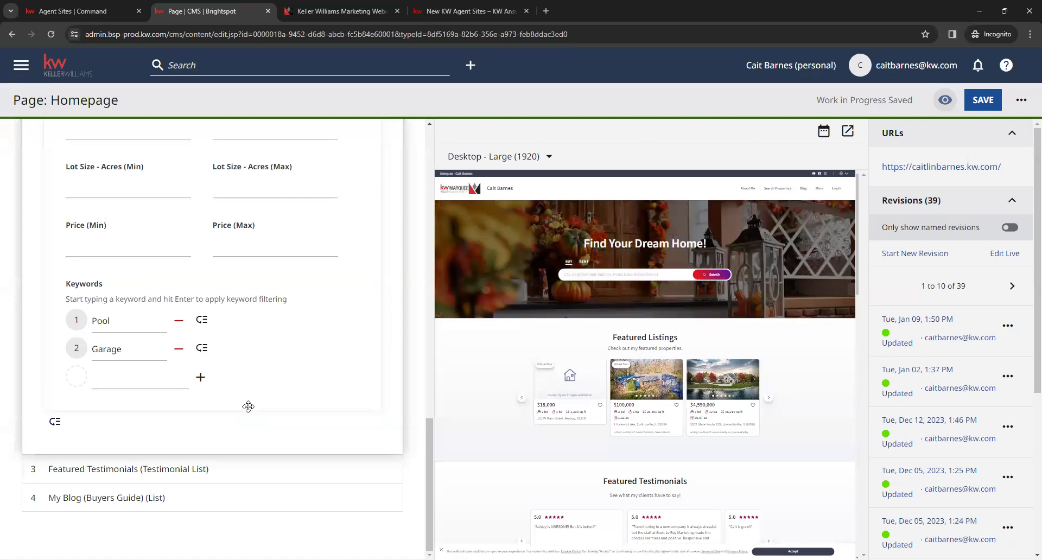
Step: Mark the Garage and Pool keywords for removal from the listing filters and restore both
click(178, 350)
click(179, 322)
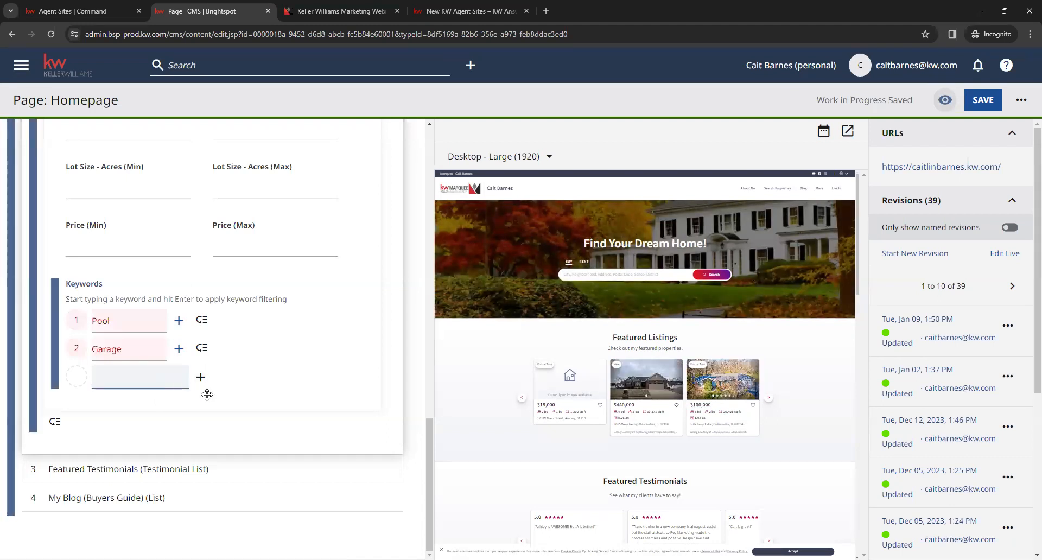
click(179, 321)
click(179, 349)
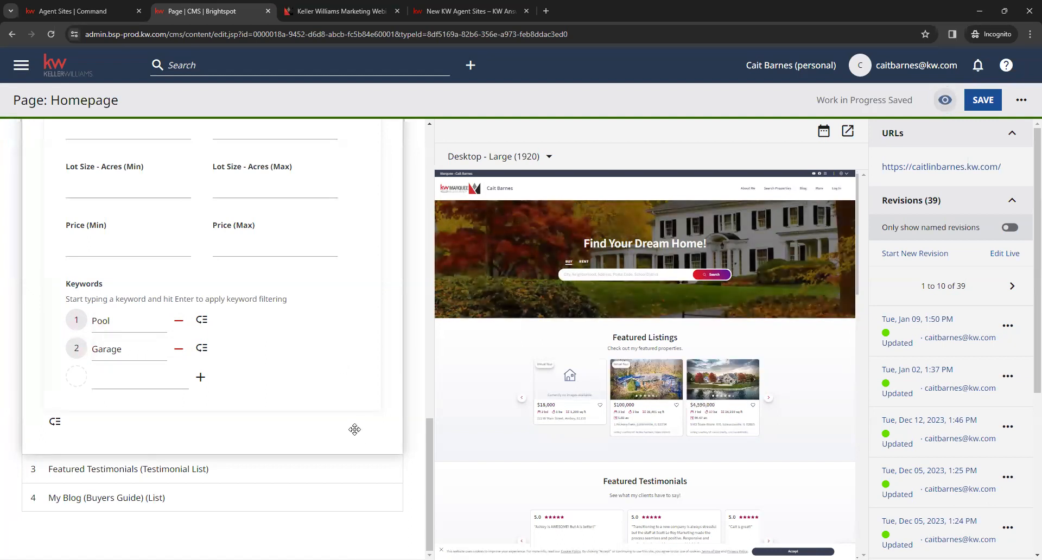
Step: Collapse the Featured Listings section and expand Featured Testimonials to compare it with the testimonials in the preview
scroll(354, 402, up, 12)
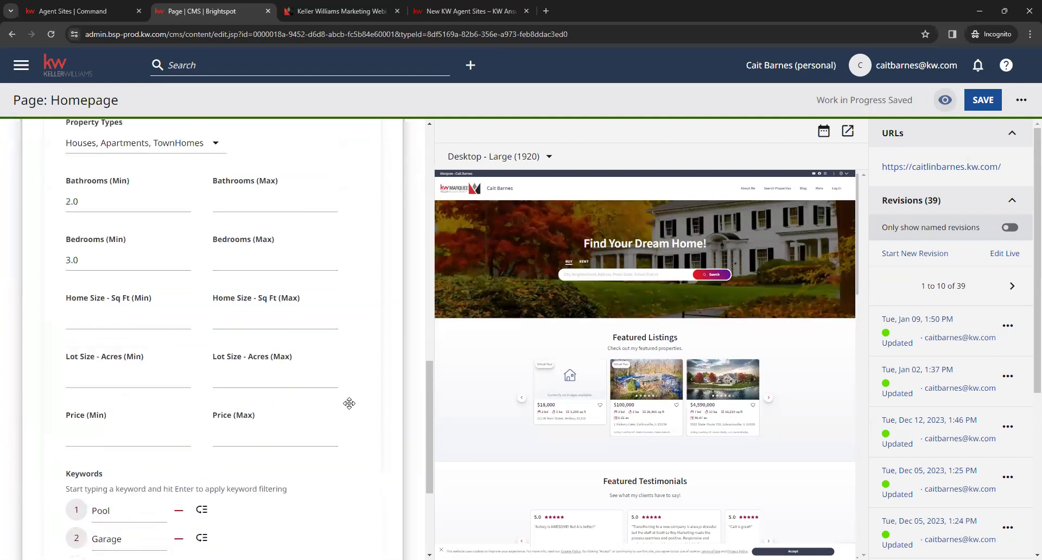
scroll(352, 442, up, 7)
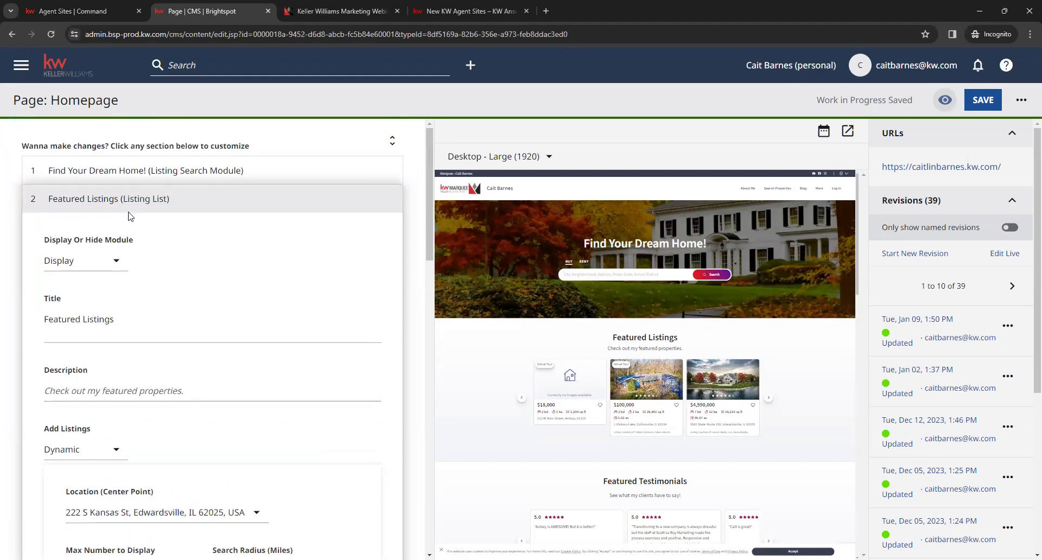
click(78, 199)
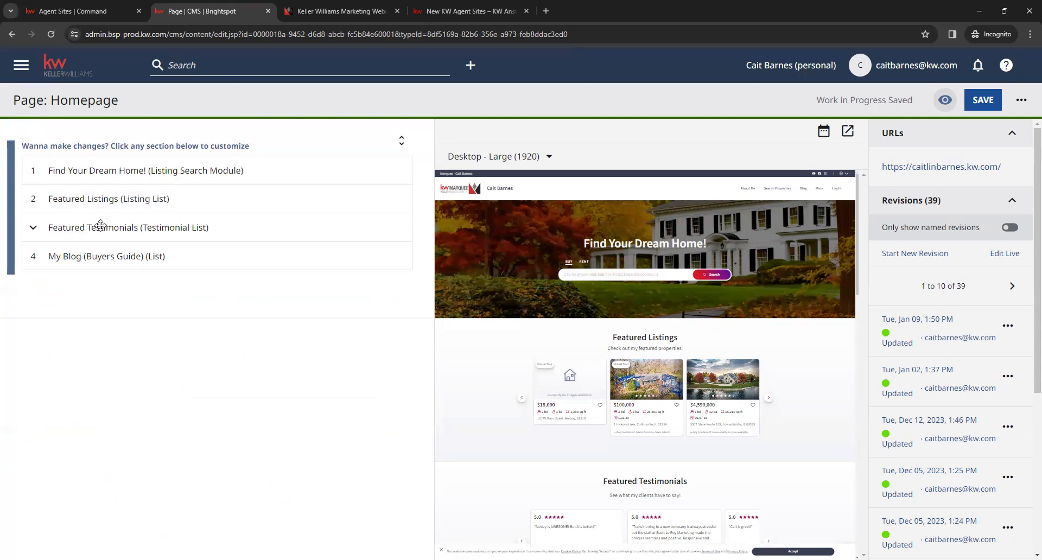
click(253, 231)
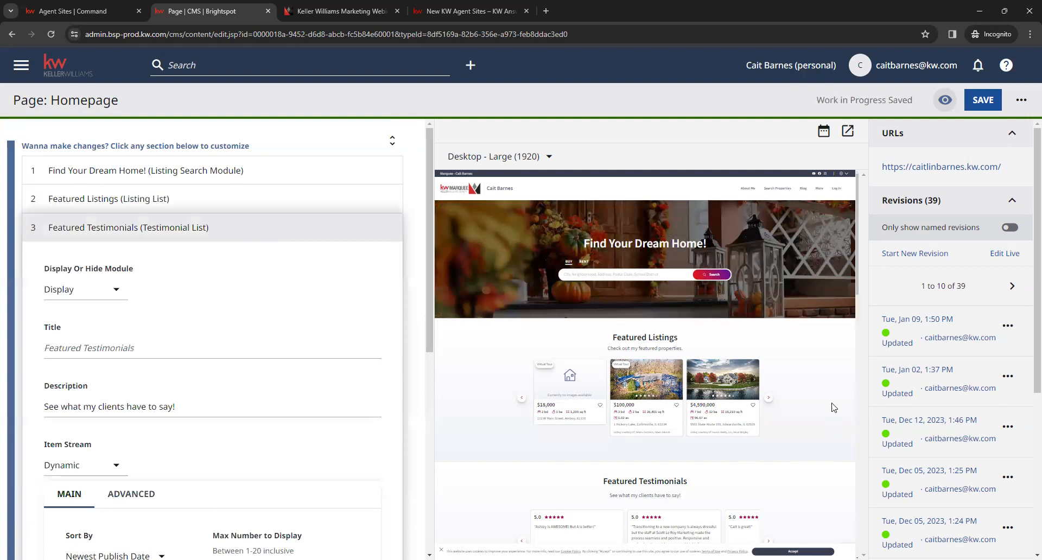
scroll(796, 416, down, 1)
scroll(796, 417, down, 4)
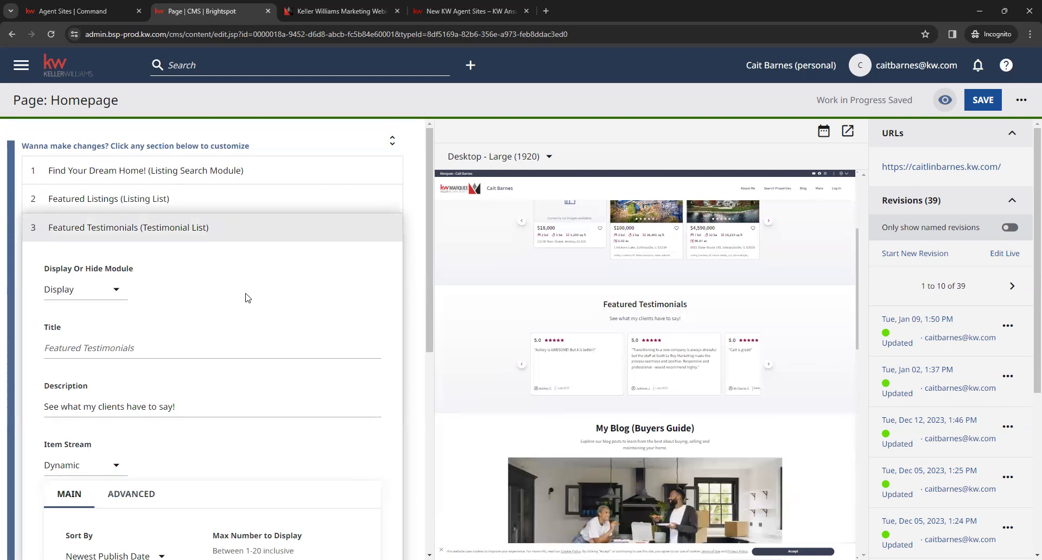
Step: Check the Display Or Hide Module options of Featured Testimonials, keeping Display, and open the section's Title field for editing
click(111, 297)
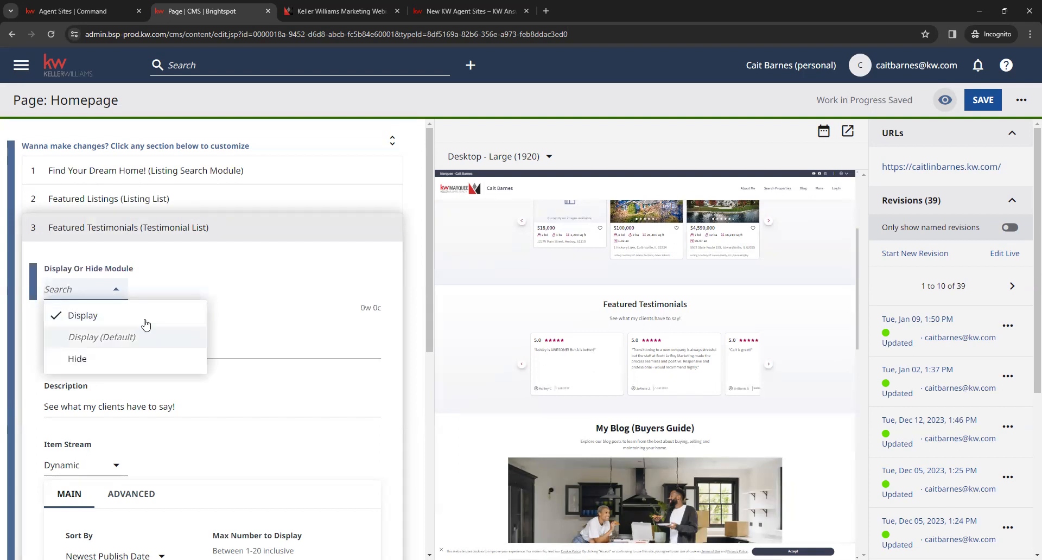
click(226, 277)
scroll(214, 286, down, 1)
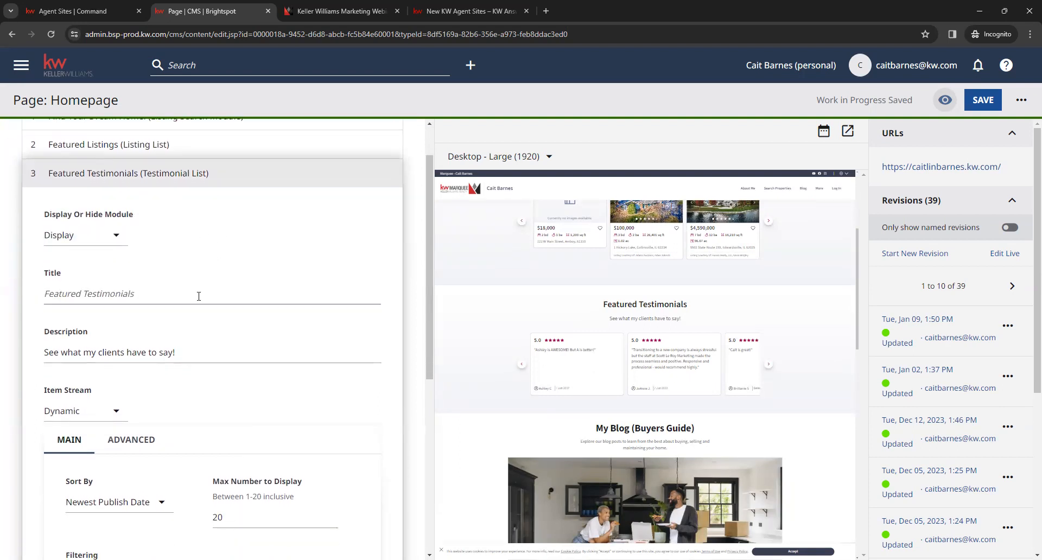
click(196, 299)
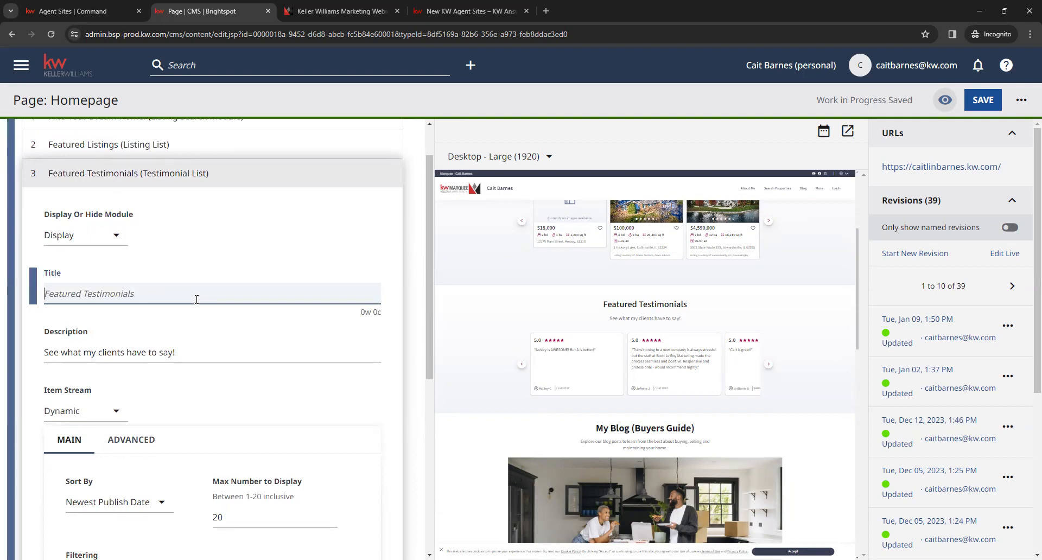
Step: Review the Featured Testimonials description against the preview, and the Item Stream settings down to the list of chosen testimonials
click(204, 353)
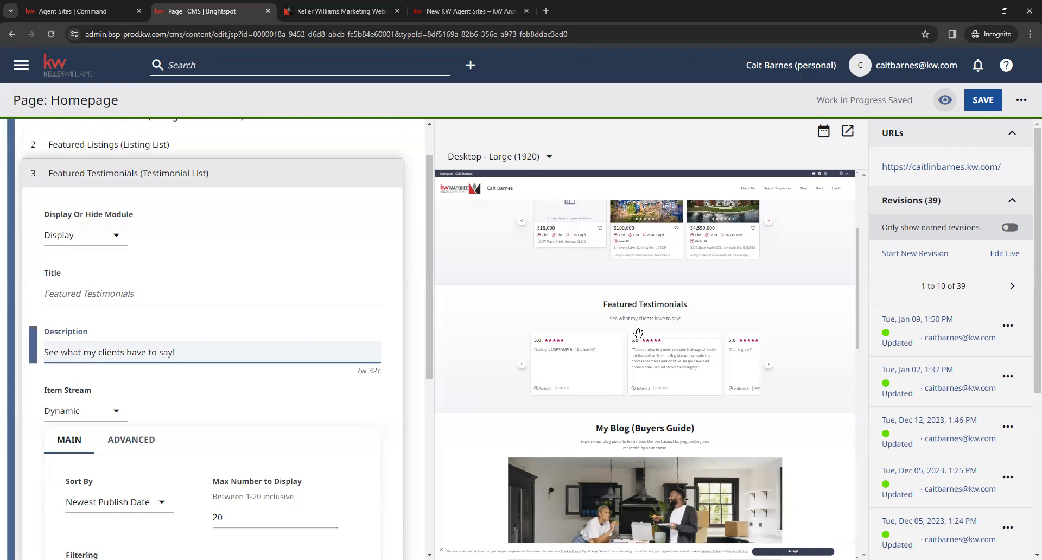
mouse_move(680, 319)
mouse_down()
mouse_move(628, 321)
mouse_move(665, 322)
mouse_up()
click(665, 322)
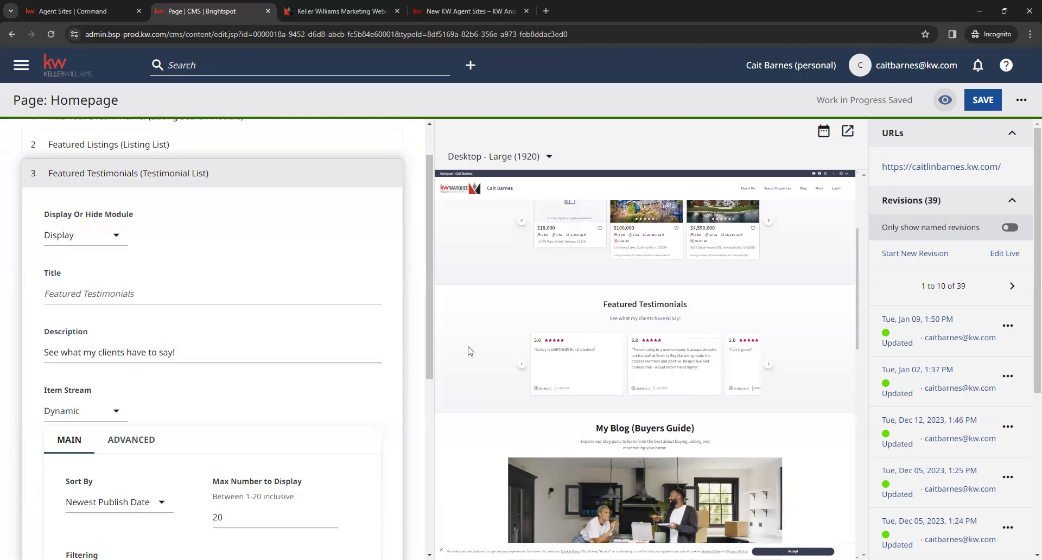
scroll(399, 352, down, 3)
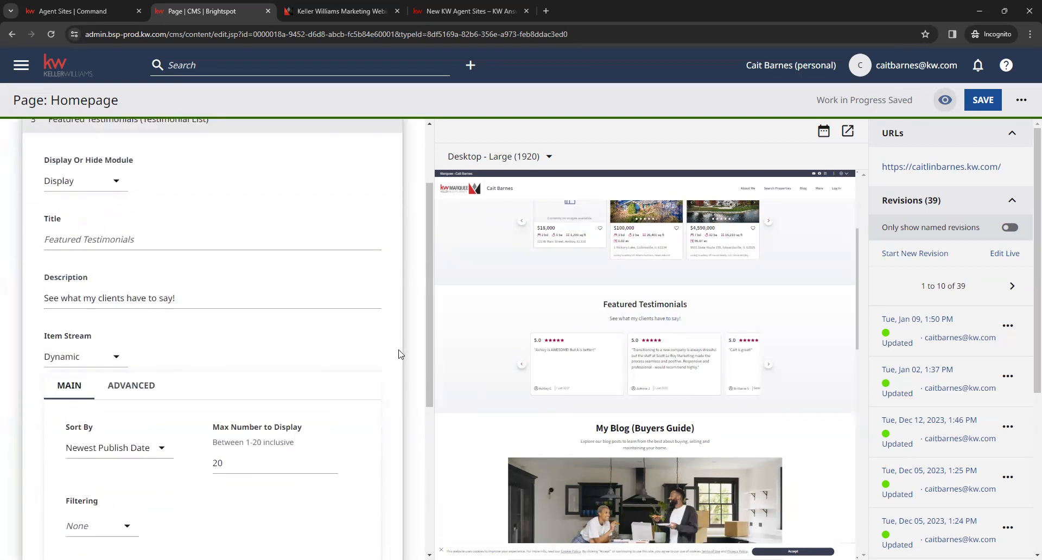
scroll(343, 398, down, 2)
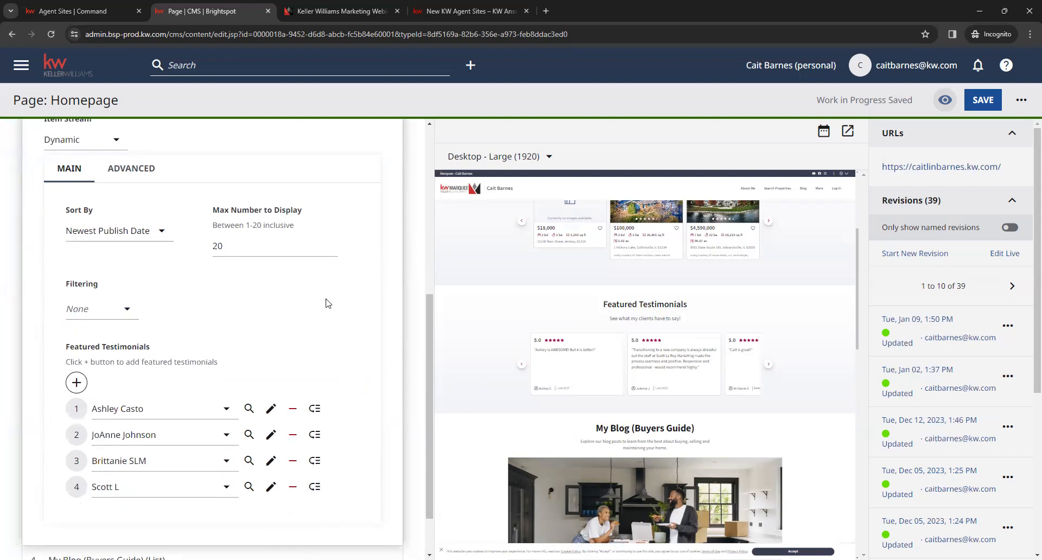
scroll(309, 314, down, 1)
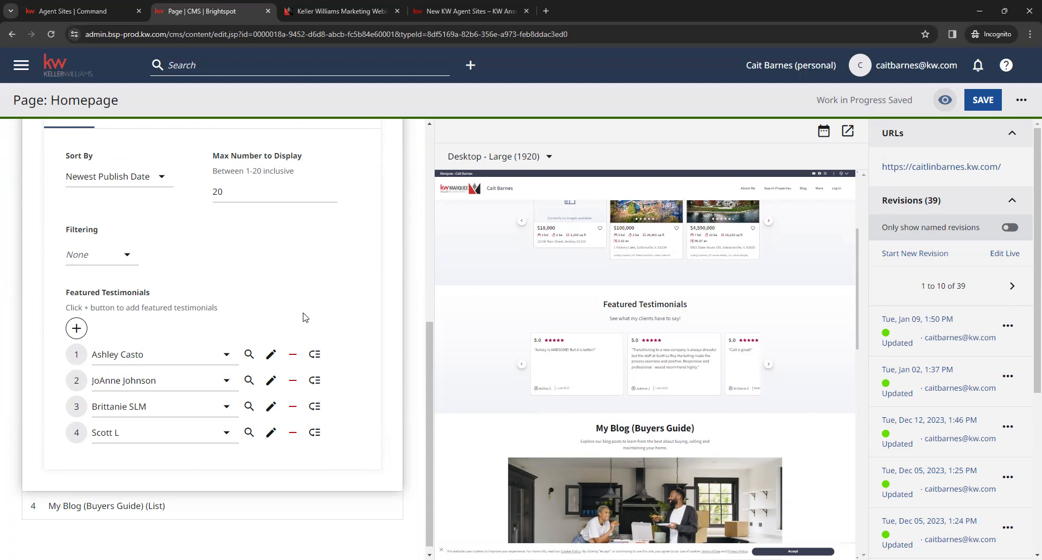
Step: Add an entry to the Featured Testimonials list and start creating a new testimonial for it
click(76, 328)
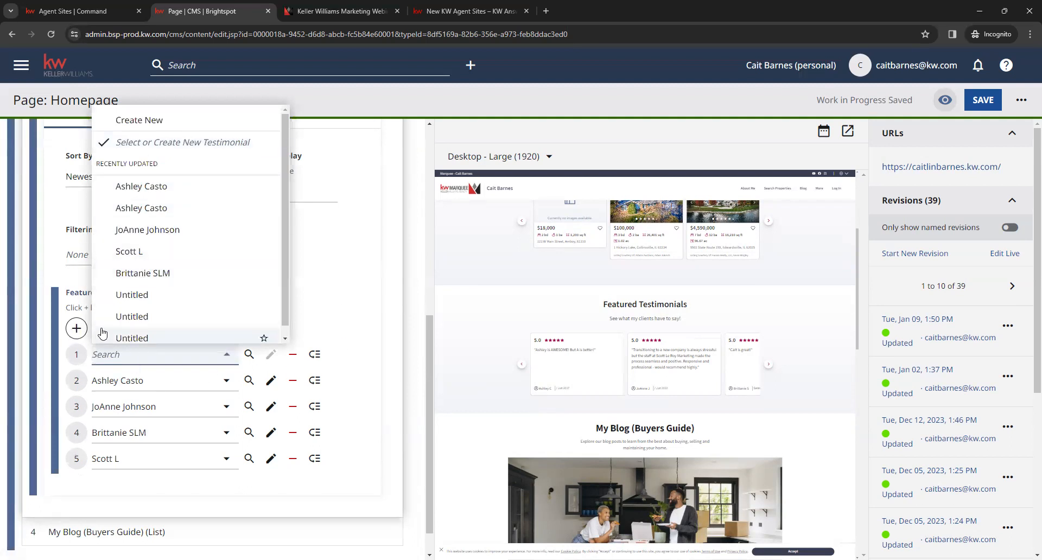
scroll(256, 271, down, 1)
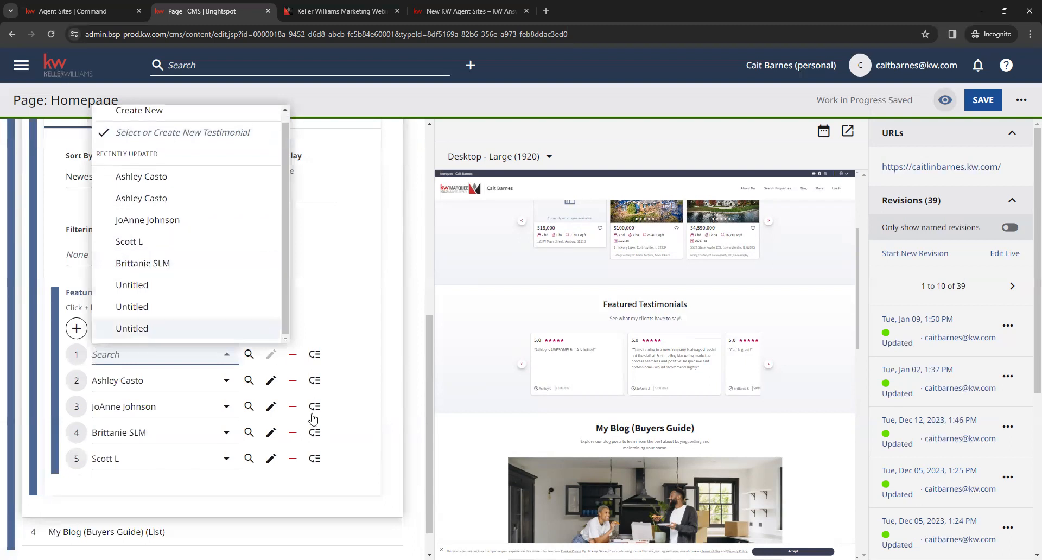
scroll(278, 293, up, 1)
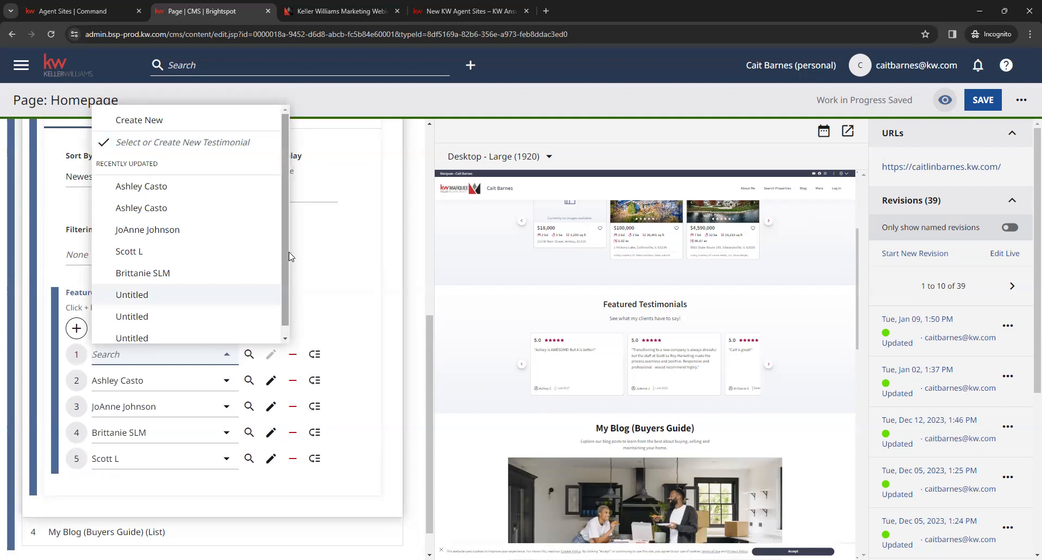
click(187, 128)
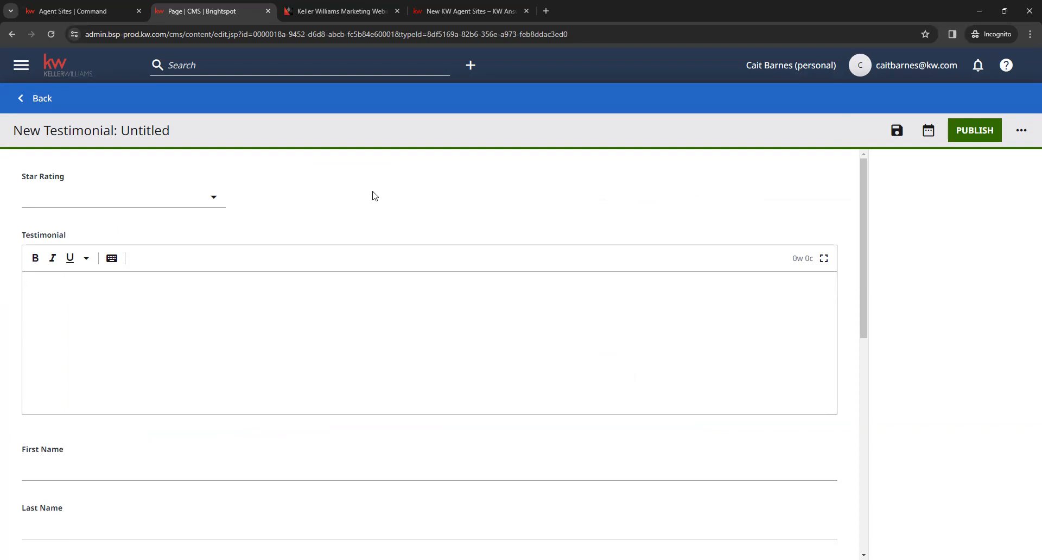
Step: Check the Star Rating choices without picking one, and open the Testimonial text field for editing
click(206, 204)
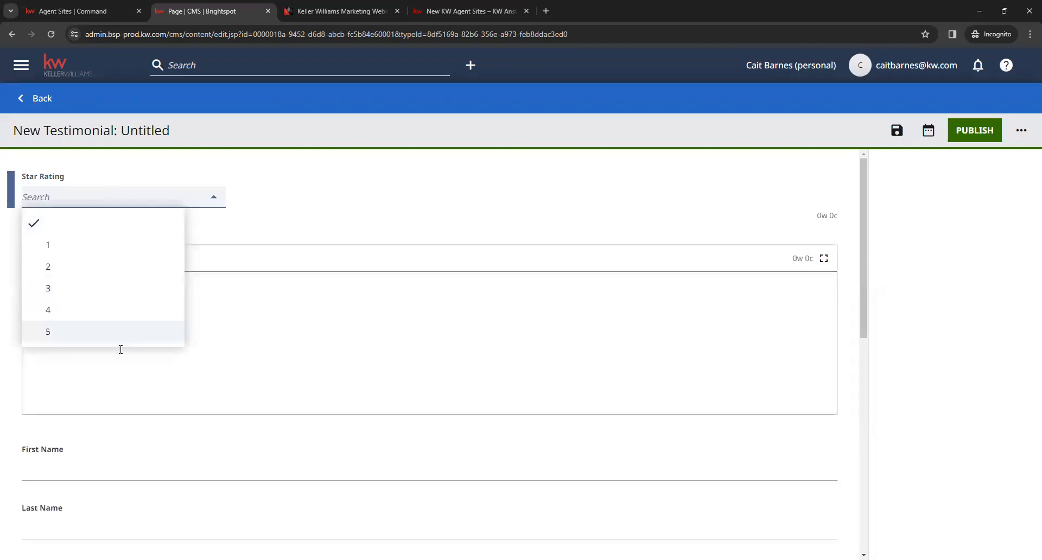
click(384, 168)
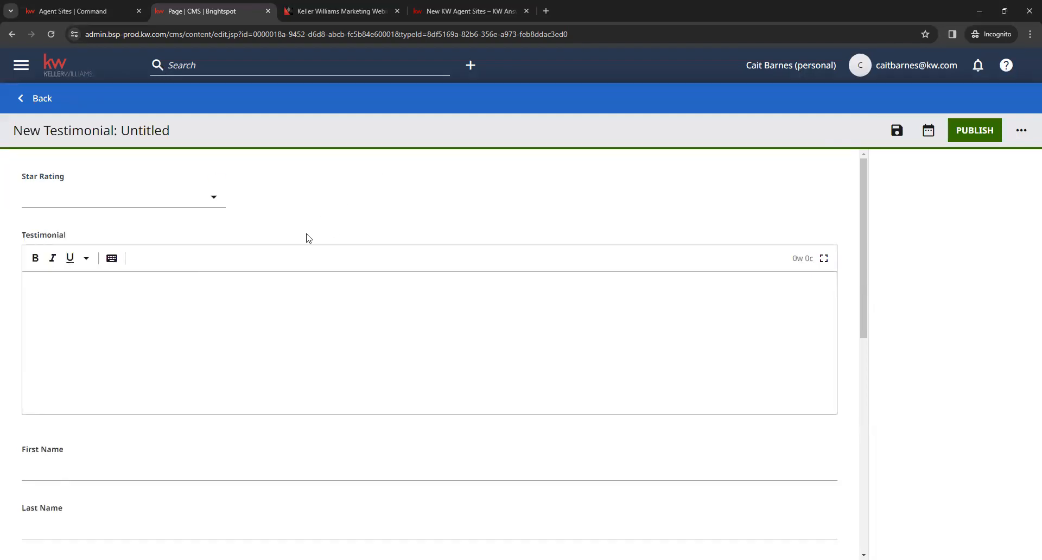
click(304, 283)
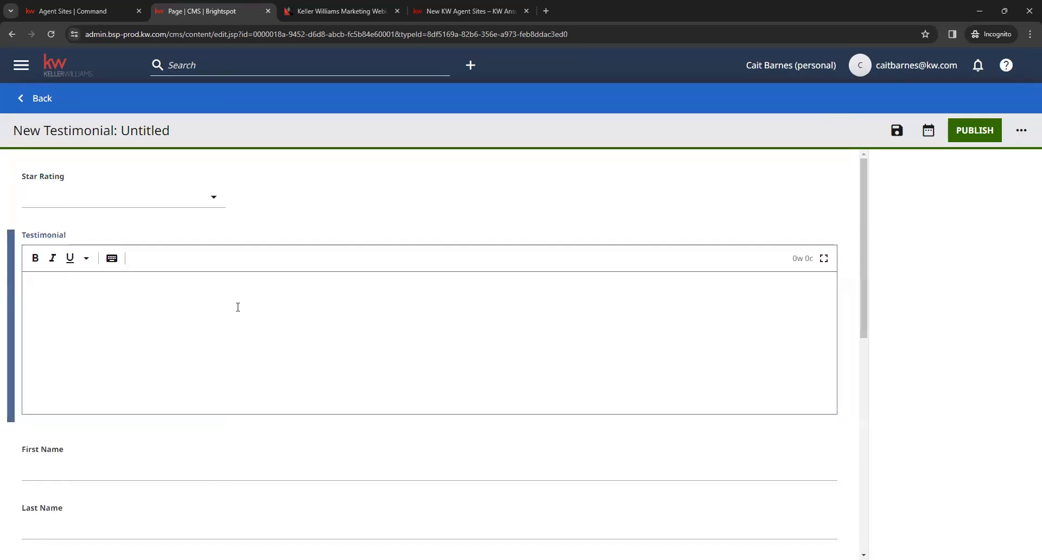
scroll(238, 308, down, 2)
scroll(228, 311, down, 1)
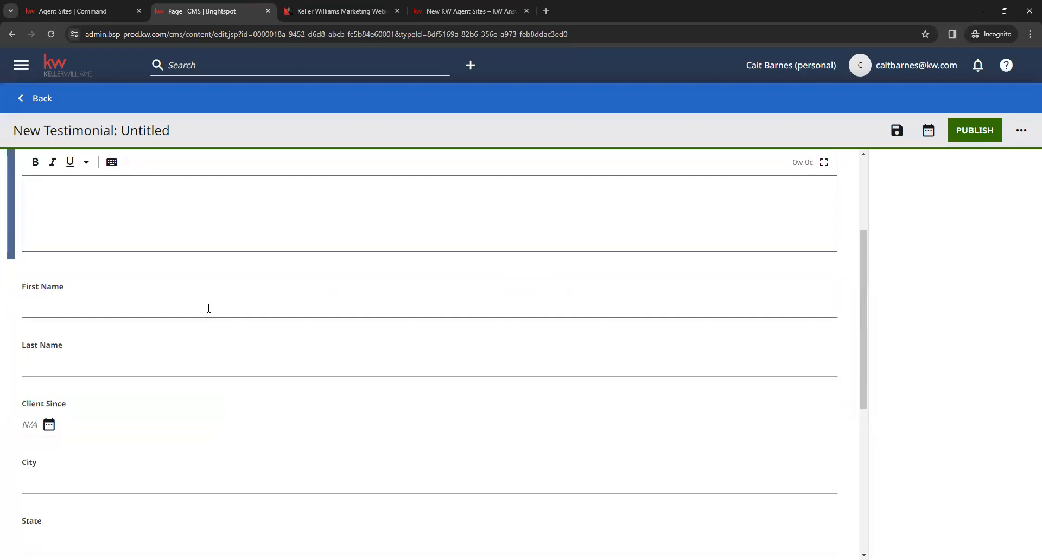
Step: Examine the client fields of the new testimonial, from First Name, Last Name and Client Since to City, State, Zip Code and Country
click(208, 308)
click(187, 365)
click(130, 303)
click(124, 349)
scroll(121, 354, down, 2)
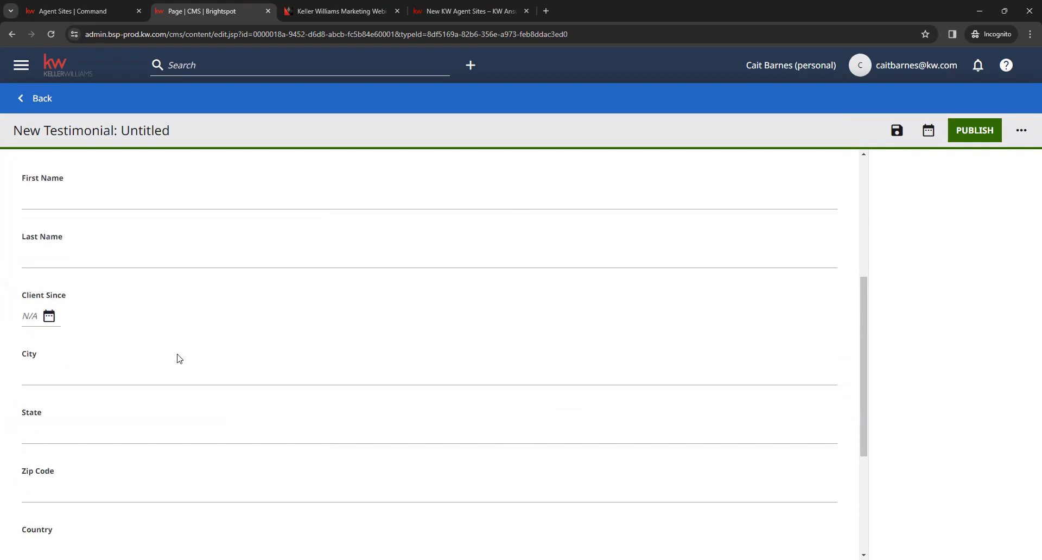
scroll(166, 377, down, 1)
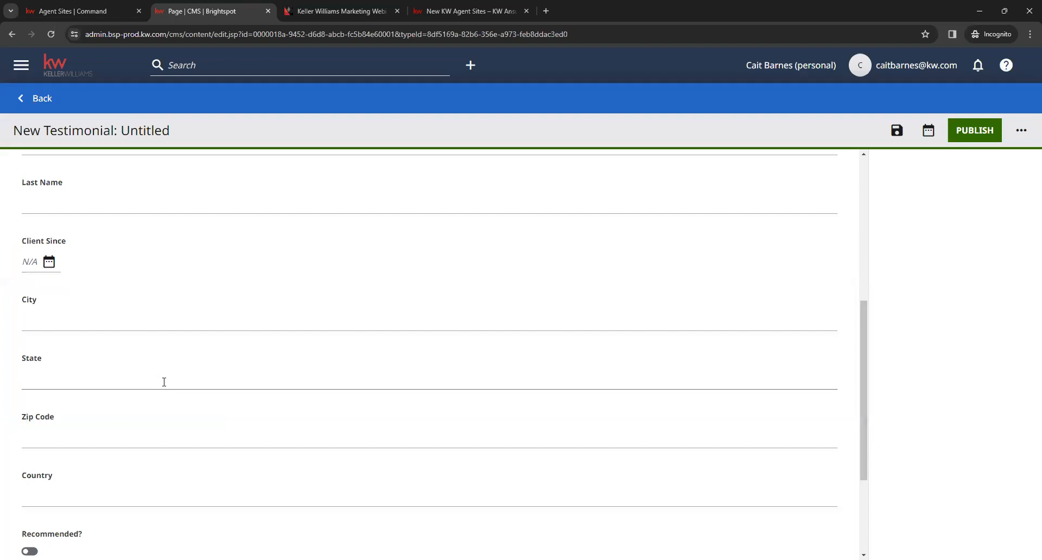
scroll(164, 381, down, 1)
scroll(162, 399, down, 1)
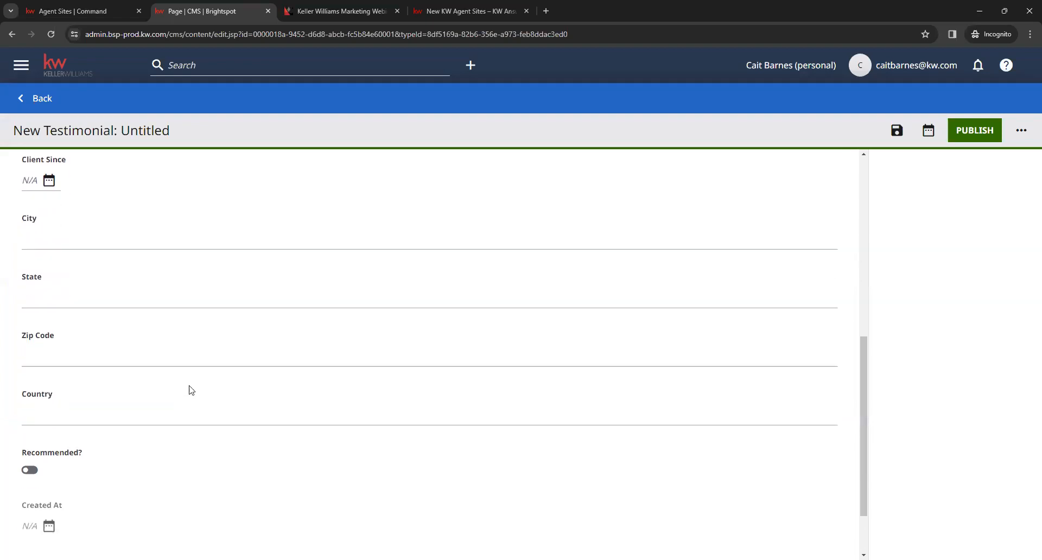
Step: Turn on the Recommended? option for the new testimonial
scroll(197, 396, down, 1)
click(30, 391)
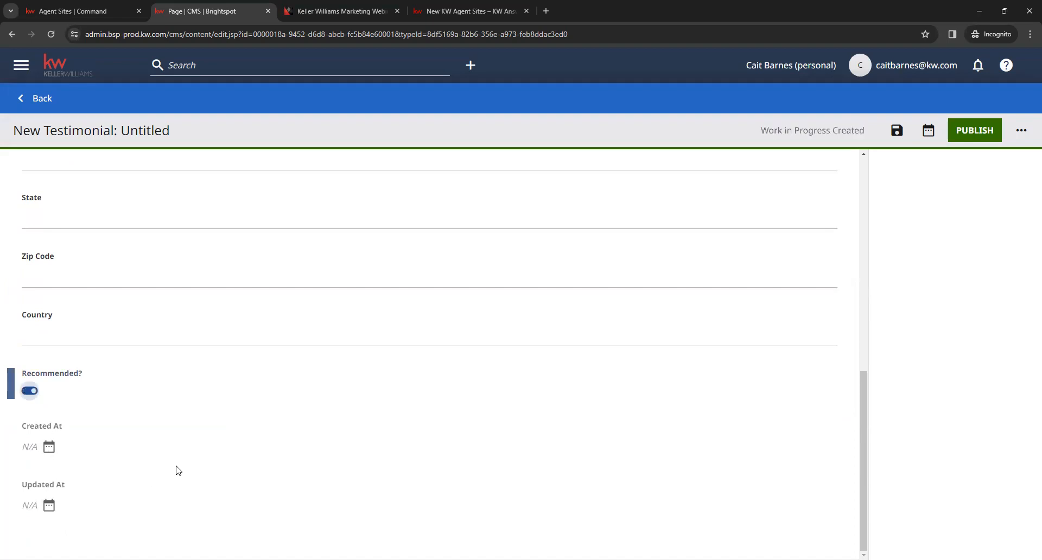
scroll(296, 454, up, 2)
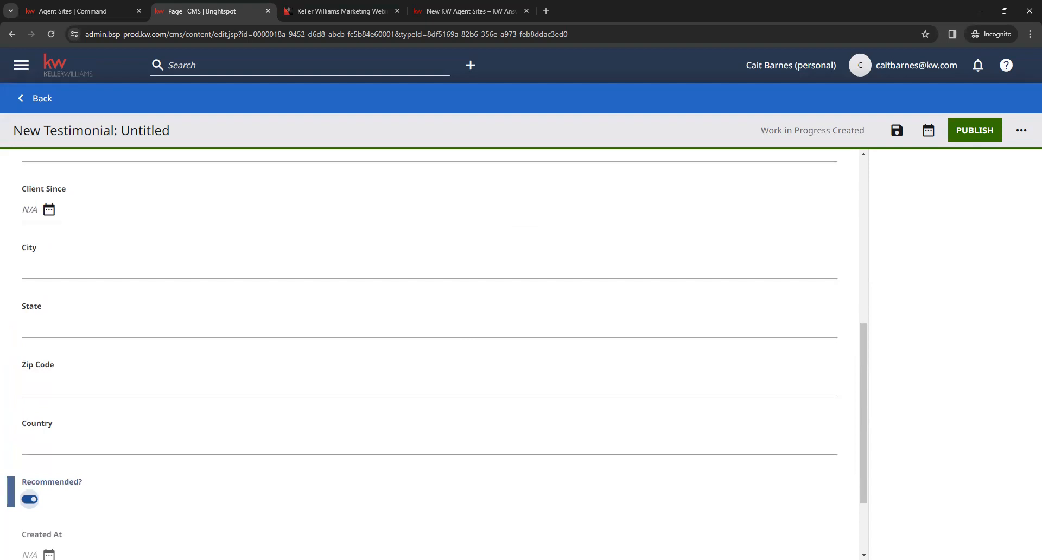
scroll(321, 400, up, 7)
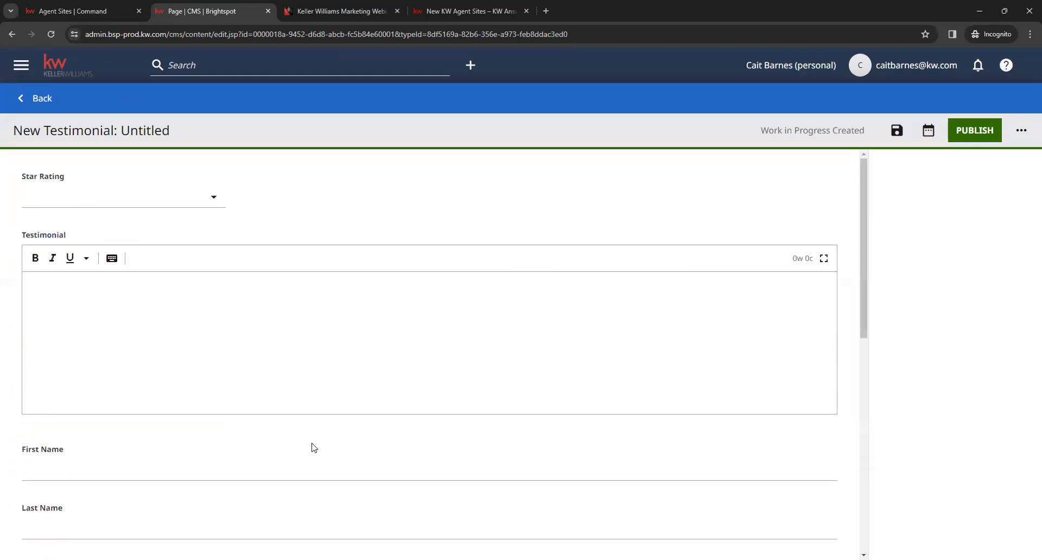
Step: Go through the new testimonial form again from Star Rating to the Created At and Updated At dates
click(216, 202)
click(320, 302)
scroll(321, 309, down, 1)
scroll(321, 309, down, 3)
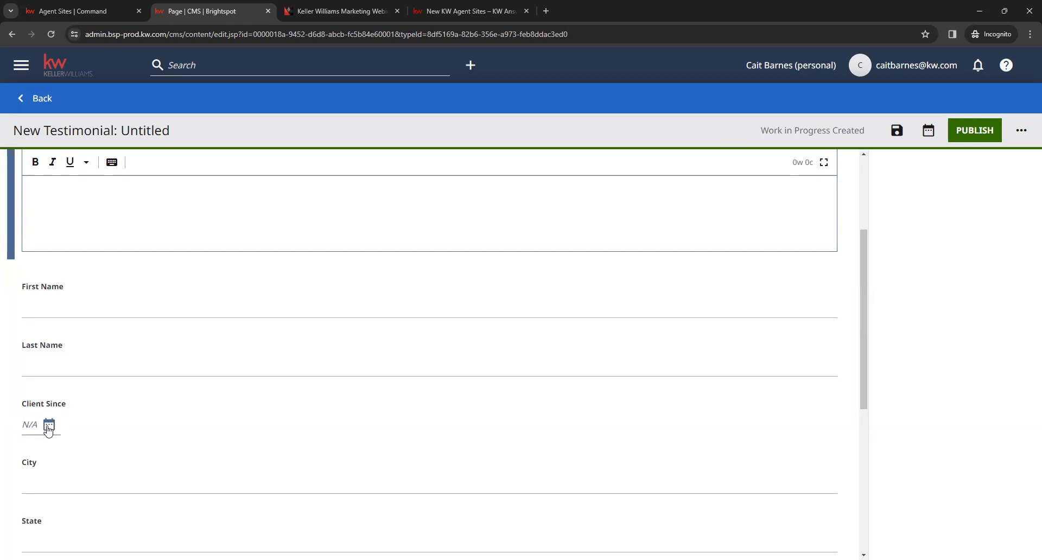
scroll(342, 412, down, 4)
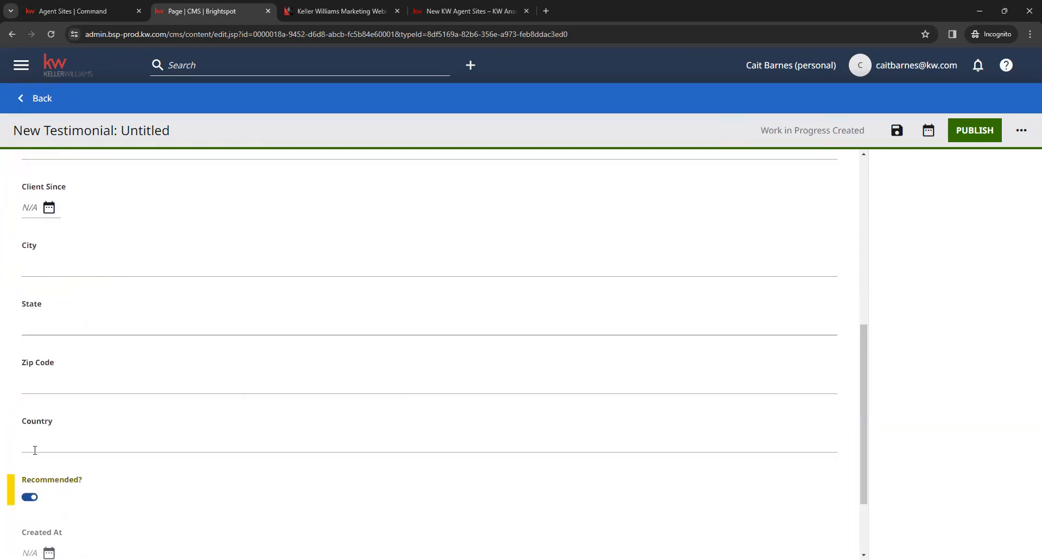
scroll(165, 458, down, 1)
scroll(165, 458, down, 2)
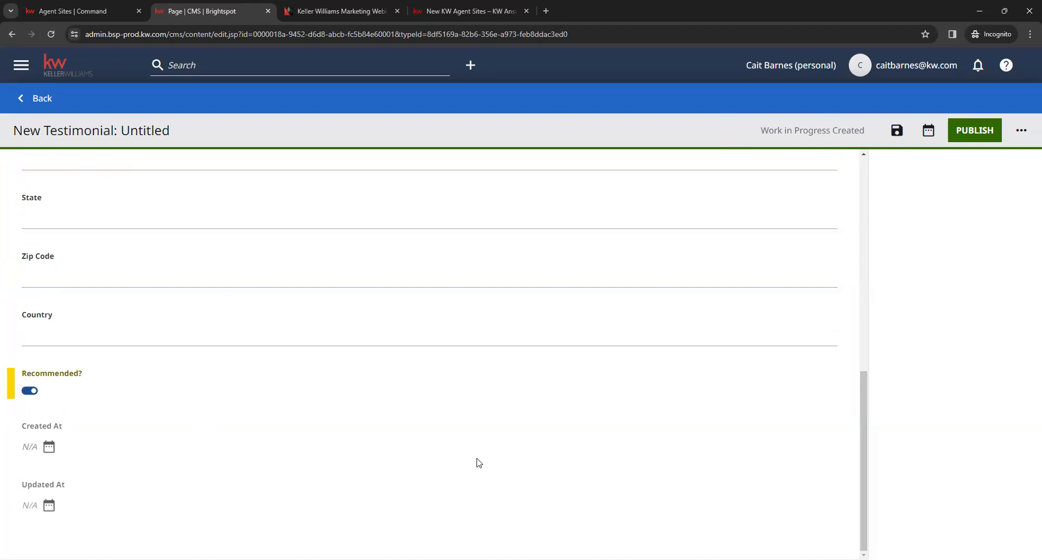
Step: Leave the new testimonial form and discard its unsaved changes
scroll(256, 448, up, 9)
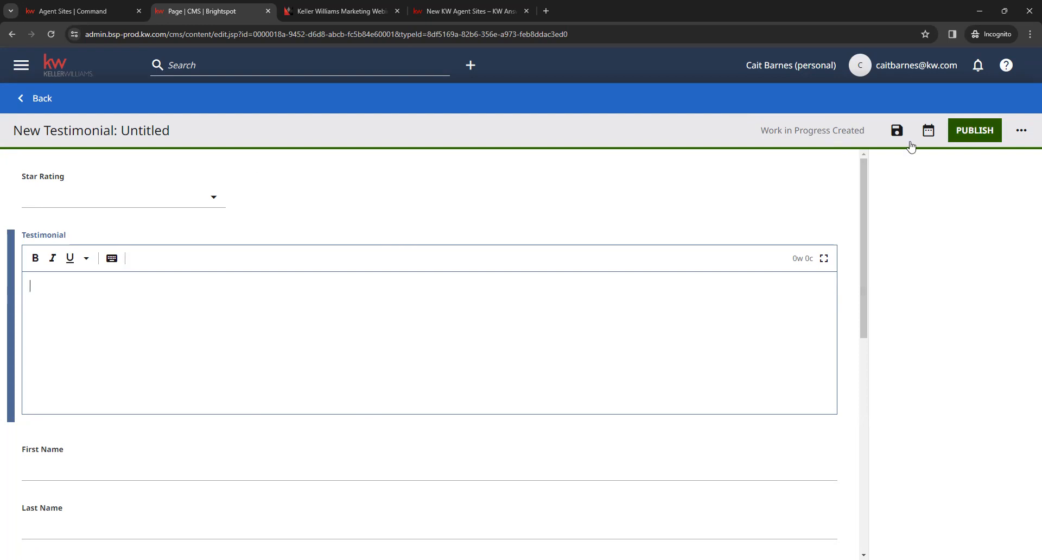
click(22, 105)
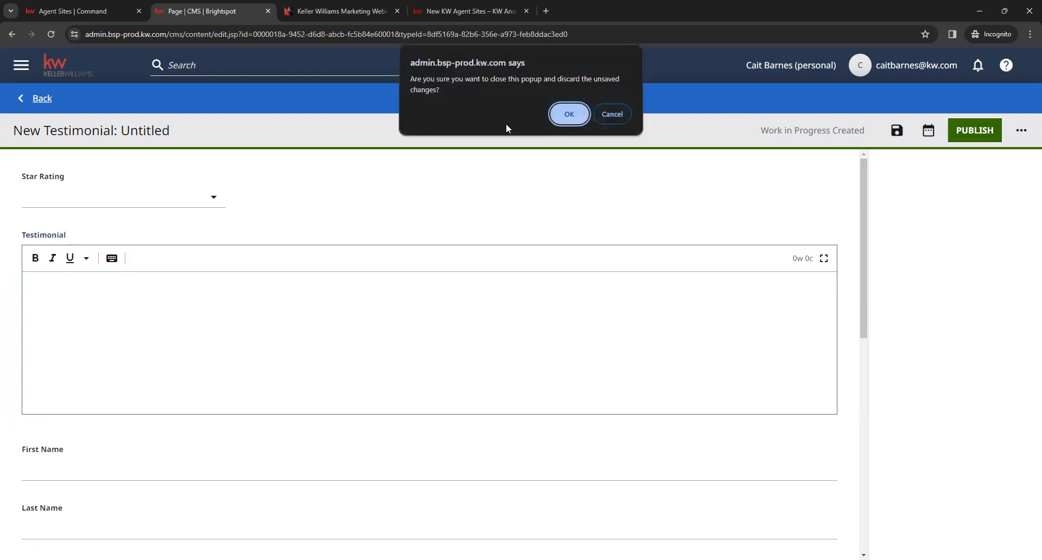
click(557, 115)
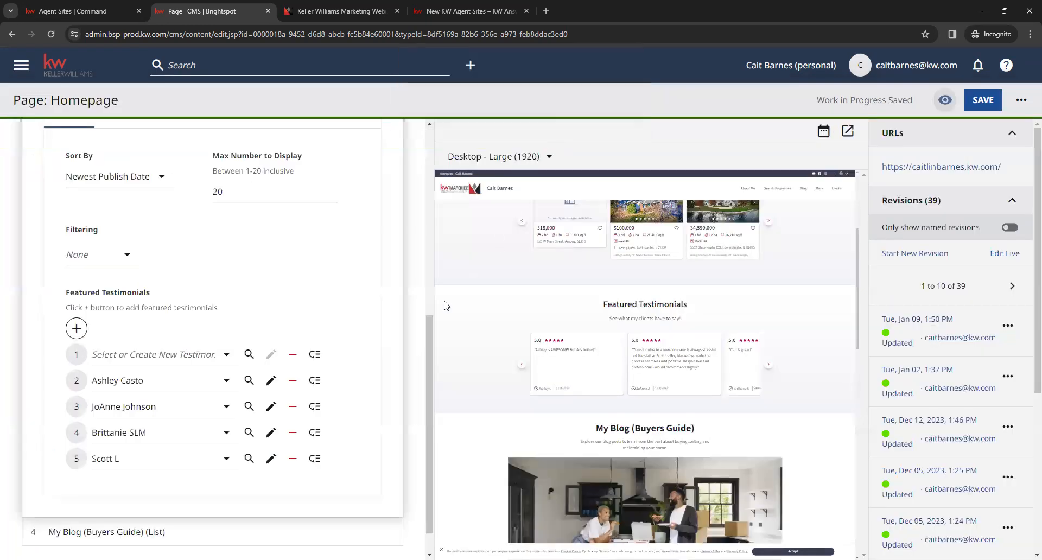
Step: Check the existing testimonials offered for the empty first entry, leaving it unassigned
click(166, 358)
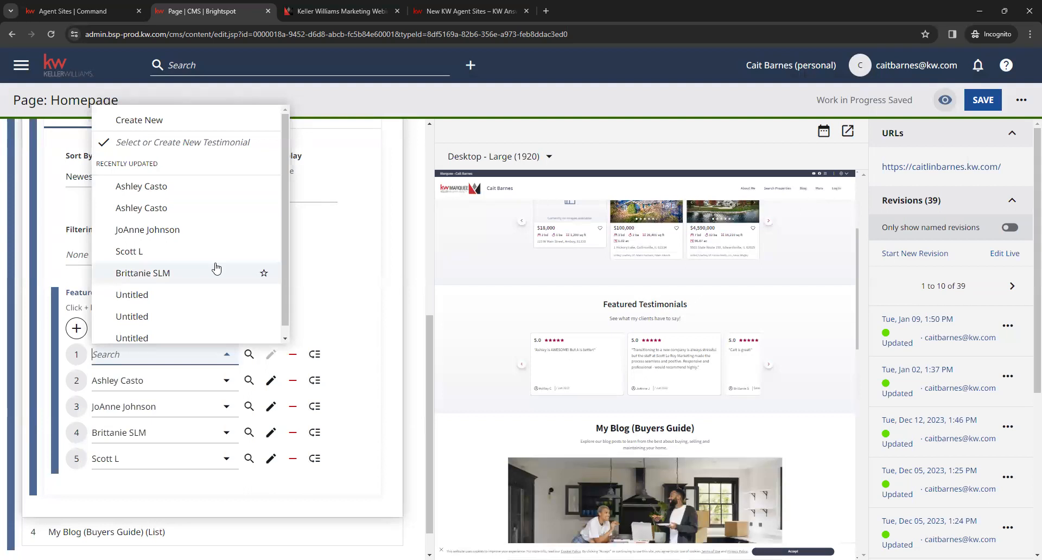
scroll(229, 291, down, 1)
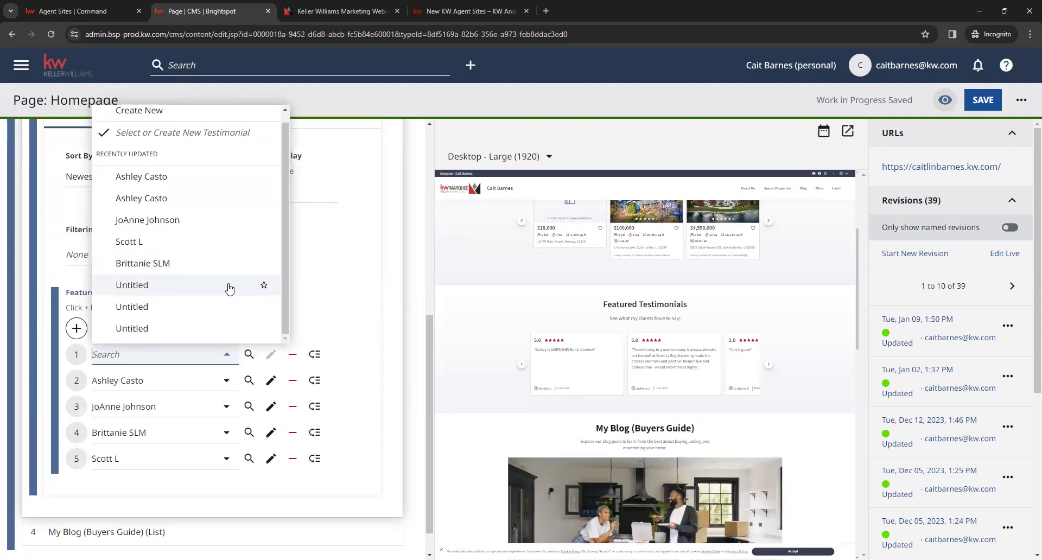
click(363, 270)
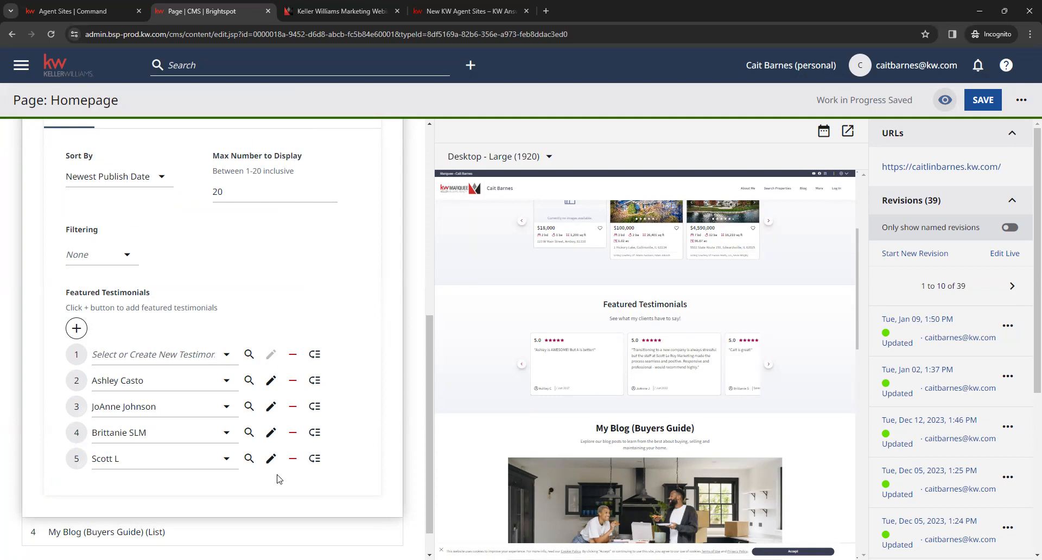
Step: Move the last testimonial in the Featured Testimonials list up to second place, directly below the empty entry
click(292, 460)
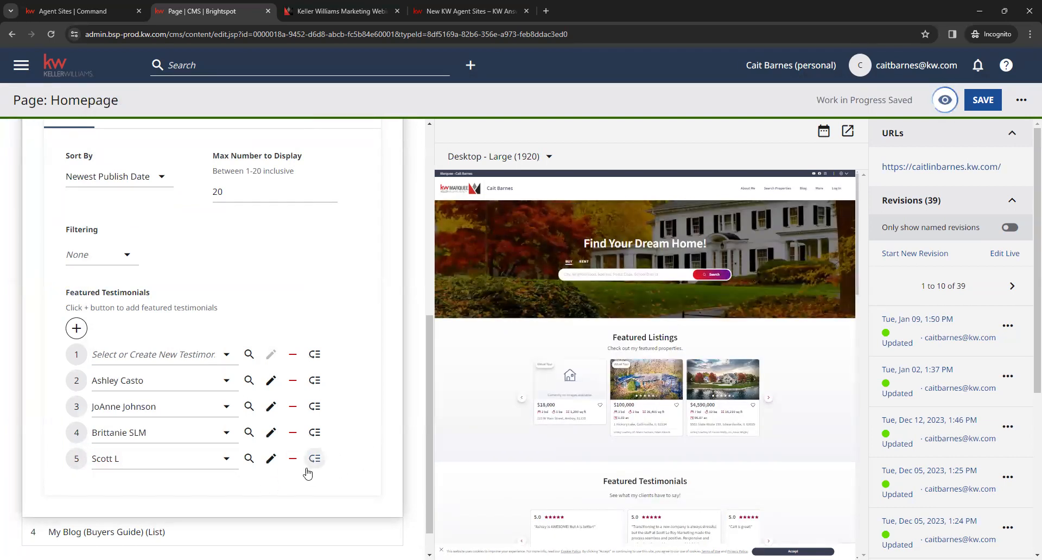
scroll(470, 442, down, 3)
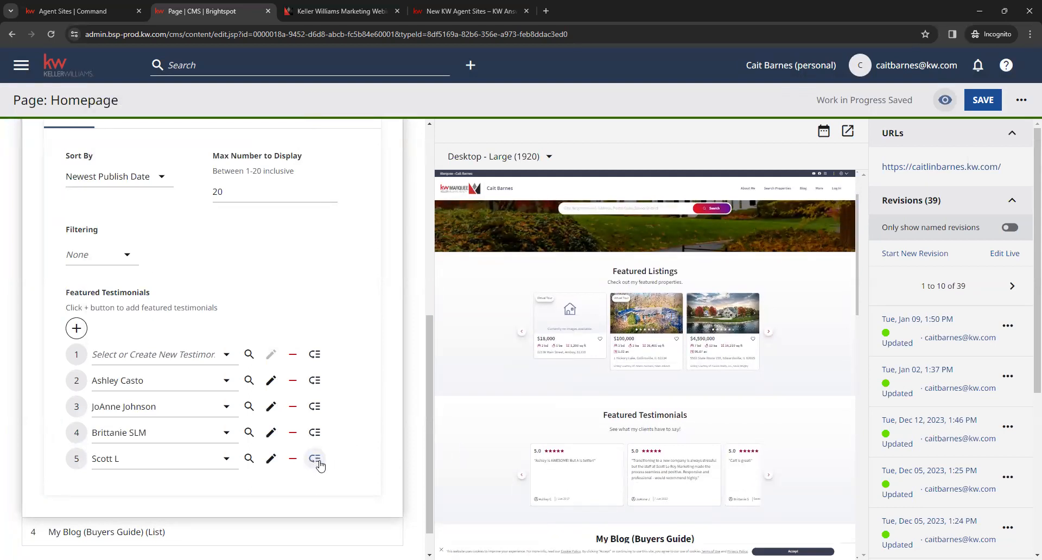
drag(315, 461, 304, 377)
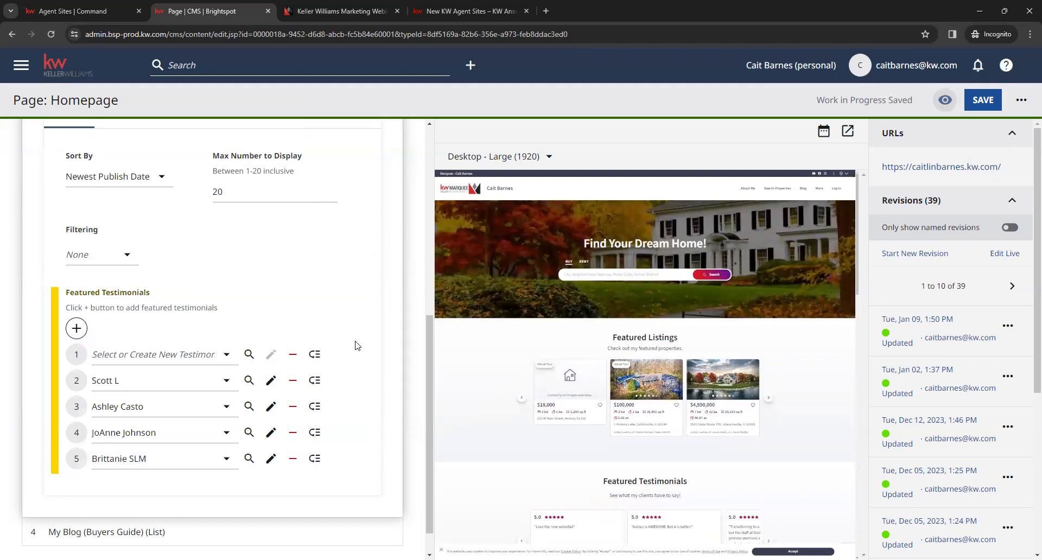
Step: Check the Filtering options for the testimonials, keeping None, and review the Featured Testimonials list
scroll(357, 350, up, 3)
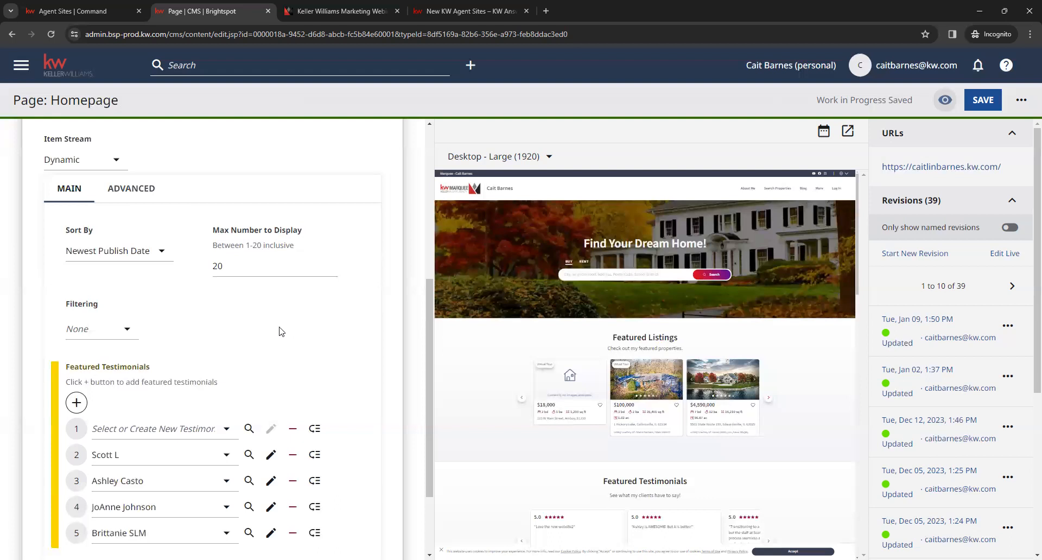
click(127, 330)
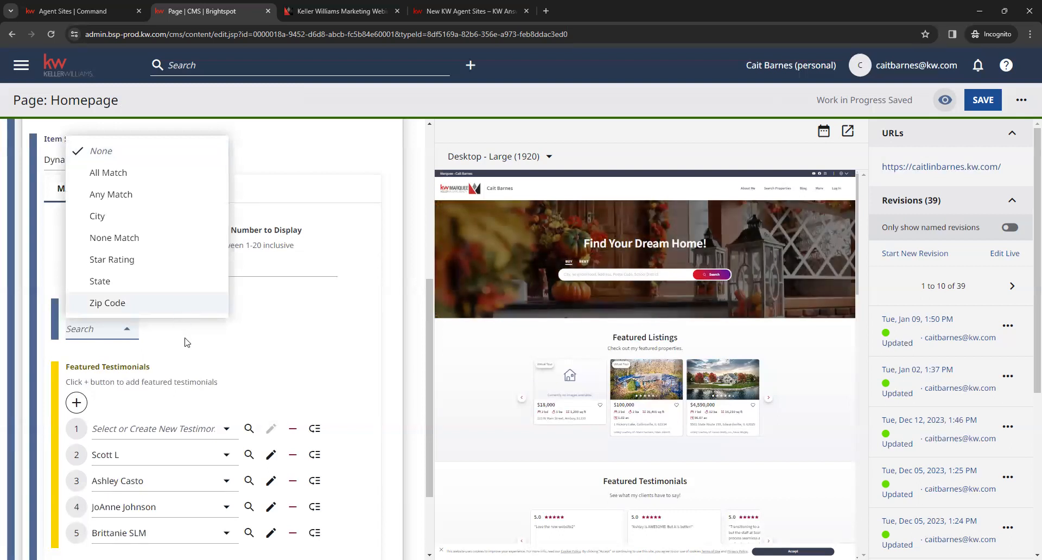
click(239, 353)
scroll(360, 348, down, 2)
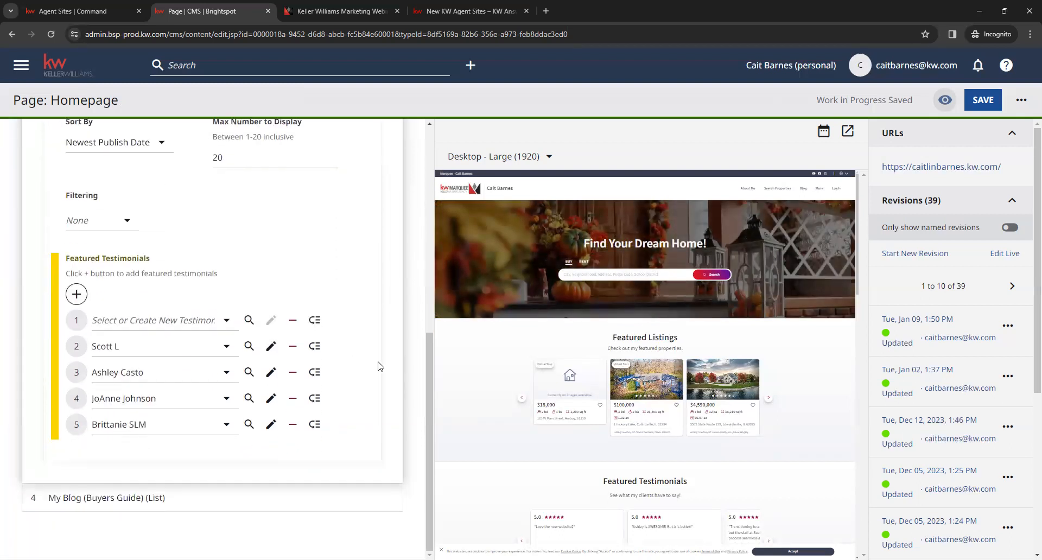
scroll(369, 378, up, 2)
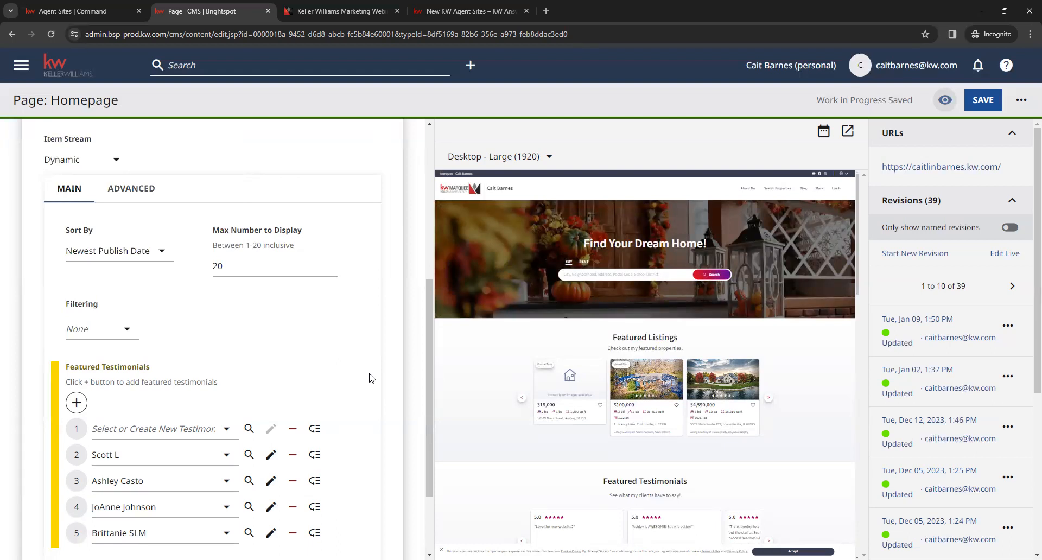
Step: Switch to Command to check the Consumer Testimonials page, and return to the Homepage editor in Brightspot
click(95, 8)
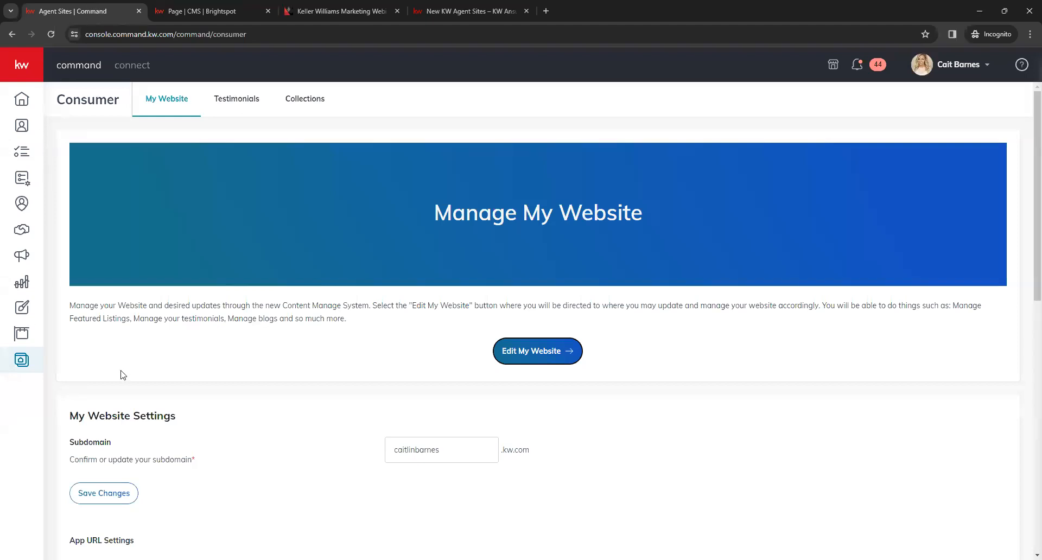
click(232, 116)
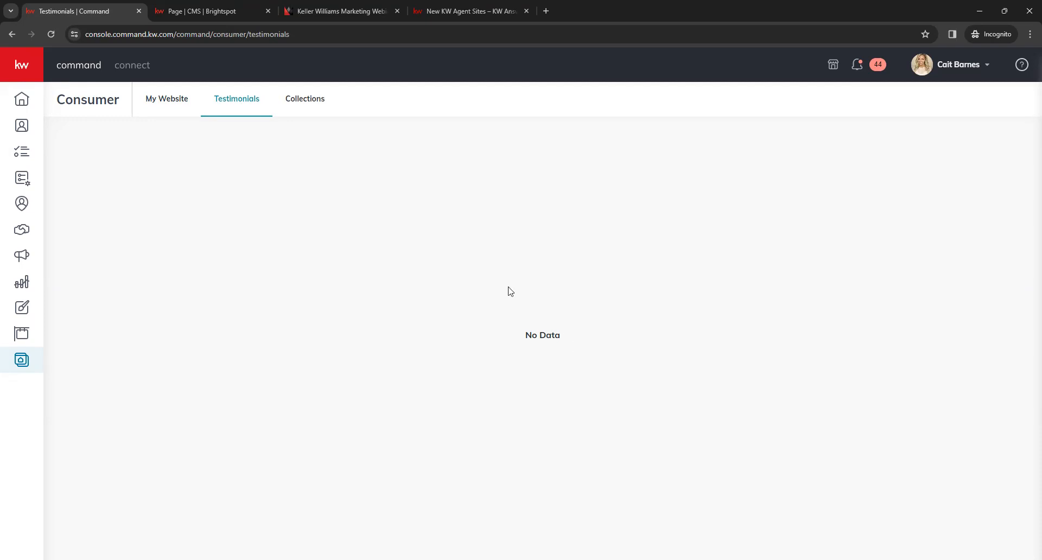
click(212, 8)
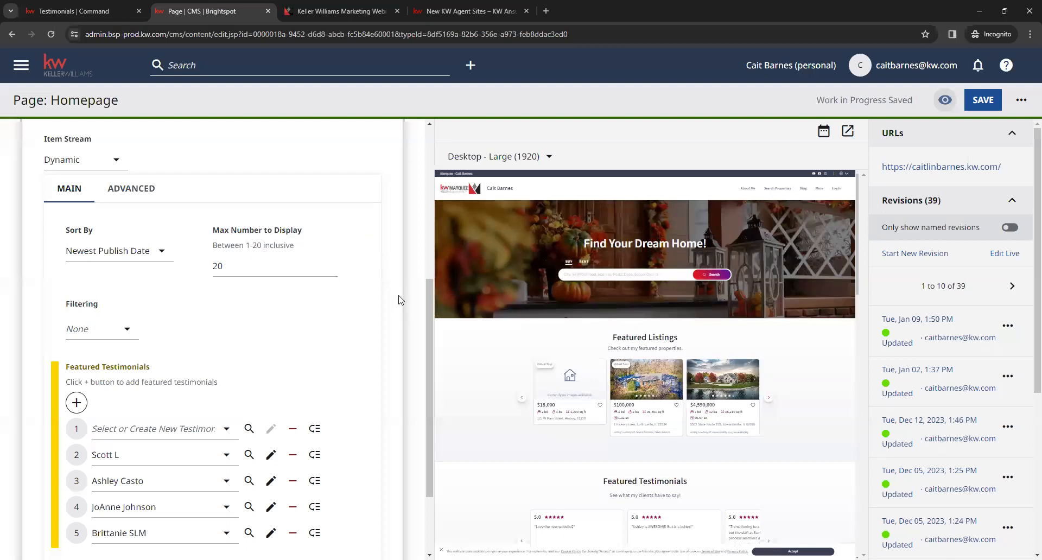
Step: Collapse the Featured Testimonials section and open the My Blog (Buyers Guide) section alongside its preview
scroll(397, 293, down, 2)
scroll(401, 305, up, 4)
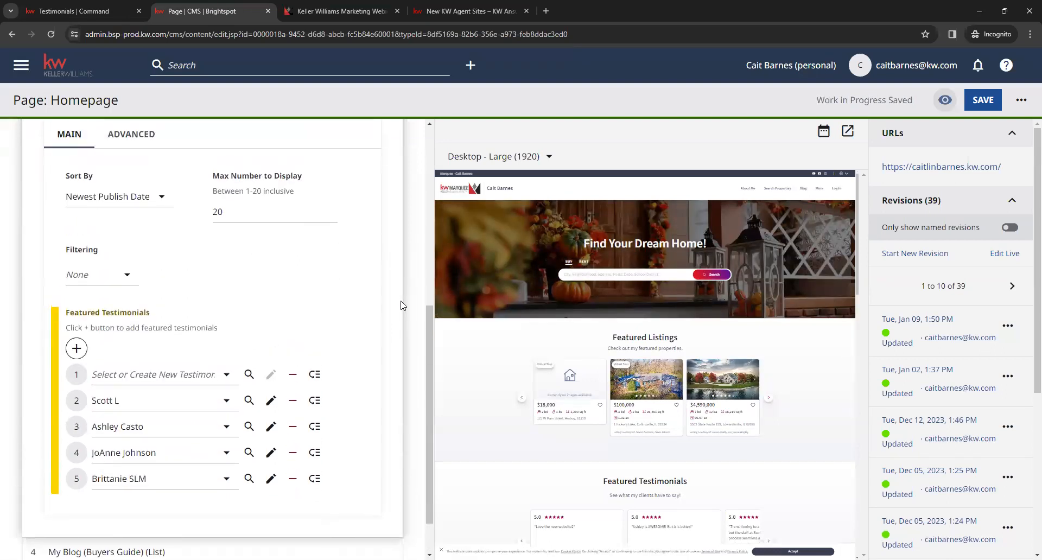
scroll(399, 304, up, 3)
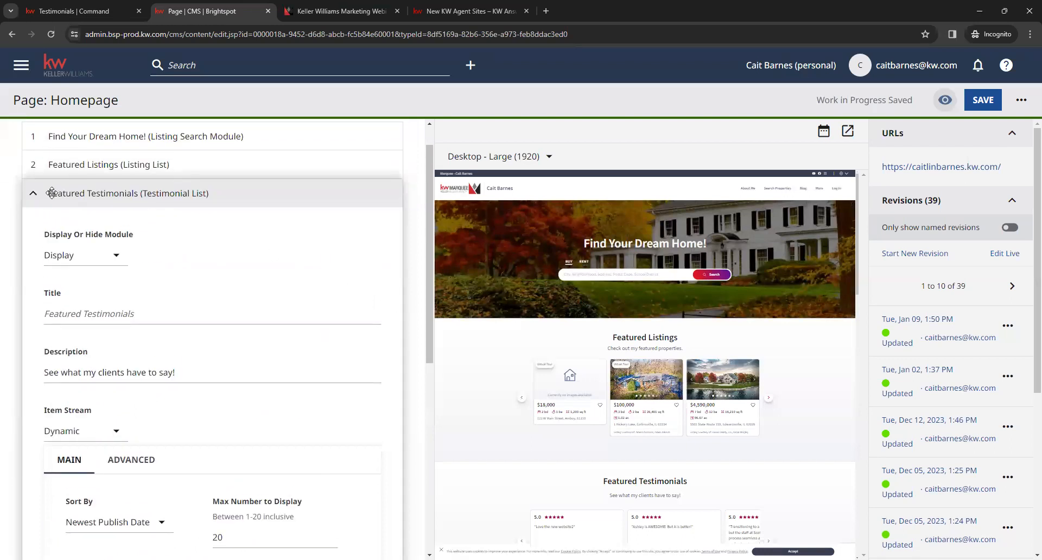
click(169, 194)
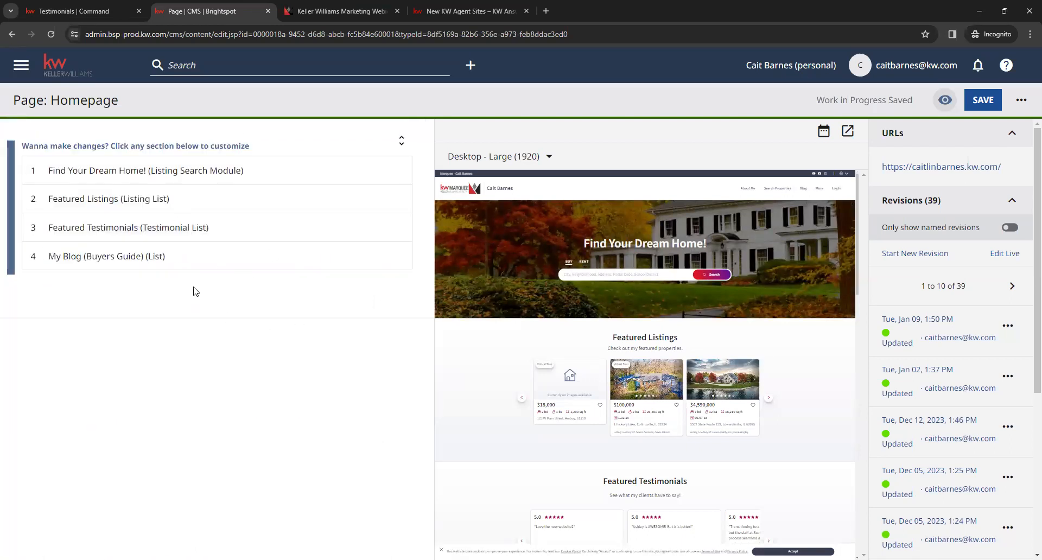
click(78, 257)
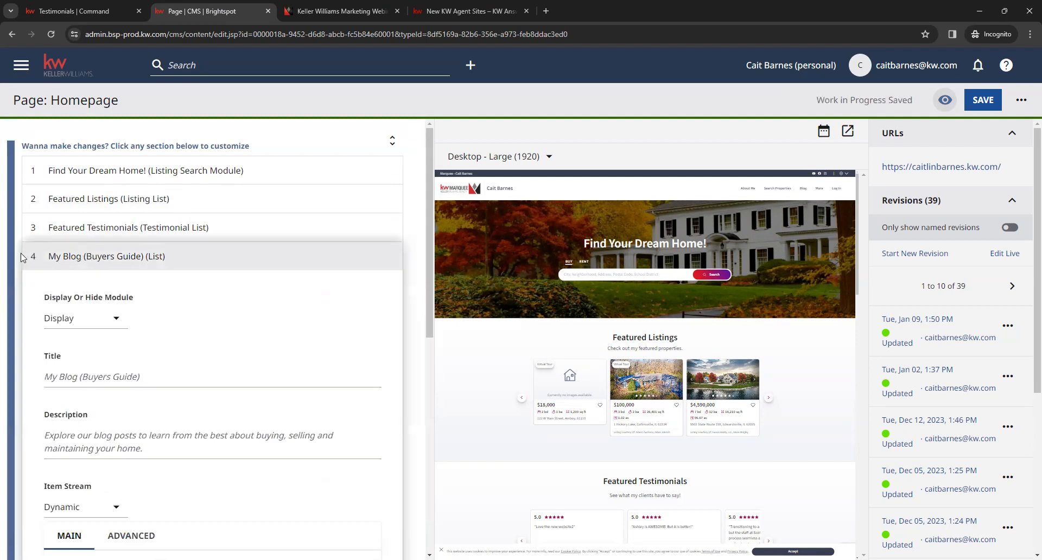
scroll(411, 404, down, 1)
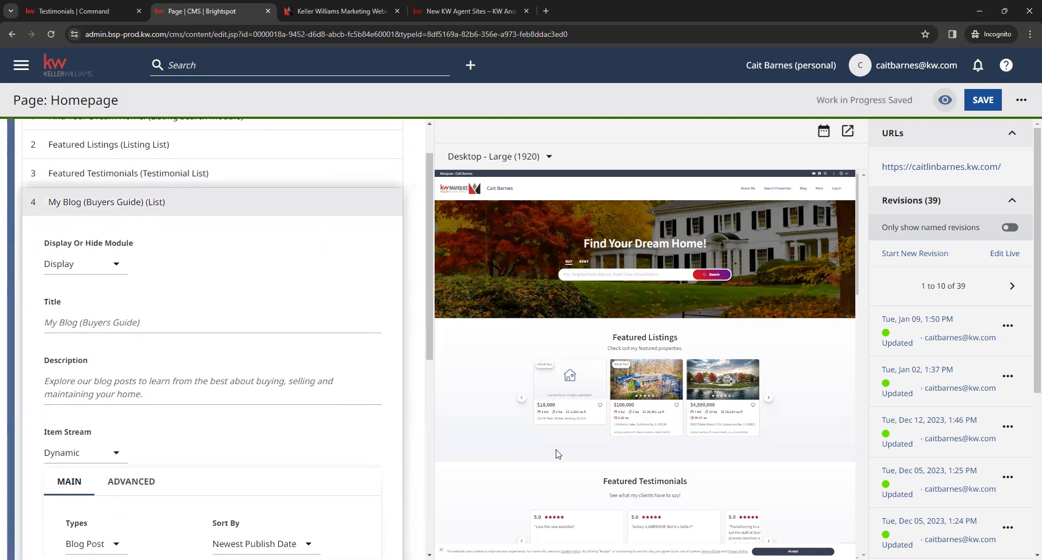
scroll(557, 454, down, 11)
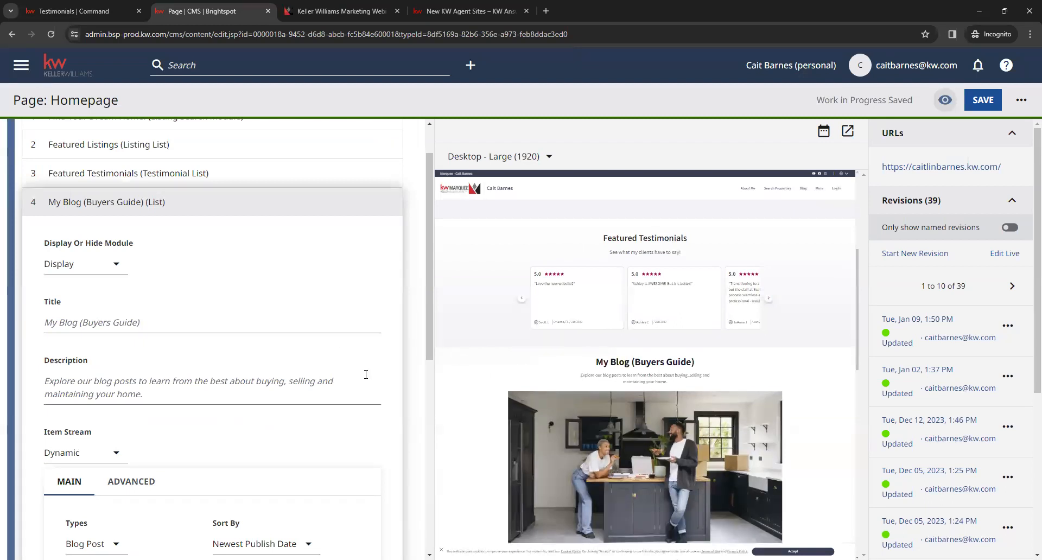
Step: Check the My Blog section's Display Or Hide Module options, keeping Display, and review its Title and Description fields
click(116, 270)
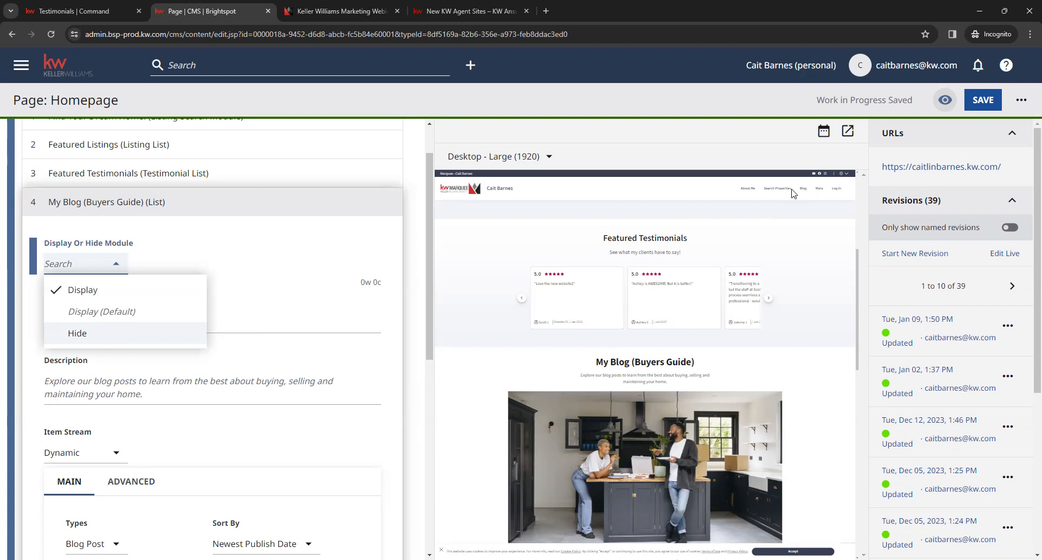
click(375, 355)
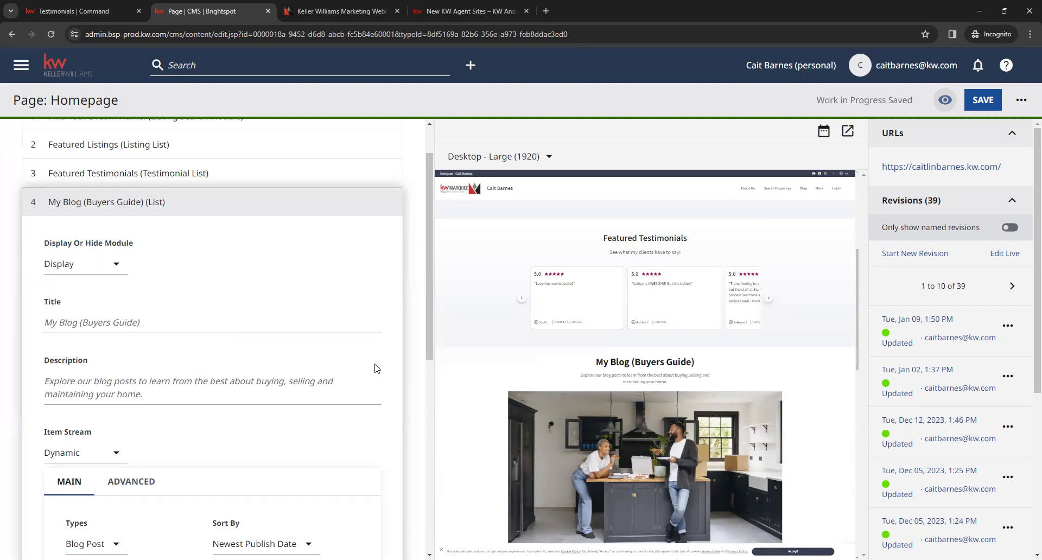
click(107, 324)
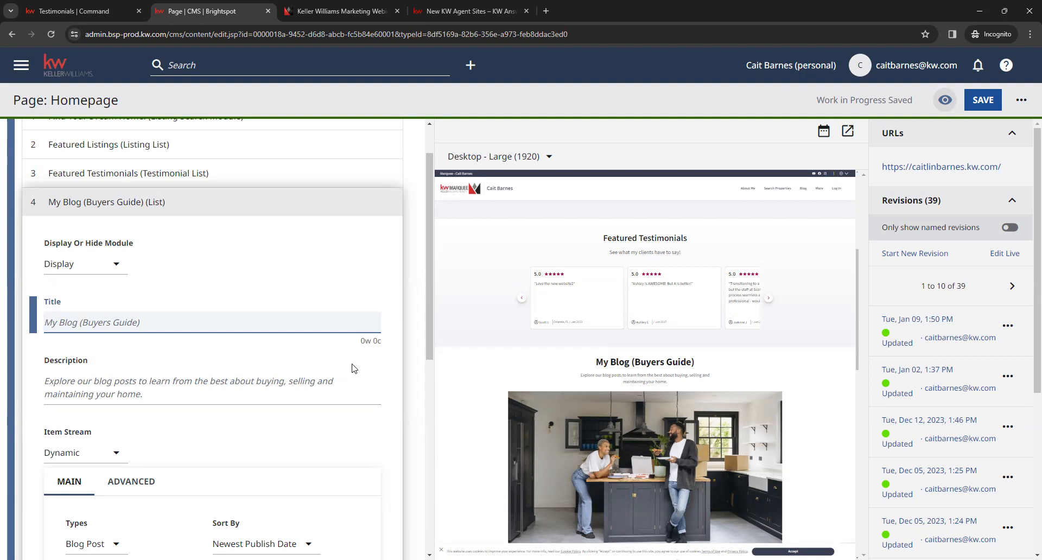
scroll(352, 369, down, 1)
click(174, 342)
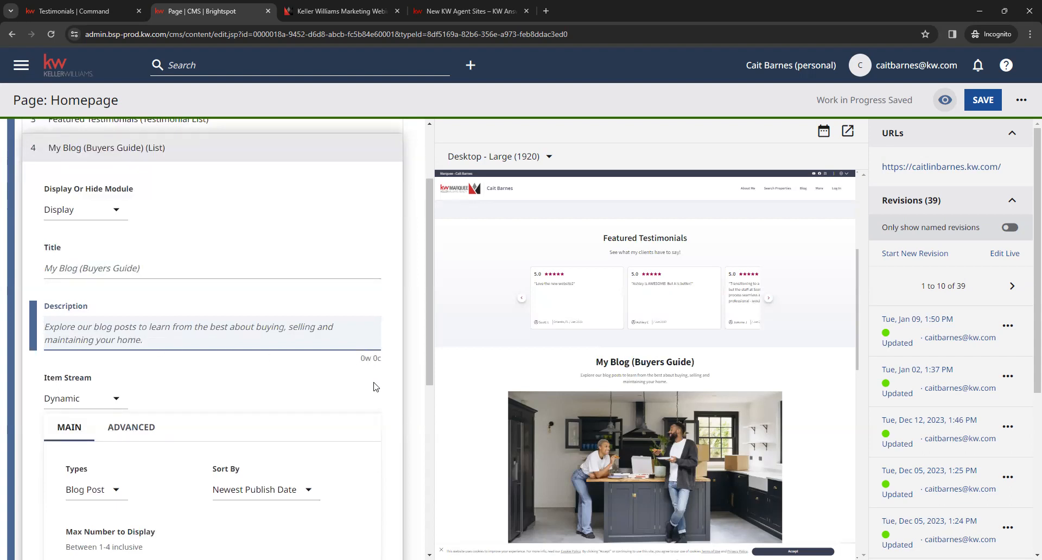
Step: Review the My Blog section's item stream settings and the order of its Featured Items
scroll(374, 386, down, 3)
scroll(364, 355, down, 2)
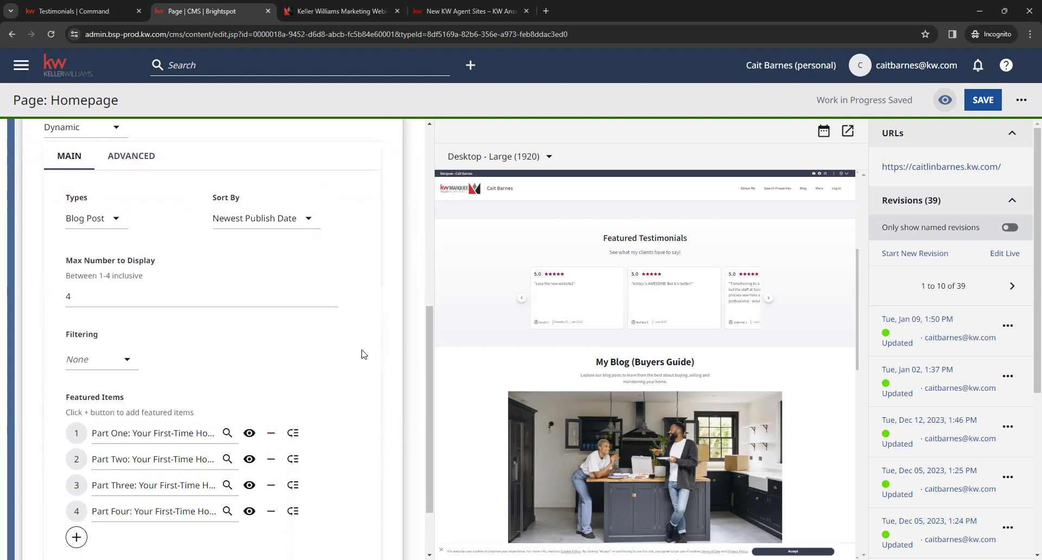
scroll(363, 354, down, 2)
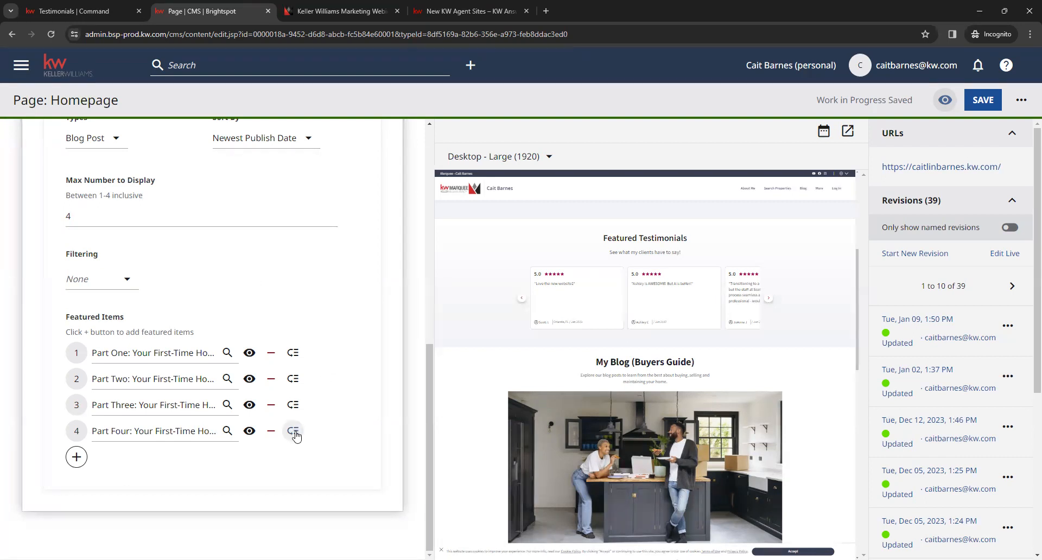
mouse_move(293, 432)
mouse_down()
mouse_move(288, 350)
mouse_move(295, 441)
mouse_up()
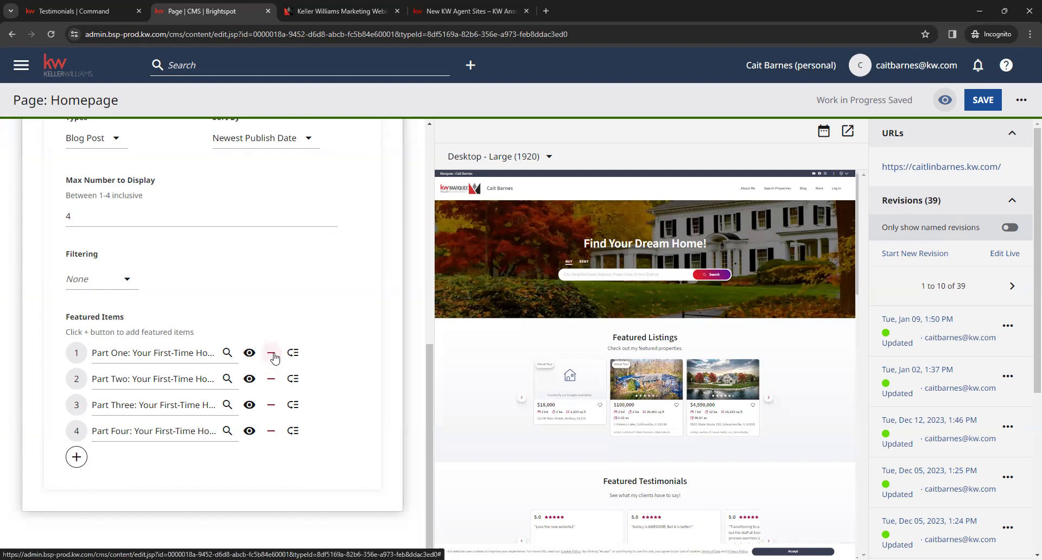
Step: Add an empty fifth entry to the blog's Featured Items and check the content offered for it, leaving it unassigned
click(77, 458)
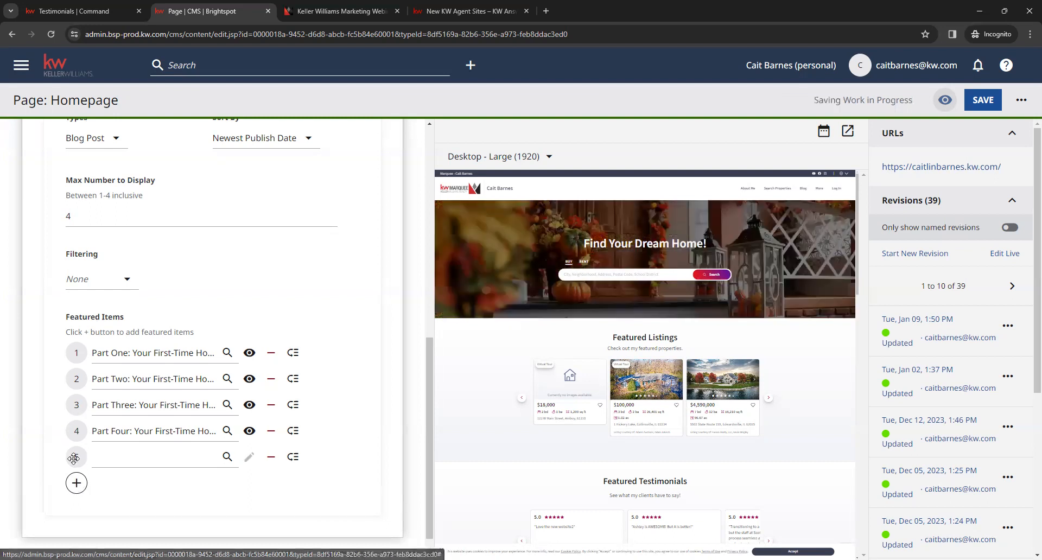
click(189, 465)
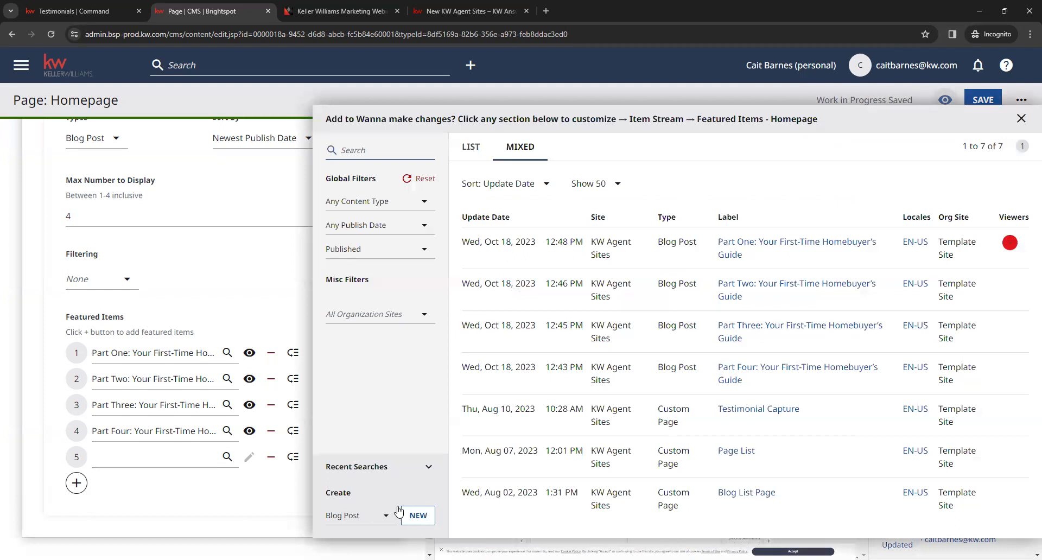
click(187, 524)
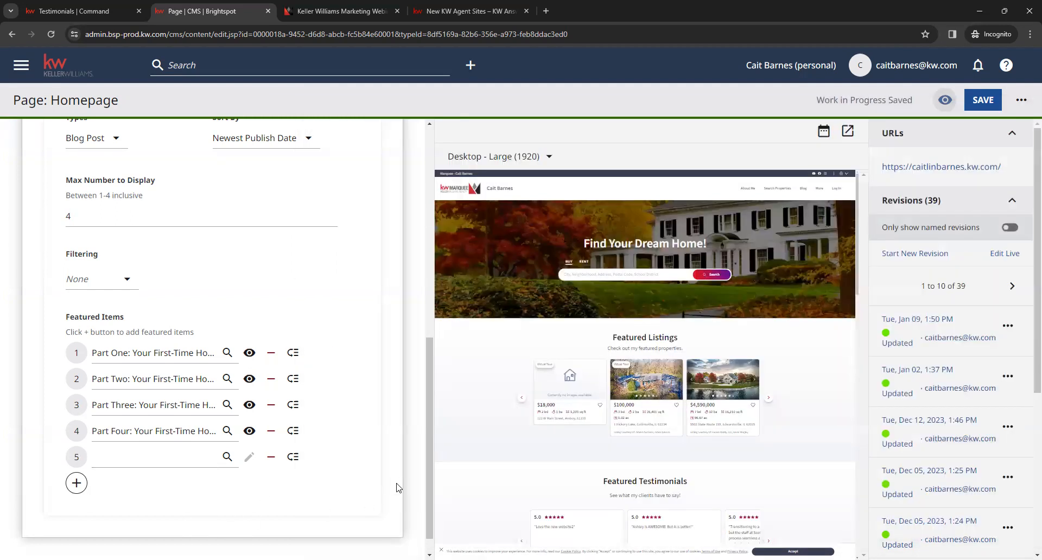
Step: Collapse the My Blog (Buyers Guide) section and try to save the Homepage
scroll(394, 487, up, 6)
scroll(378, 467, up, 3)
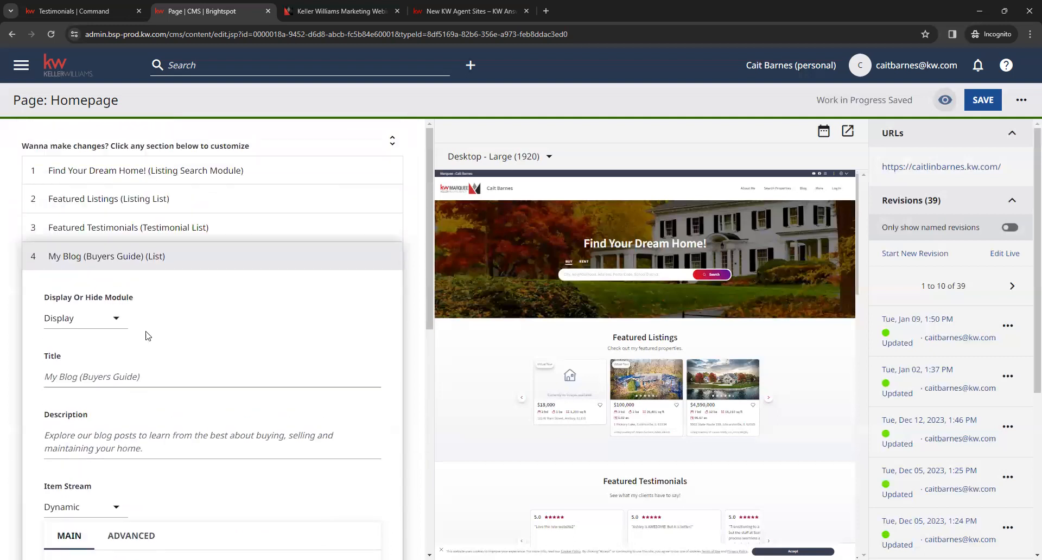
click(115, 257)
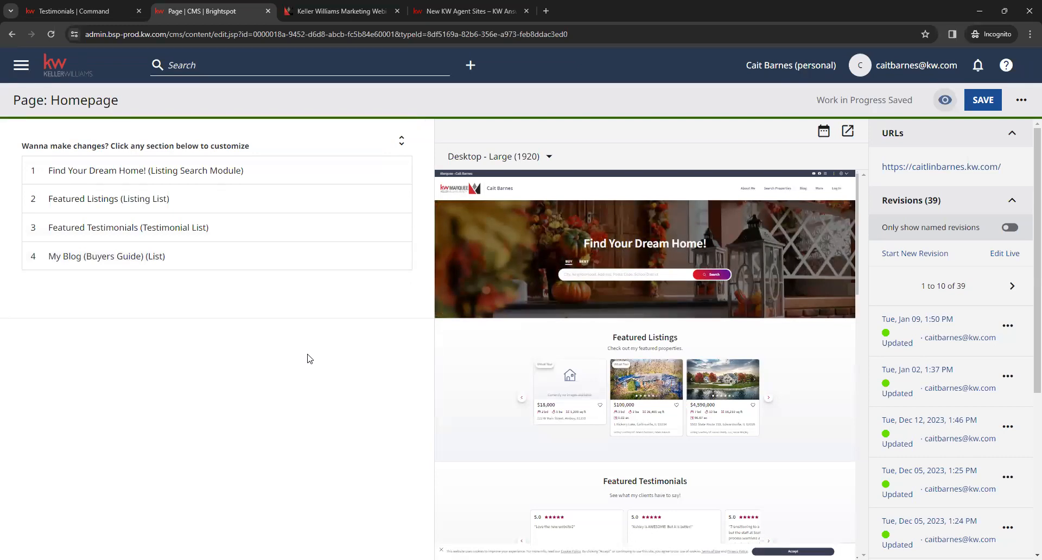
click(983, 103)
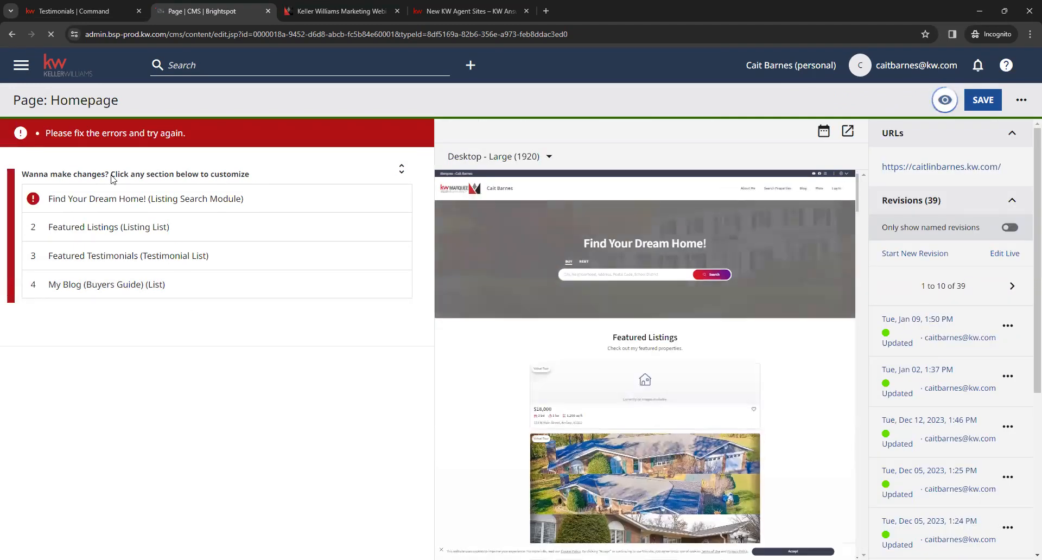
Step: Remove the Untitled carousel image from the Find Your Dream Home! module and save the Homepage
click(106, 196)
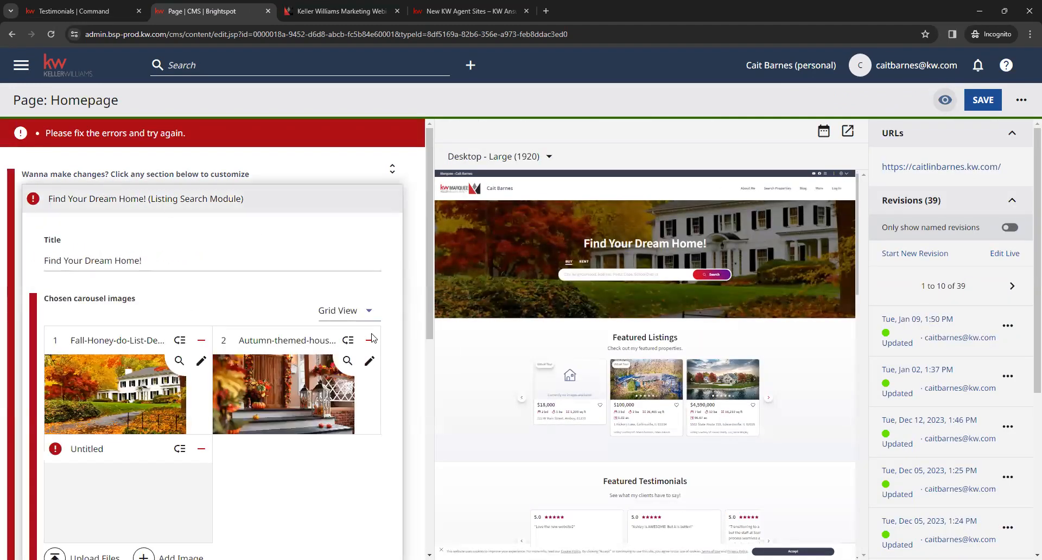
scroll(336, 423, down, 2)
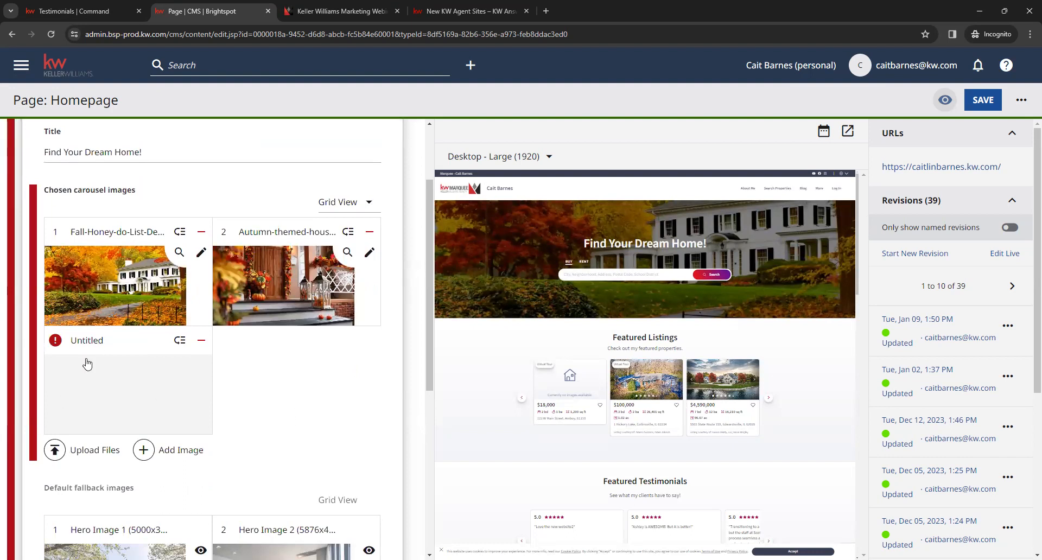
click(202, 341)
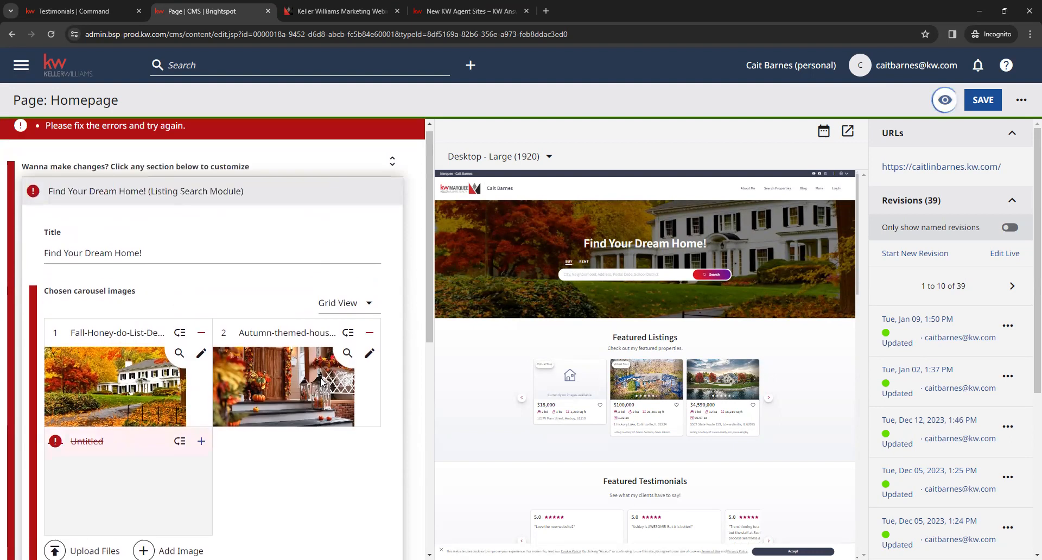
click(983, 100)
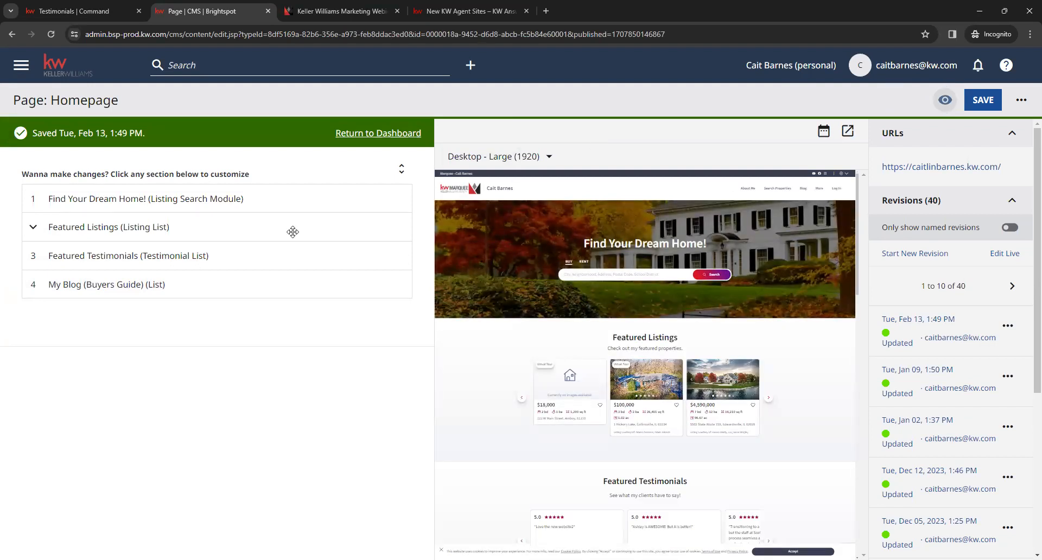
Step: Return to the dashboard and open the contact form listed under Default Modules
click(367, 137)
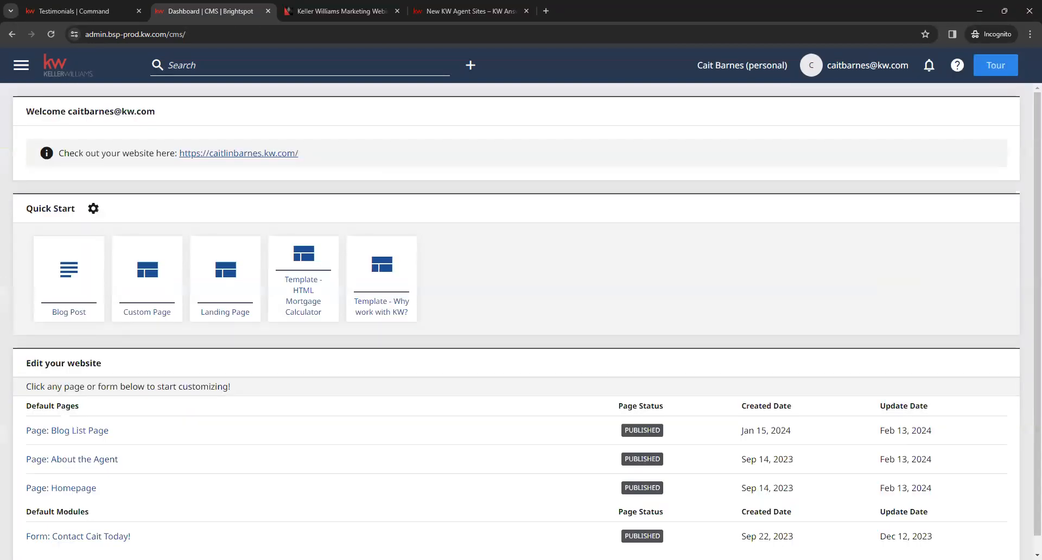
scroll(252, 383, down, 1)
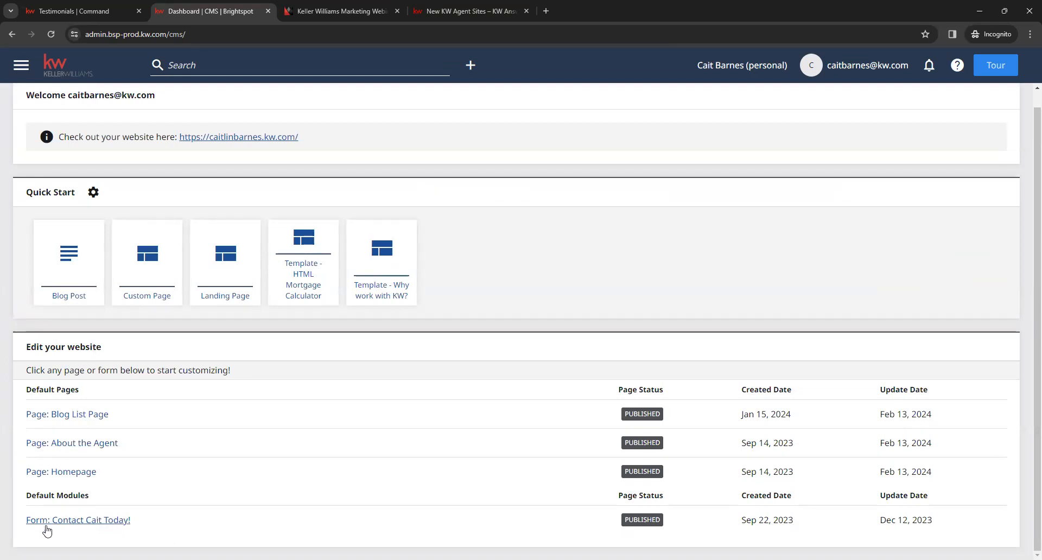
click(76, 521)
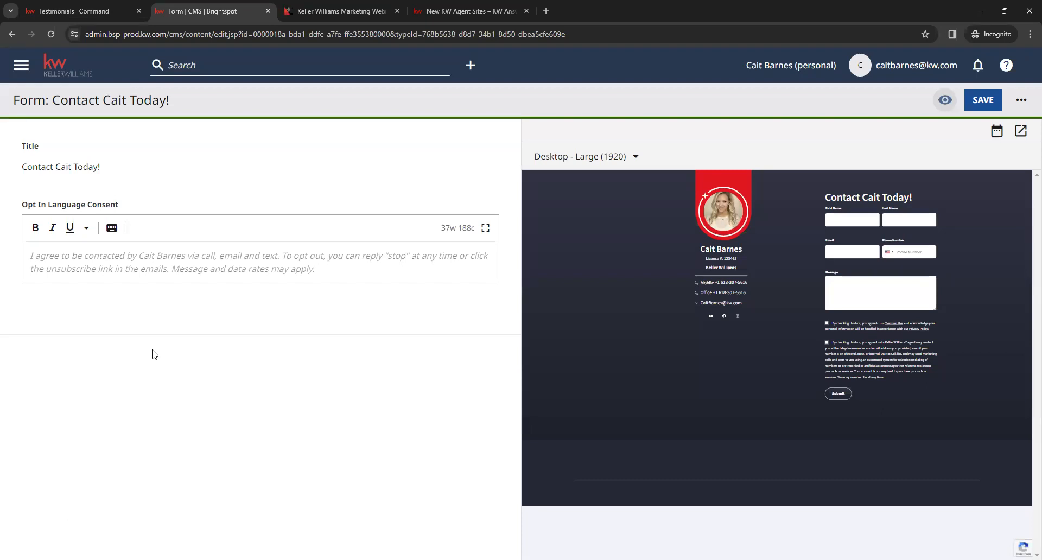
Step: Review the contact form's Title against its preview heading and the Opt In Language Consent text, leaving both as they are
click(145, 167)
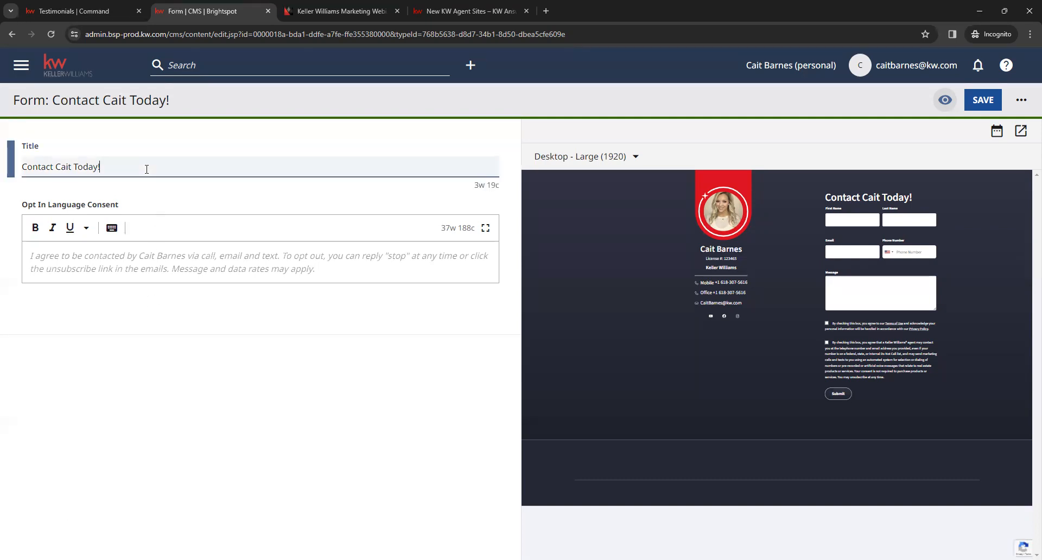
drag(825, 195, 918, 199)
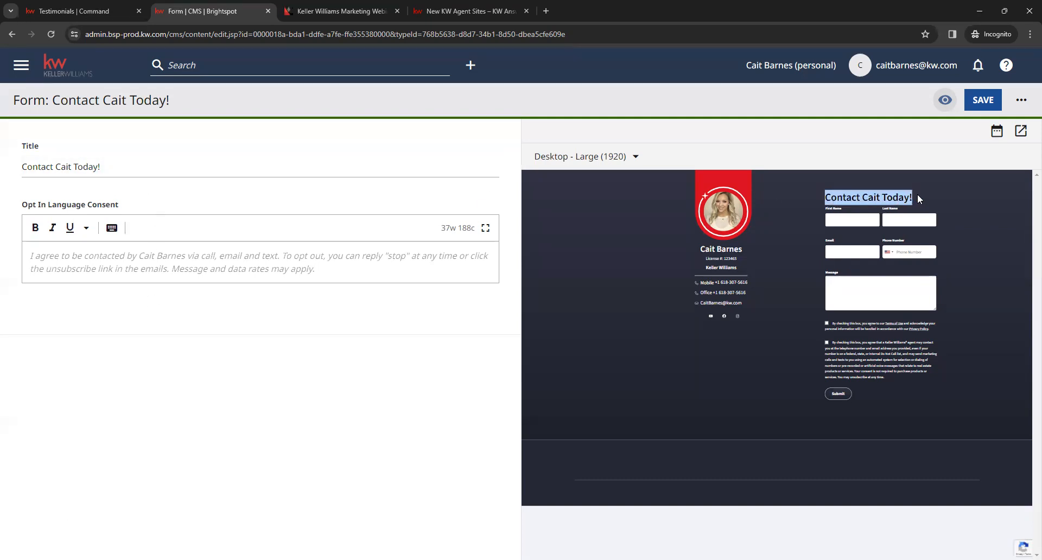
click(885, 201)
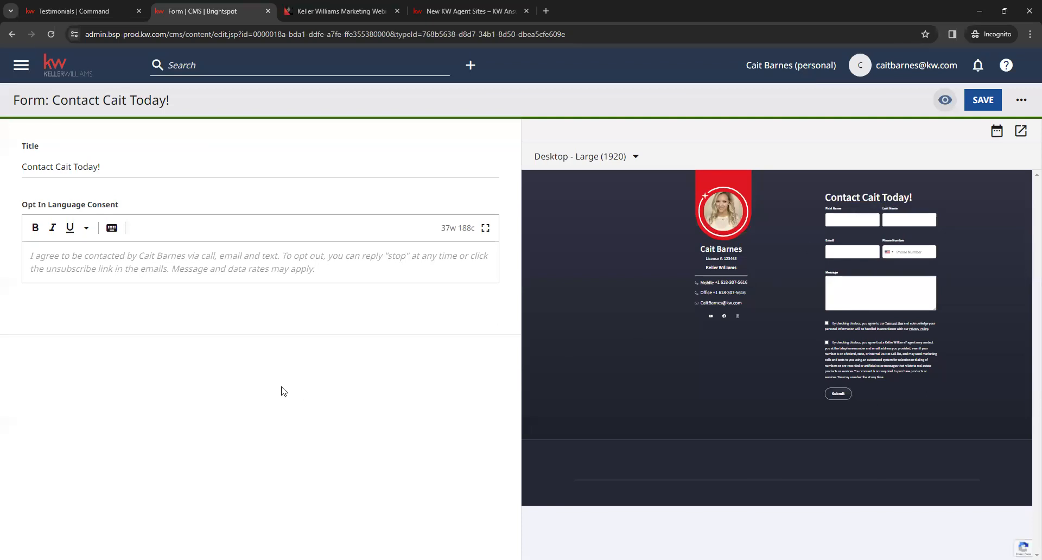
click(180, 259)
click(253, 319)
Step: Return to the dashboard and open the Organization Site settings from the Admin section
click(76, 69)
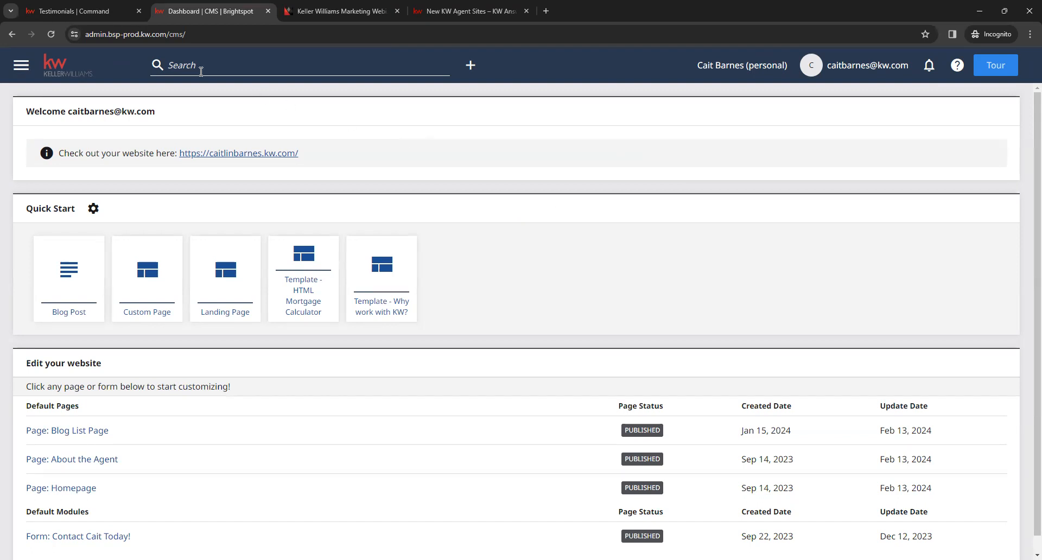
click(21, 65)
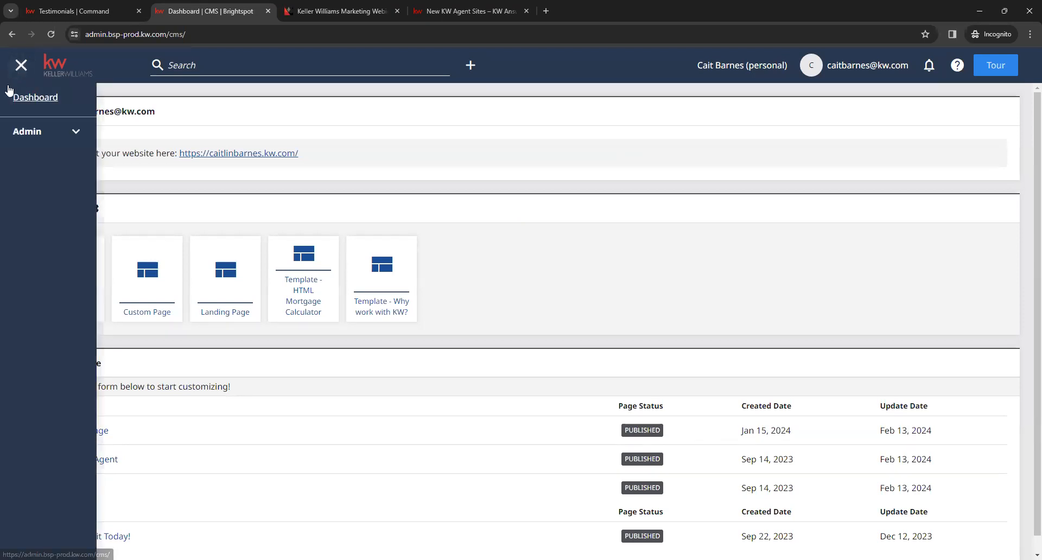
click(76, 132)
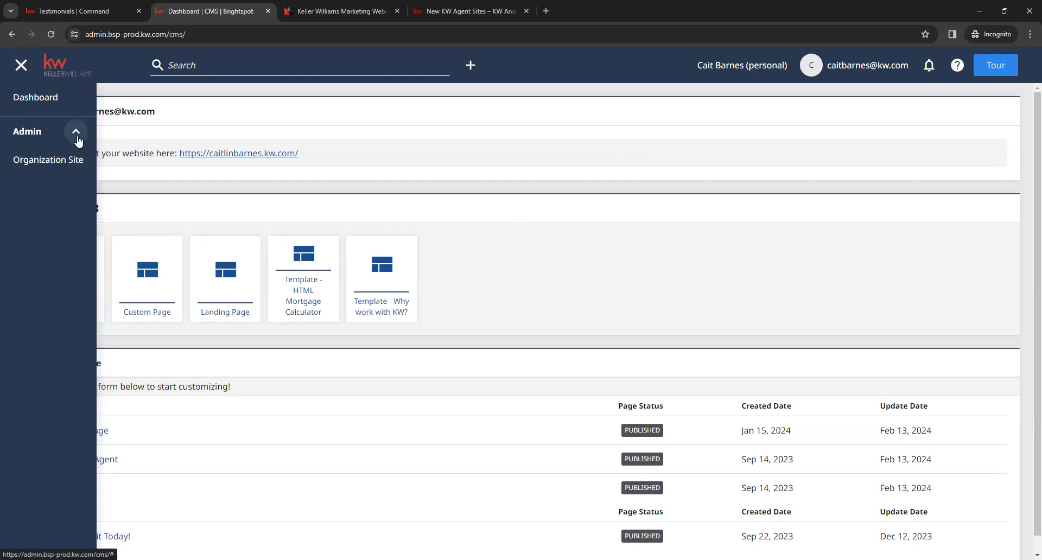
click(62, 164)
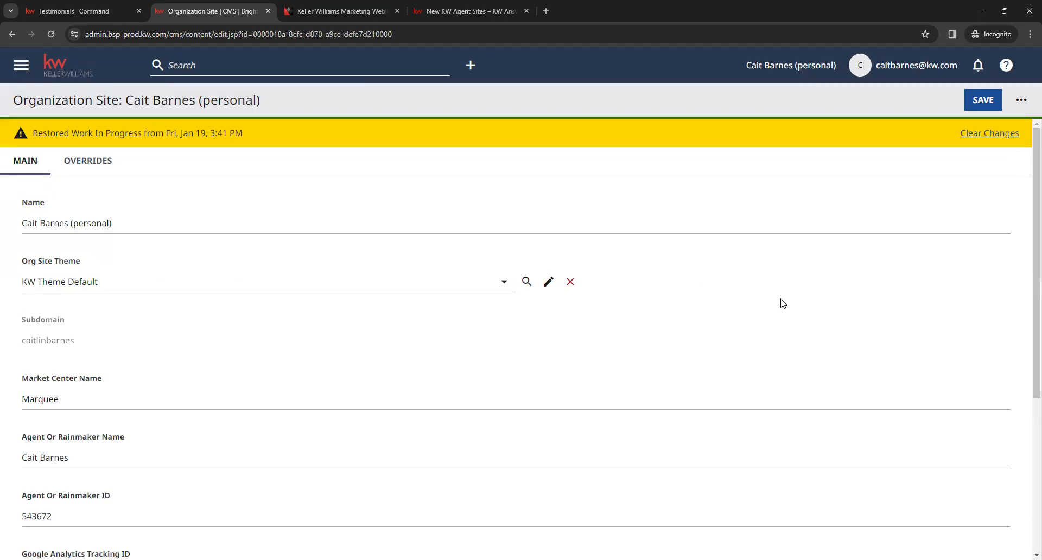
Step: Review the Org Site Theme choices and the Google Analytics Tracking ID field in the Organization Site settings
click(504, 284)
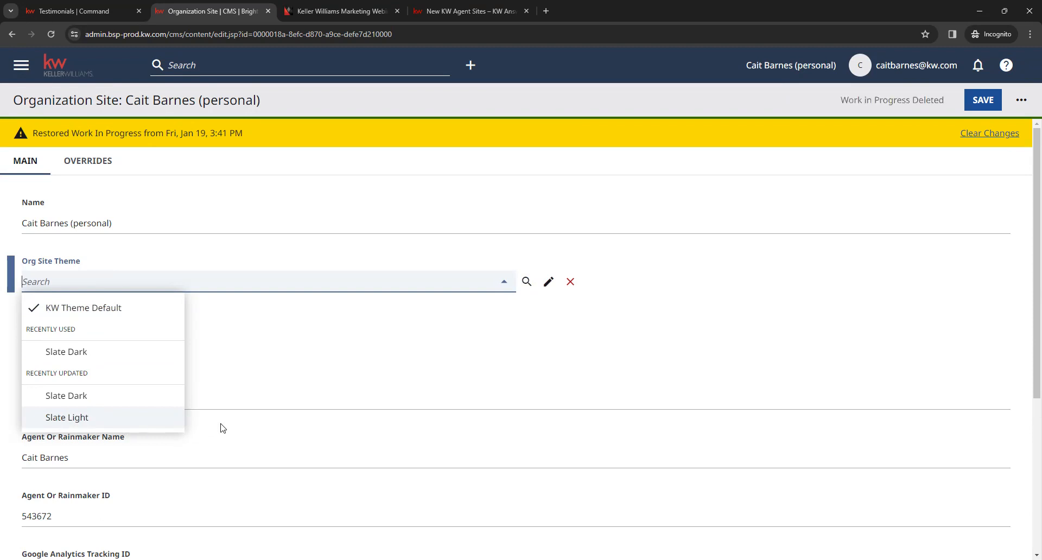
click(403, 342)
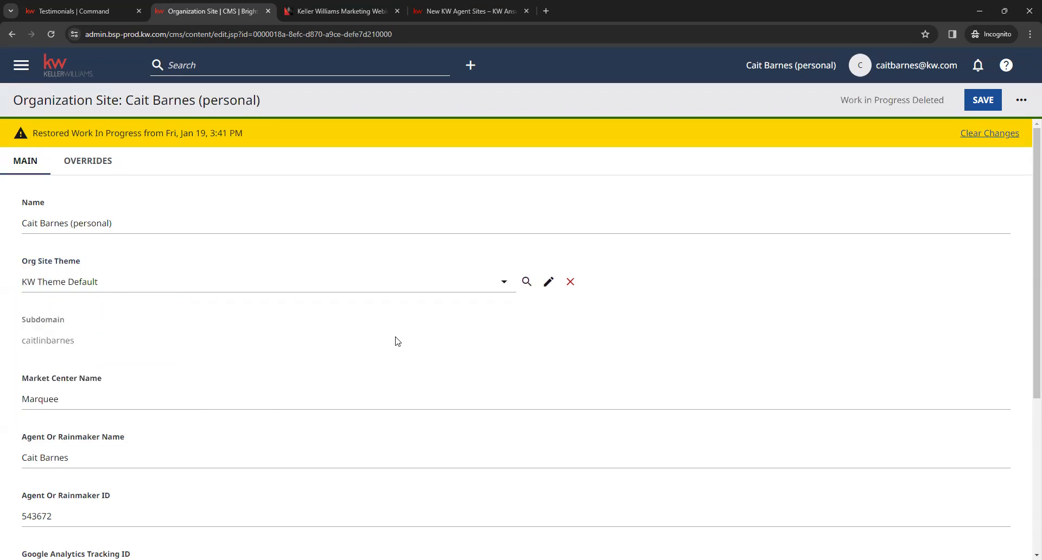
scroll(302, 335, down, 5)
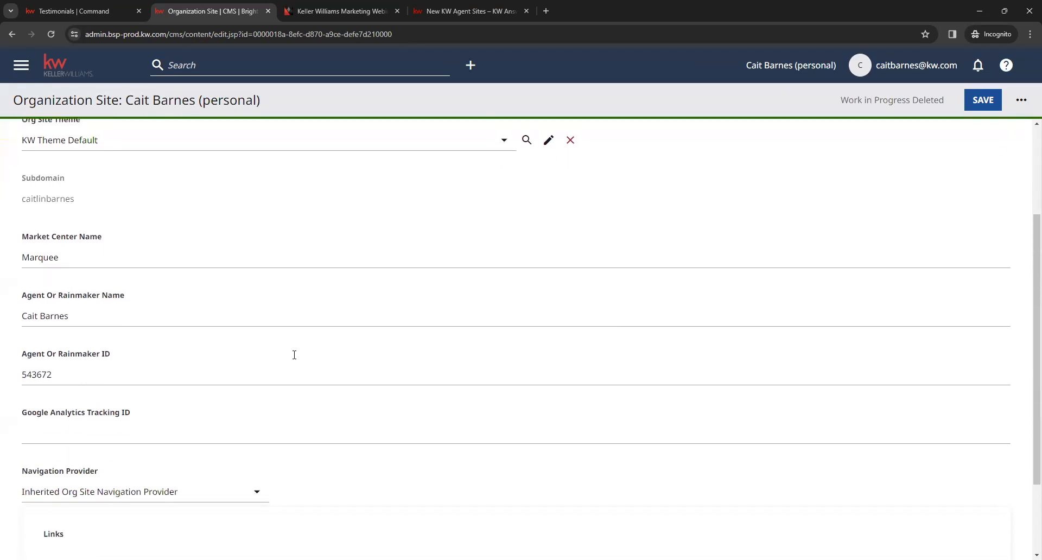
click(135, 331)
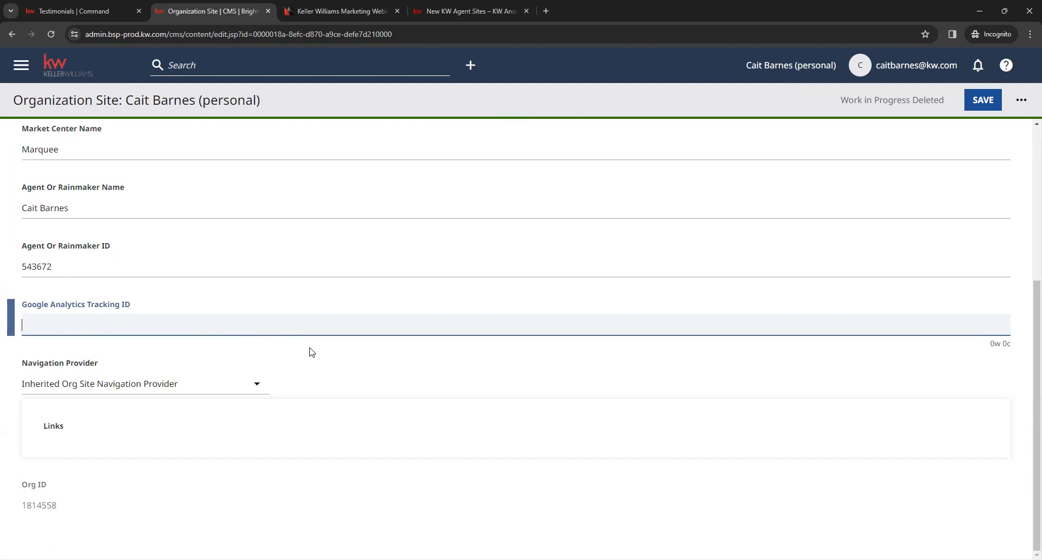
scroll(324, 363, up, 3)
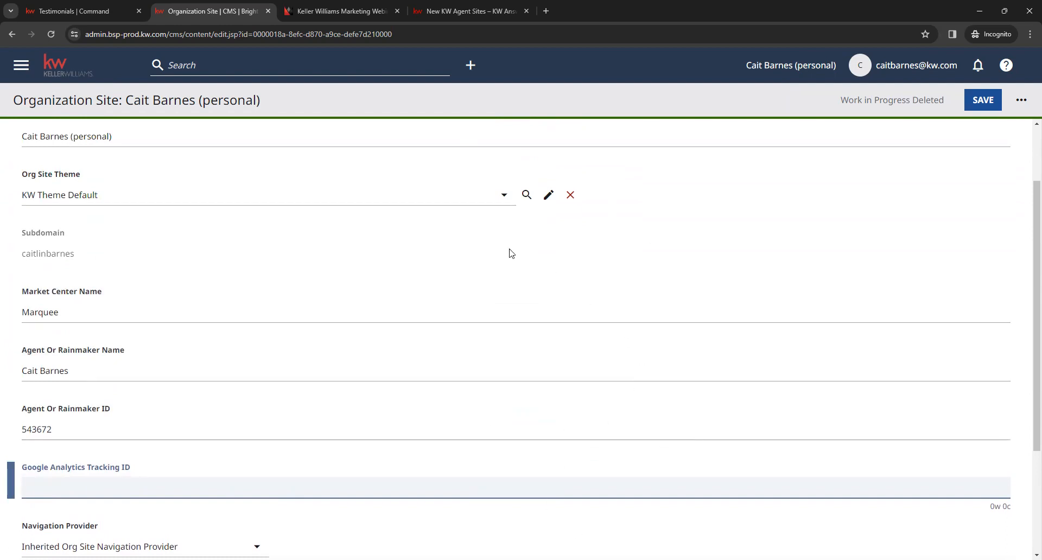
click(396, 204)
click(384, 244)
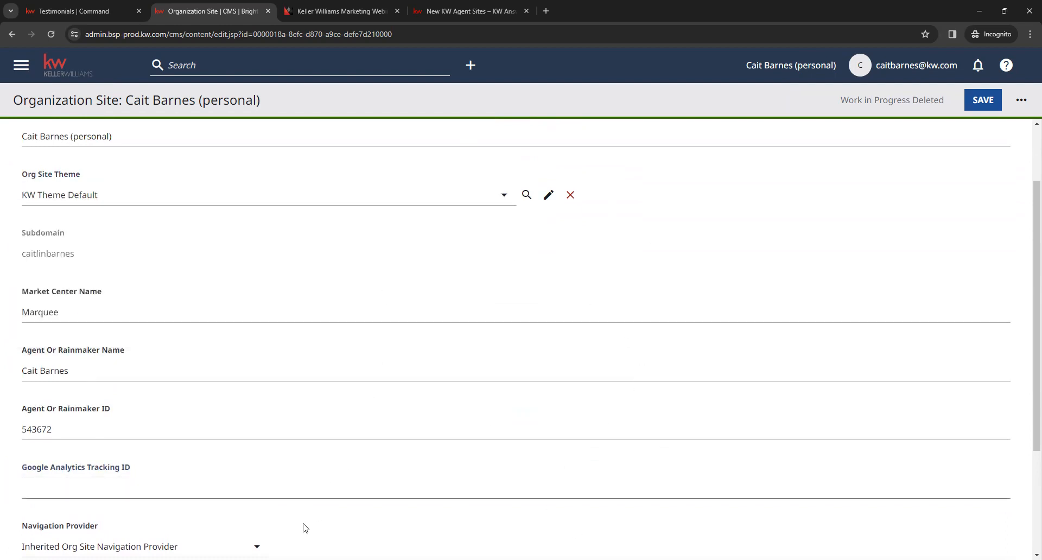
click(224, 485)
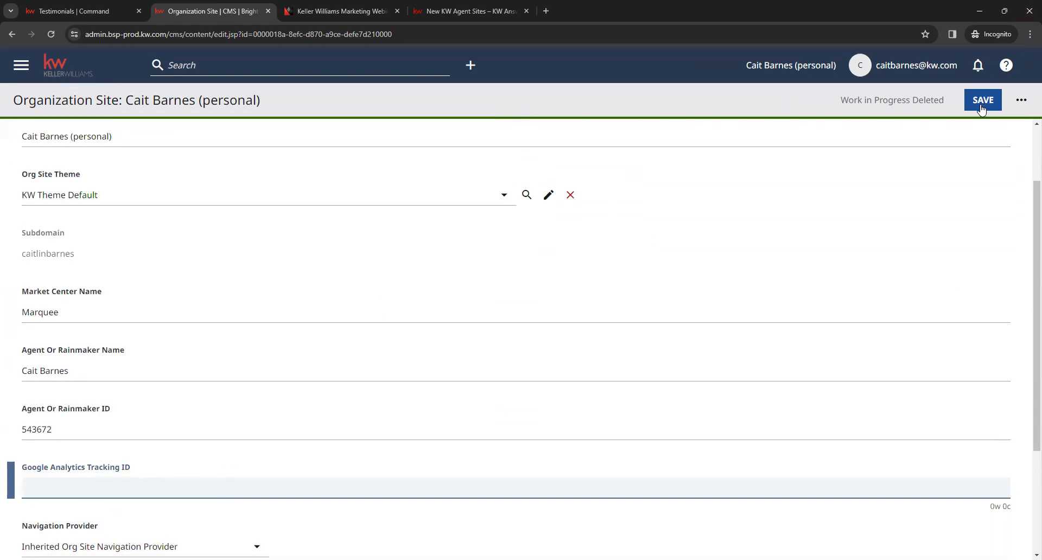
Step: Return to the dashboard, open the live website from its welcome link and accept the site's cookies
click(78, 70)
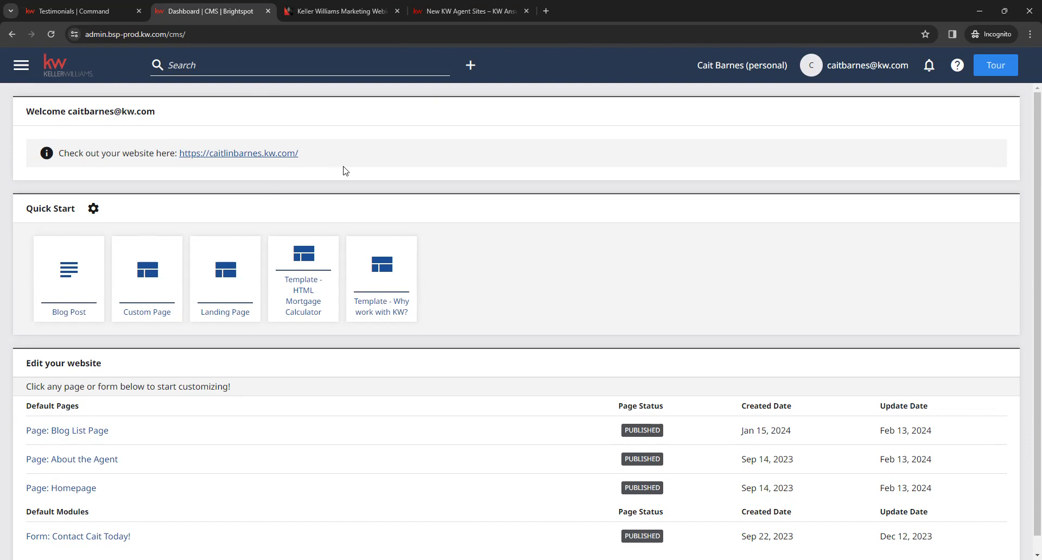
click(242, 155)
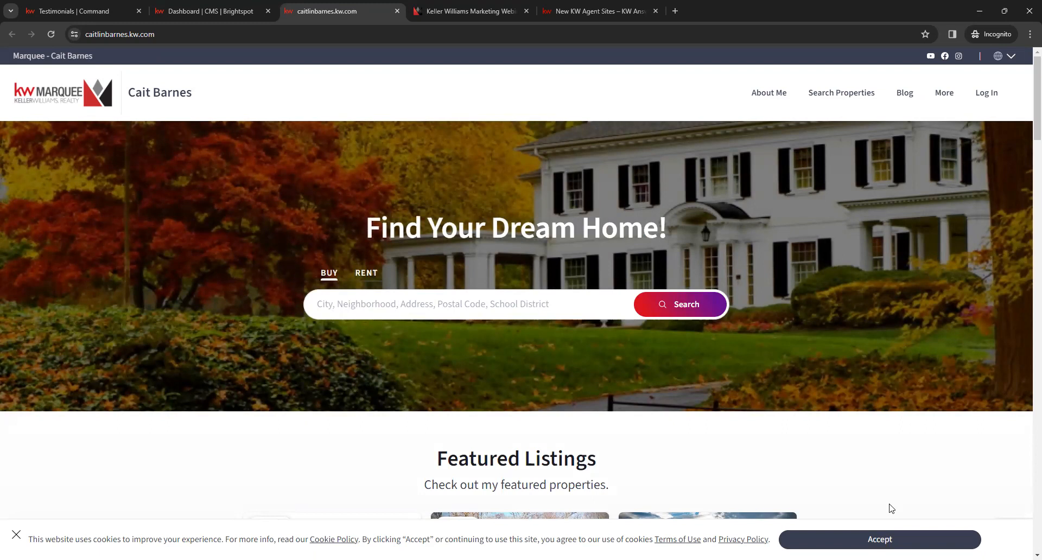
click(900, 537)
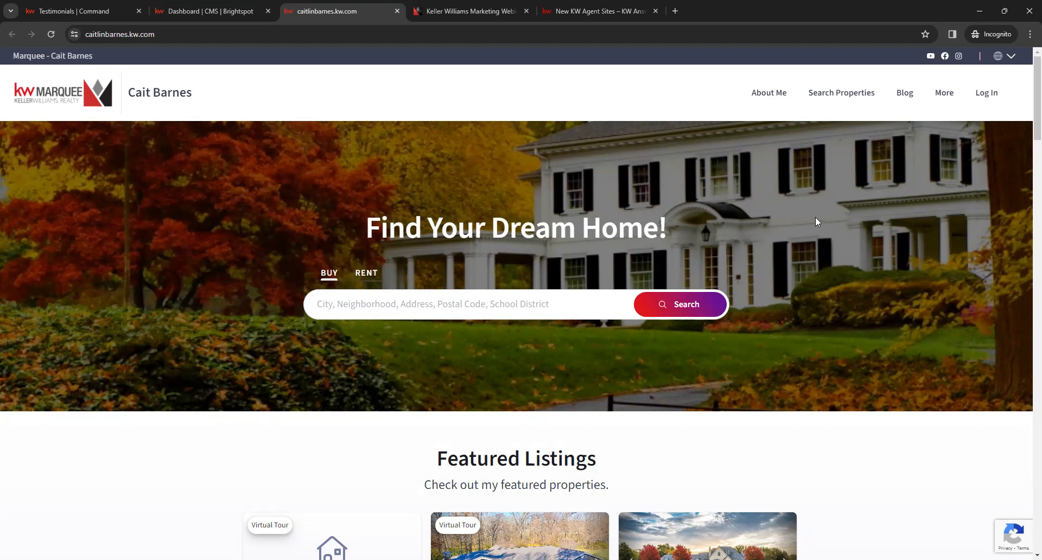
Step: Browse through the properties in the Featured Listings carousel on the live homepage
scroll(817, 223, down, 4)
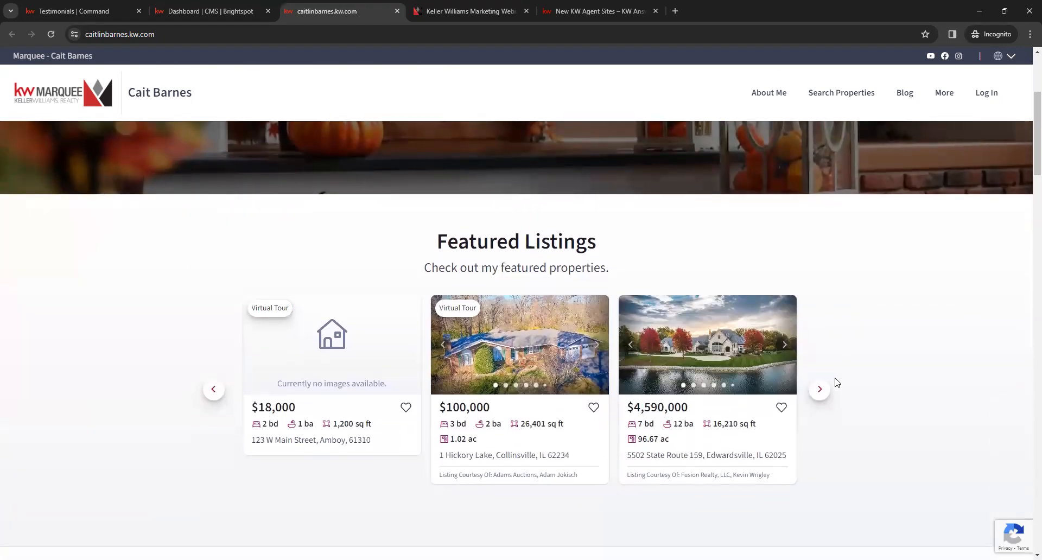
click(820, 392)
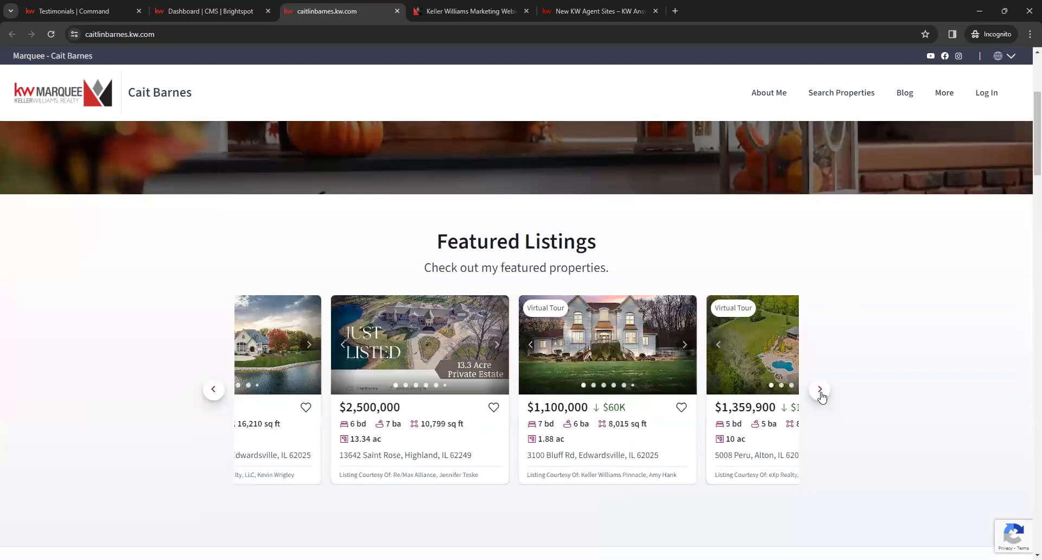
click(820, 392)
click(820, 390)
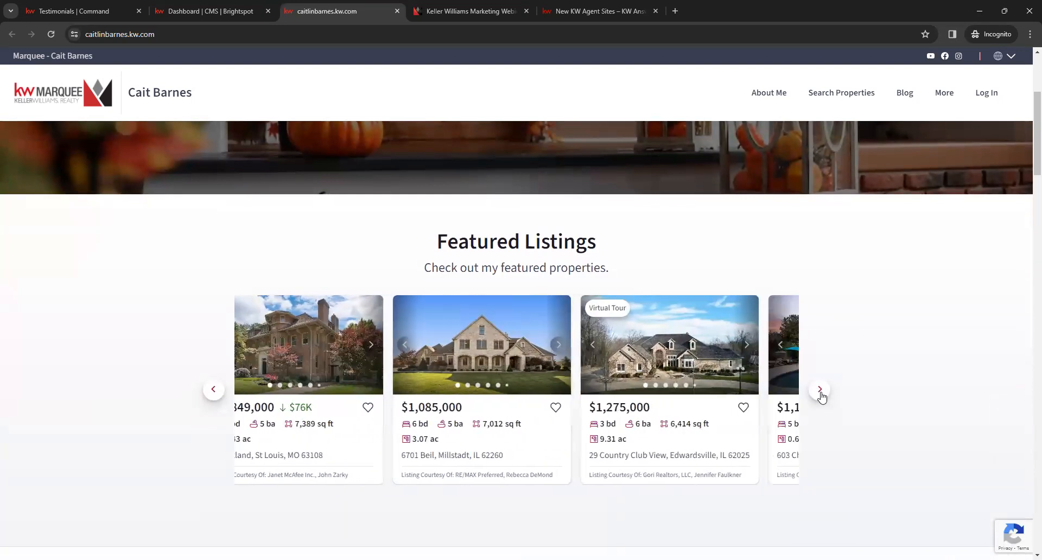
click(820, 391)
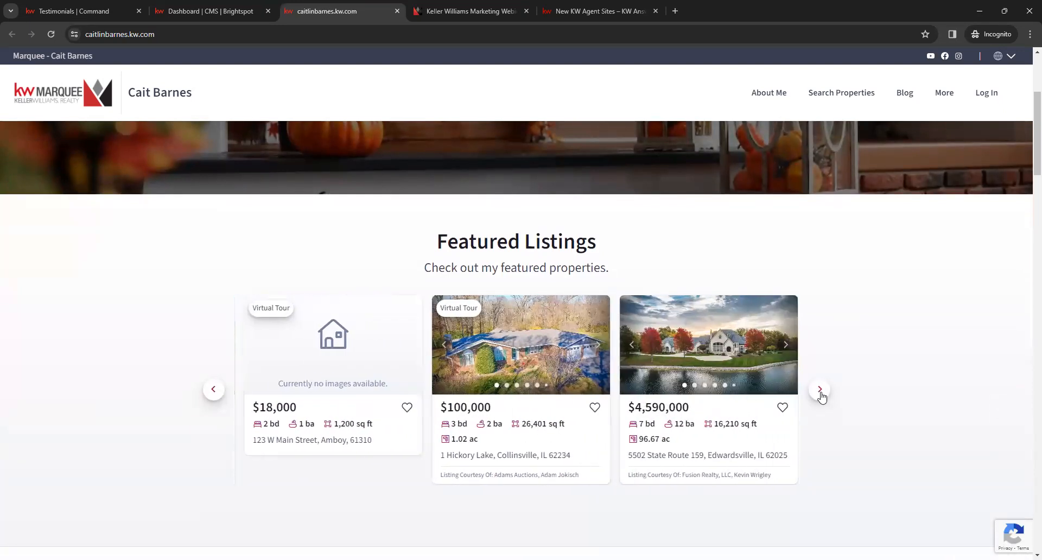
Step: Browse through the client reviews in the Featured Testimonials carousel on the live homepage
scroll(905, 326, down, 2)
scroll(901, 320, down, 4)
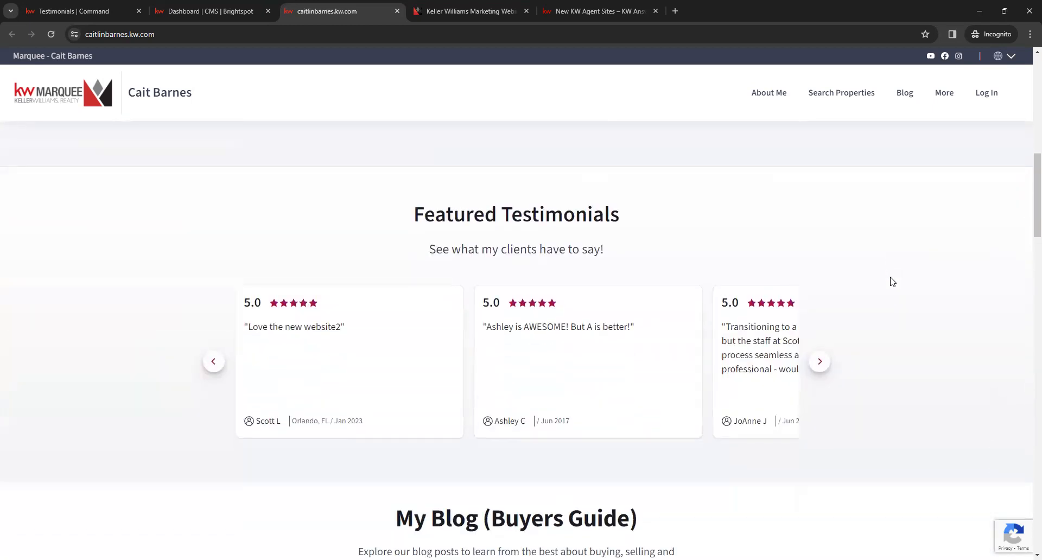
click(824, 365)
click(827, 364)
click(826, 363)
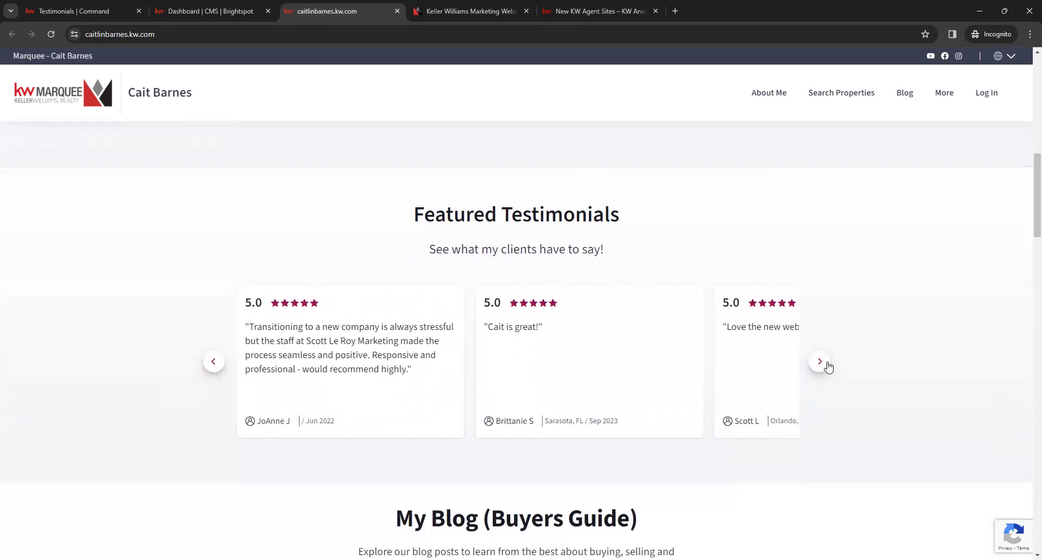
Step: Review the My Blog (Buyers Guide) posts and the contact form on the live homepage, then return to its start
scroll(904, 287, down, 4)
scroll(904, 304, down, 3)
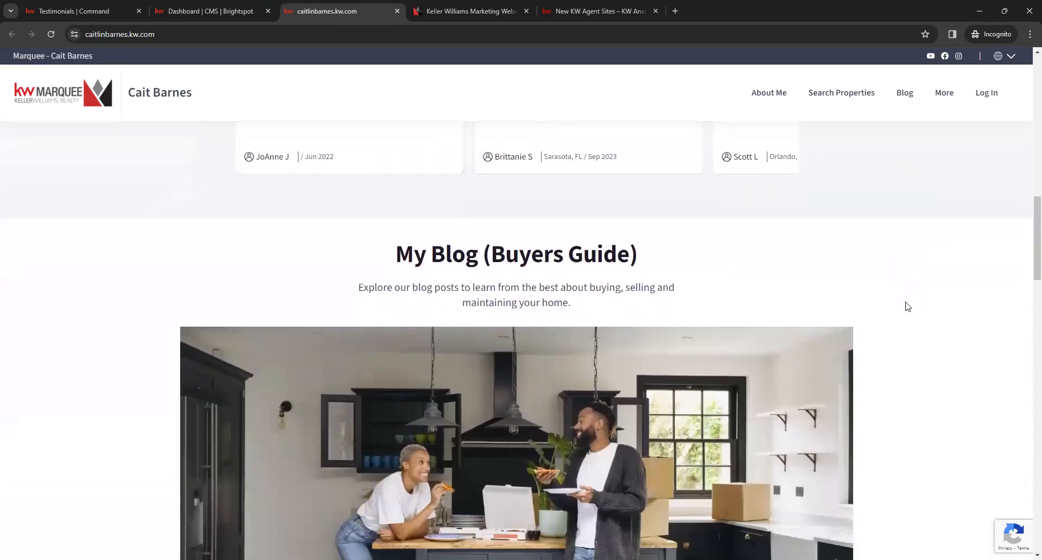
scroll(914, 252, down, 6)
scroll(916, 264, down, 3)
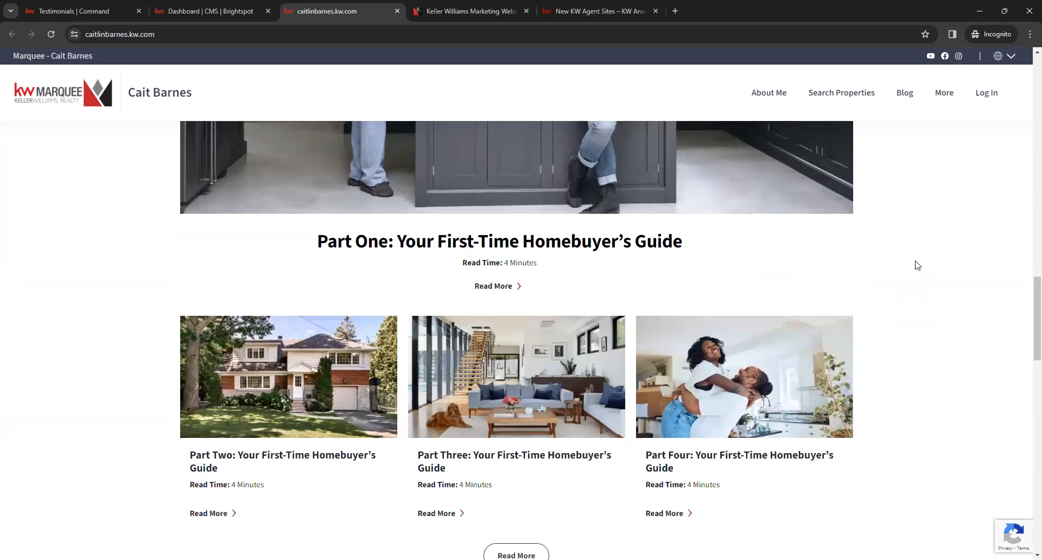
scroll(922, 250, down, 1)
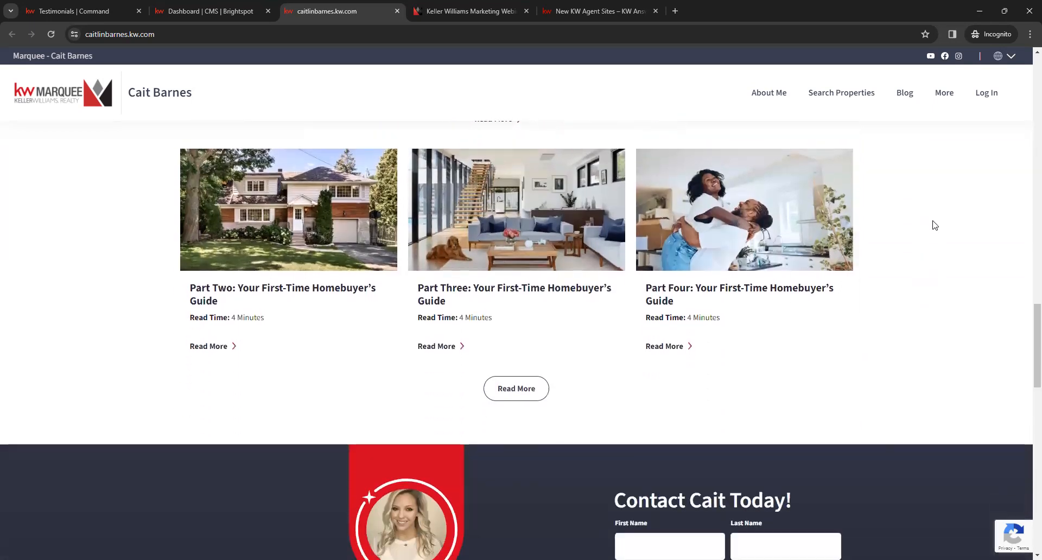
scroll(944, 239, down, 6)
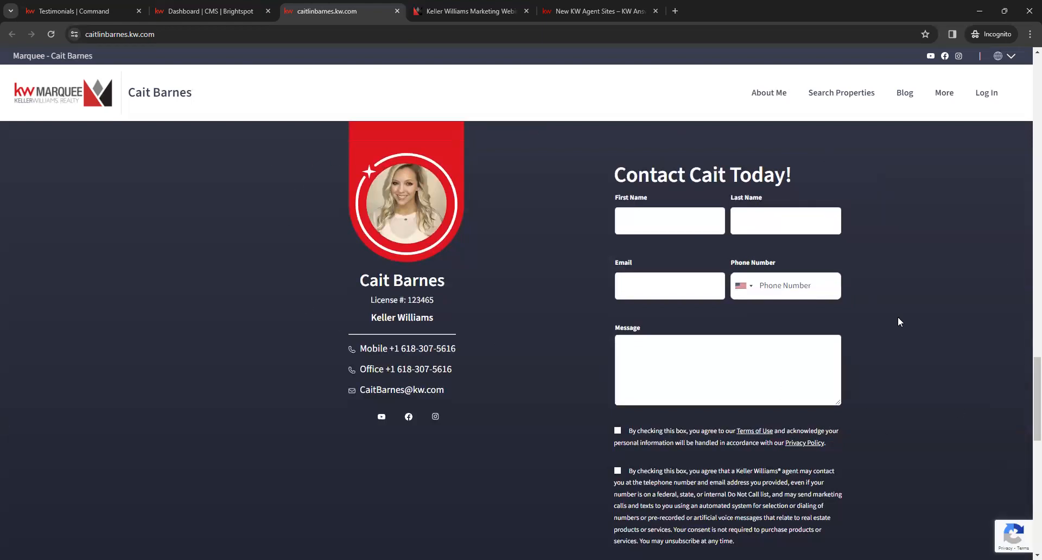
scroll(889, 258, down, 6)
scroll(924, 225, up, 20)
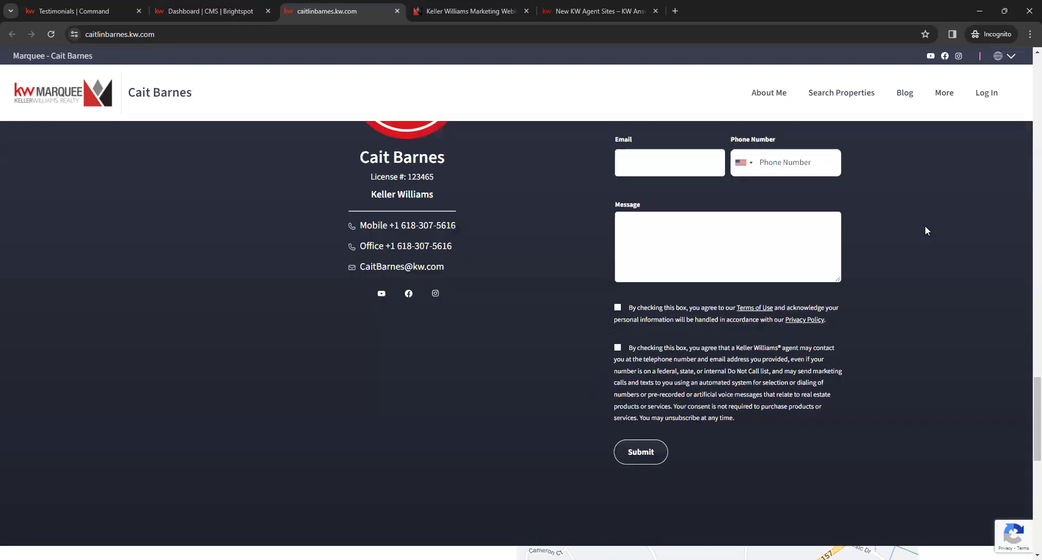
scroll(924, 225, up, 1)
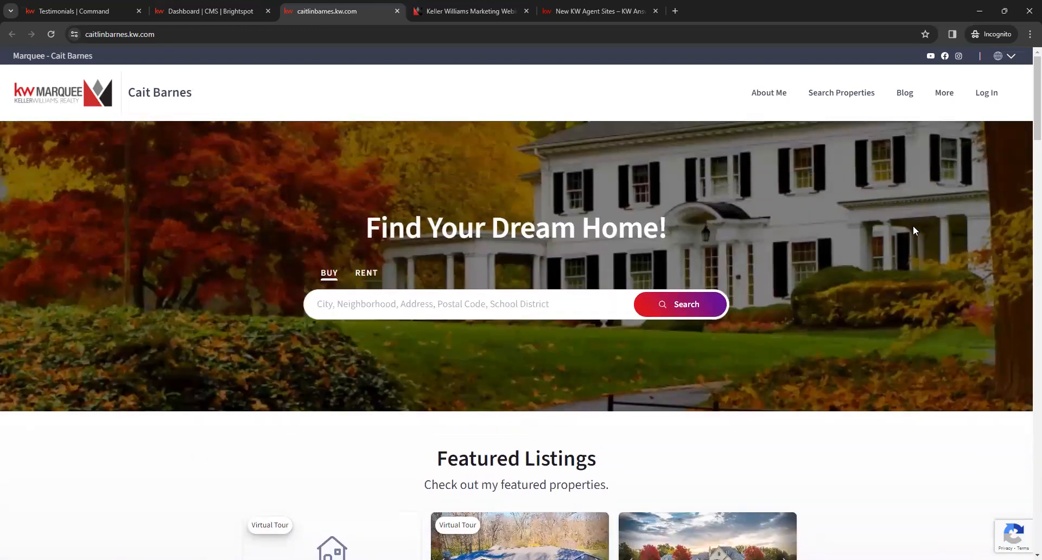
Step: Open the live site's About Me page and expand the full agent biography below the details section
click(773, 101)
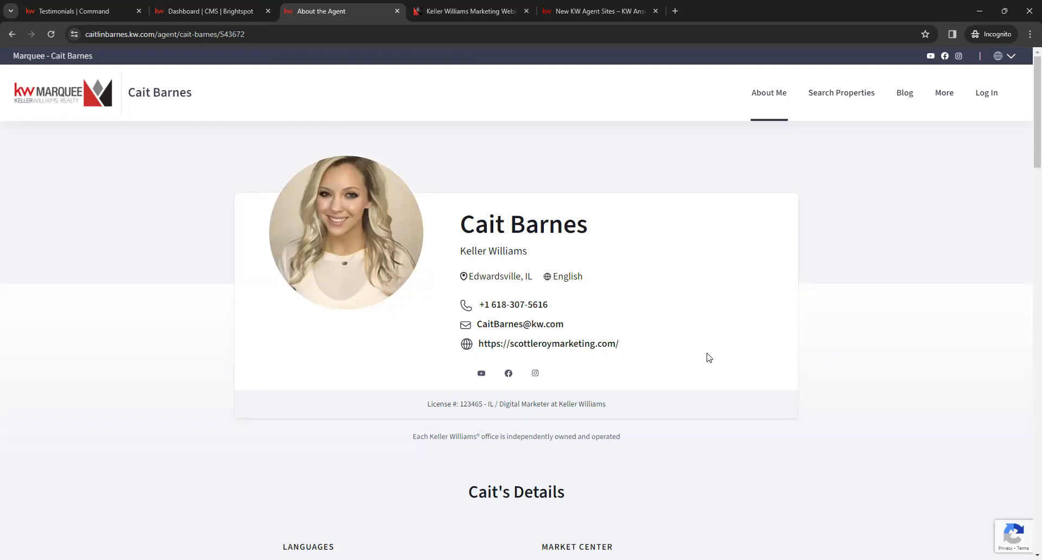
scroll(708, 358, down, 4)
scroll(708, 358, down, 1)
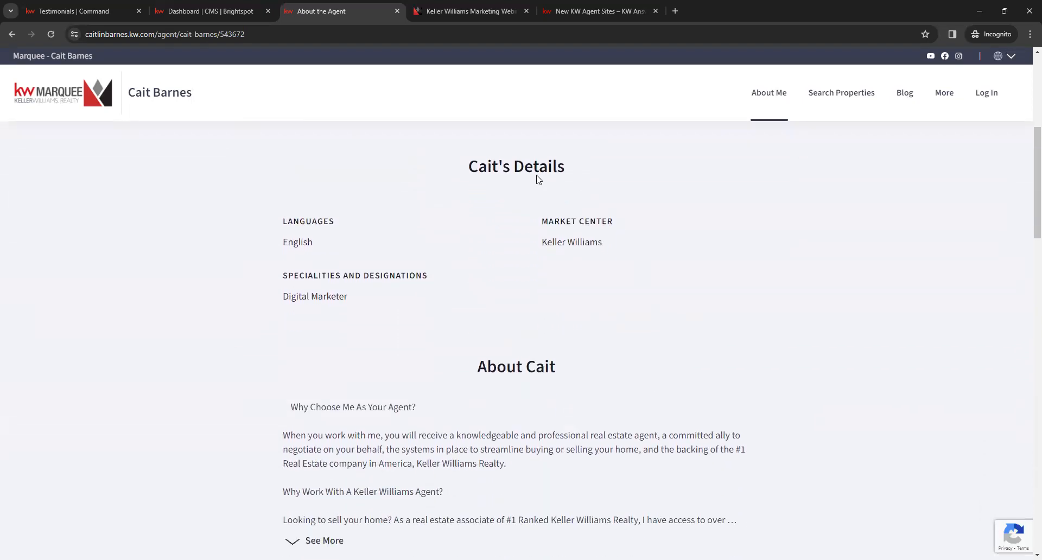
scroll(787, 325, down, 3)
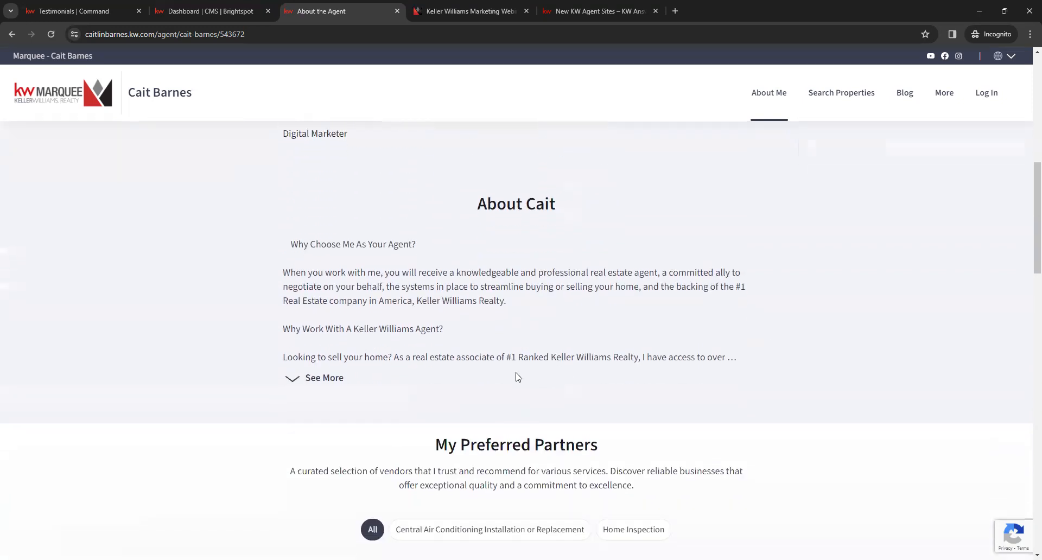
click(326, 378)
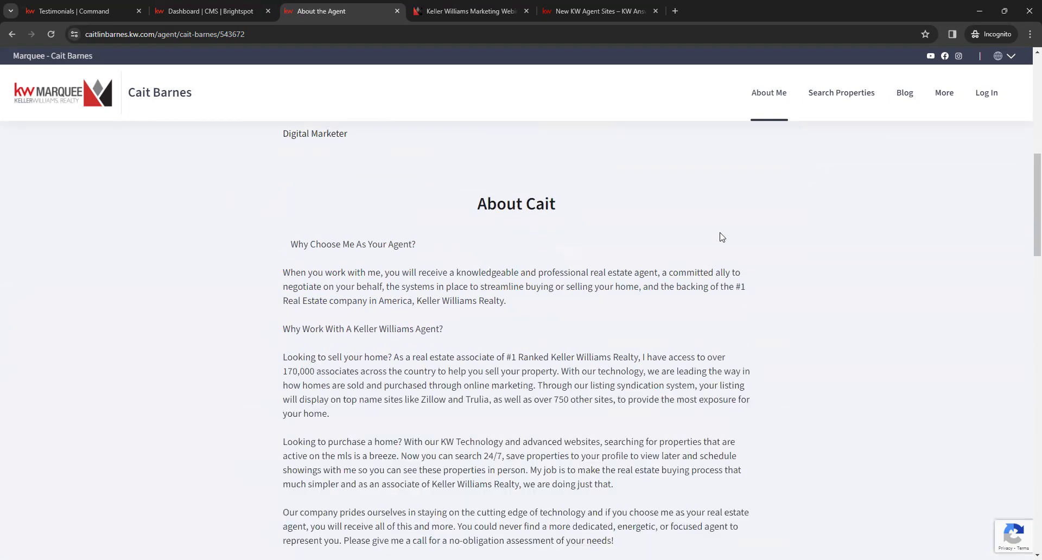
Step: Review the expanded biography, the My Preferred Partners vendors and the contact form on the About Me page
scroll(692, 236, down, 3)
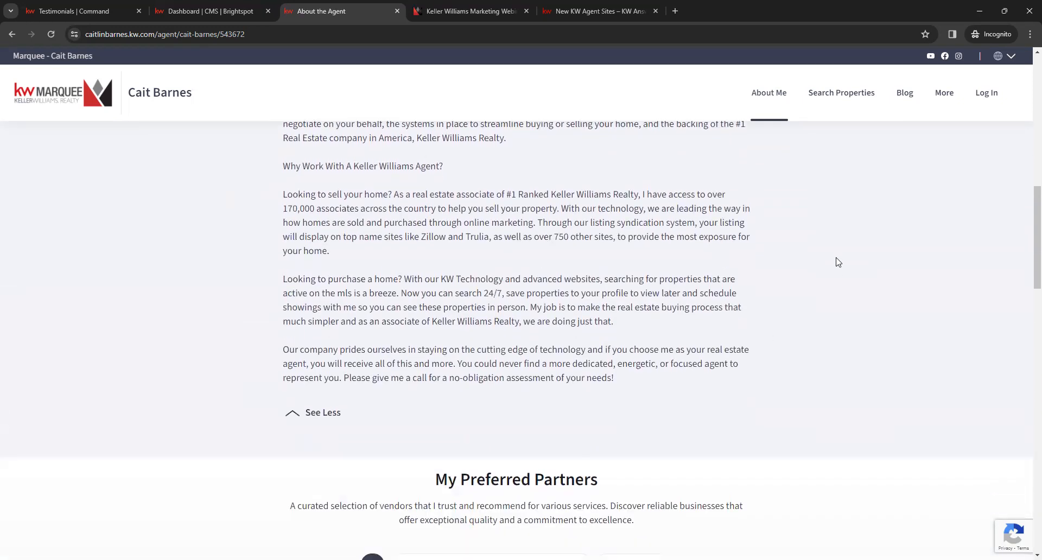
scroll(767, 309, down, 5)
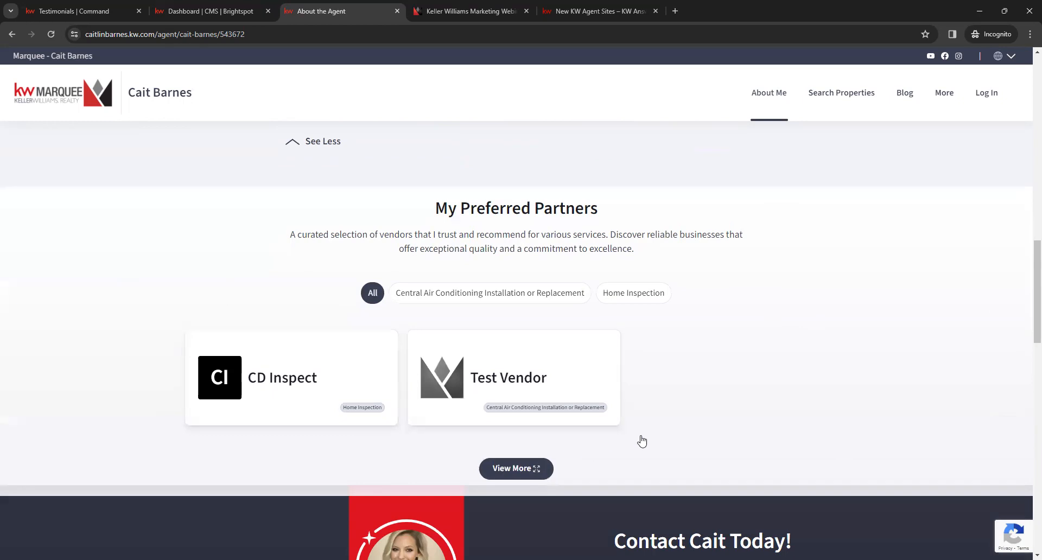
scroll(742, 393, down, 7)
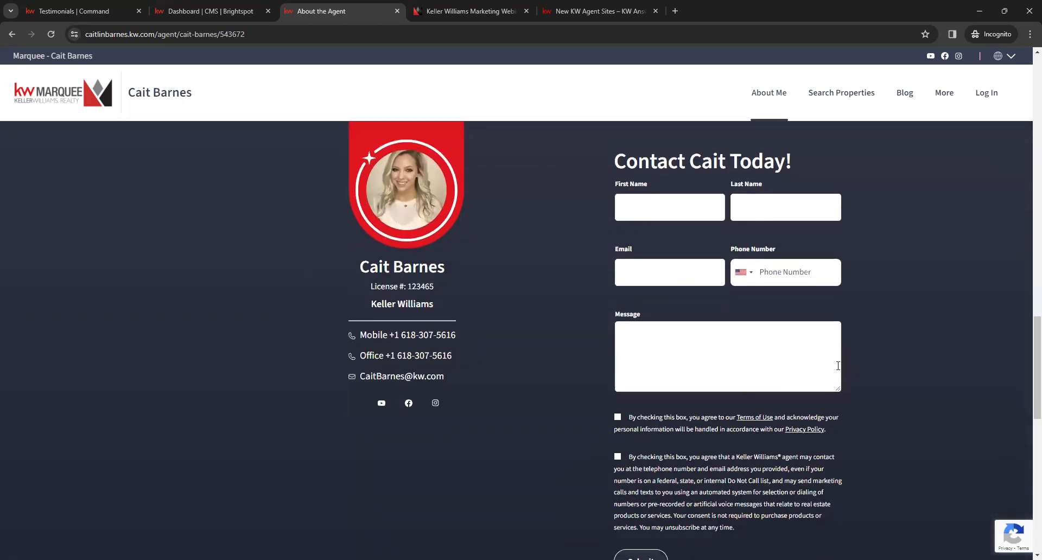
scroll(883, 404, up, 1)
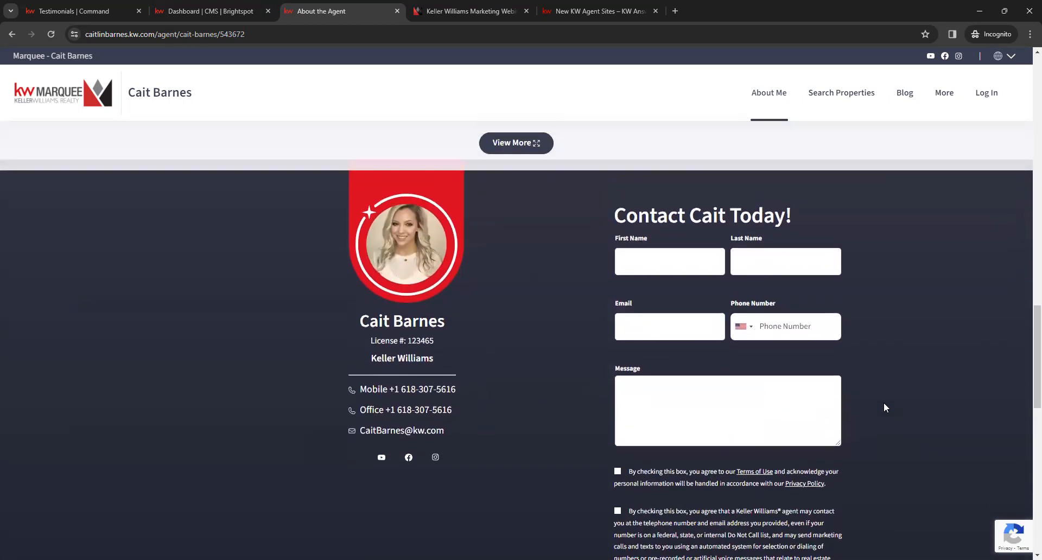
scroll(883, 402, up, 7)
scroll(885, 409, up, 10)
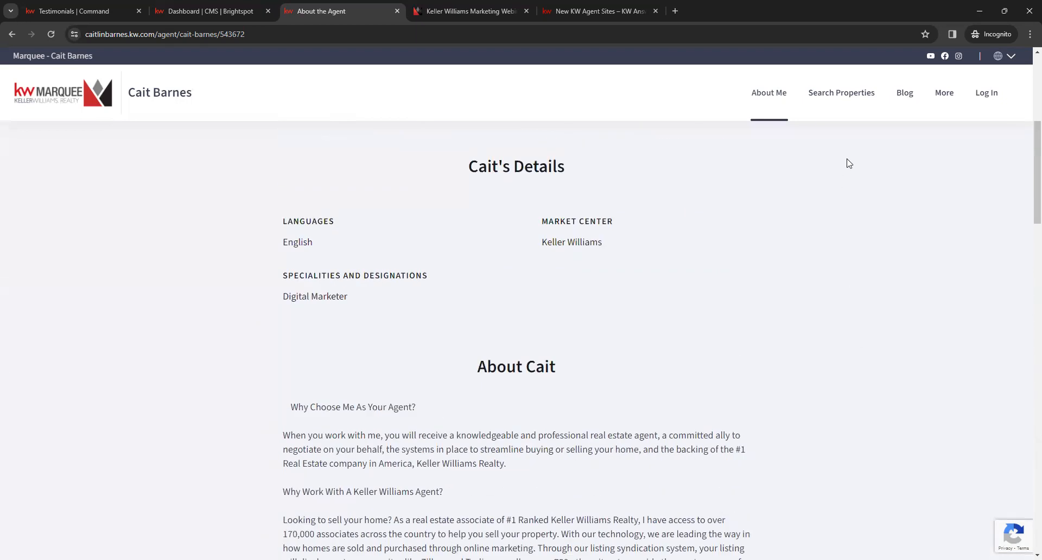
Step: Open the live site's Search Properties page and the Blog page, and look through the First-Time Homebuyer's Guide posts
click(845, 97)
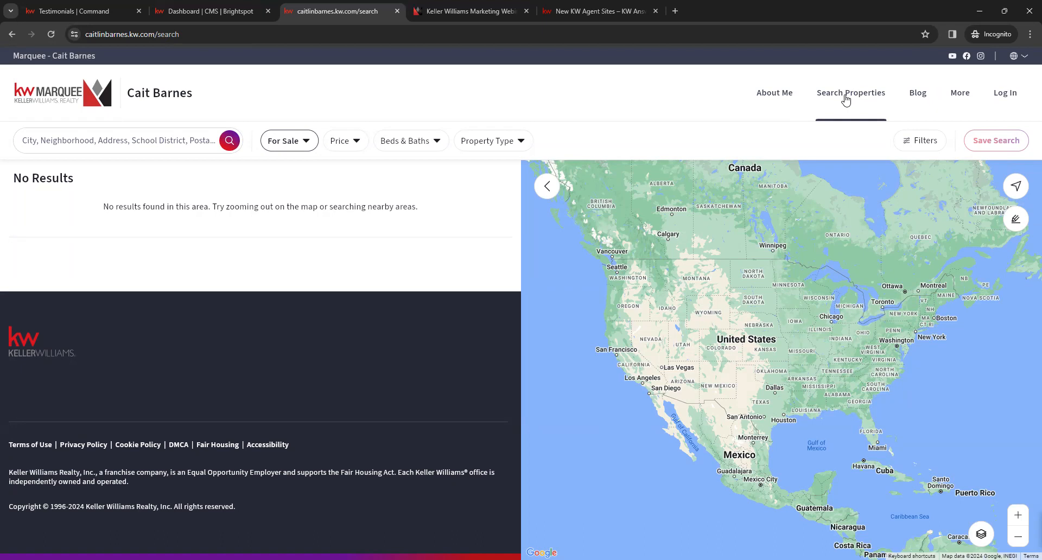
click(921, 98)
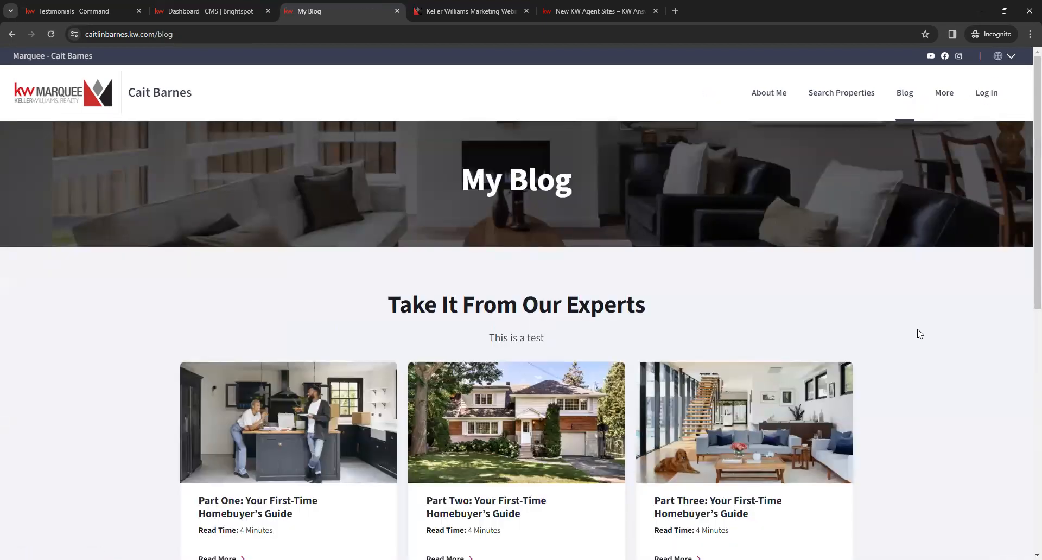
scroll(918, 333, down, 5)
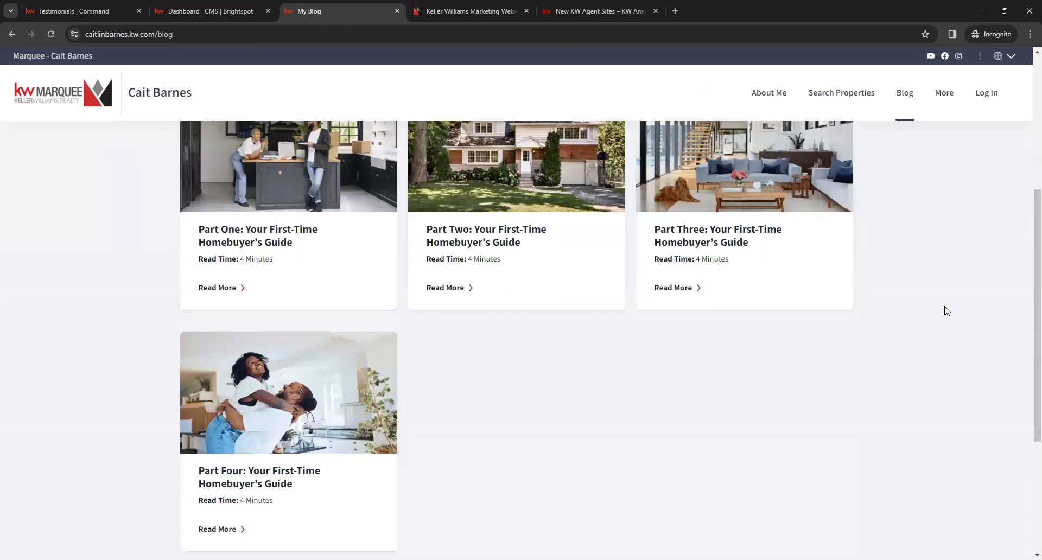
scroll(947, 311, up, 4)
scroll(947, 310, down, 5)
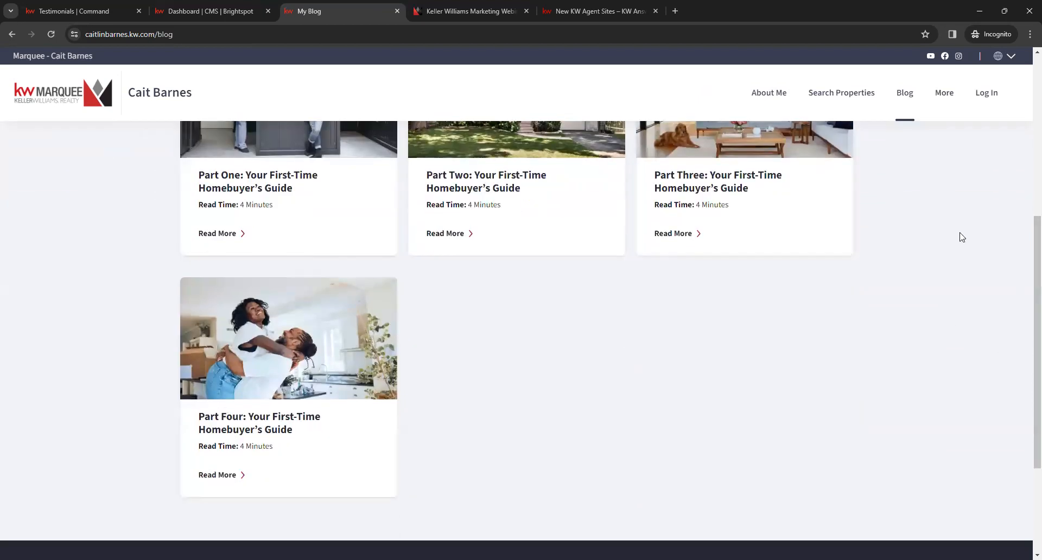
scroll(912, 342, down, 3)
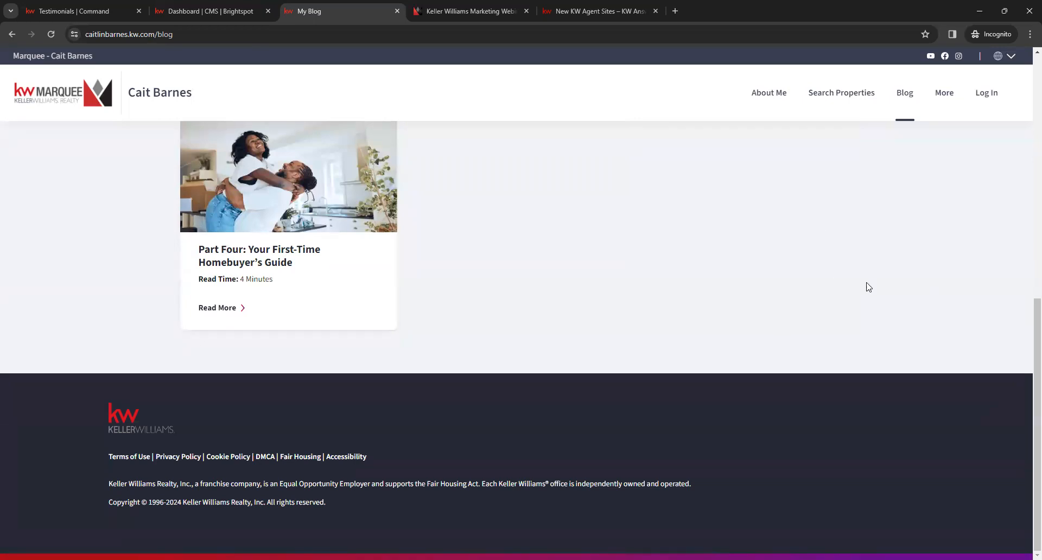
scroll(899, 323, up, 3)
scroll(899, 323, up, 6)
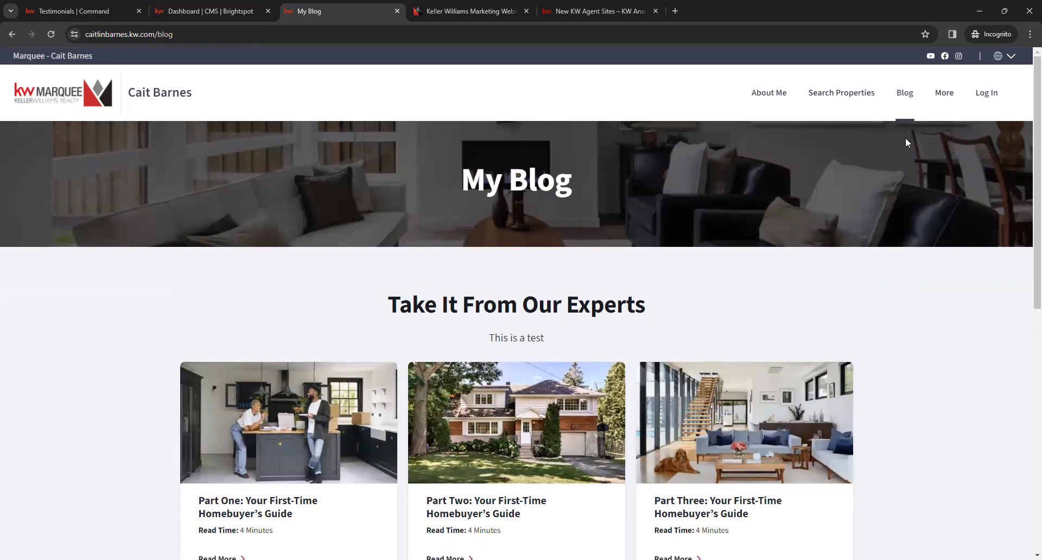
Step: Open the live site's Leave a Review page and look over the review form down to its rating section
click(944, 93)
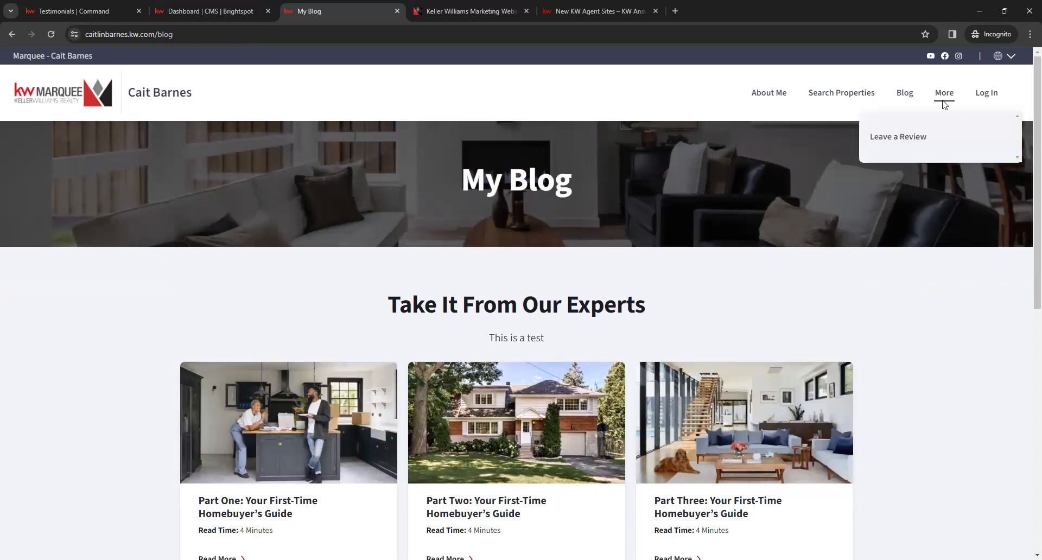
click(902, 138)
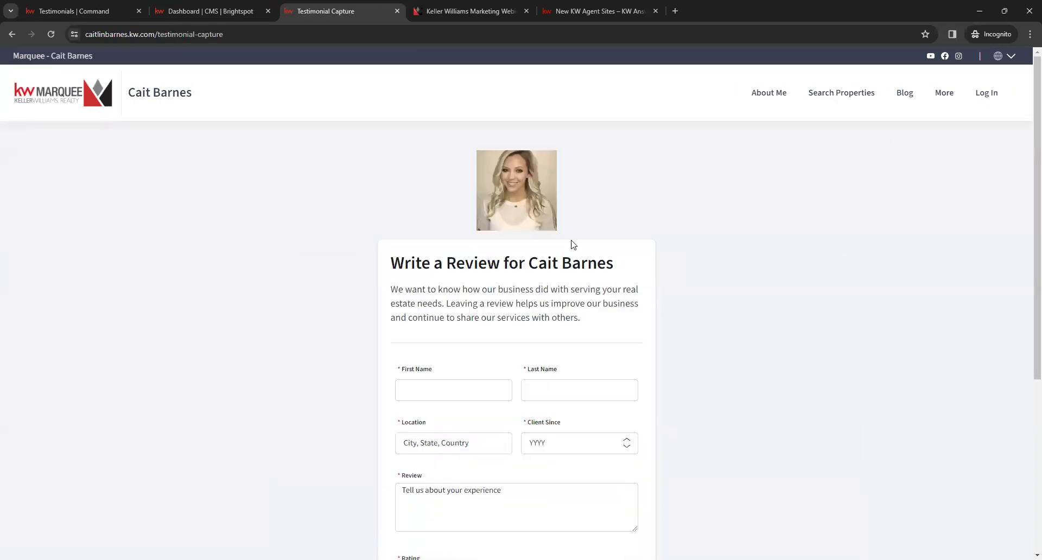
scroll(709, 358, down, 2)
scroll(711, 351, down, 3)
scroll(710, 350, up, 3)
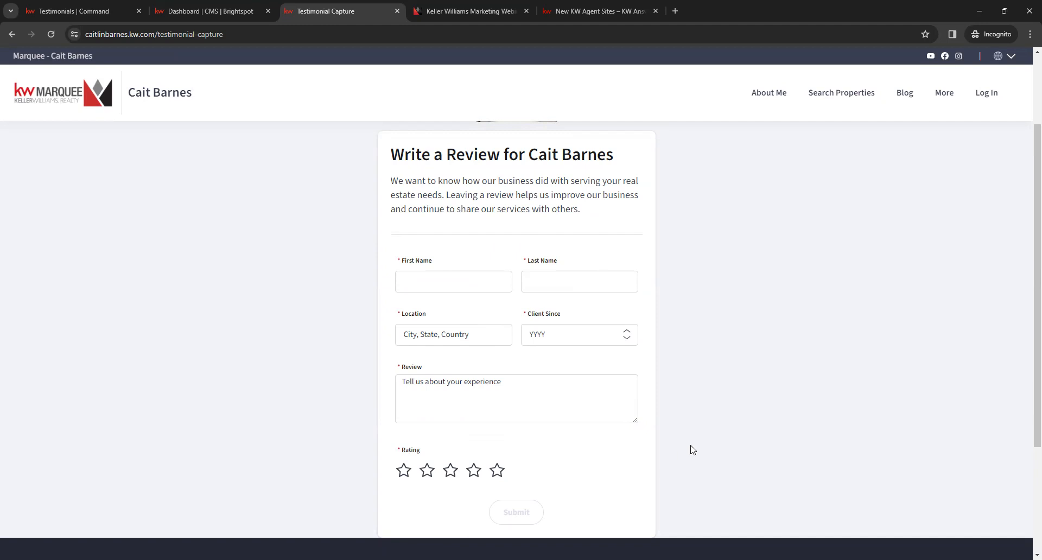
scroll(711, 436, up, 2)
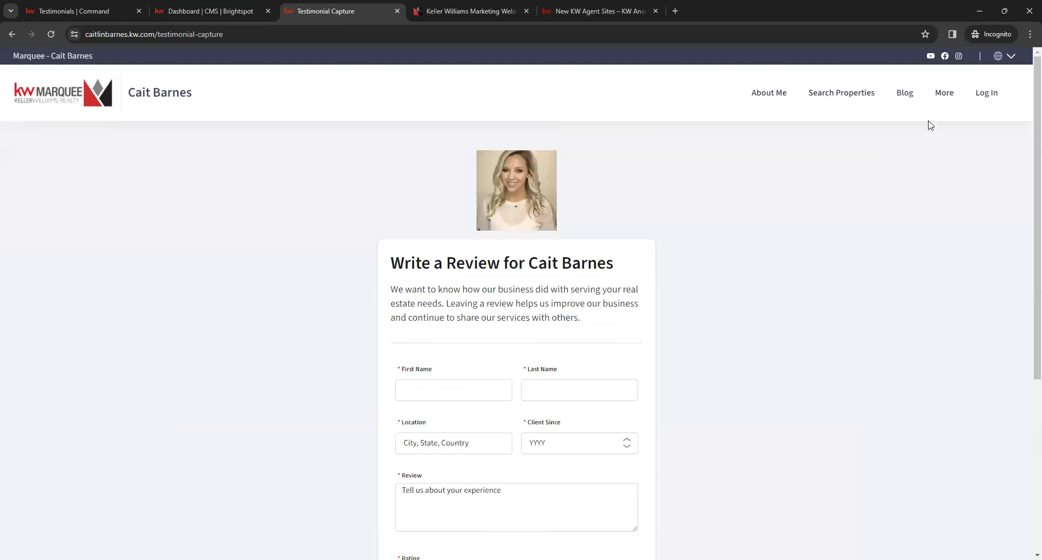
click(944, 103)
Step: Browse the live site's available languages and switch the review page to Français (France)
click(1009, 58)
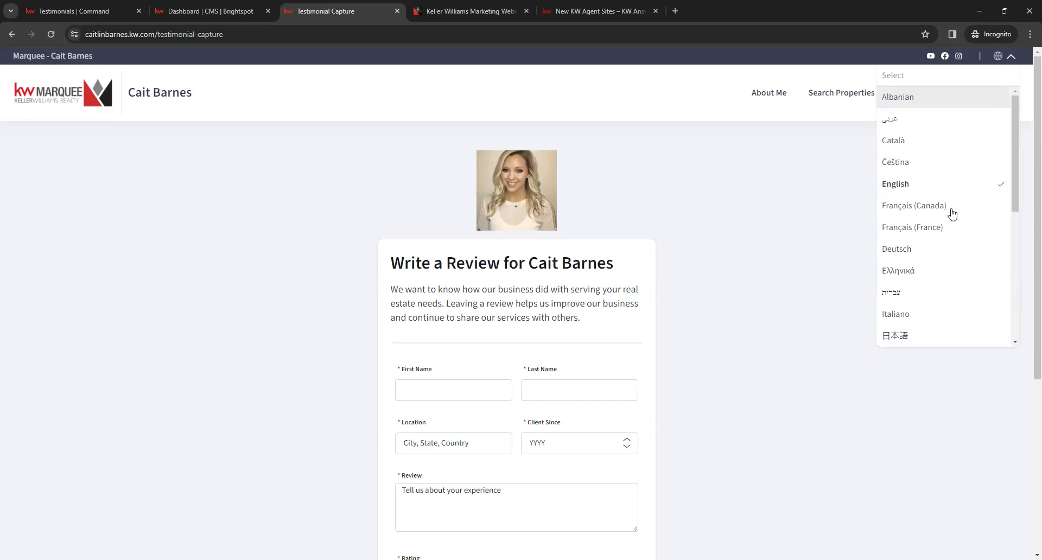
scroll(938, 277, down, 5)
scroll(942, 291, up, 5)
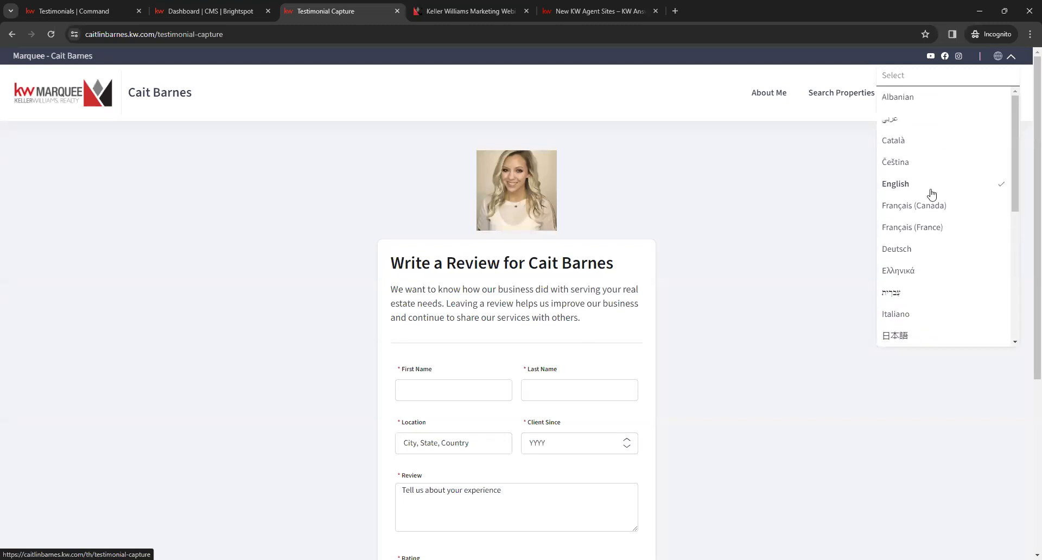
click(944, 240)
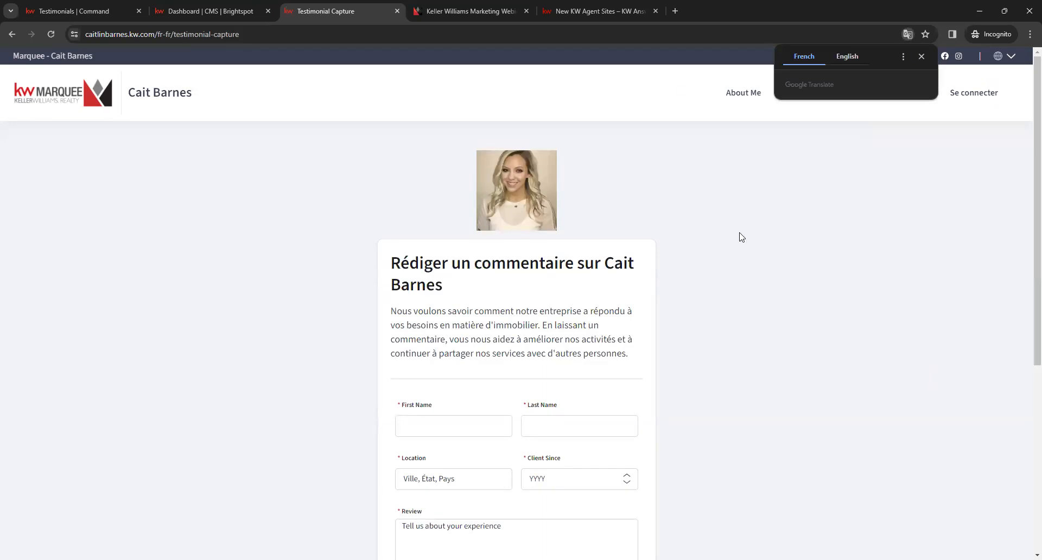
Step: Look over the French version of the review form and switch the site language back to English
scroll(685, 264, down, 5)
scroll(686, 265, up, 6)
scroll(687, 266, down, 5)
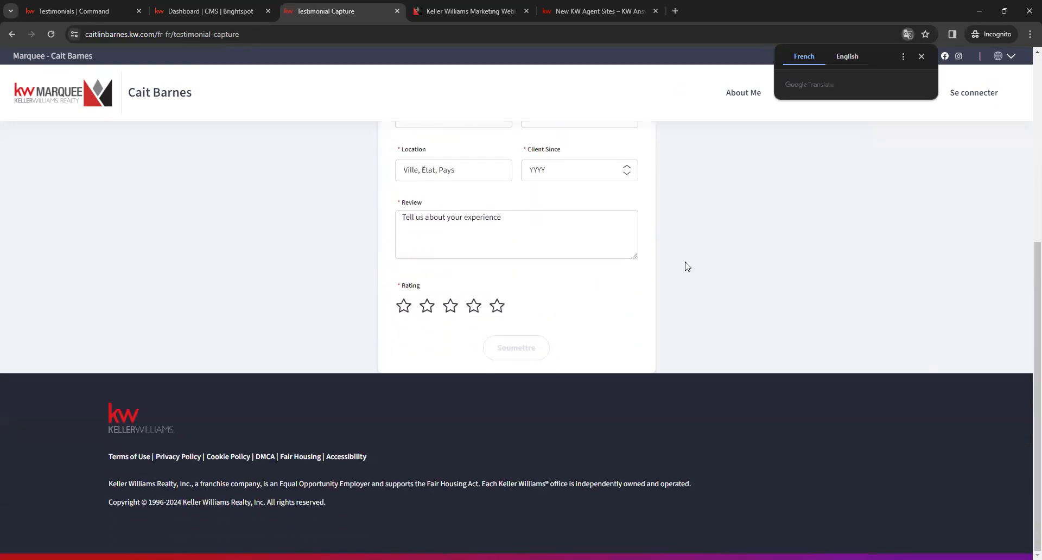
scroll(686, 267, up, 6)
click(1005, 61)
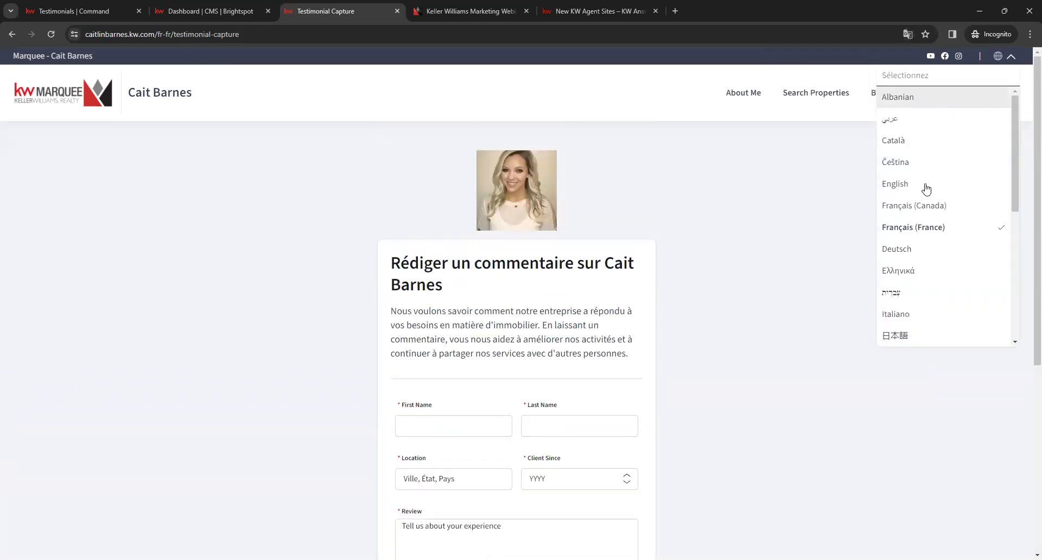
click(926, 186)
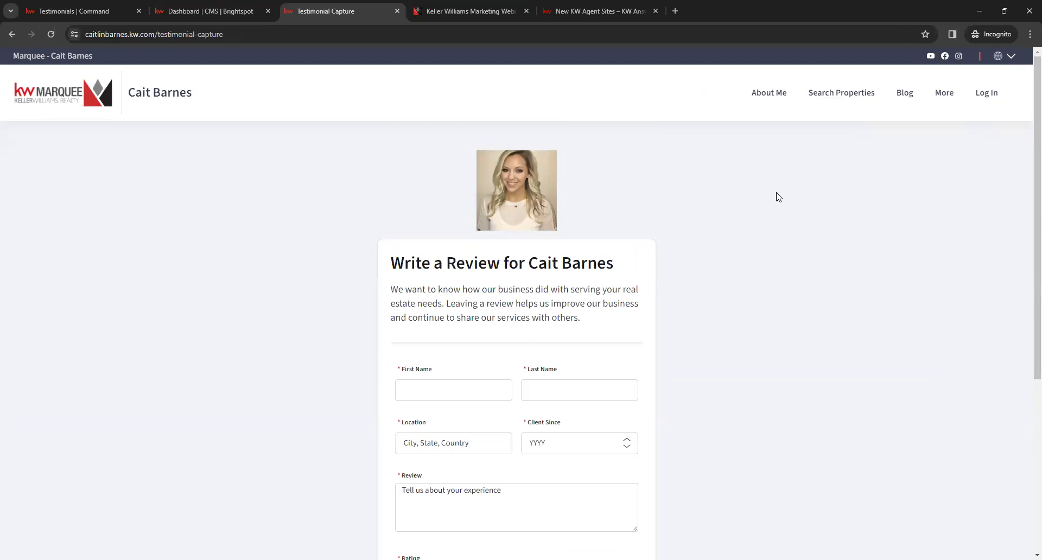